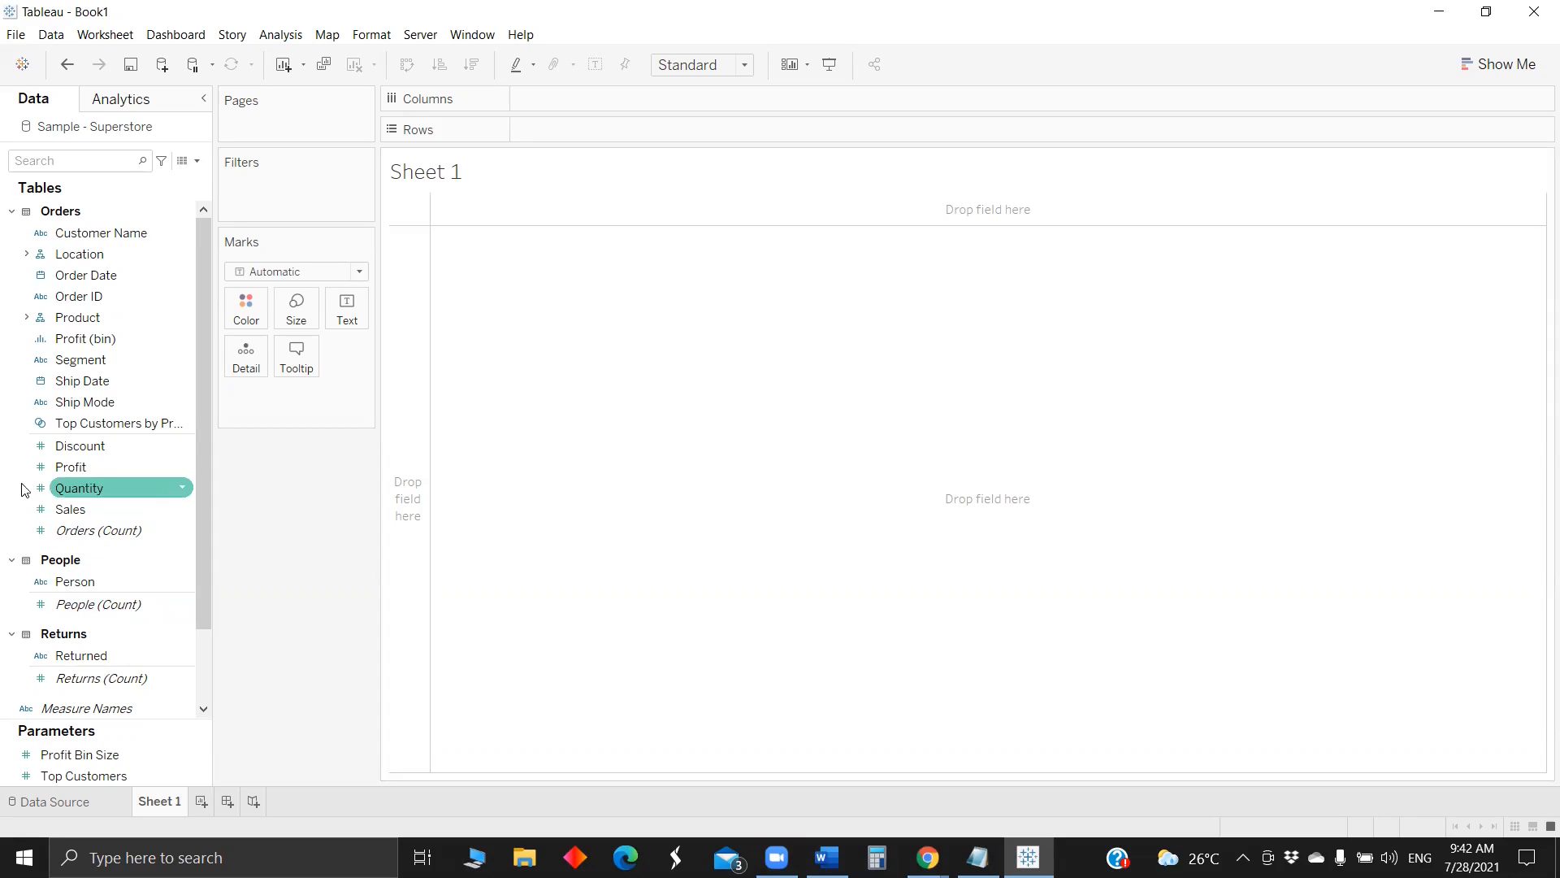
- Place Customer Name on Rows and add Sales beside it as a discrete measure
drag(106, 233, 549, 132)
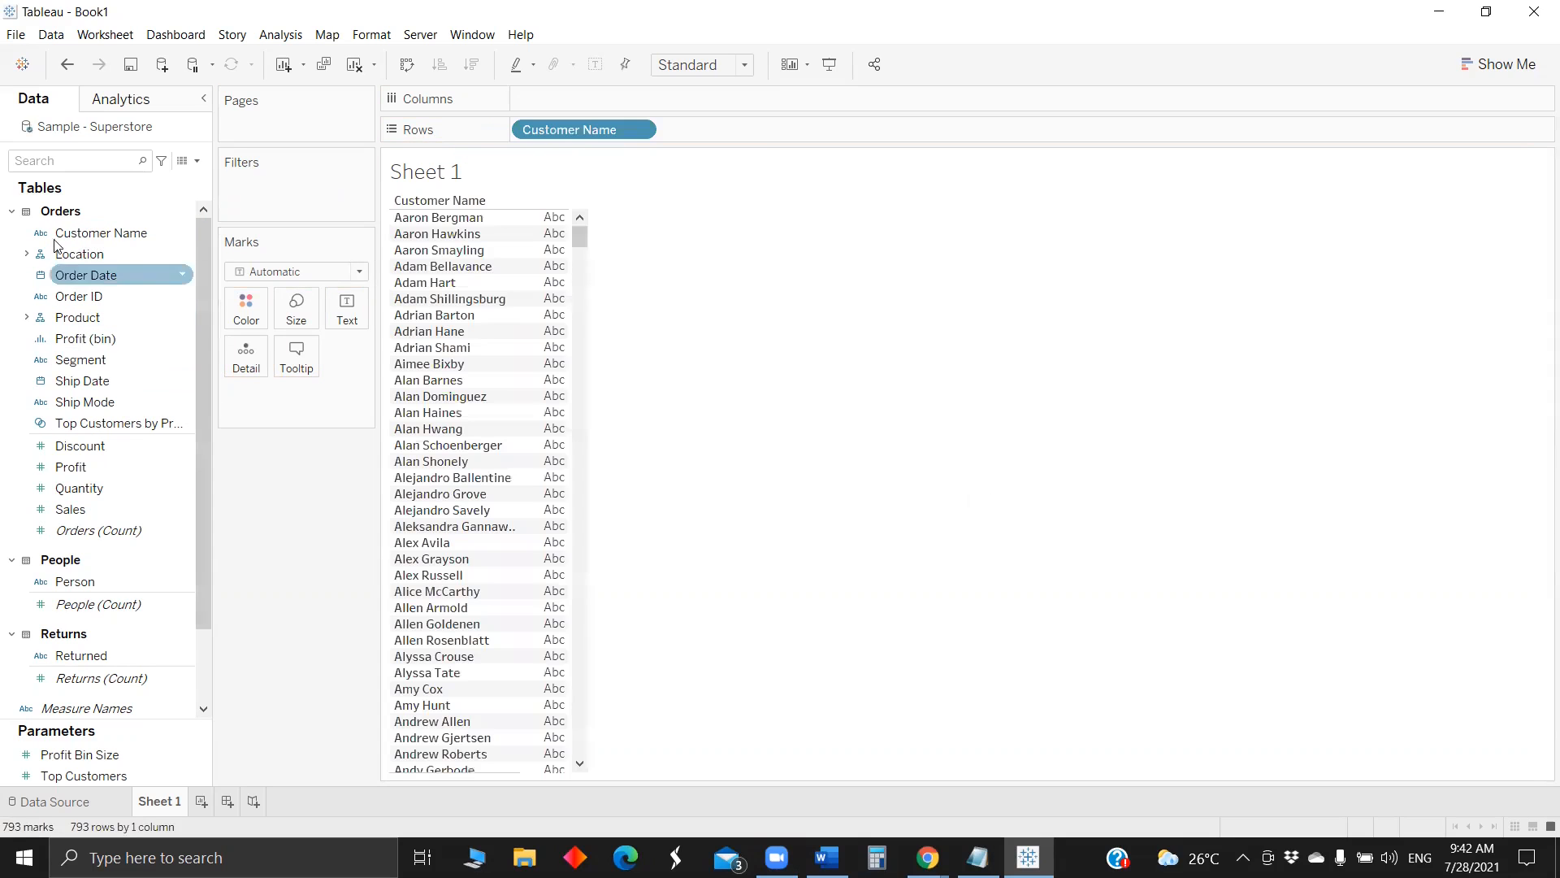
text(sa)
drag(70, 245, 738, 132)
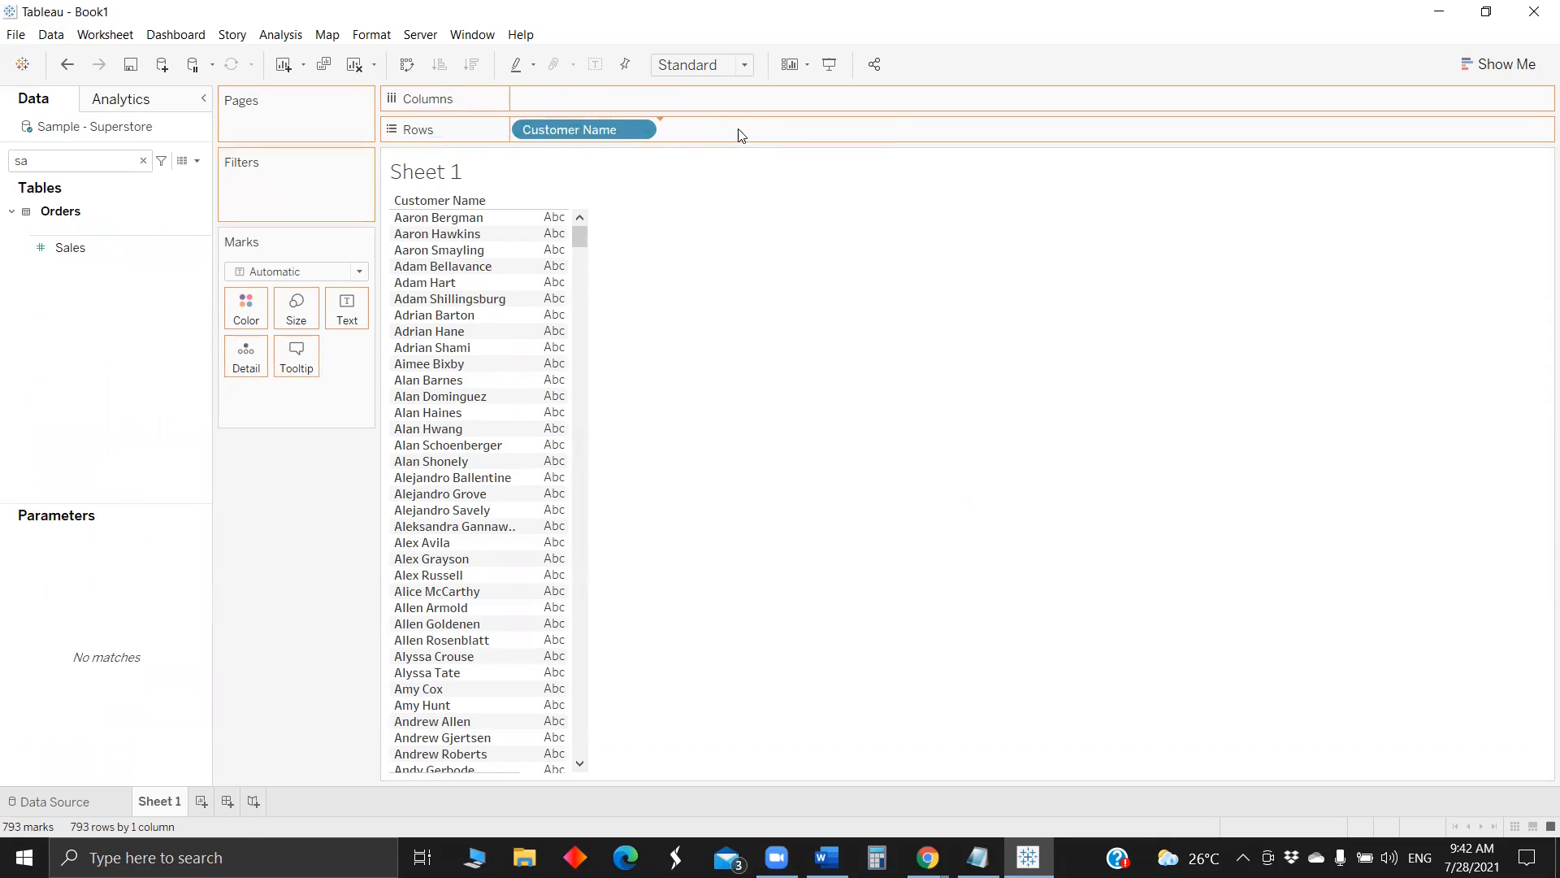
right_click(743, 122)
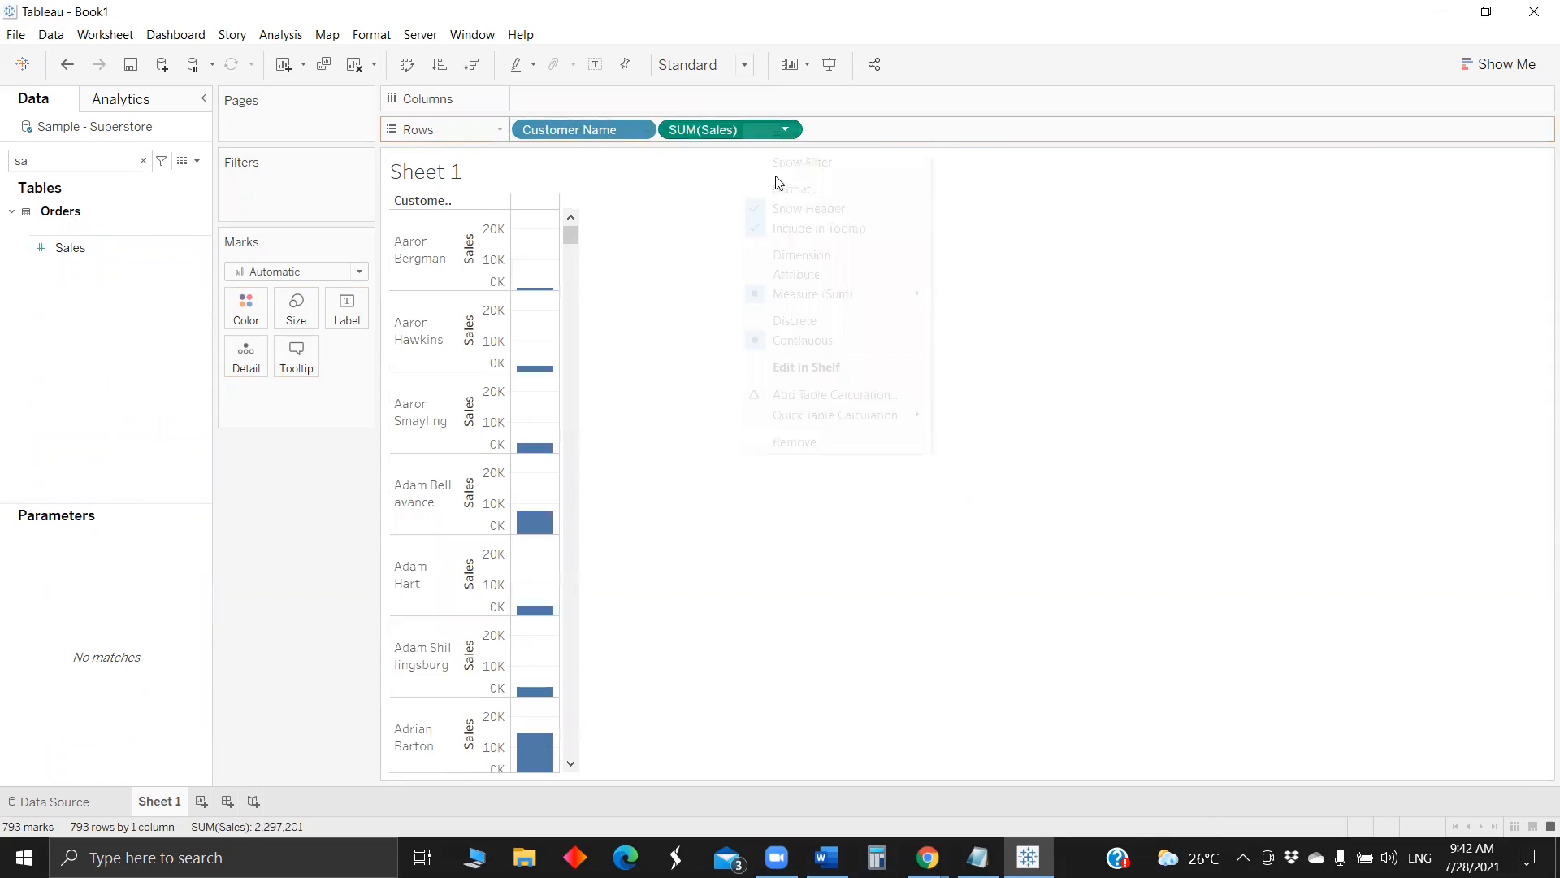
click(813, 321)
- Find the Profit field and add it to Rows after Sales as a discrete measure
click(88, 171)
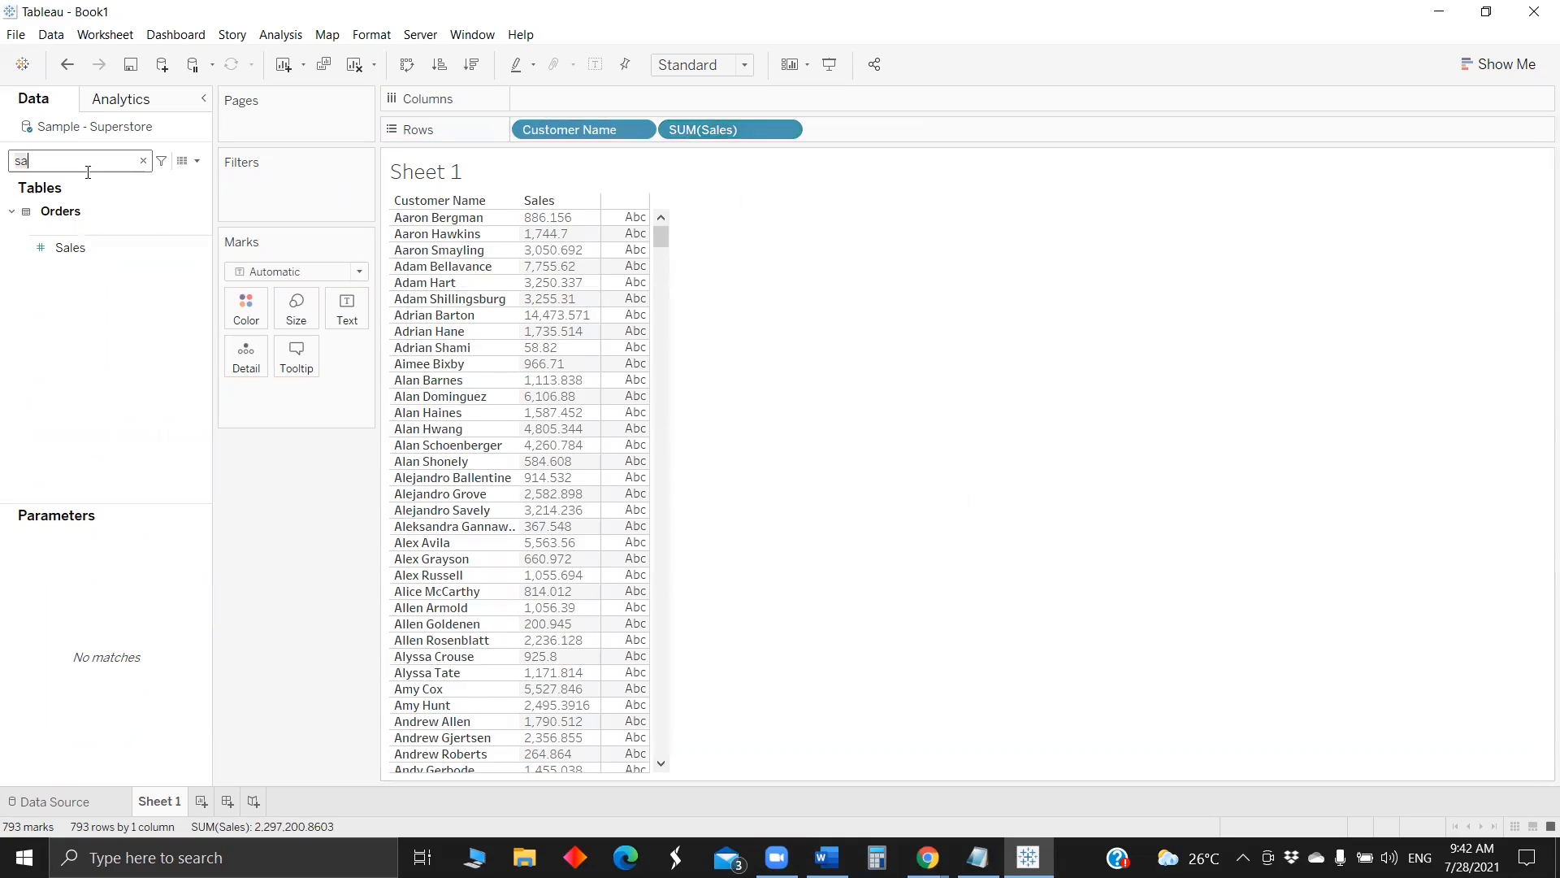
key(BackSpace)
key(BackSpace)
text(p)
key(BackSpace)
text(pr)
drag(106, 319, 860, 130)
right_click(861, 130)
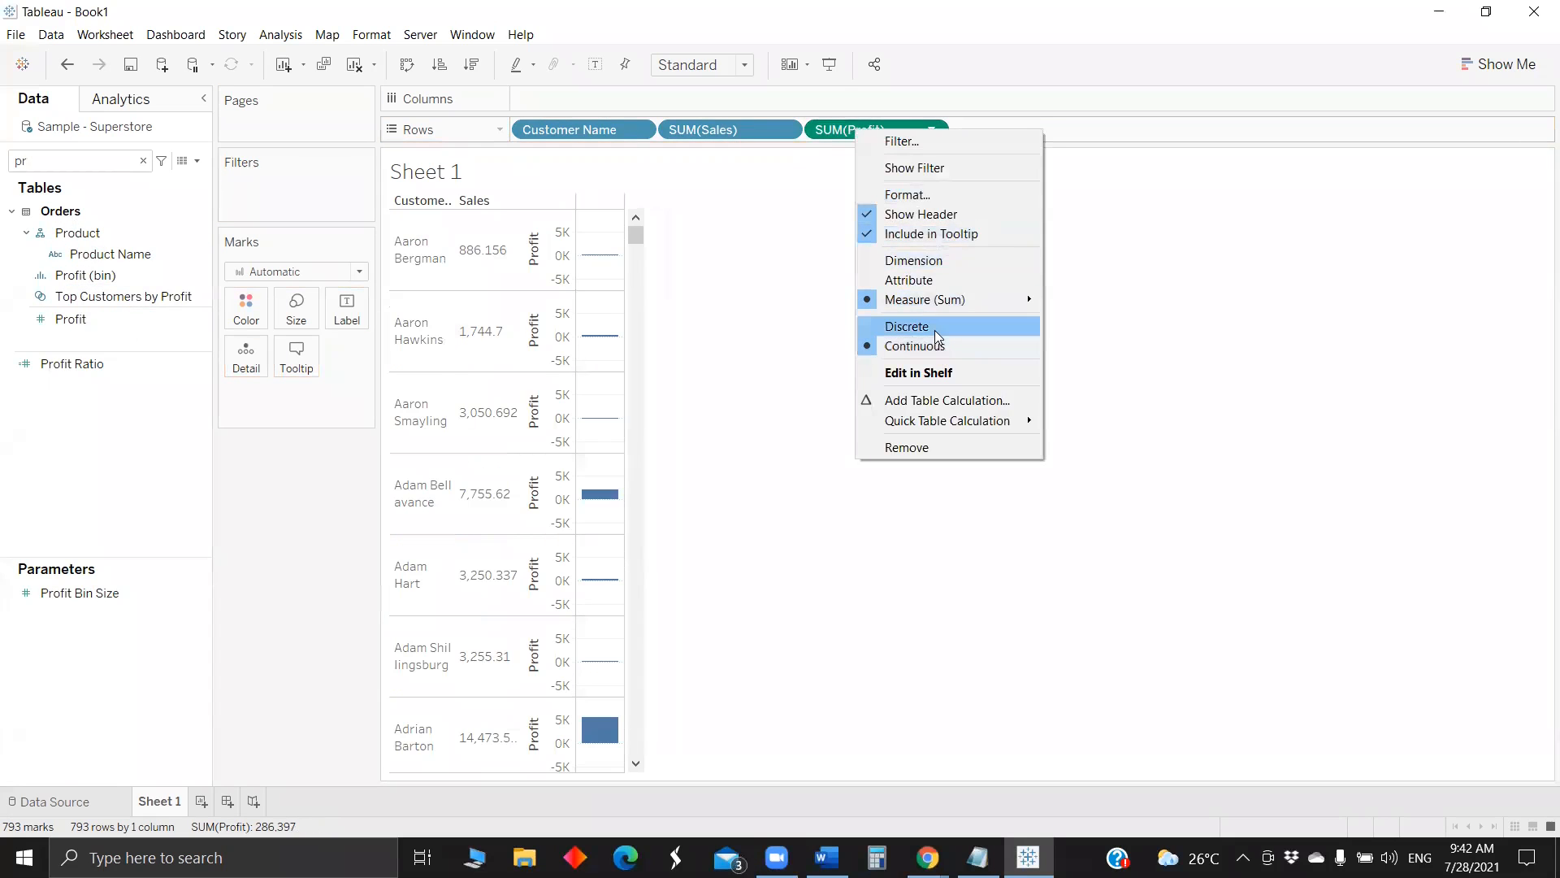
click(934, 328)
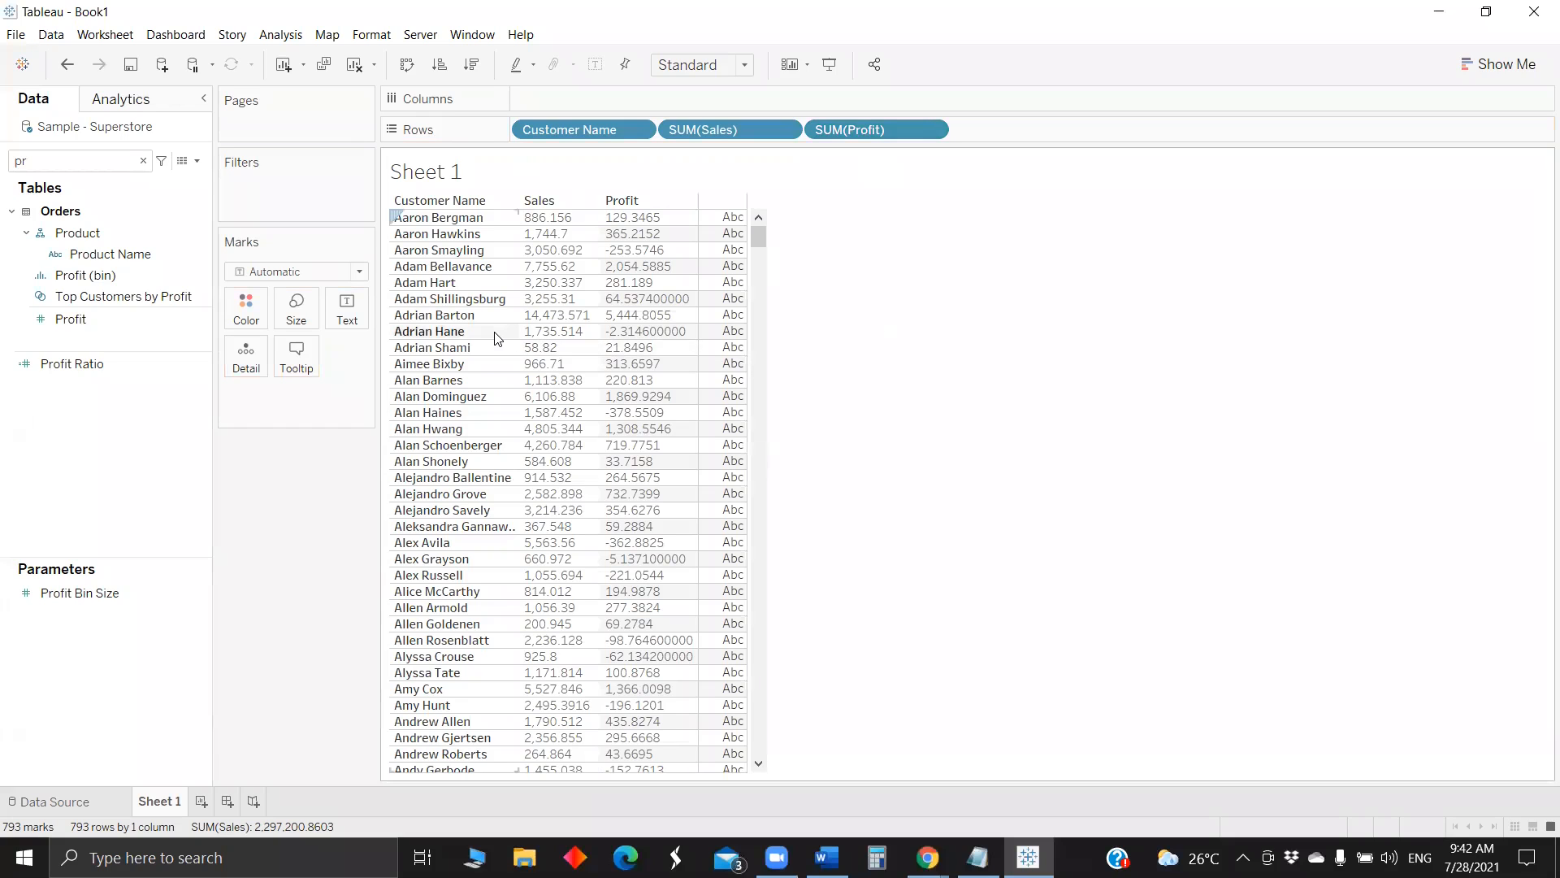
click(197, 161)
click(176, 179)
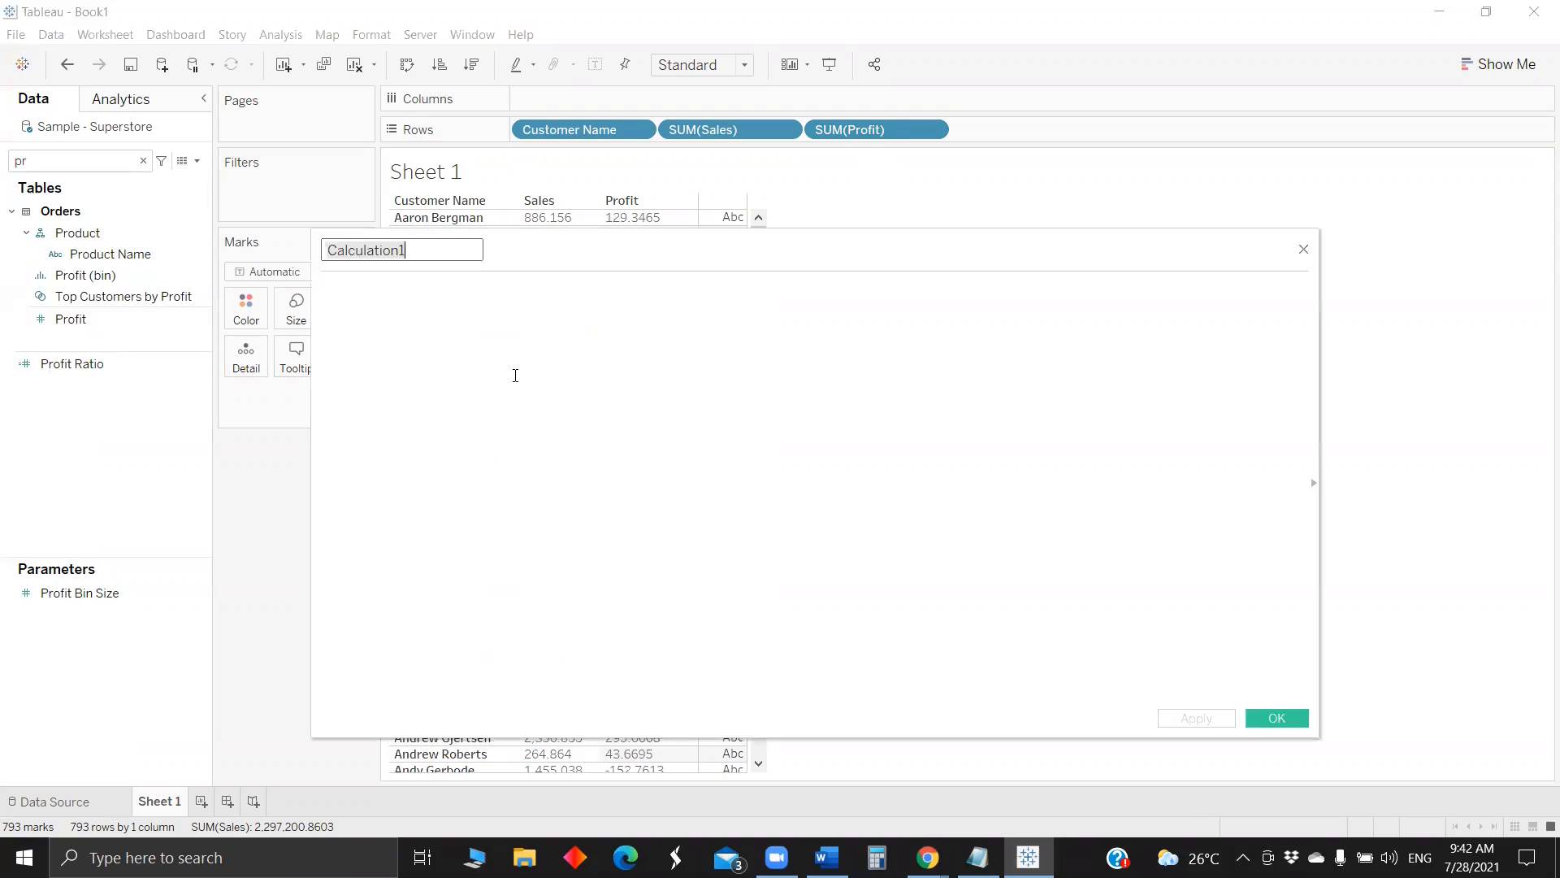
key(BackSpace)
text(mail)
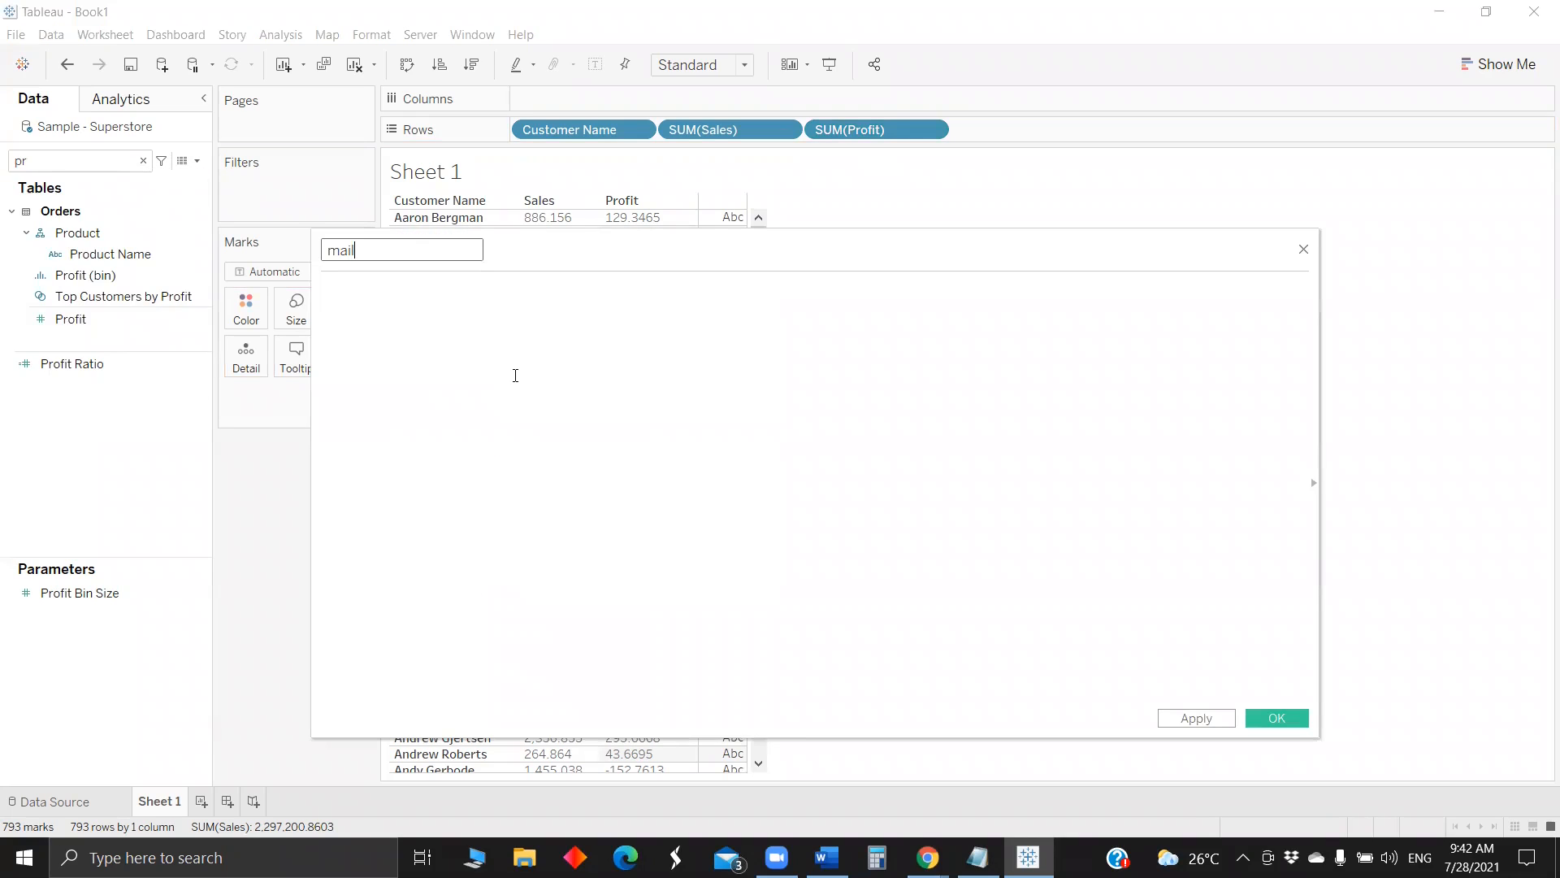
text(id)
click(516, 383)
text([Customer Name])
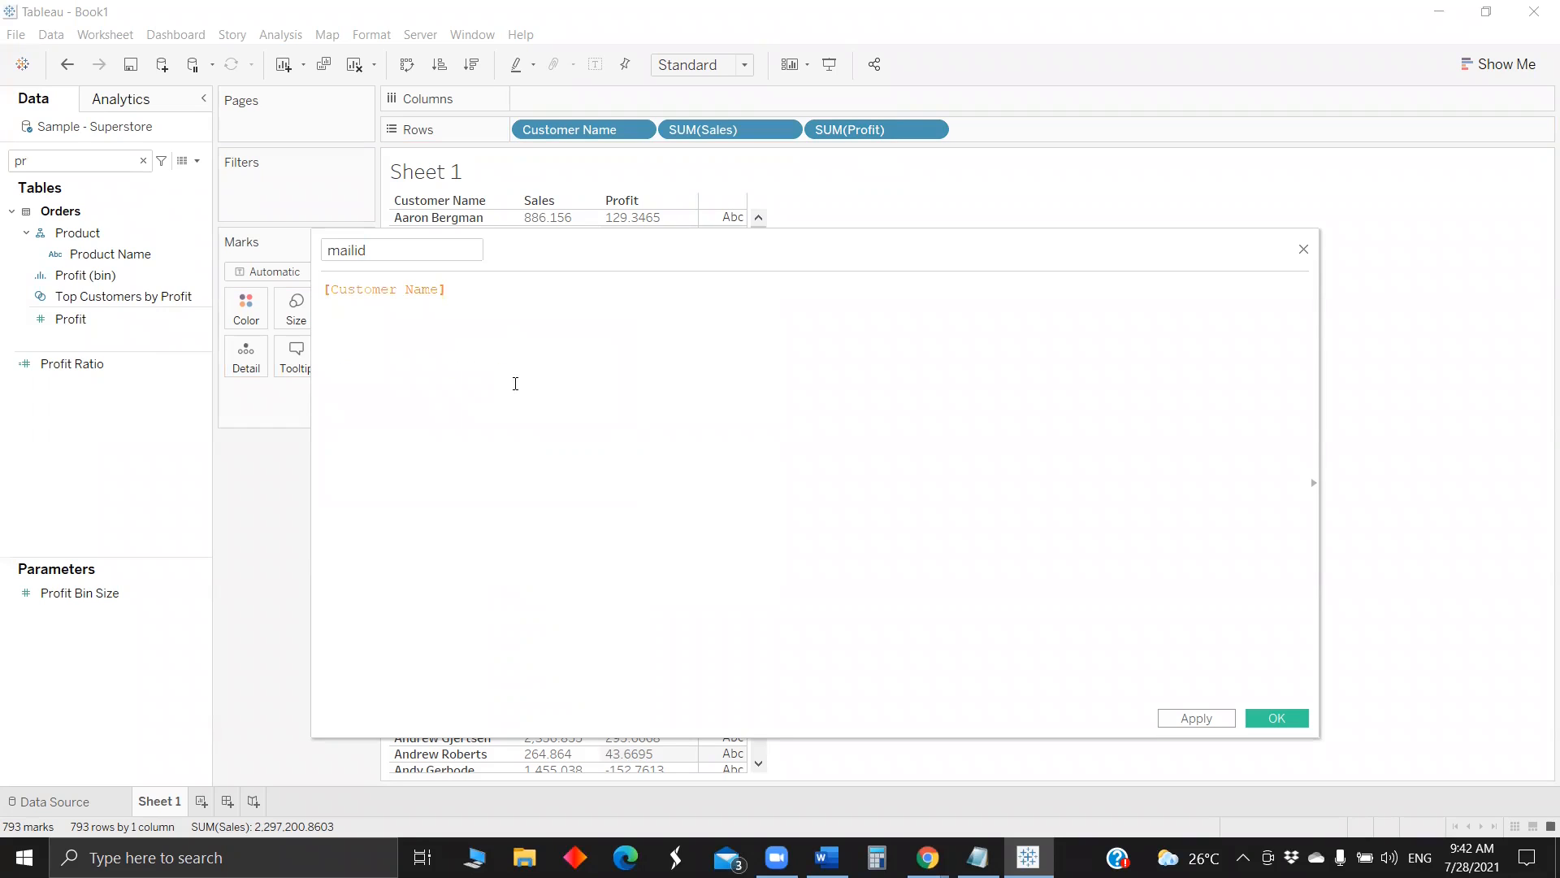
text(+"@gmail.com)
drag(808, 255, 627, 213)
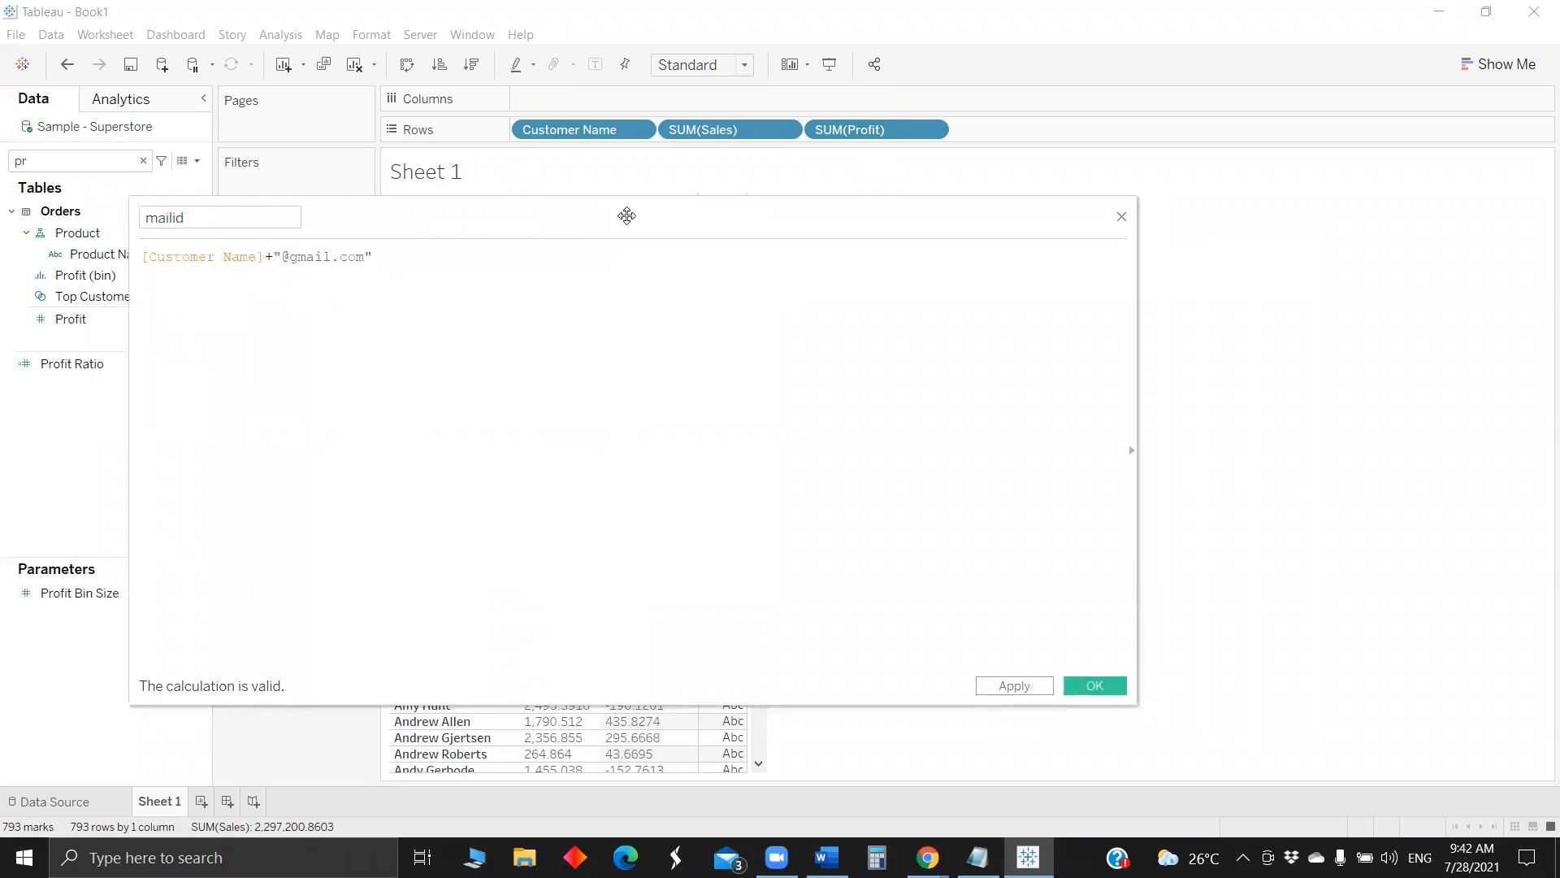
click(1118, 686)
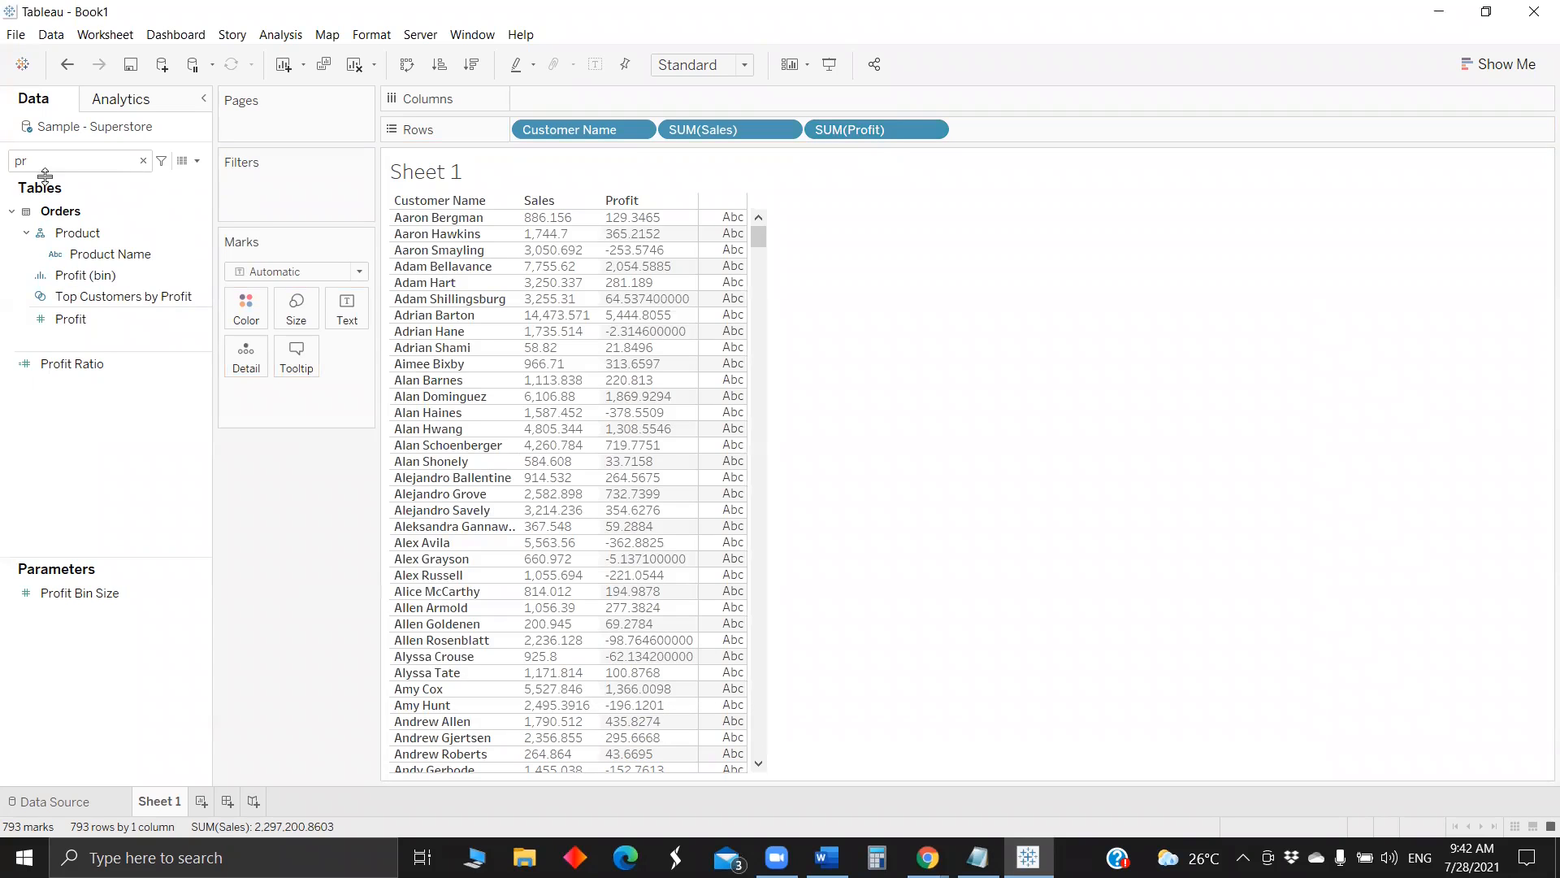
- Add the mailid field to the marks as Detail and set the mark type to Text
key(BackSpace)
key(BackSpace)
text(ma)
drag(93, 231, 247, 360)
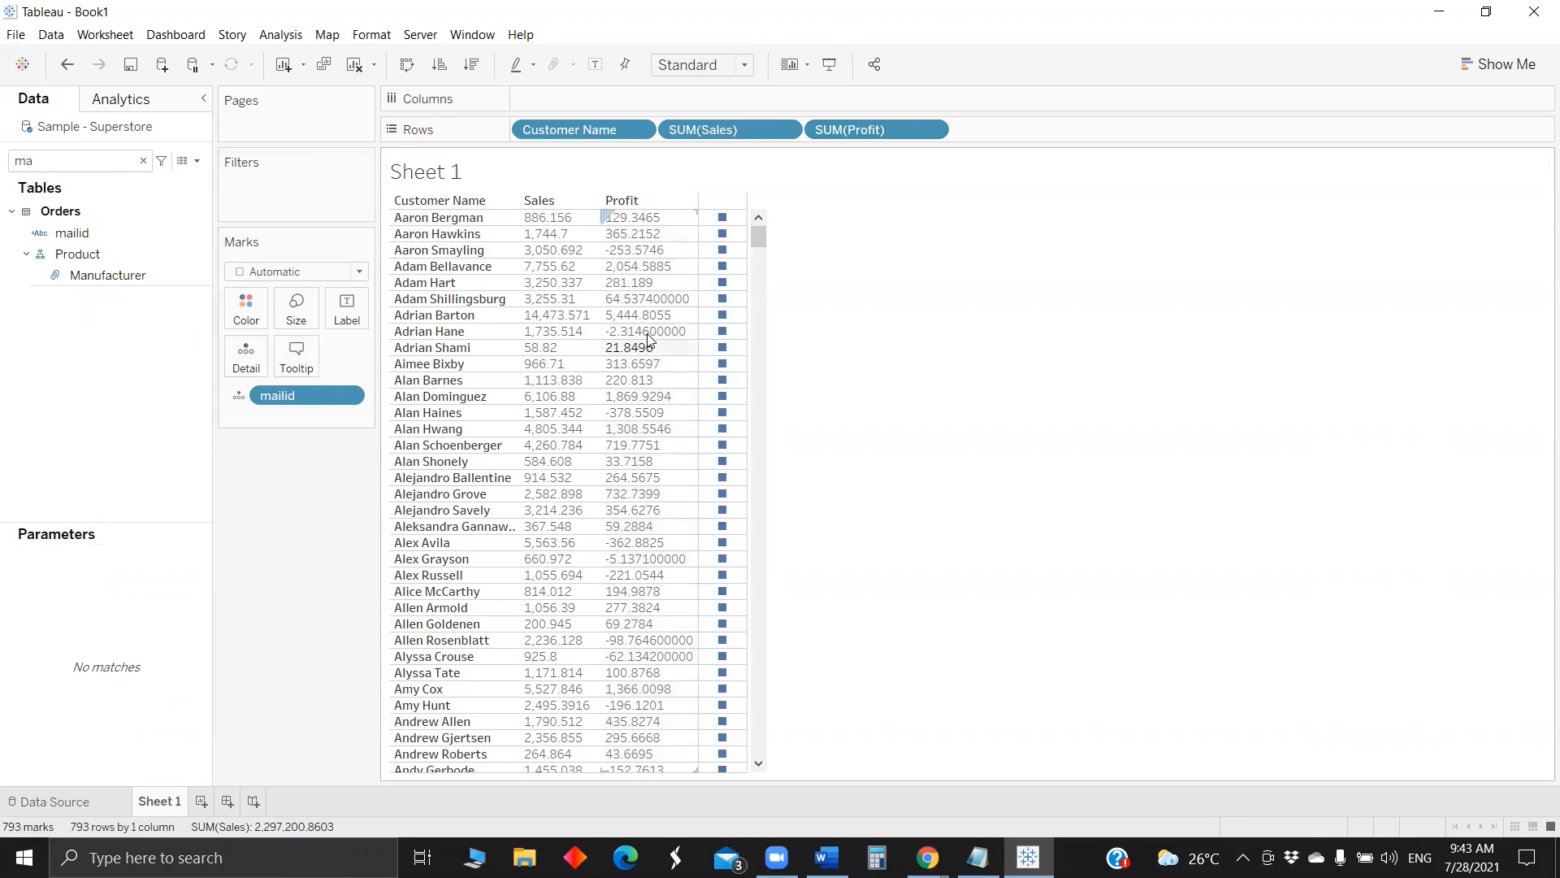
click(314, 270)
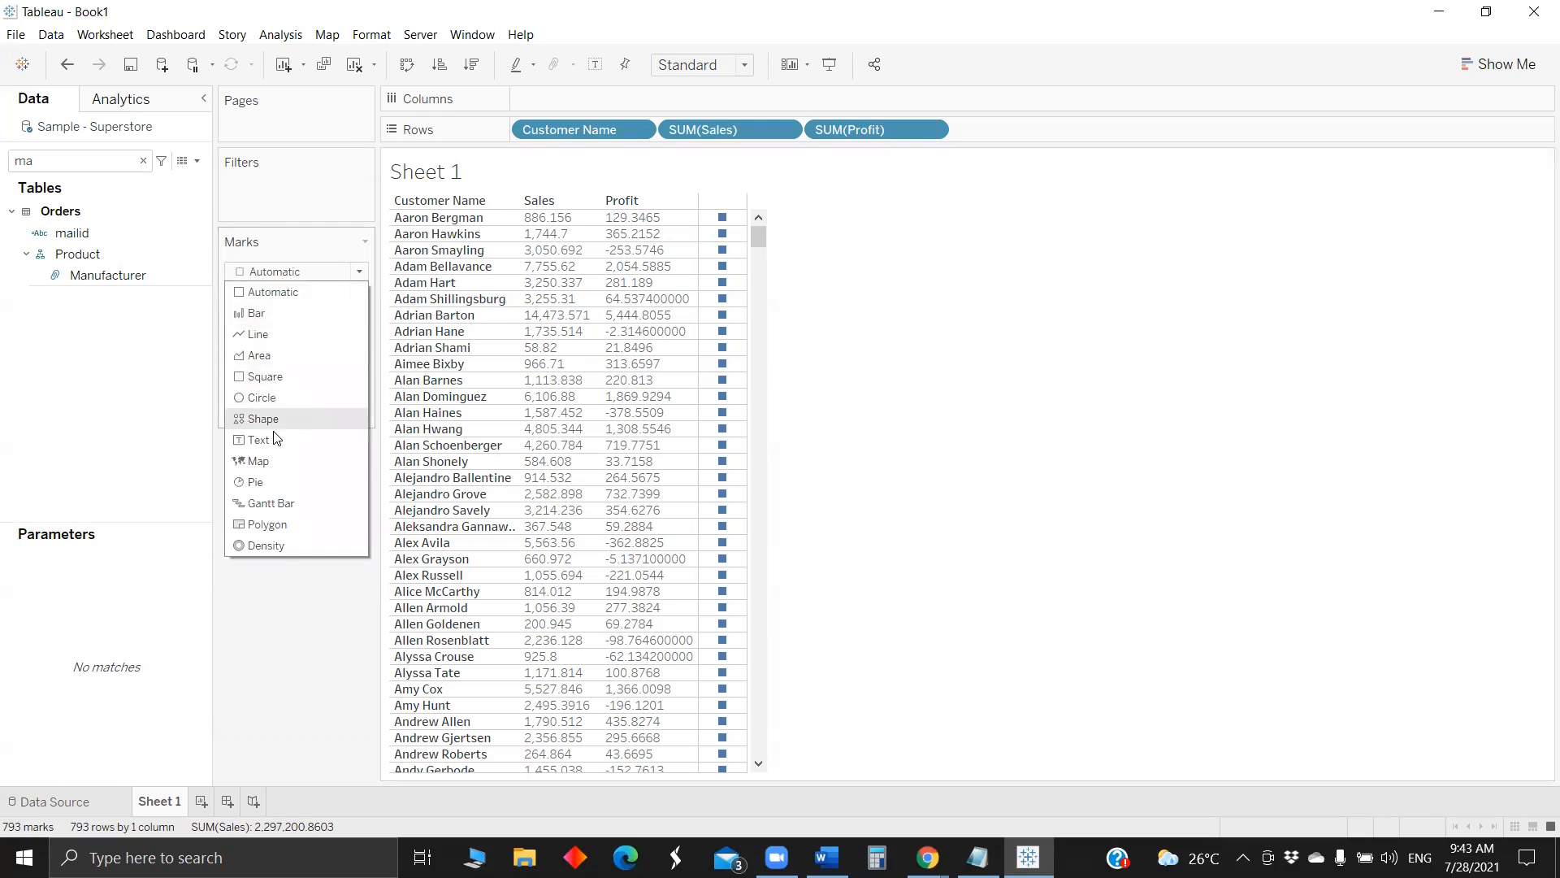
click(325, 440)
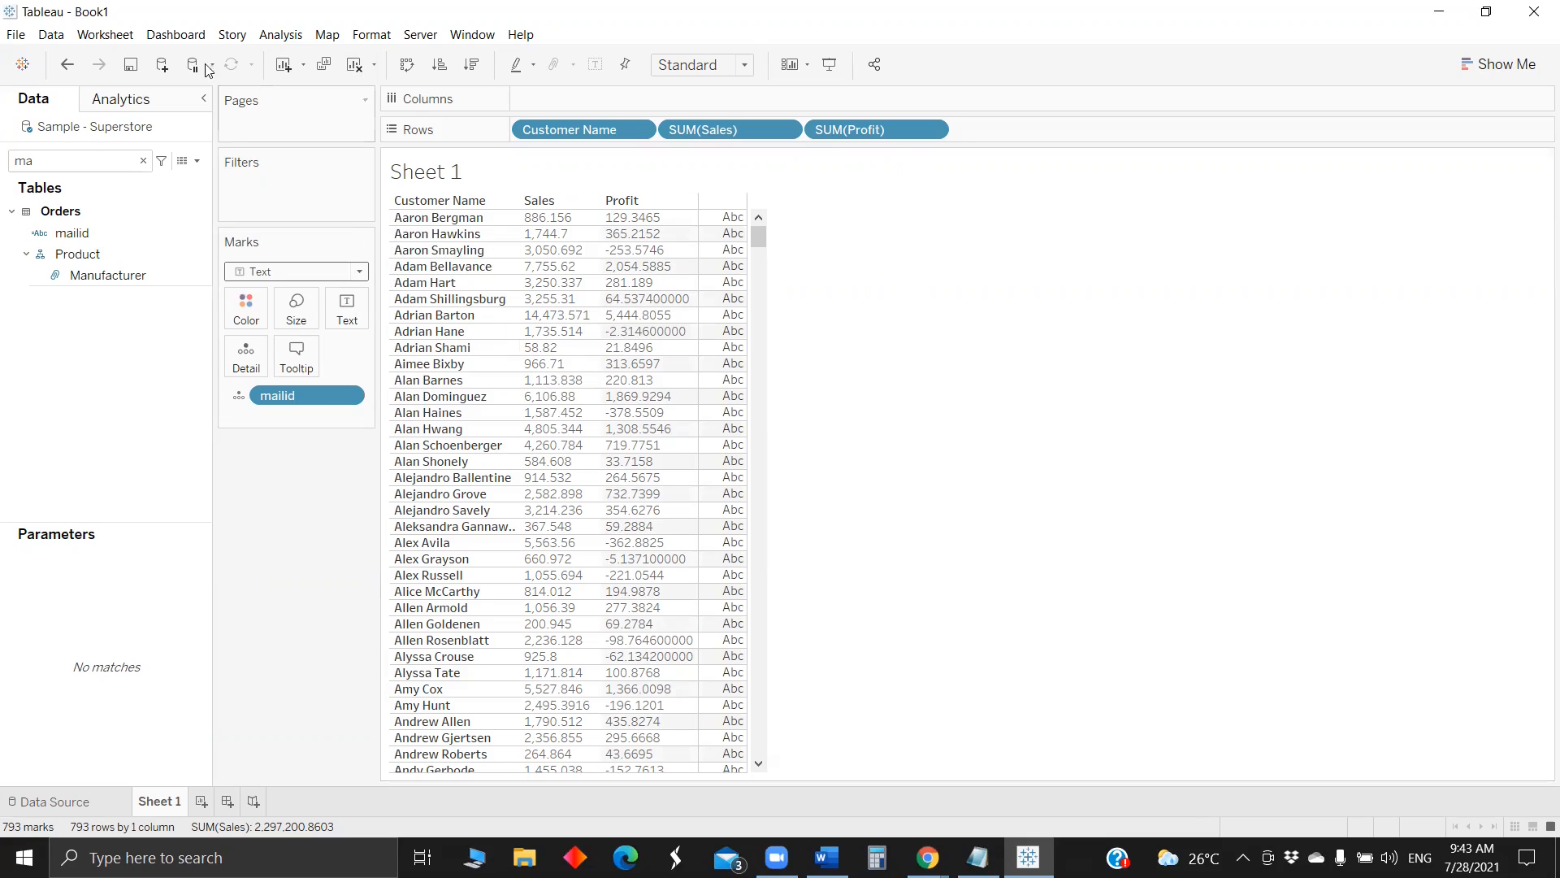
- Add a Go to URL action for Sheet 1 with the URL mailto:<mailid>
click(105, 34)
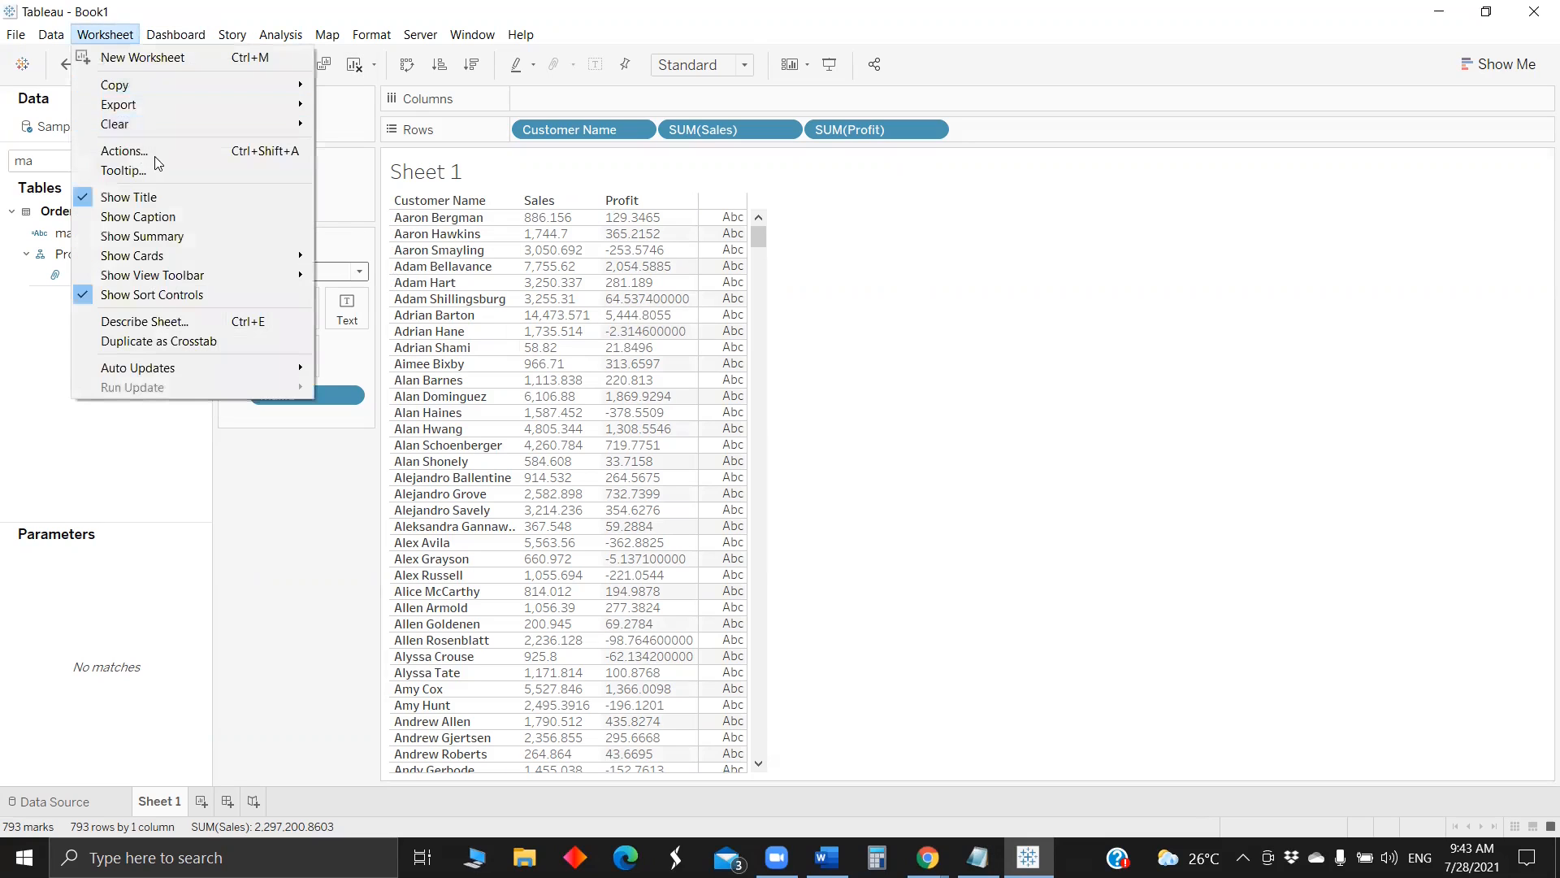
click(169, 153)
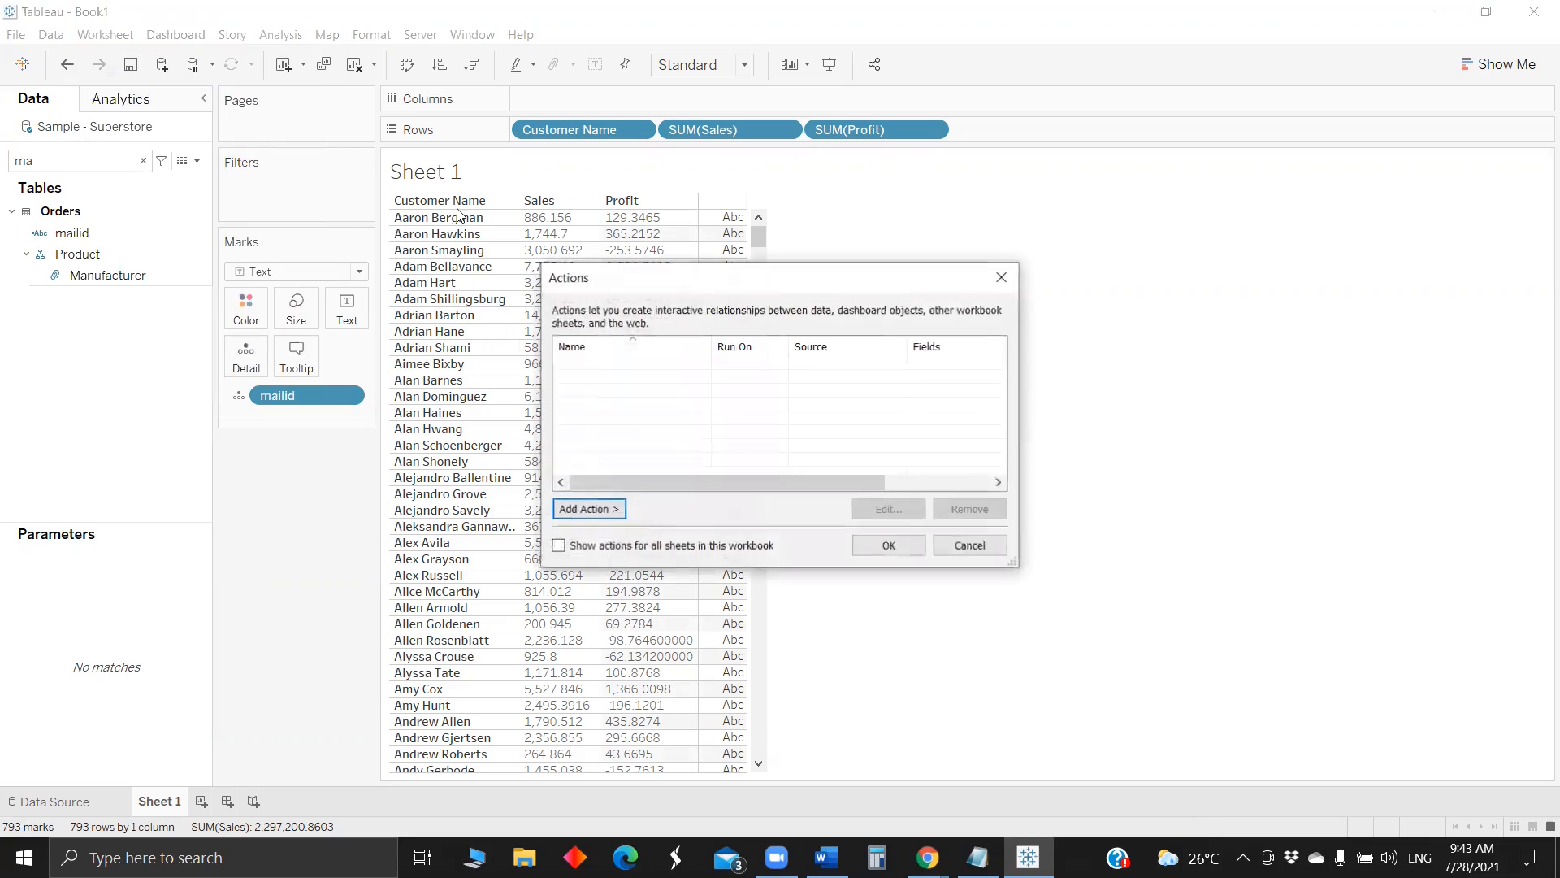
click(583, 509)
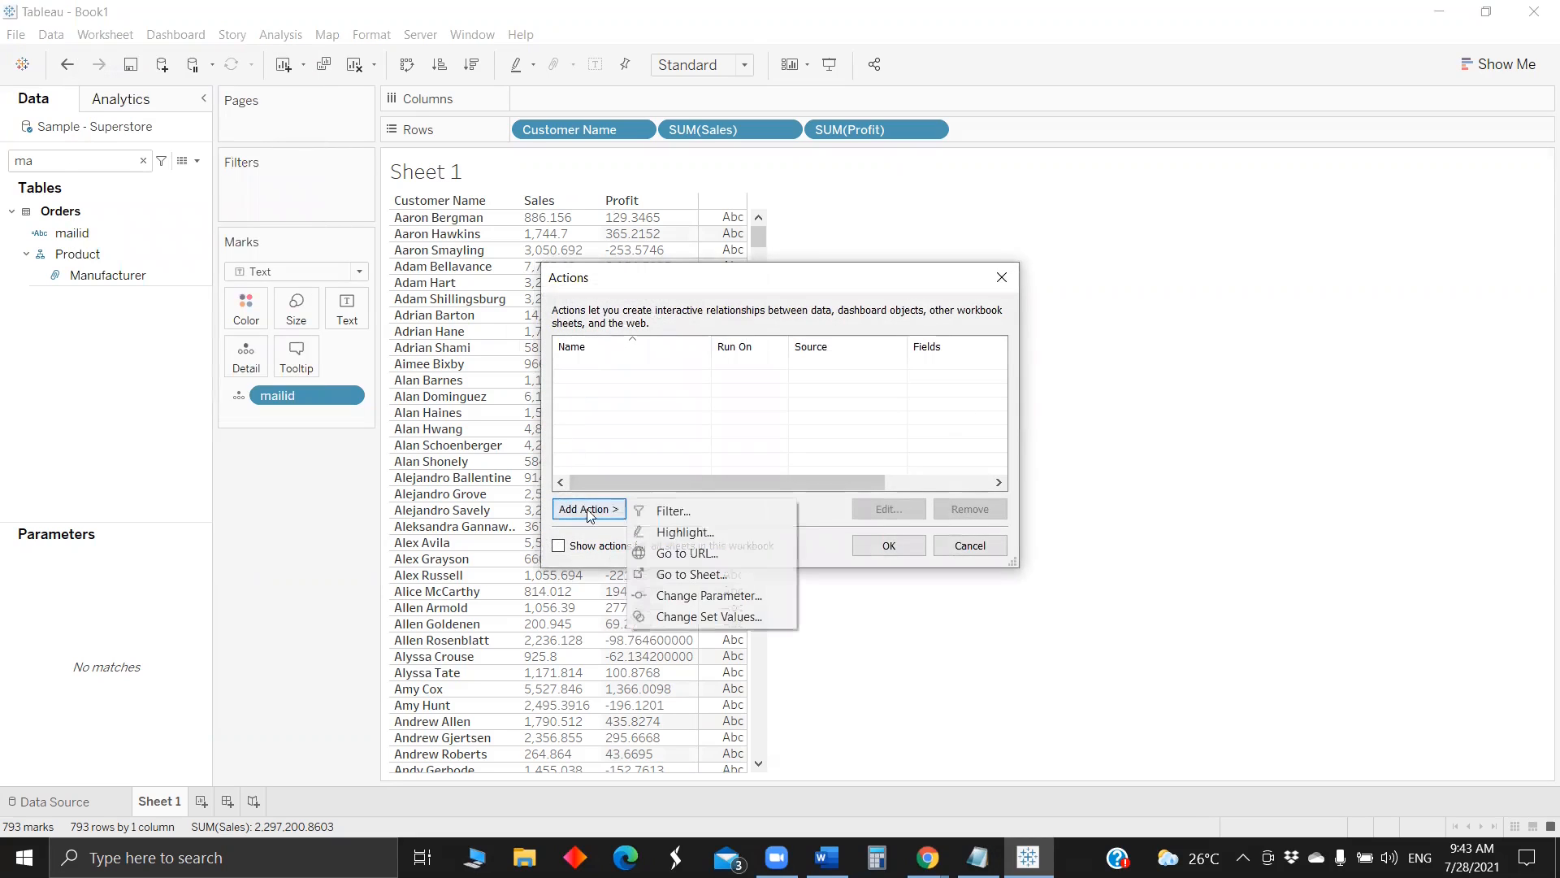
click(687, 553)
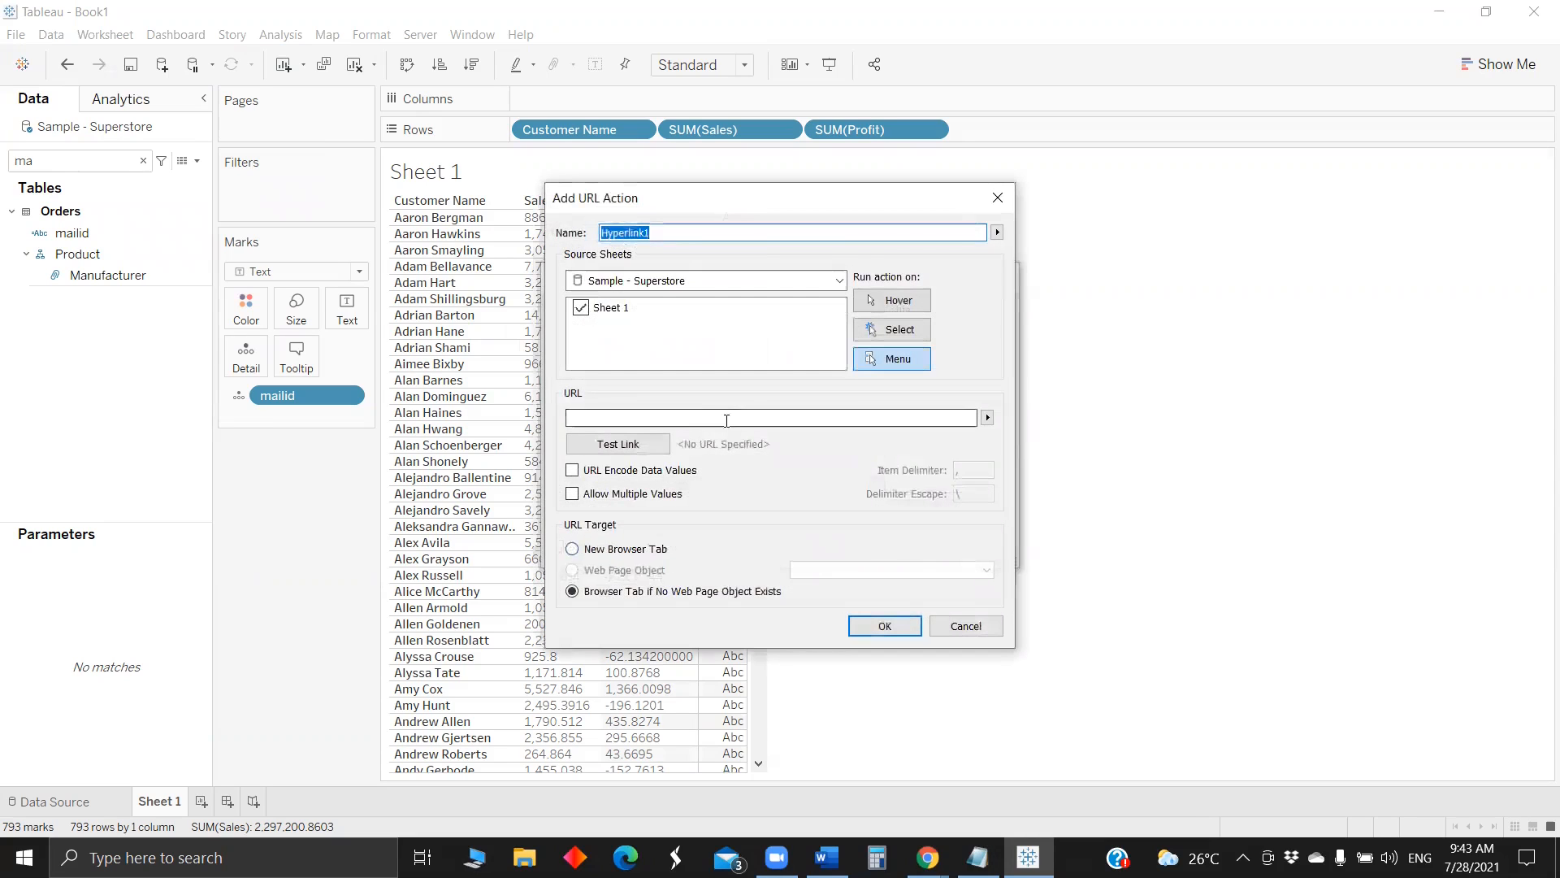
click(661, 418)
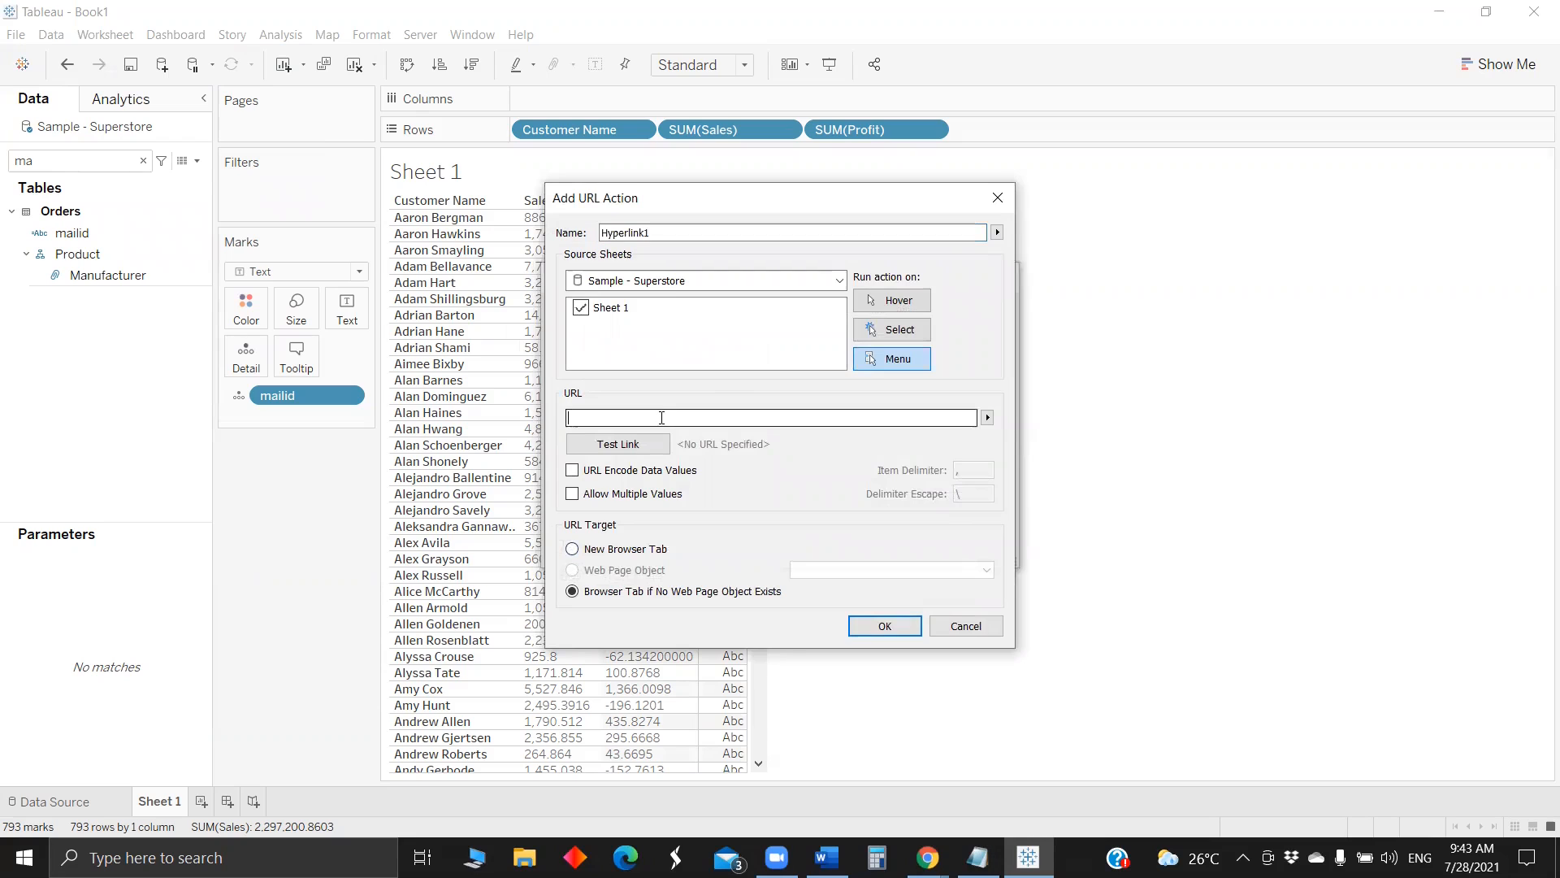
text(mailto)
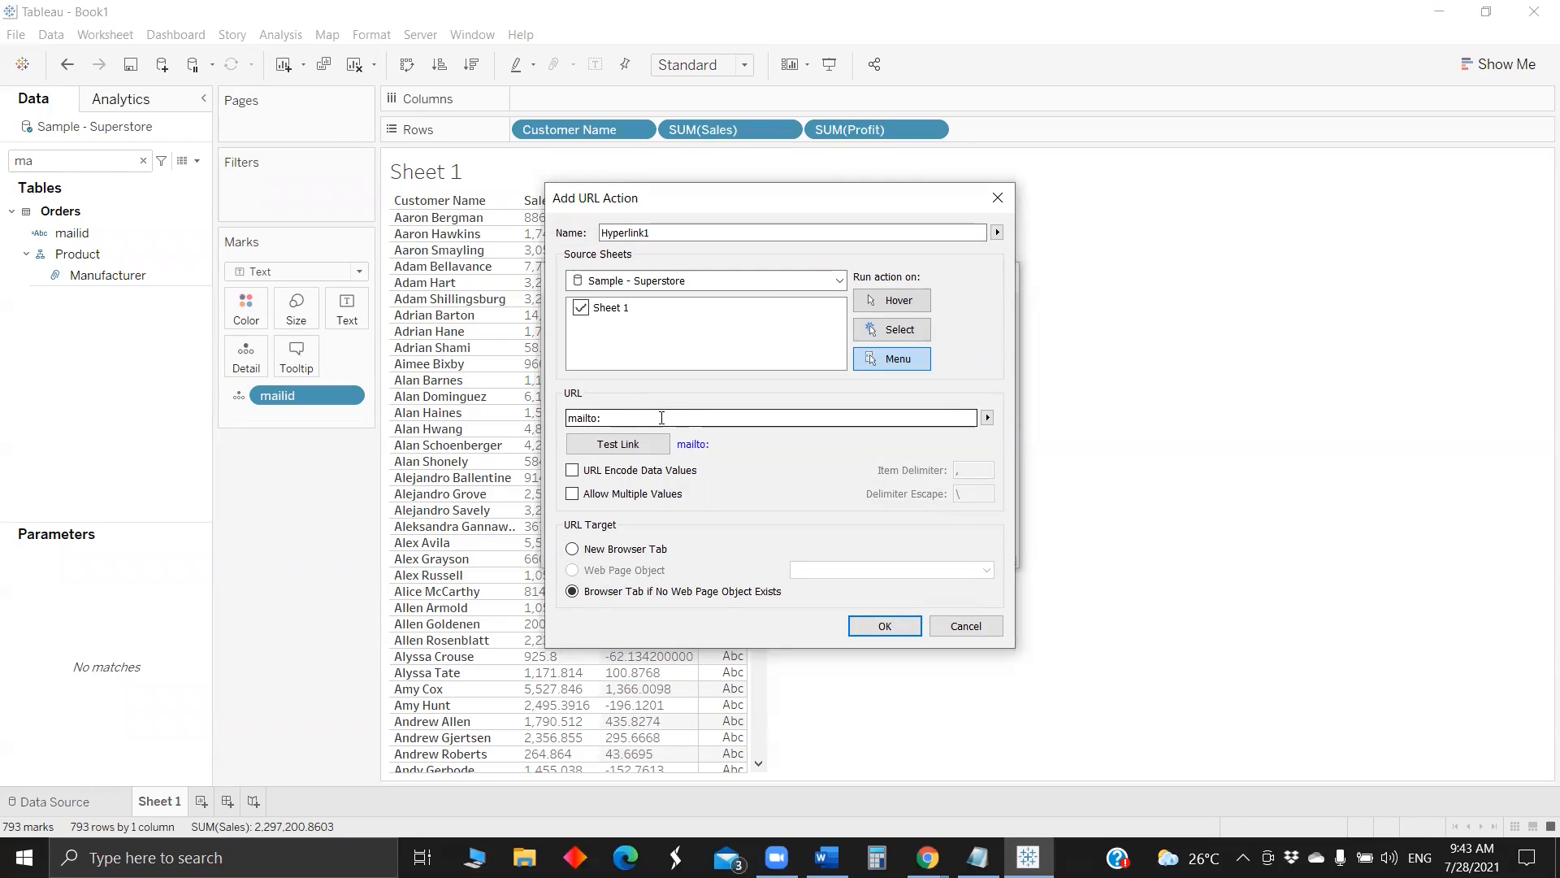
text(:)
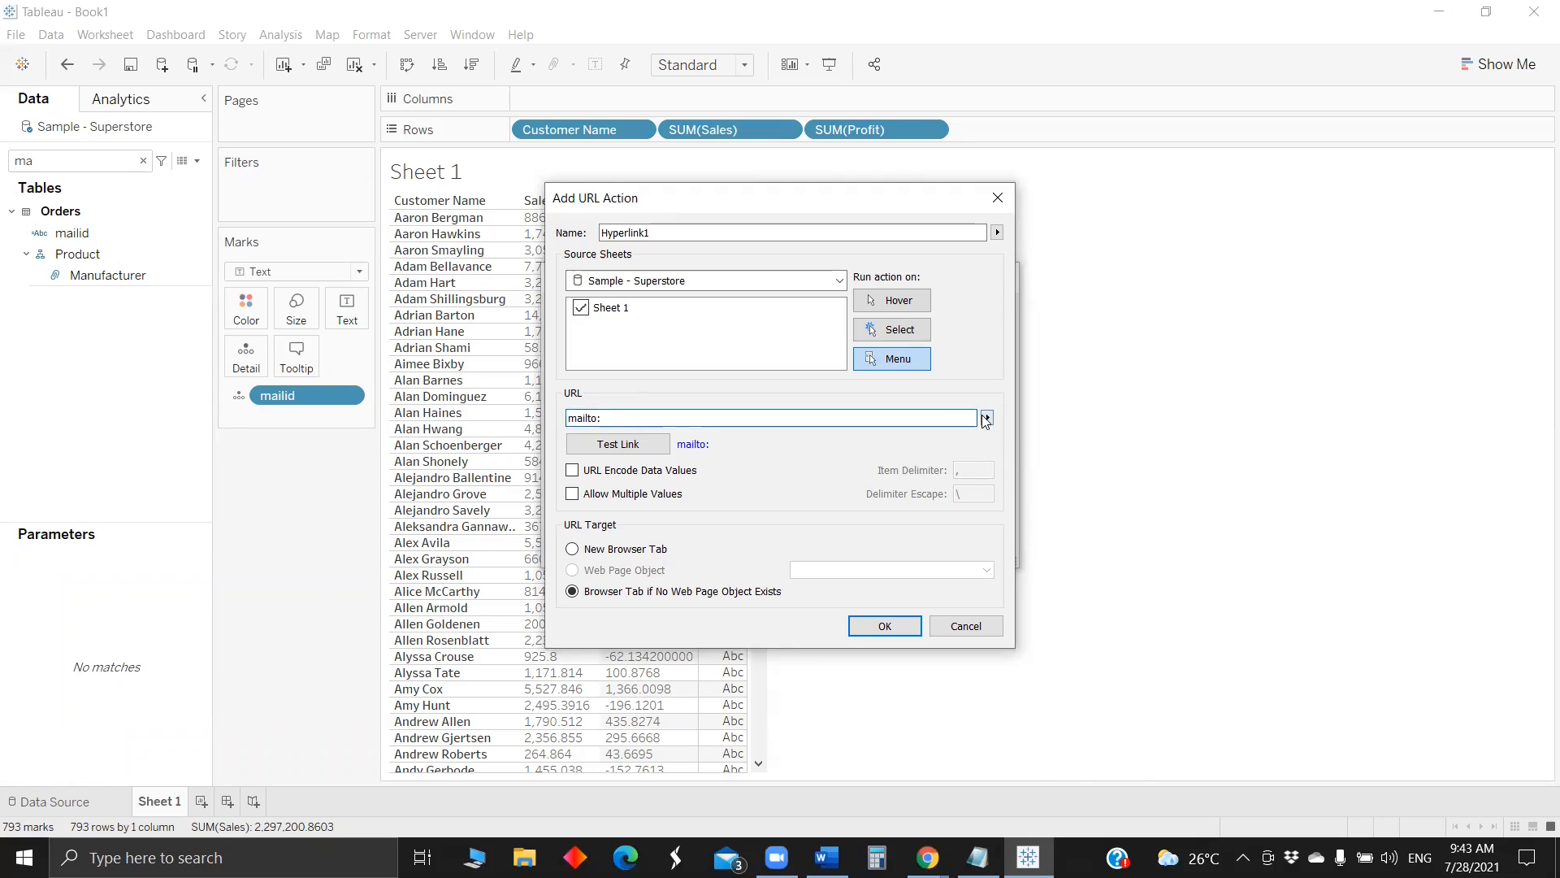
click(988, 417)
click(1044, 400)
- Test the mailto link, check the recipient in the mail draft, close the draft, and save the URL action
click(635, 446)
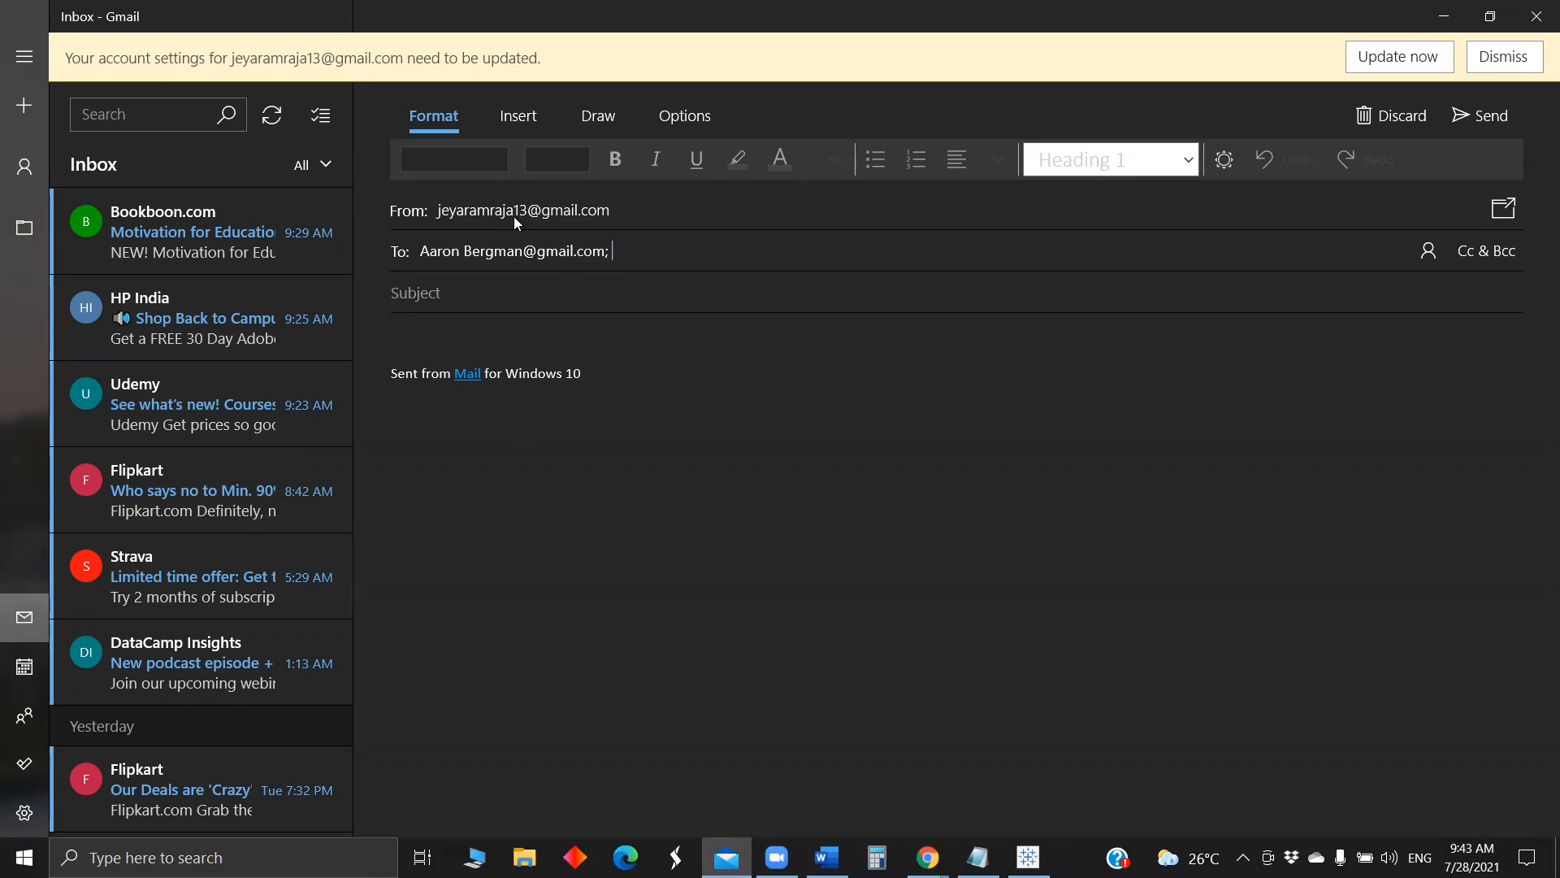
click(457, 254)
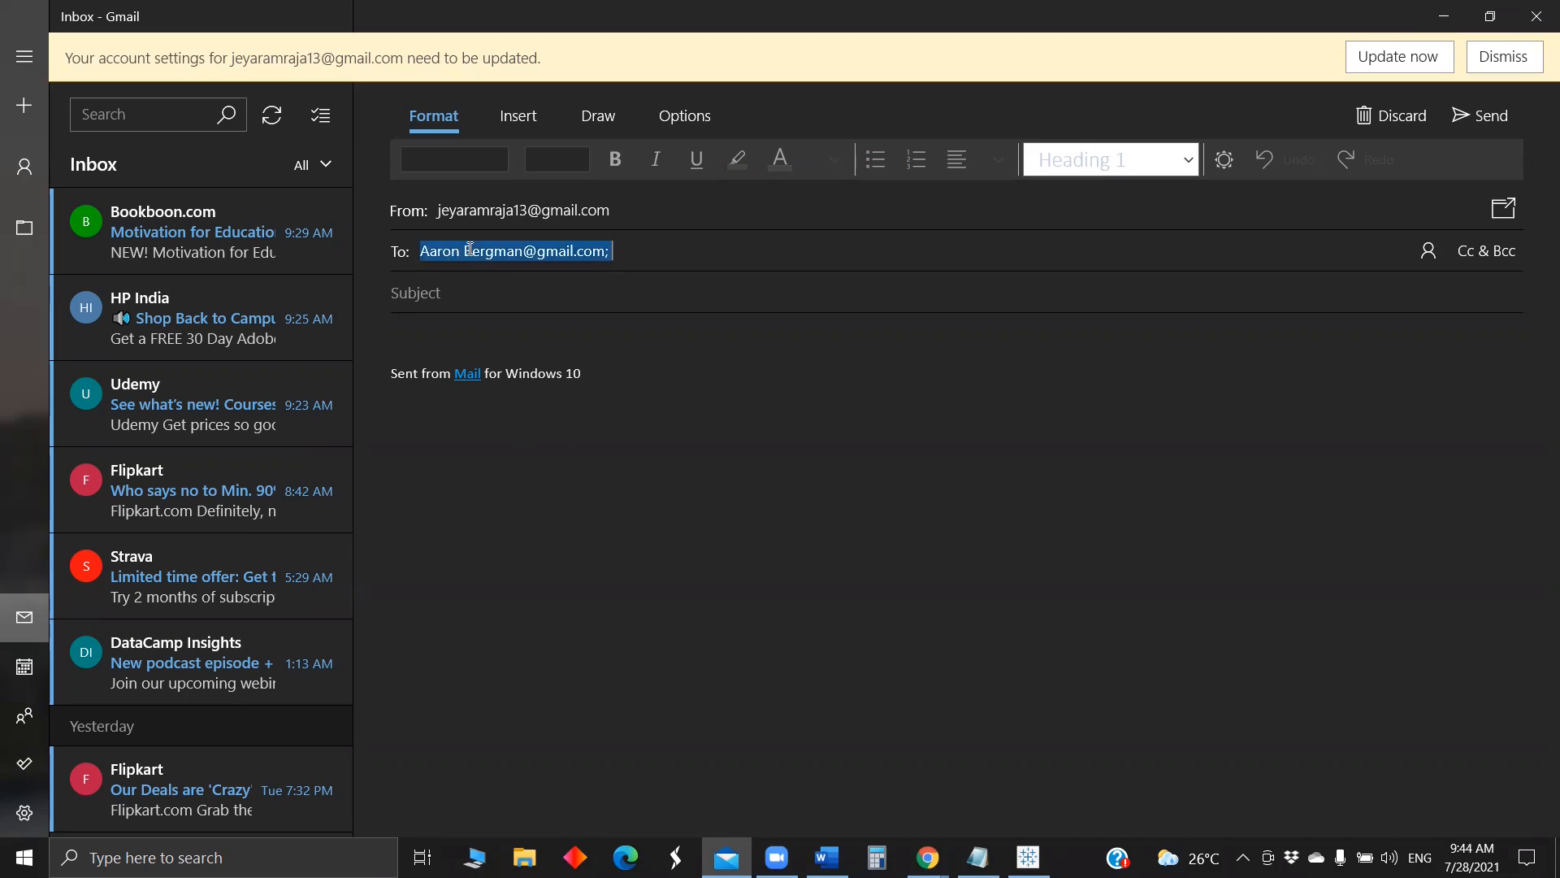
click(606, 255)
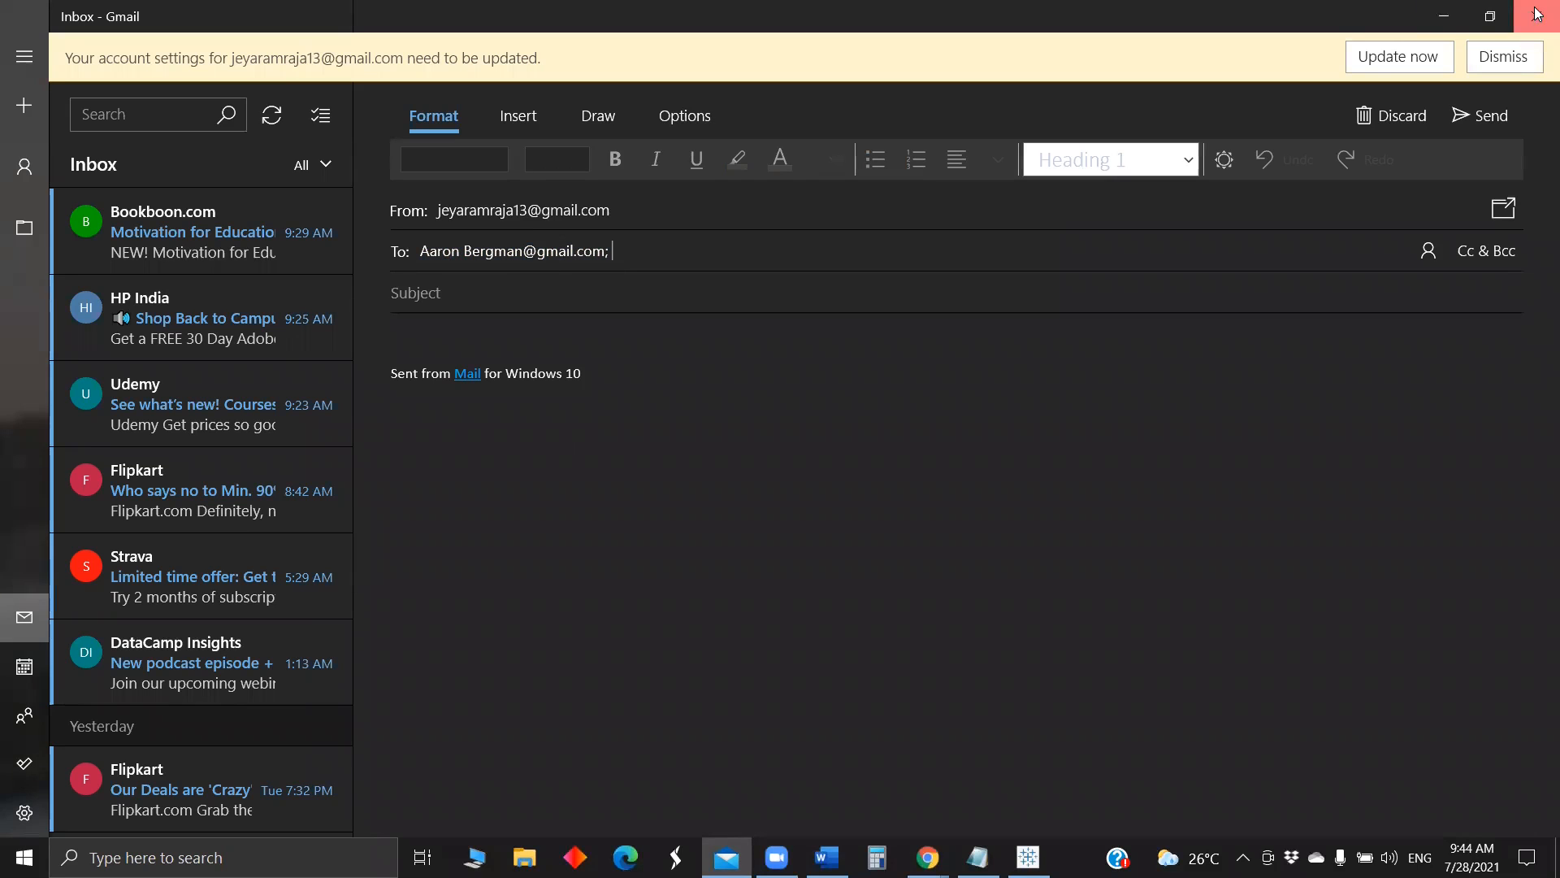
click(1538, 16)
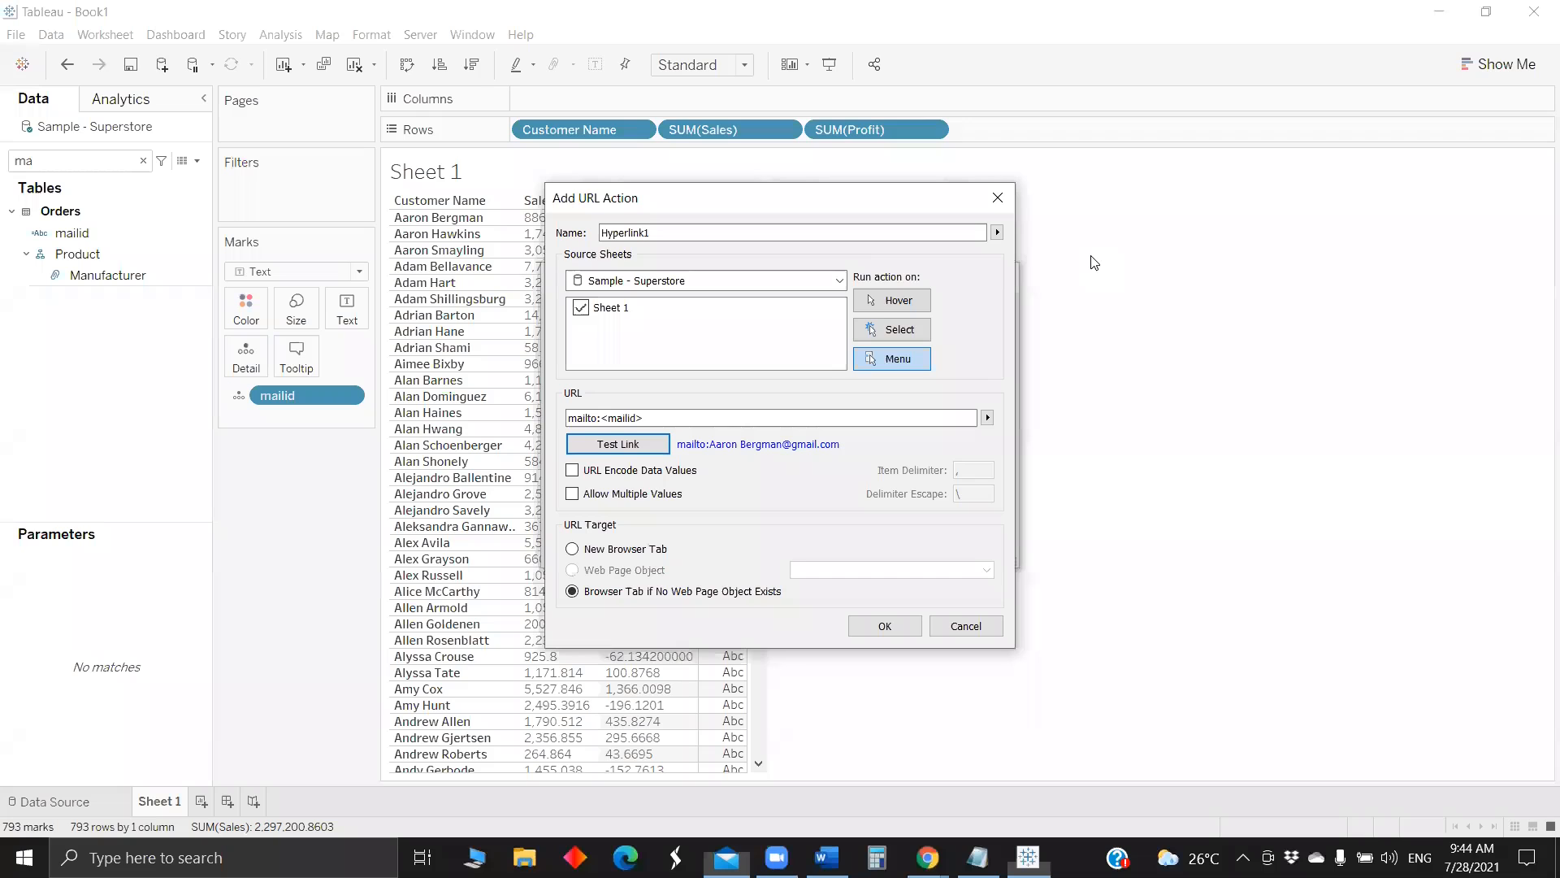
click(885, 625)
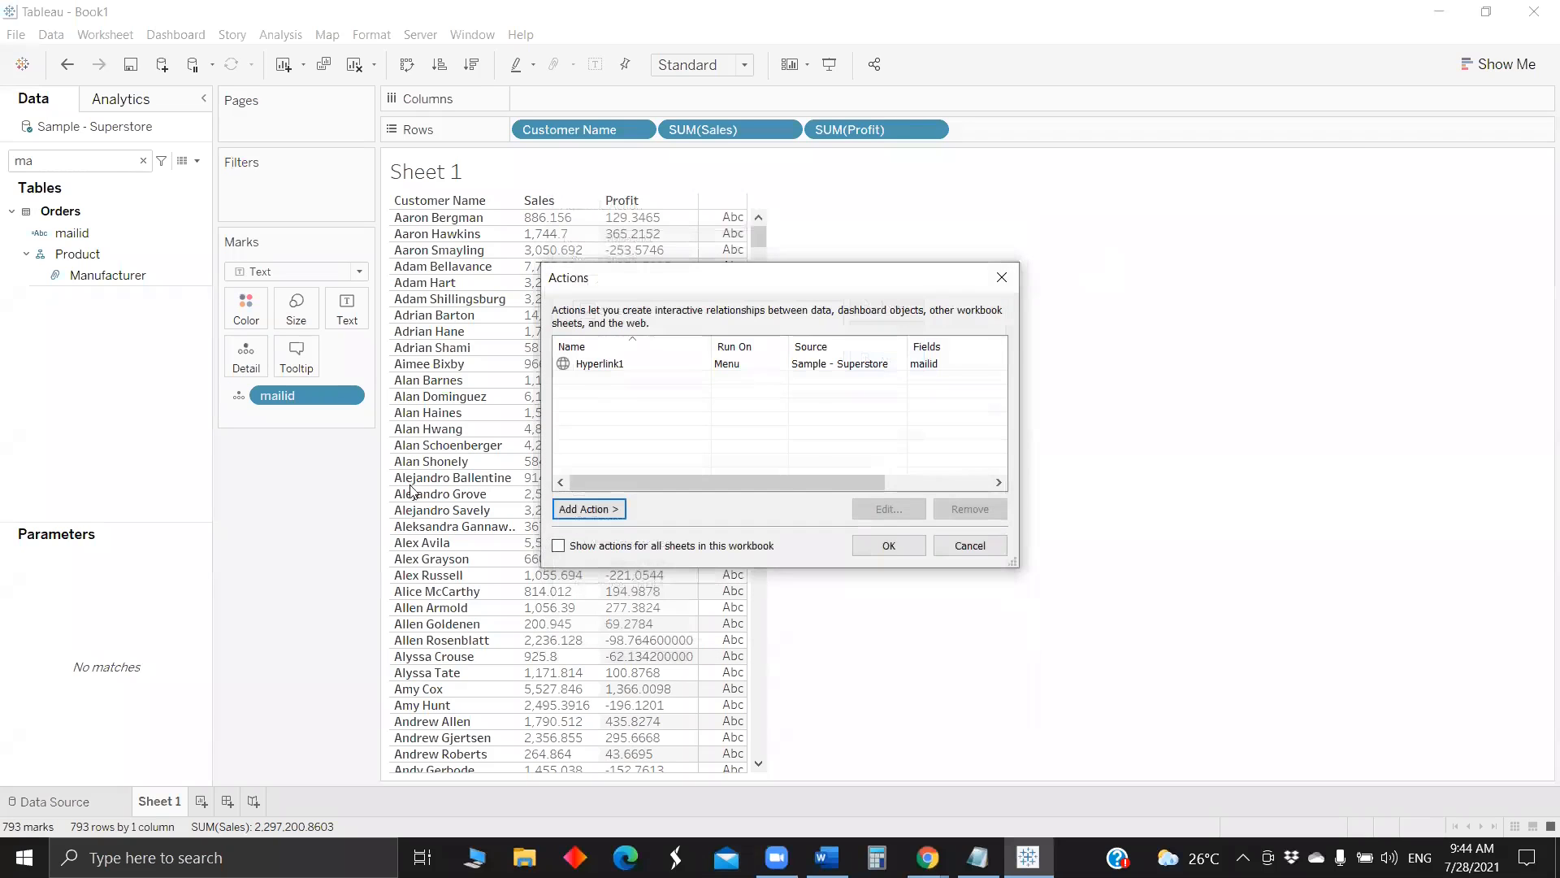
click(889, 545)
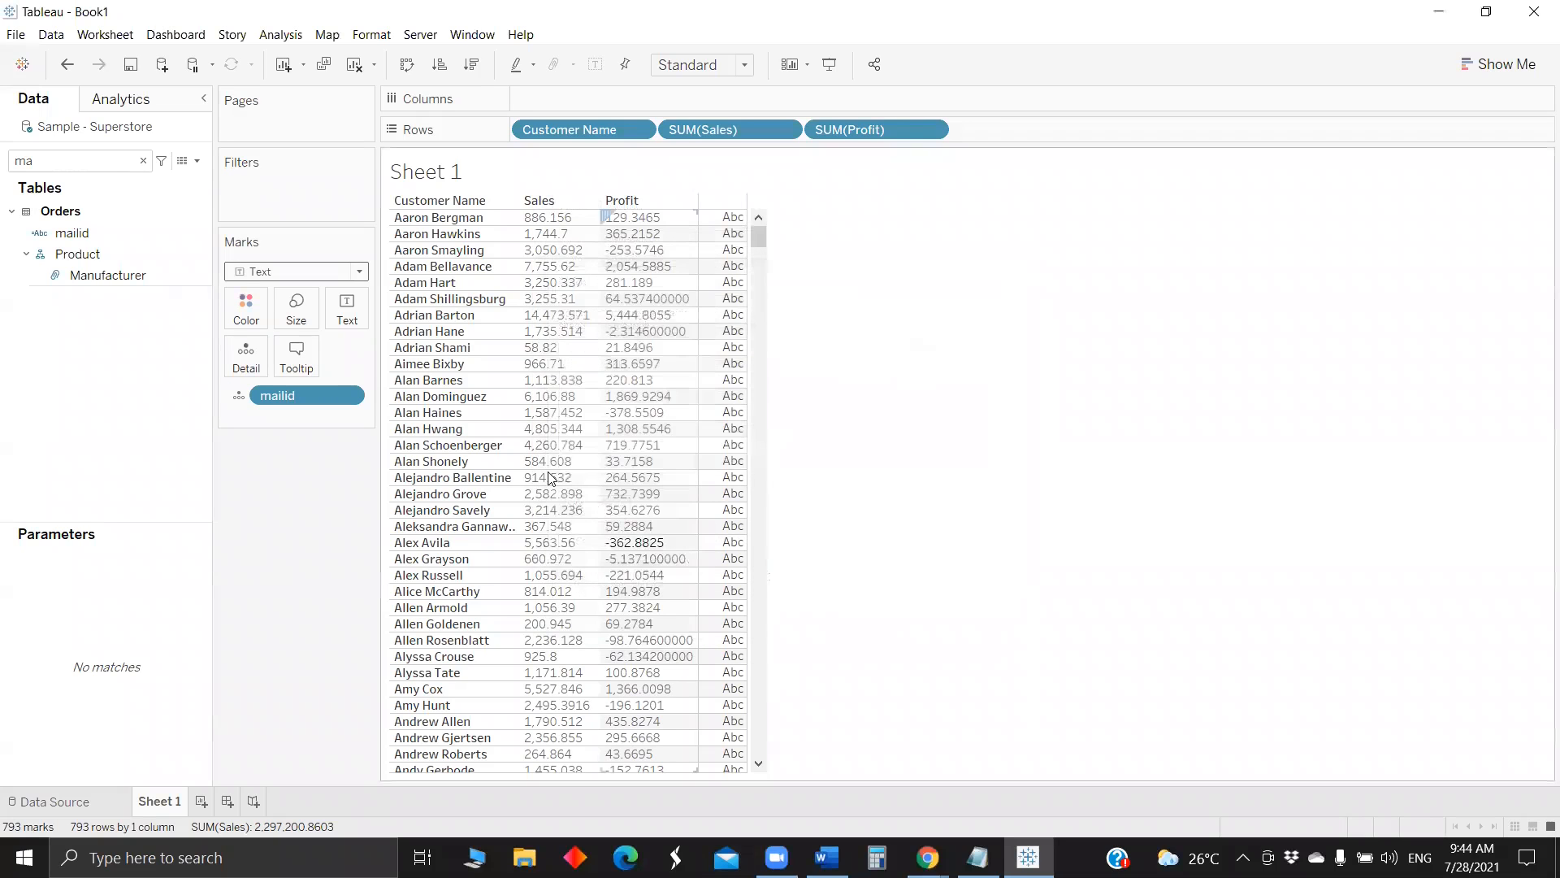
- Run the Hyperlink1 action from a single customer's row and close the mail draft
click(467, 347)
click(488, 416)
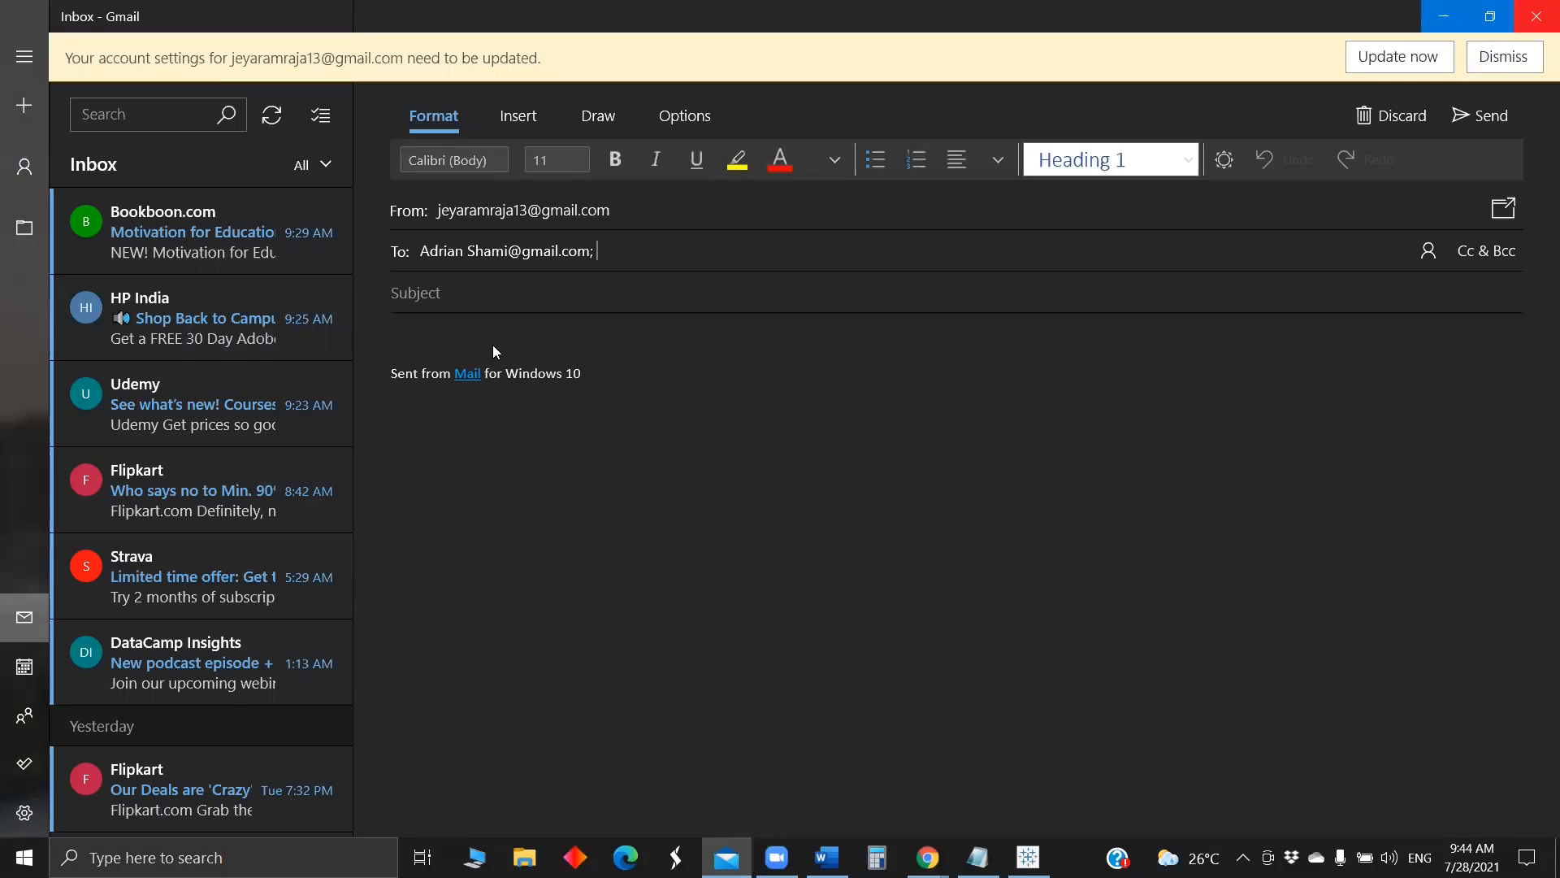
key(alt+F4)
mouse_move(457, 431)
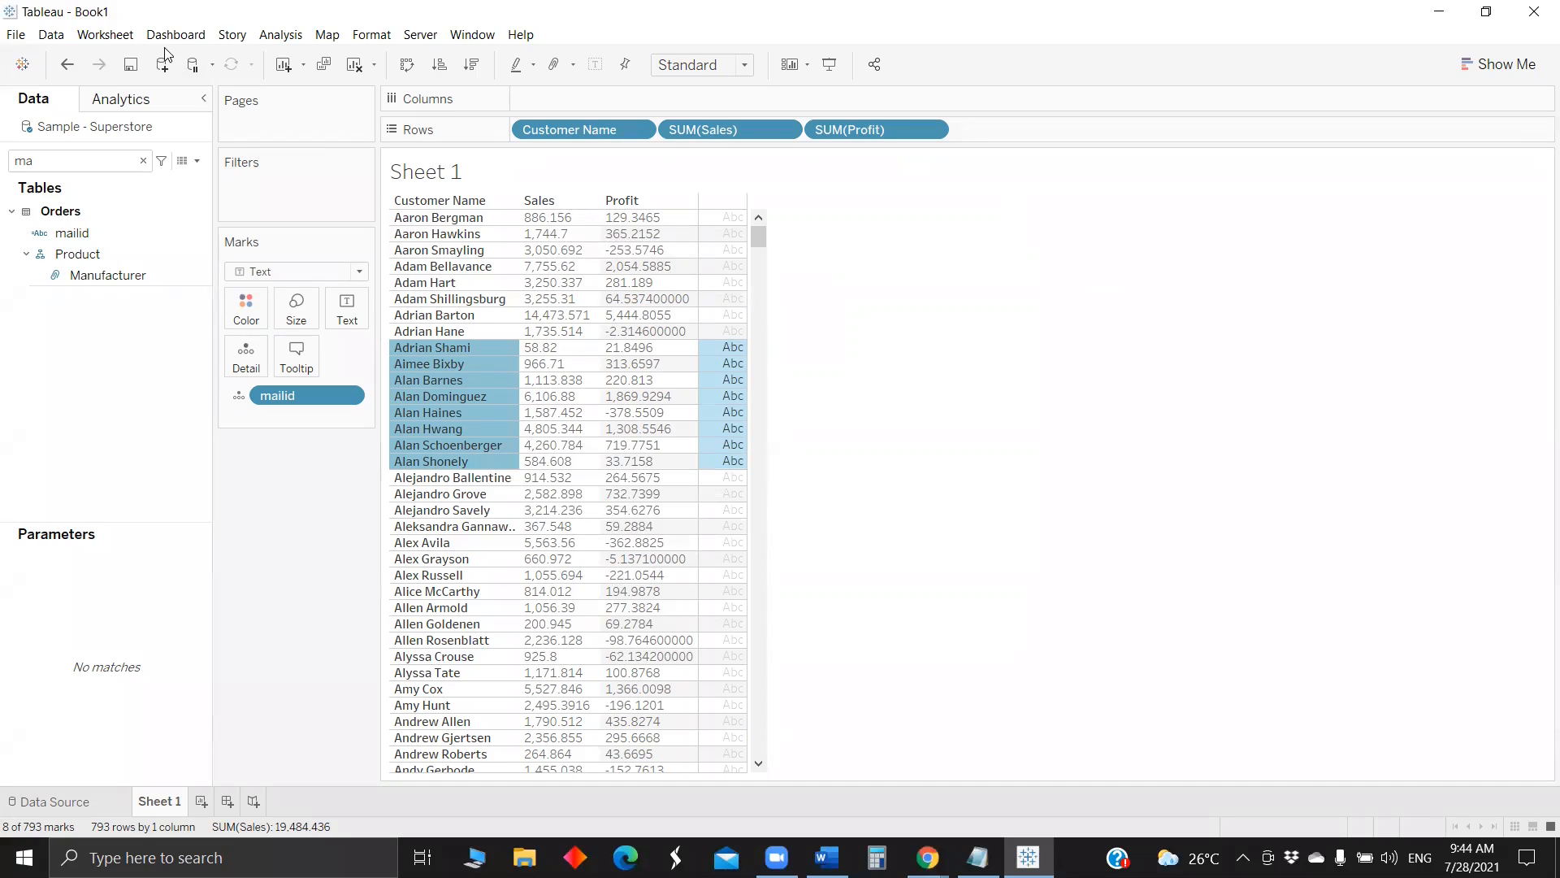
- Edit the Hyperlink1 action to allow multiple values and rename it Send mail
click(106, 34)
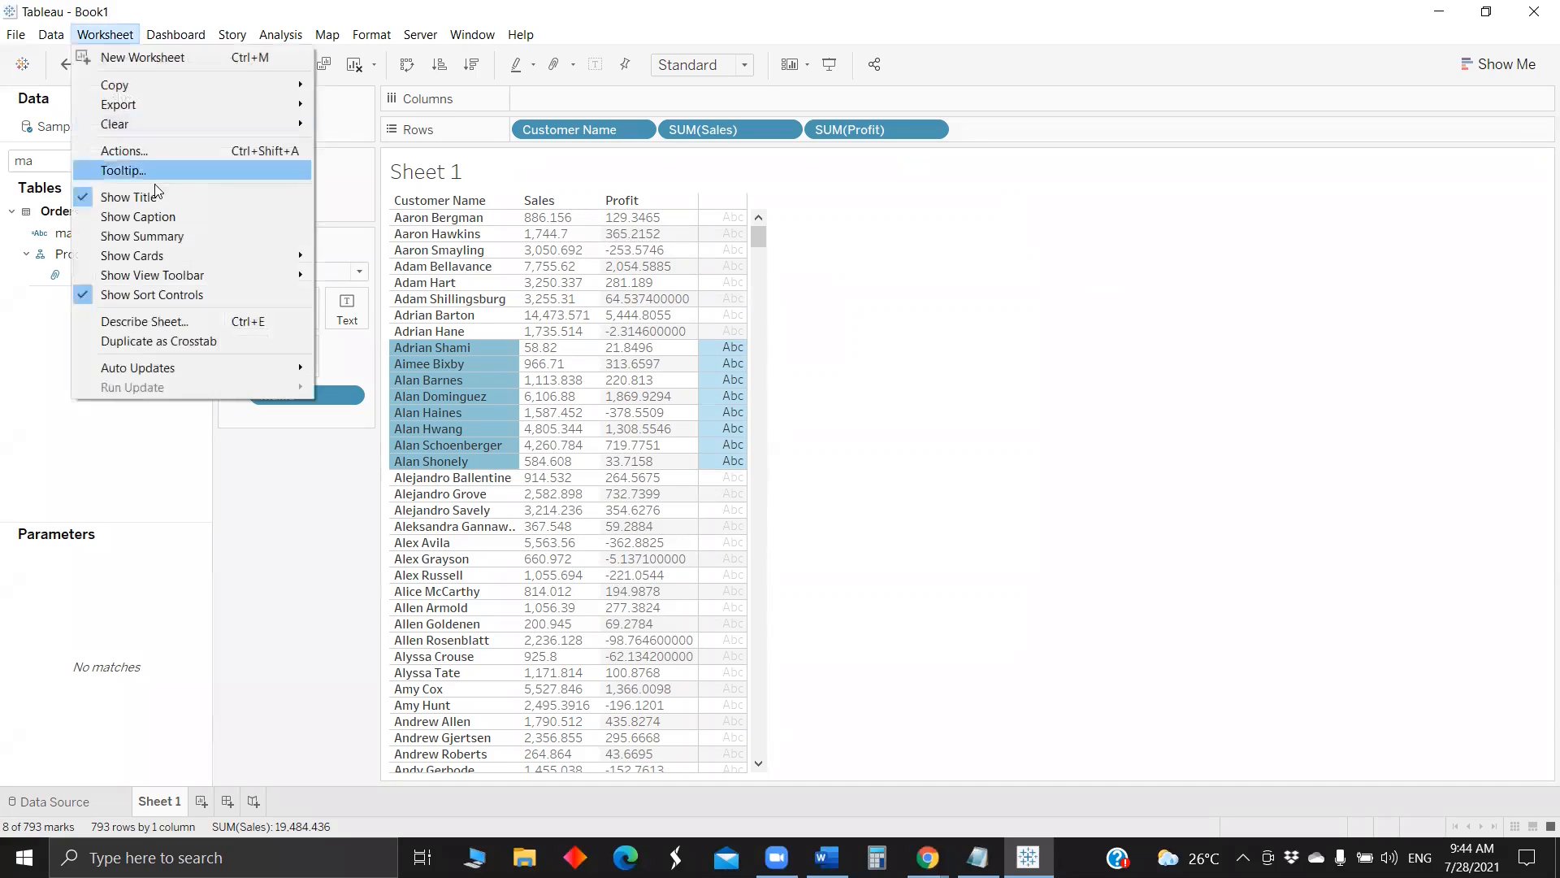
click(164, 152)
click(637, 365)
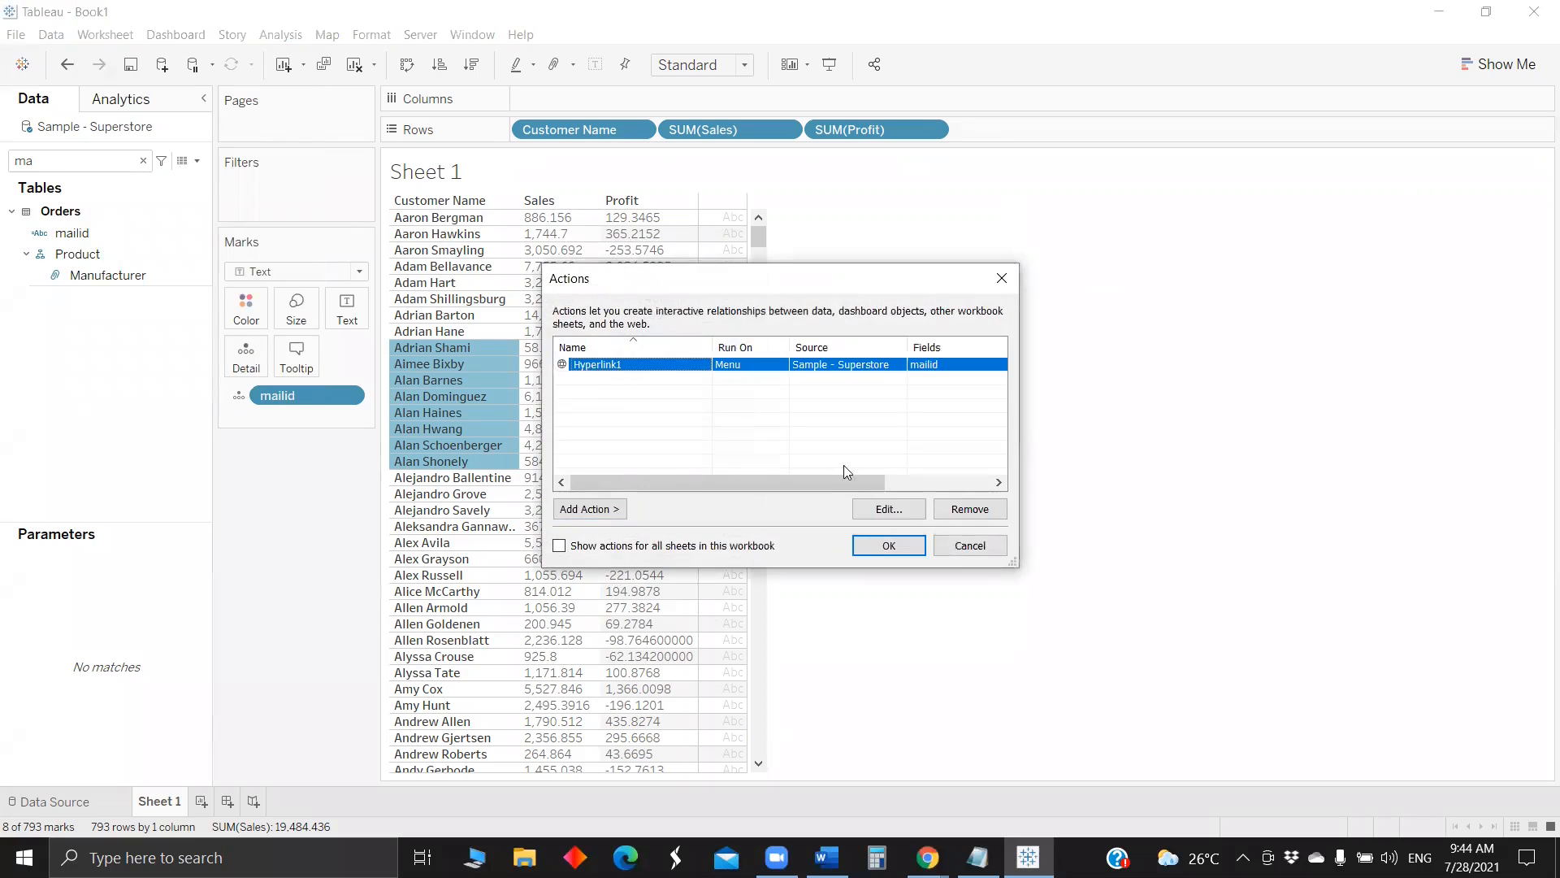
click(888, 509)
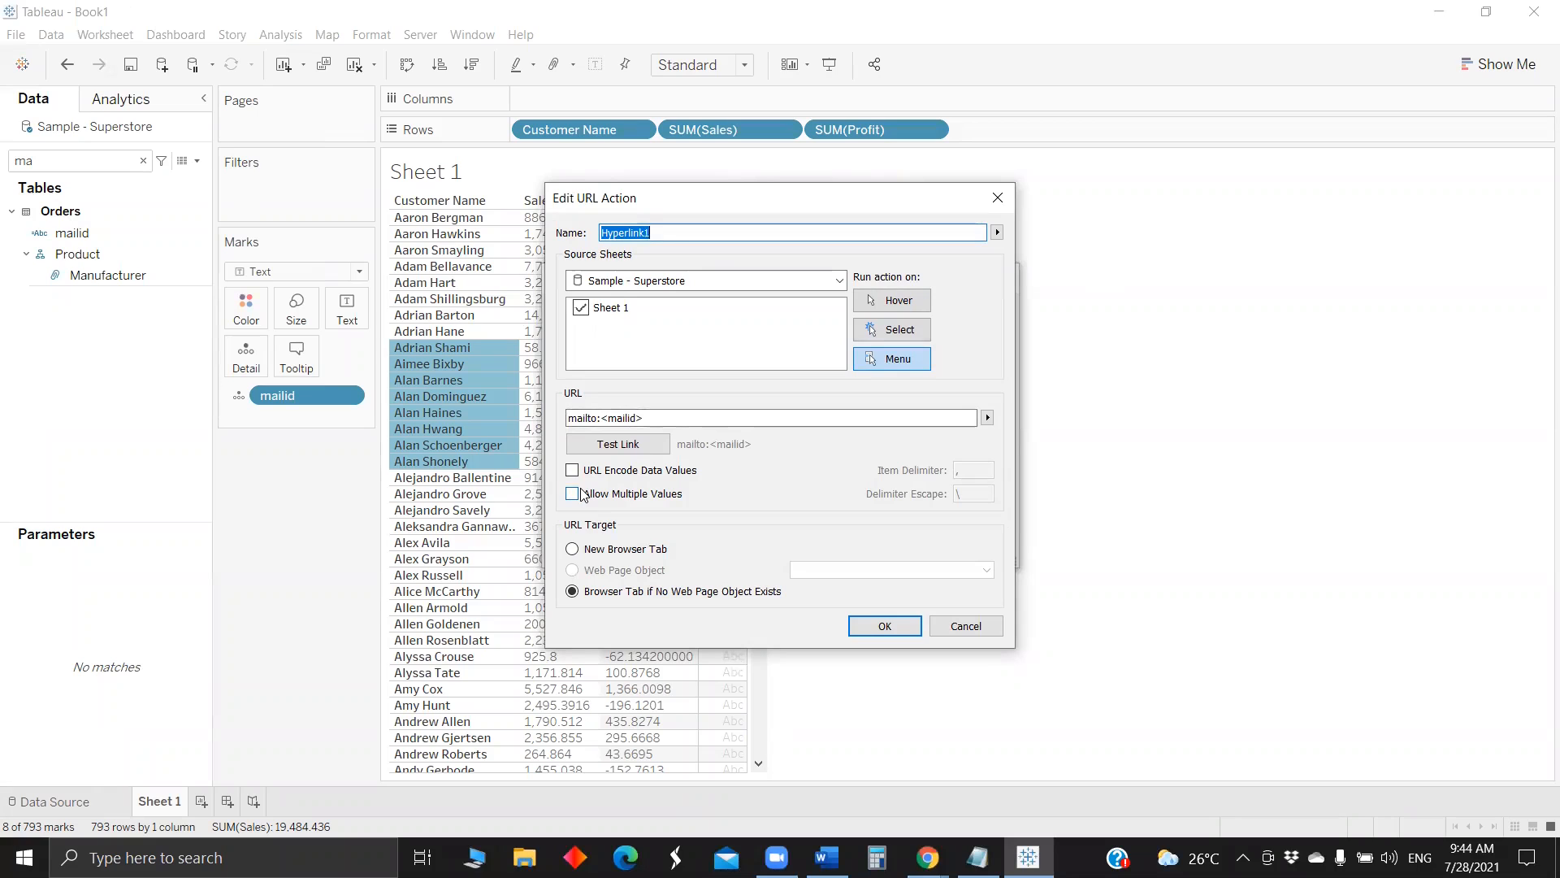
click(573, 495)
double_click(612, 234)
key(BackSpace)
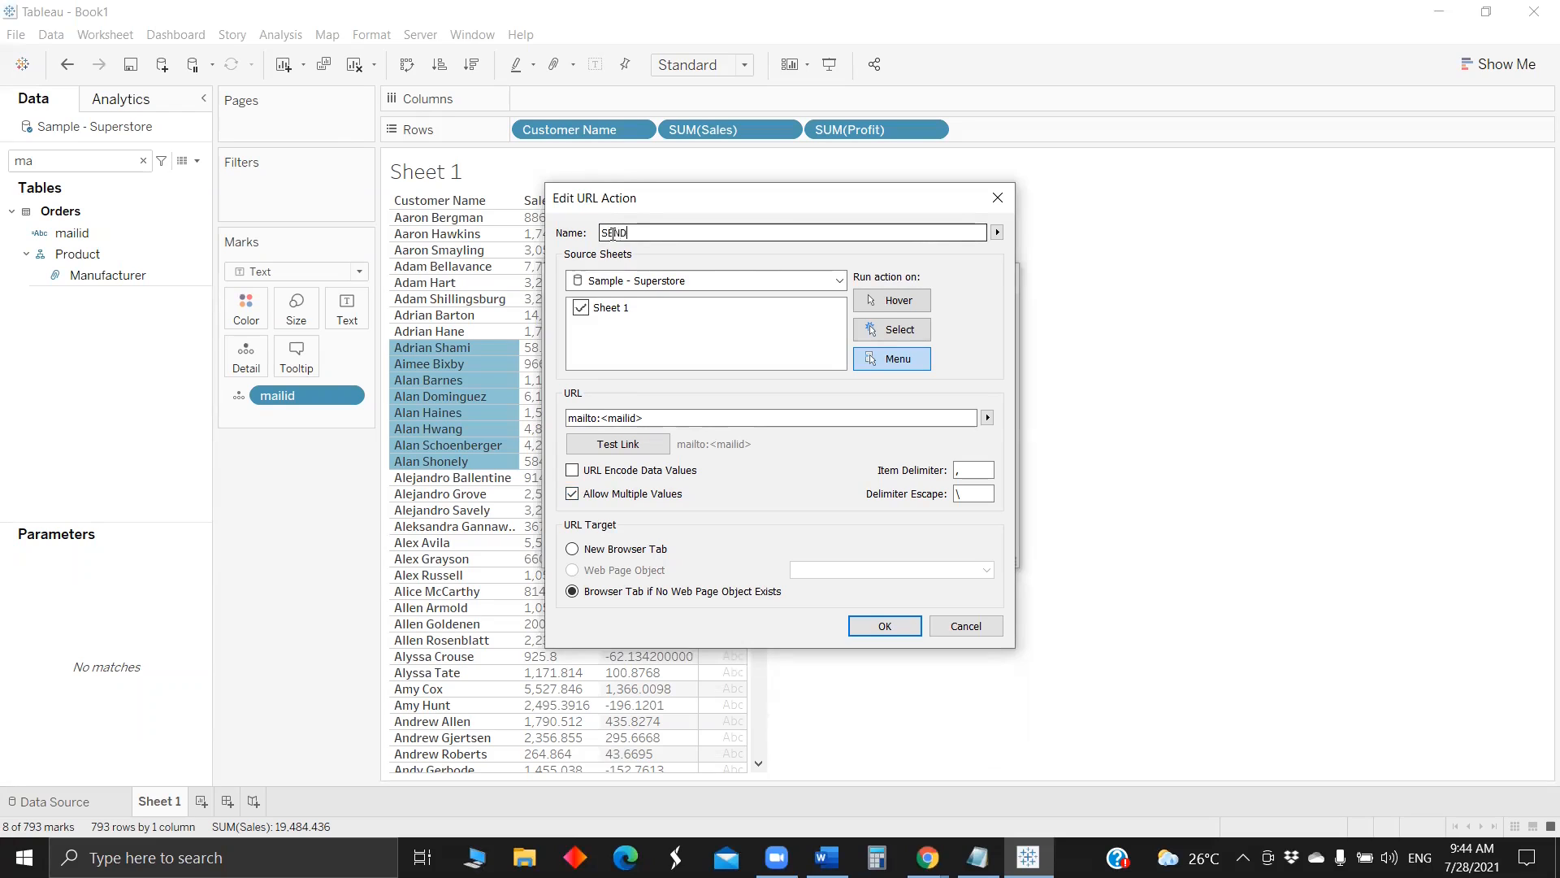
text(Send mail)
click(886, 625)
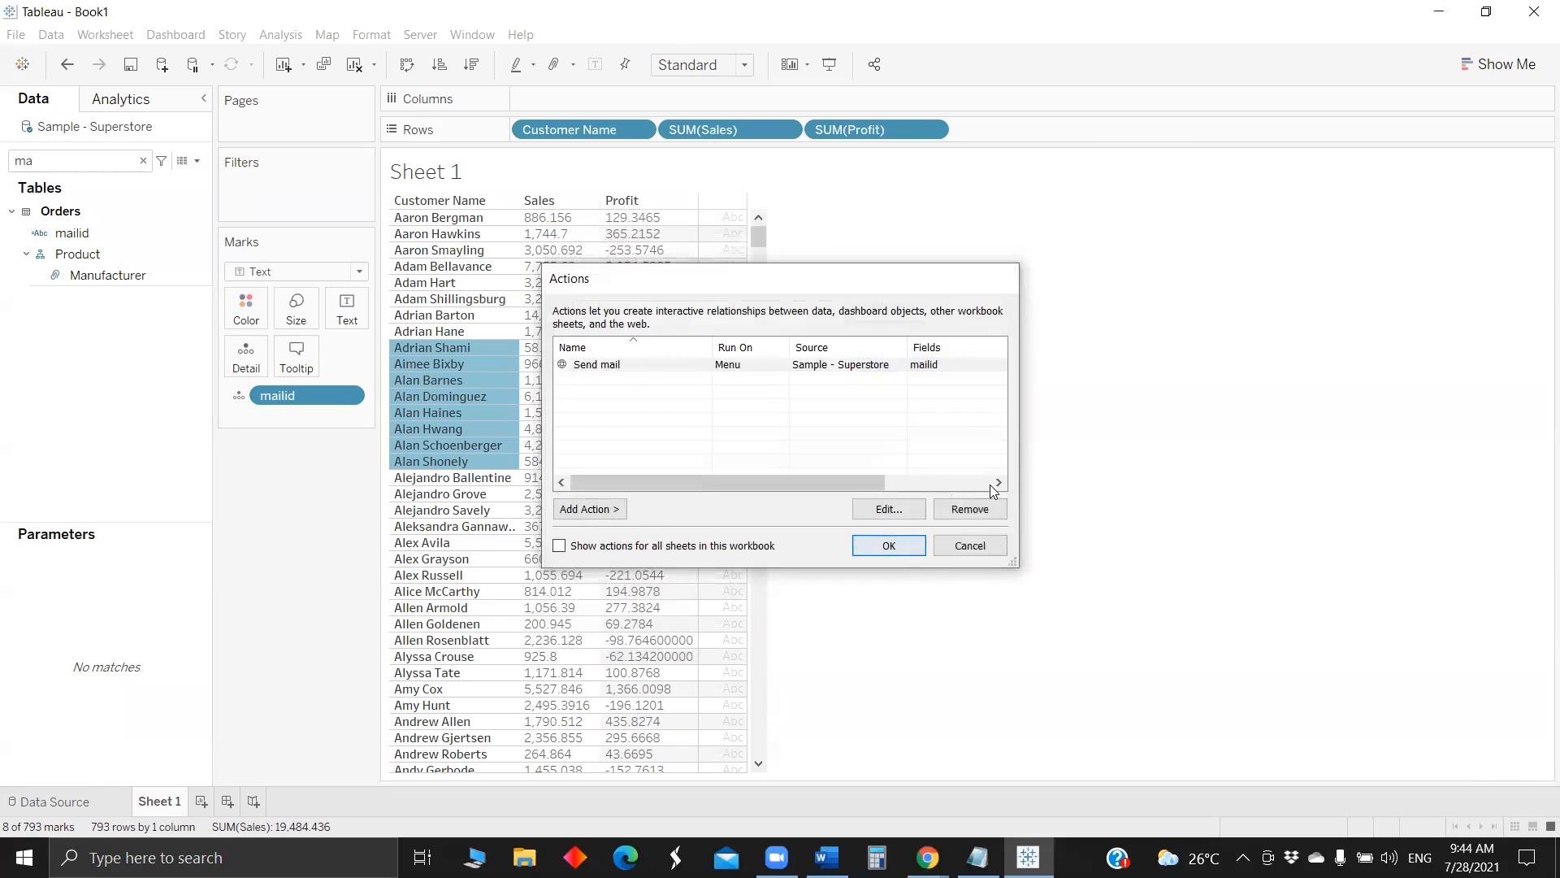
click(889, 545)
- Run the Send mail action for eleven consecutive customers selected in the table, check the recipients, and close the mail draft
click(452, 315)
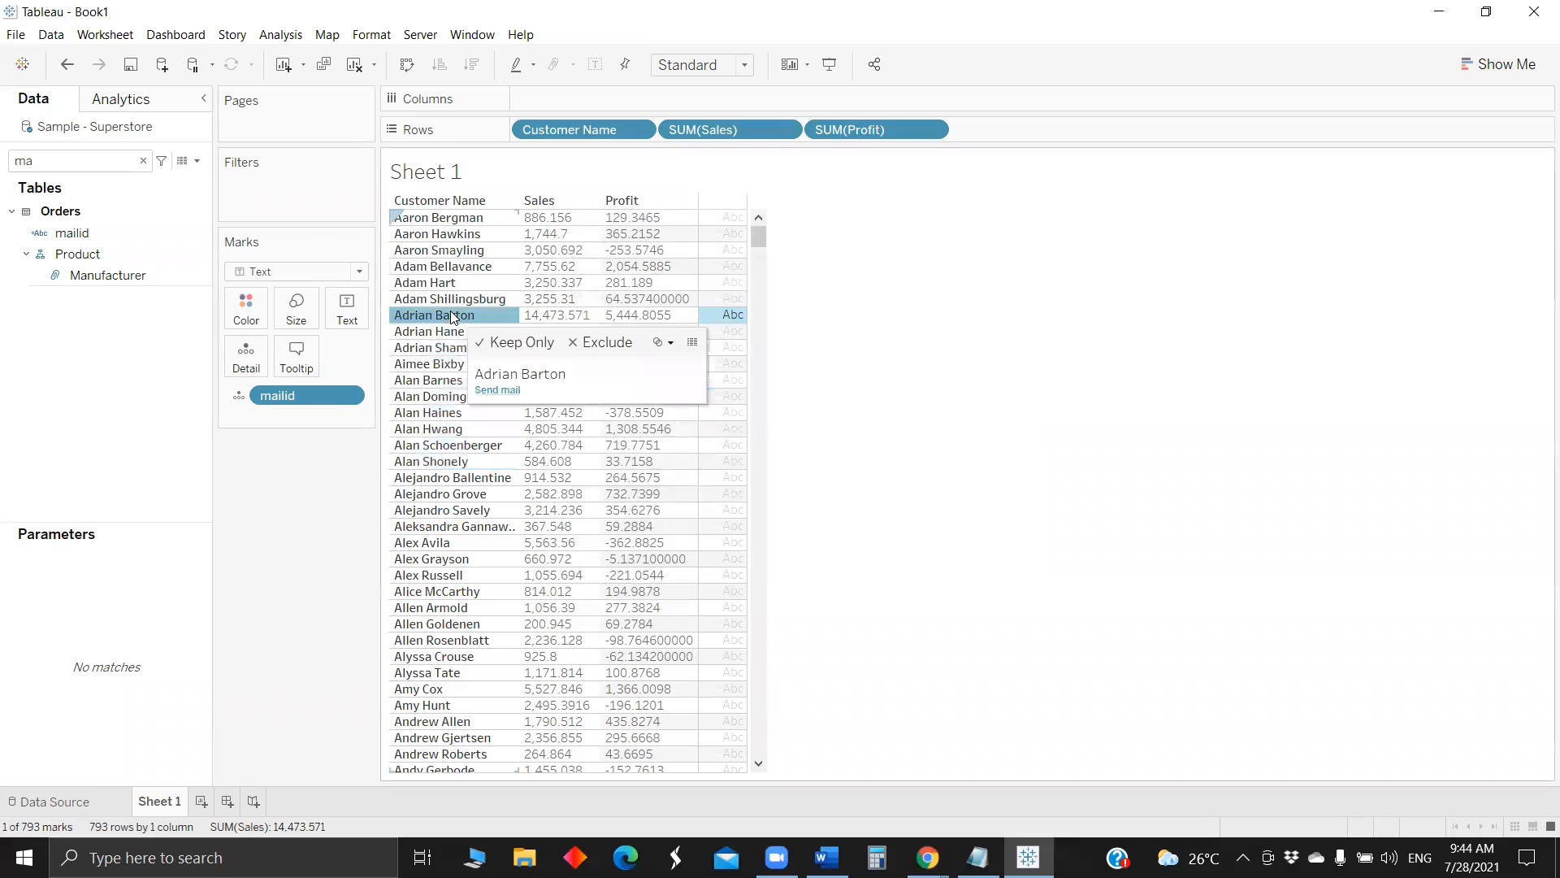
shift+click(463, 478)
click(510, 573)
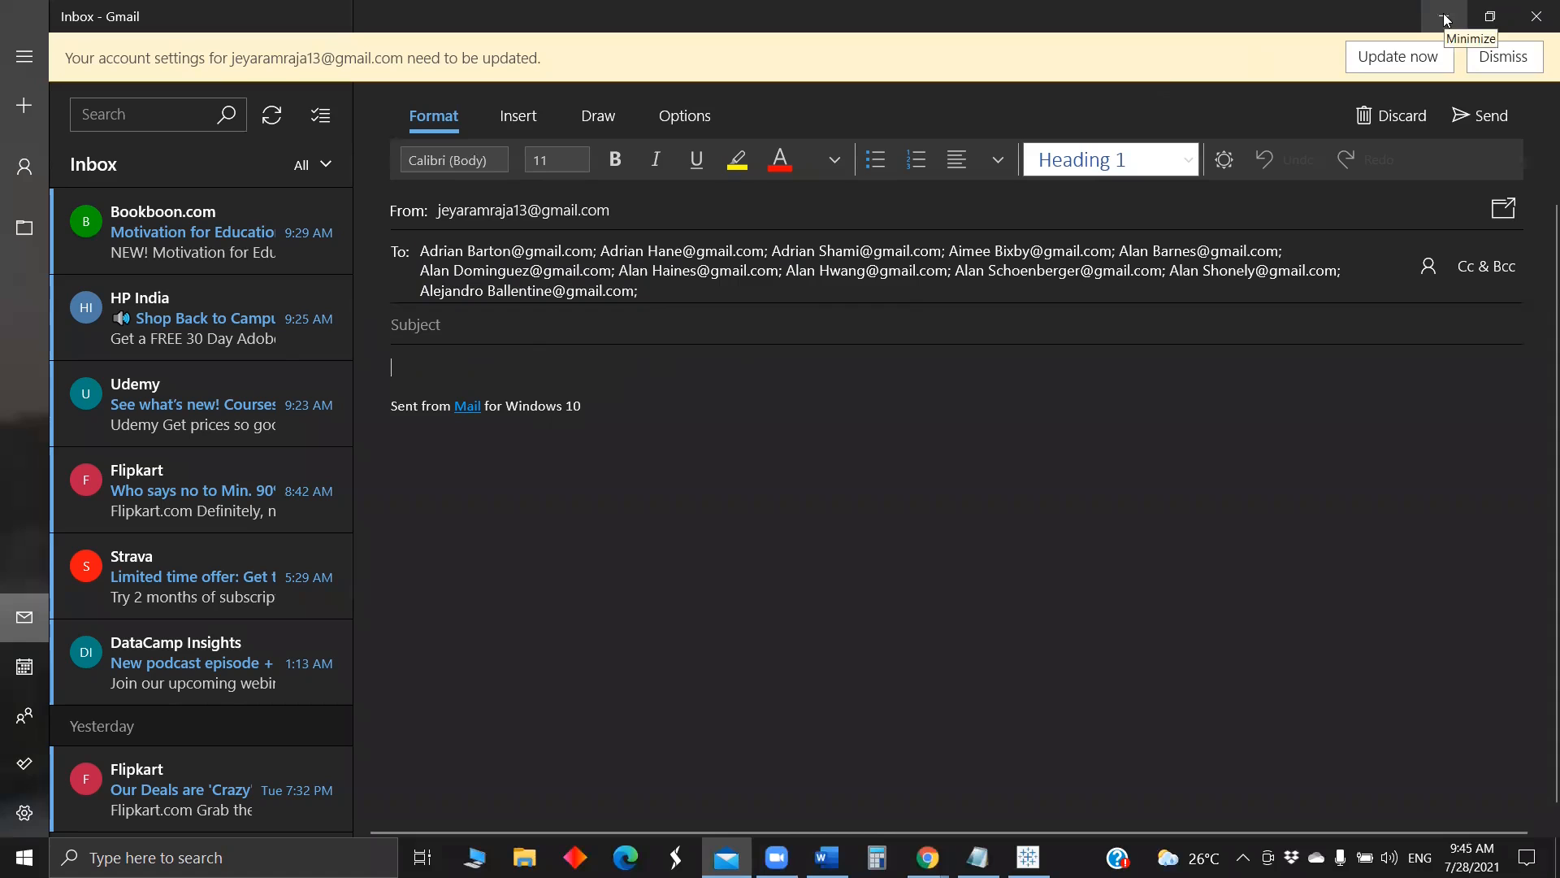
click(1534, 18)
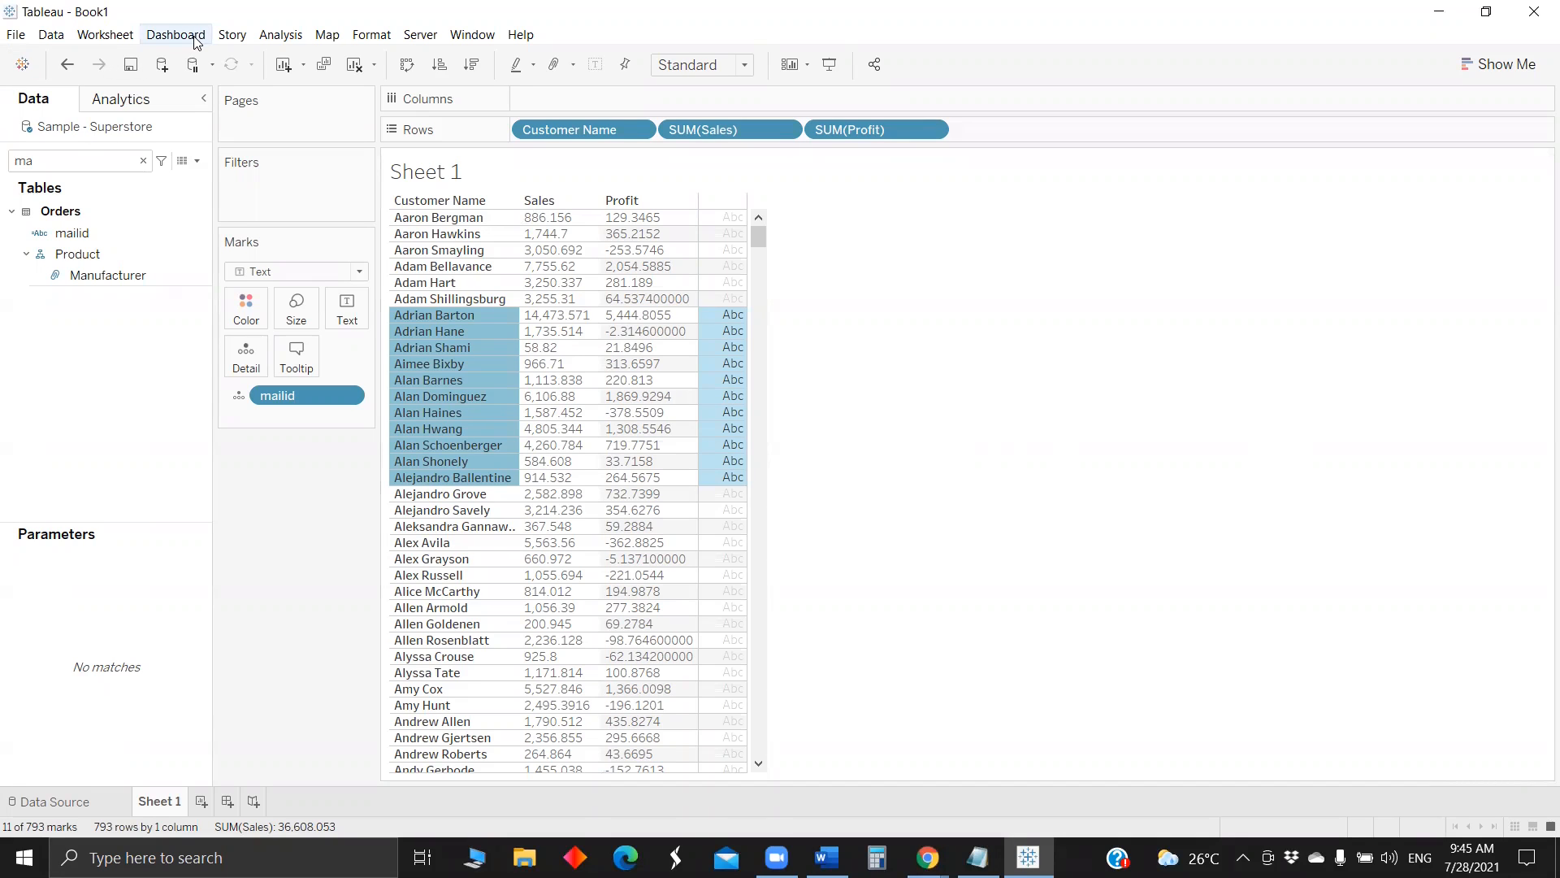
- Set the Send mail action's URL to mailto:<mailid>?&subject=Sales%20and%20profit, test the link, and minimise the mail draft
click(108, 36)
click(153, 153)
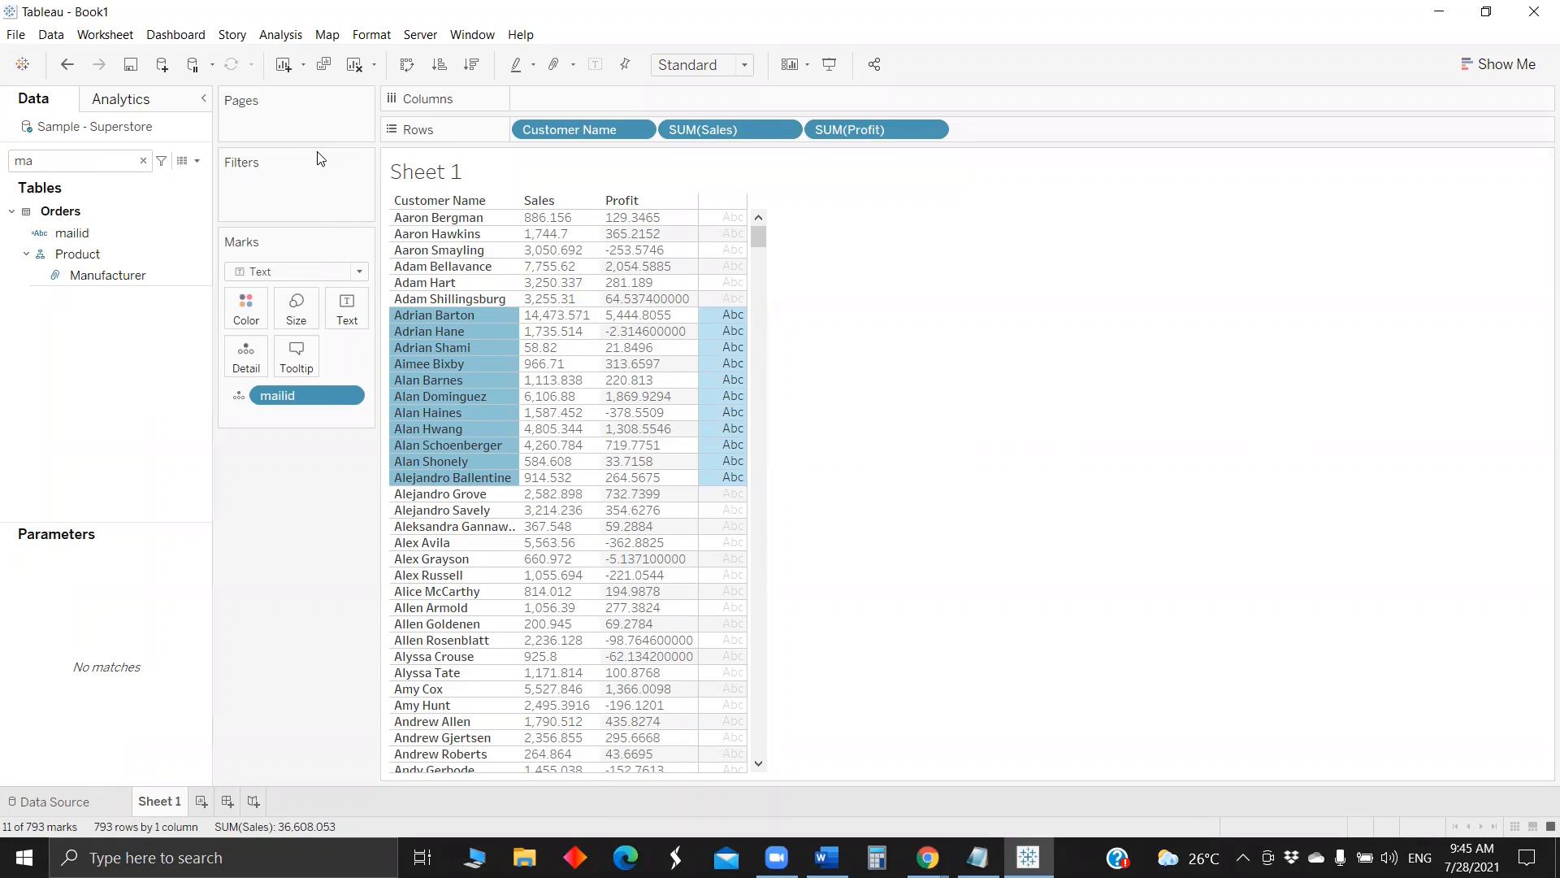
click(691, 365)
click(892, 506)
click(668, 417)
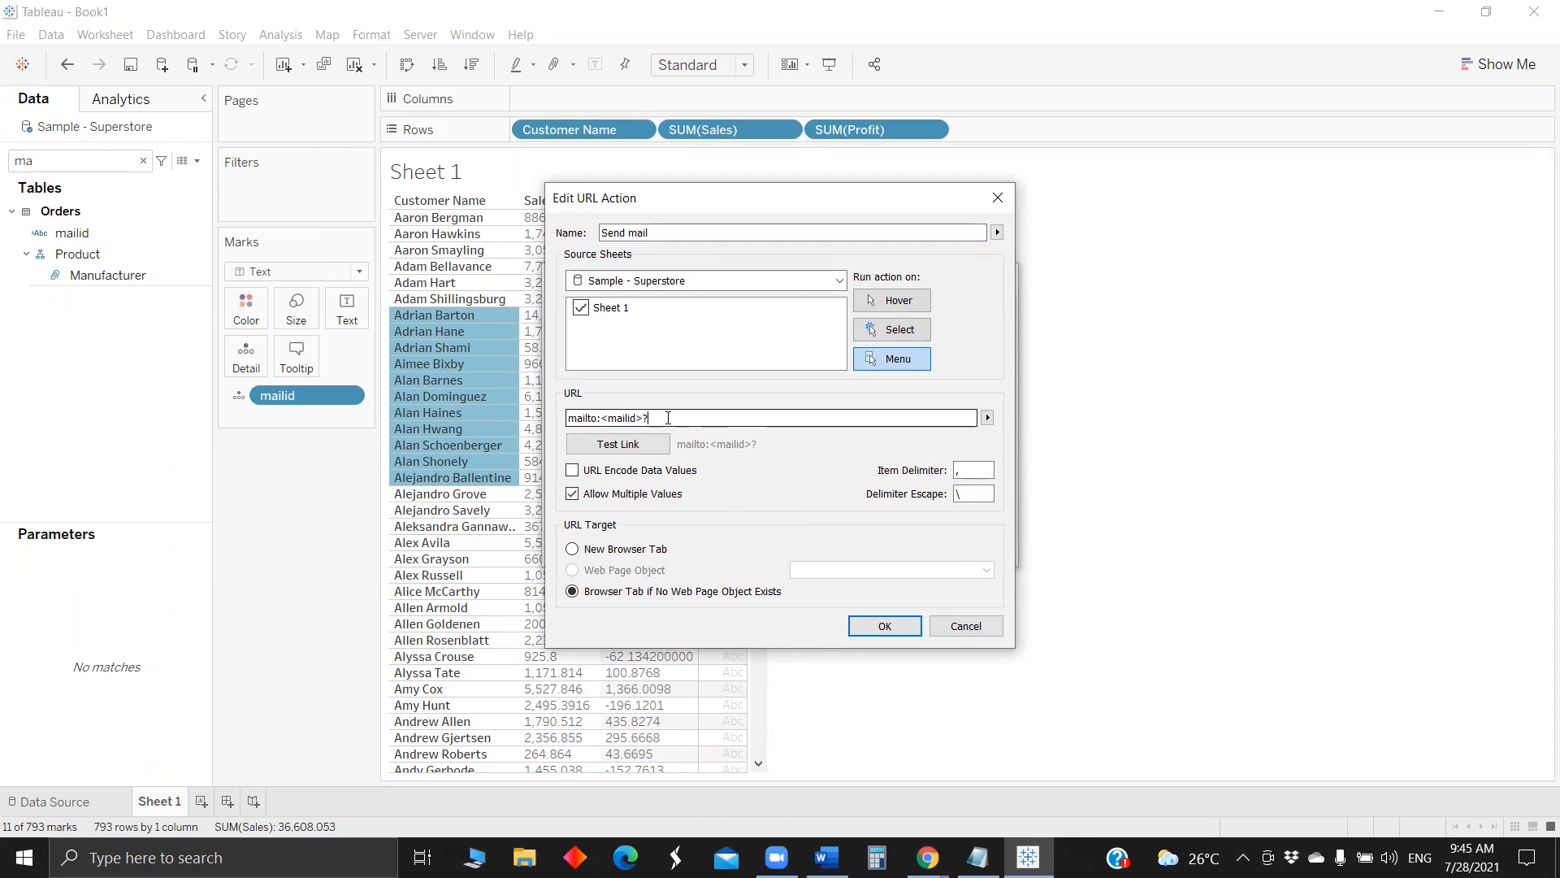
text(?&su)
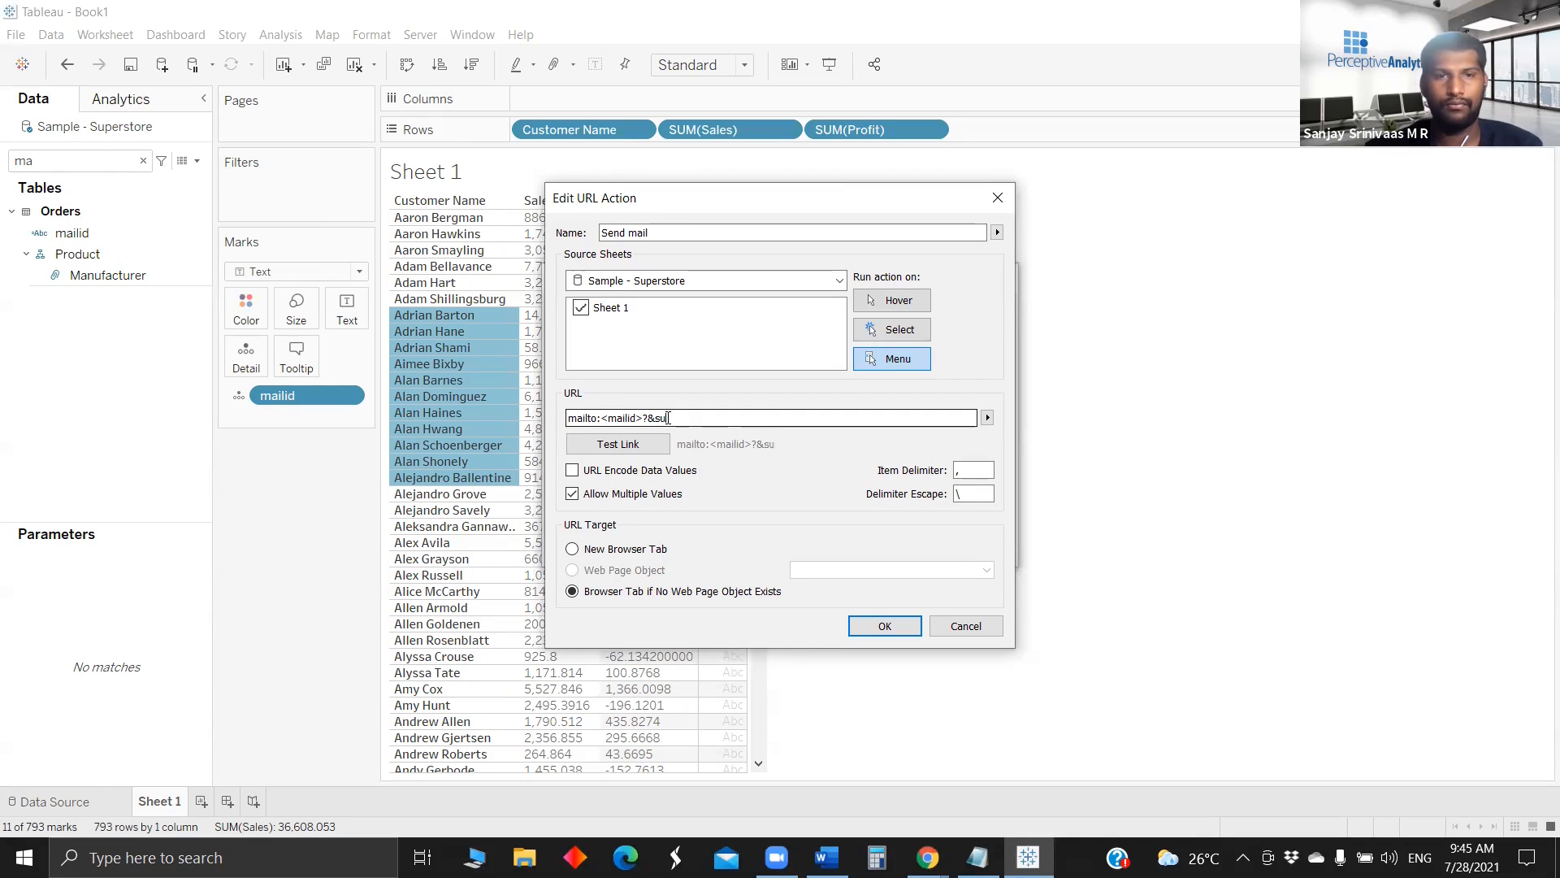
text(bject=Sales%20)
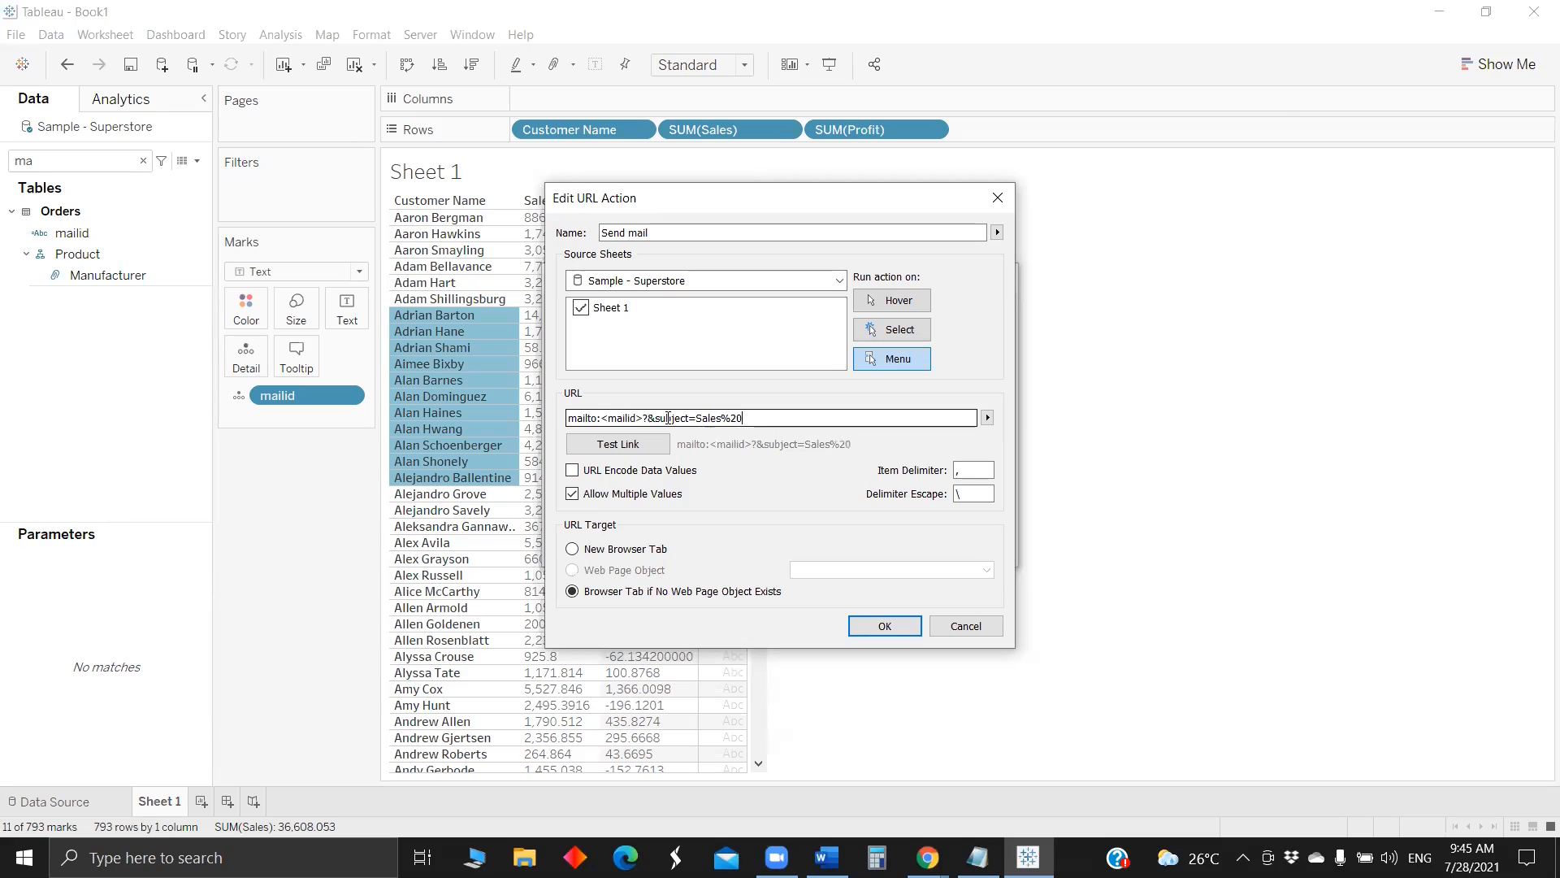
text(am)
key(BackSpace)
text(nd%20profit)
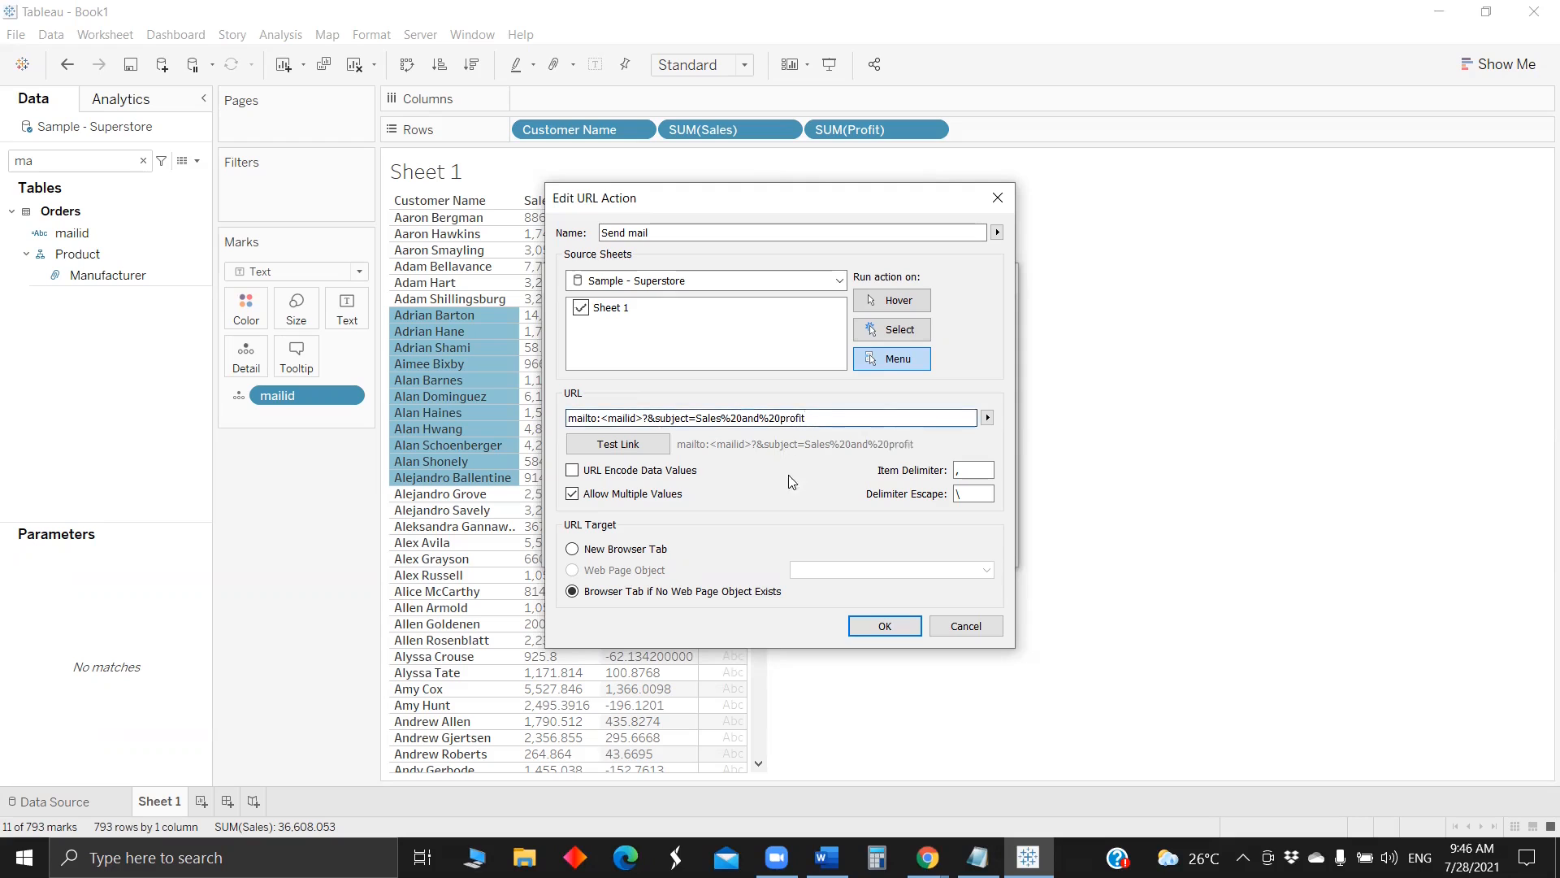
click(638, 445)
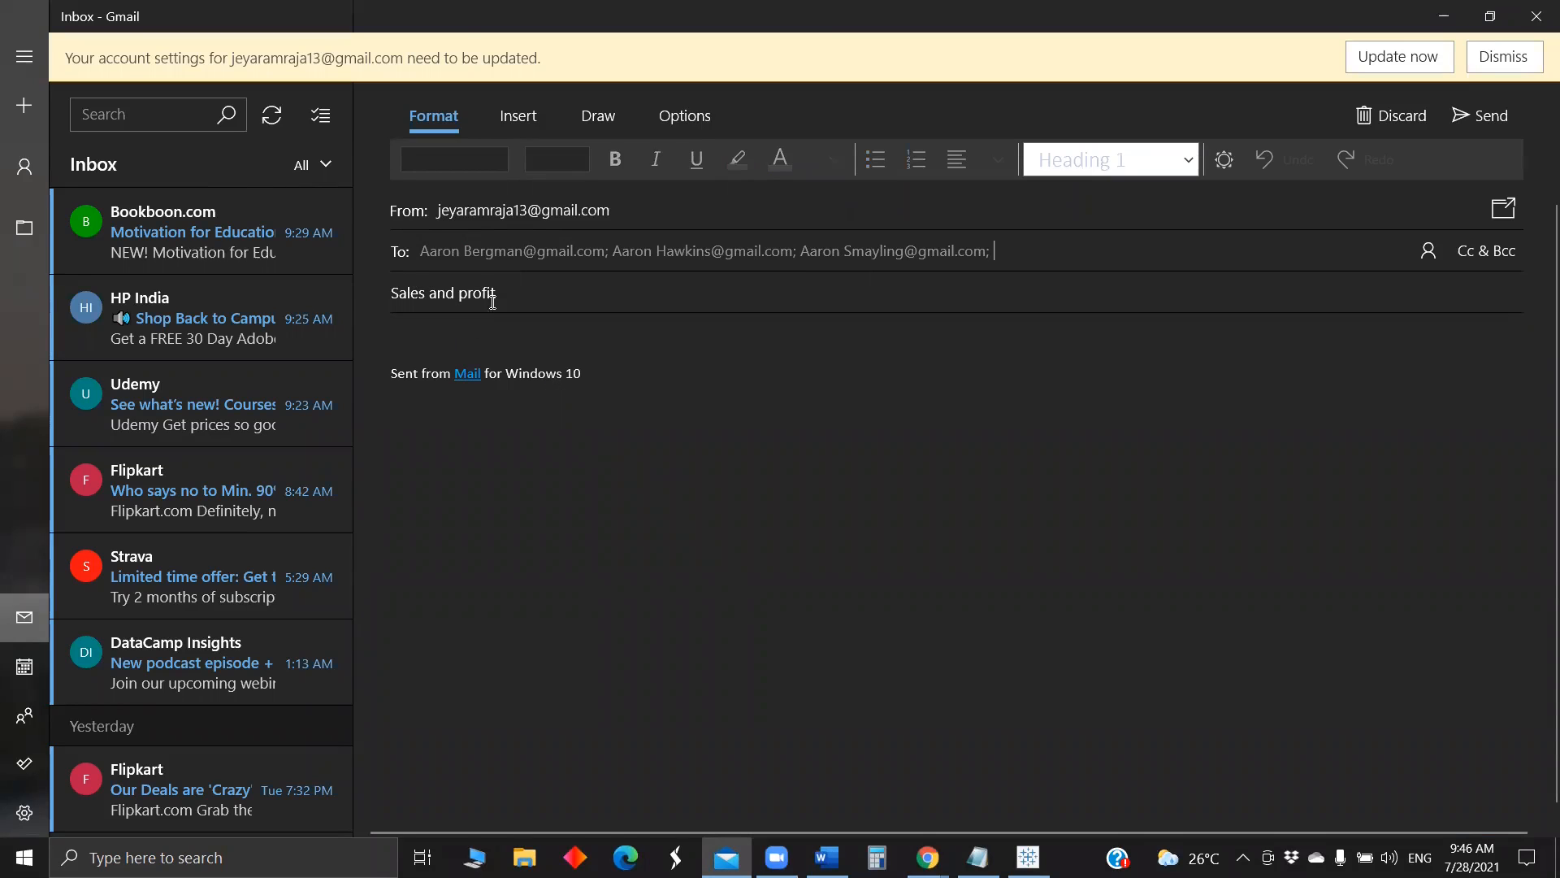
click(1443, 16)
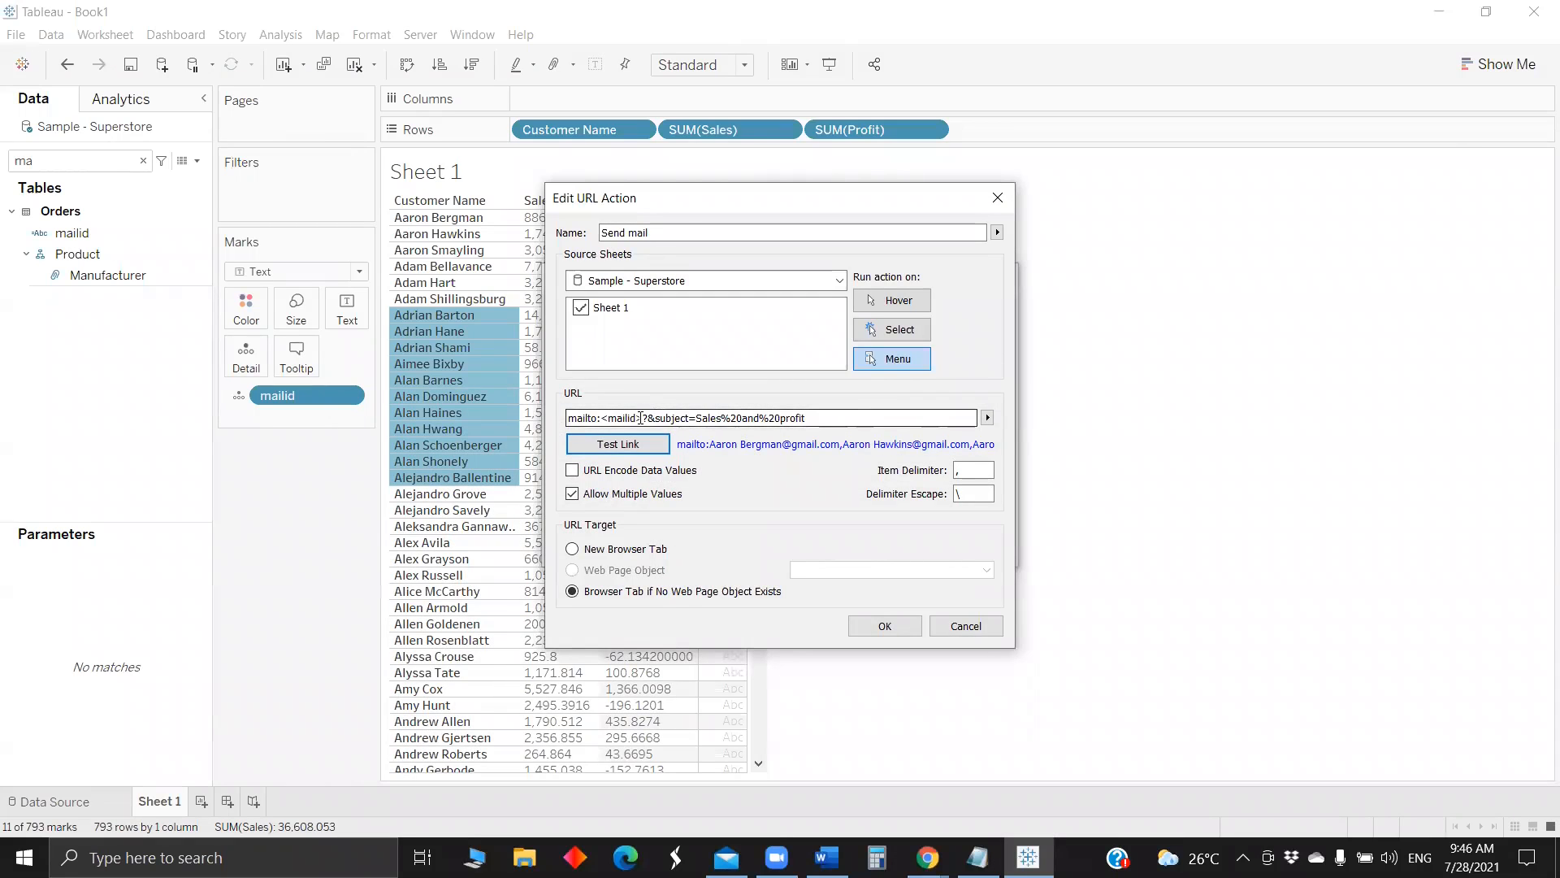
- Insert <sum(Sales)> after the word Sales in the URL's subject, test the link, and cancel the pending request
click(724, 418)
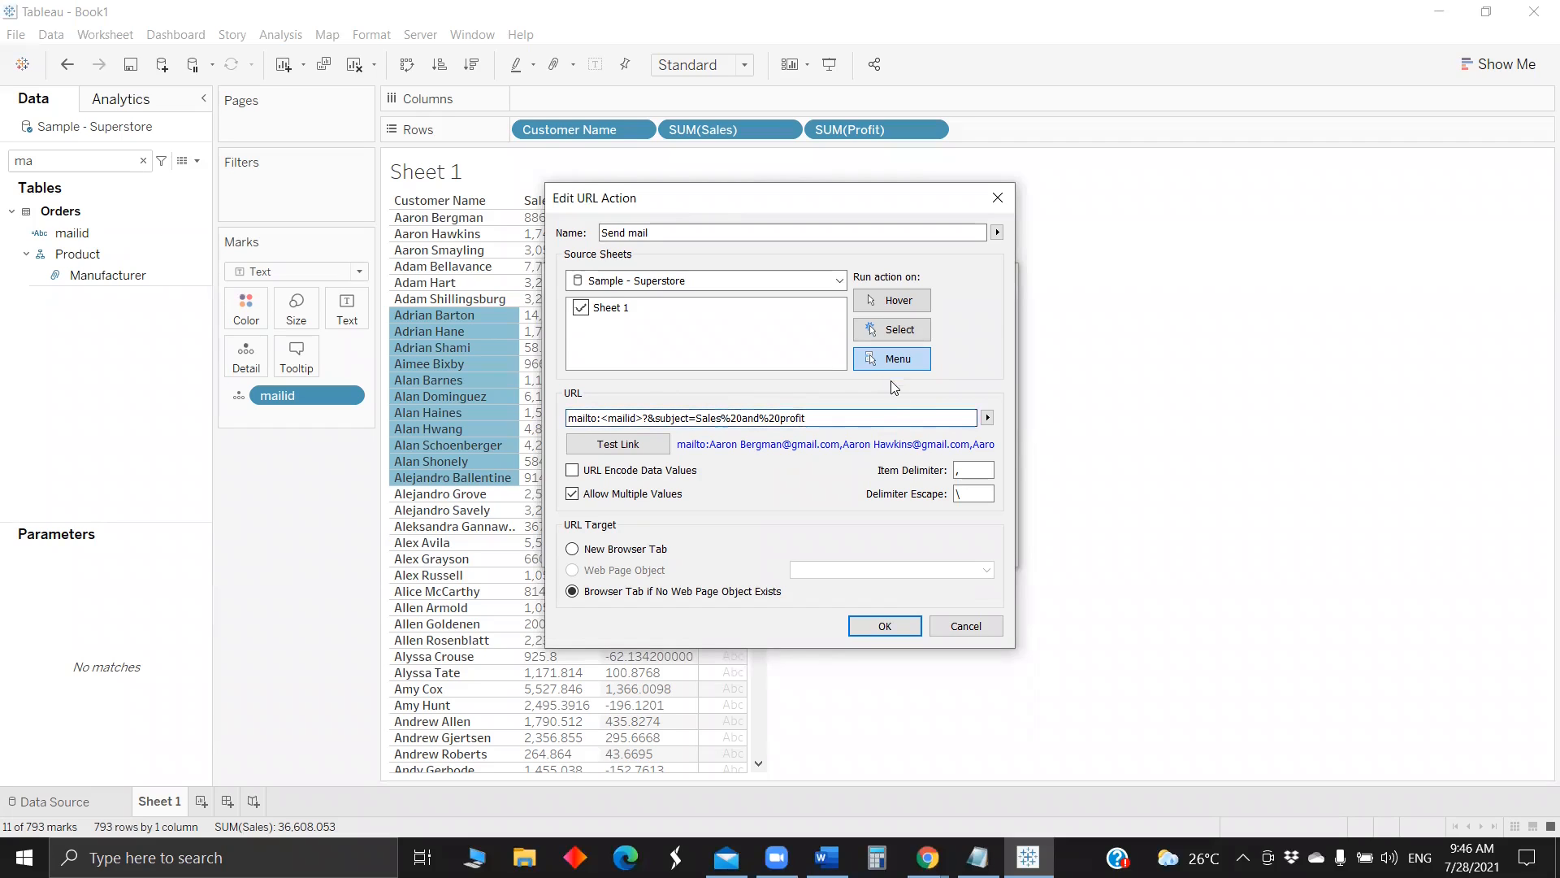
click(987, 418)
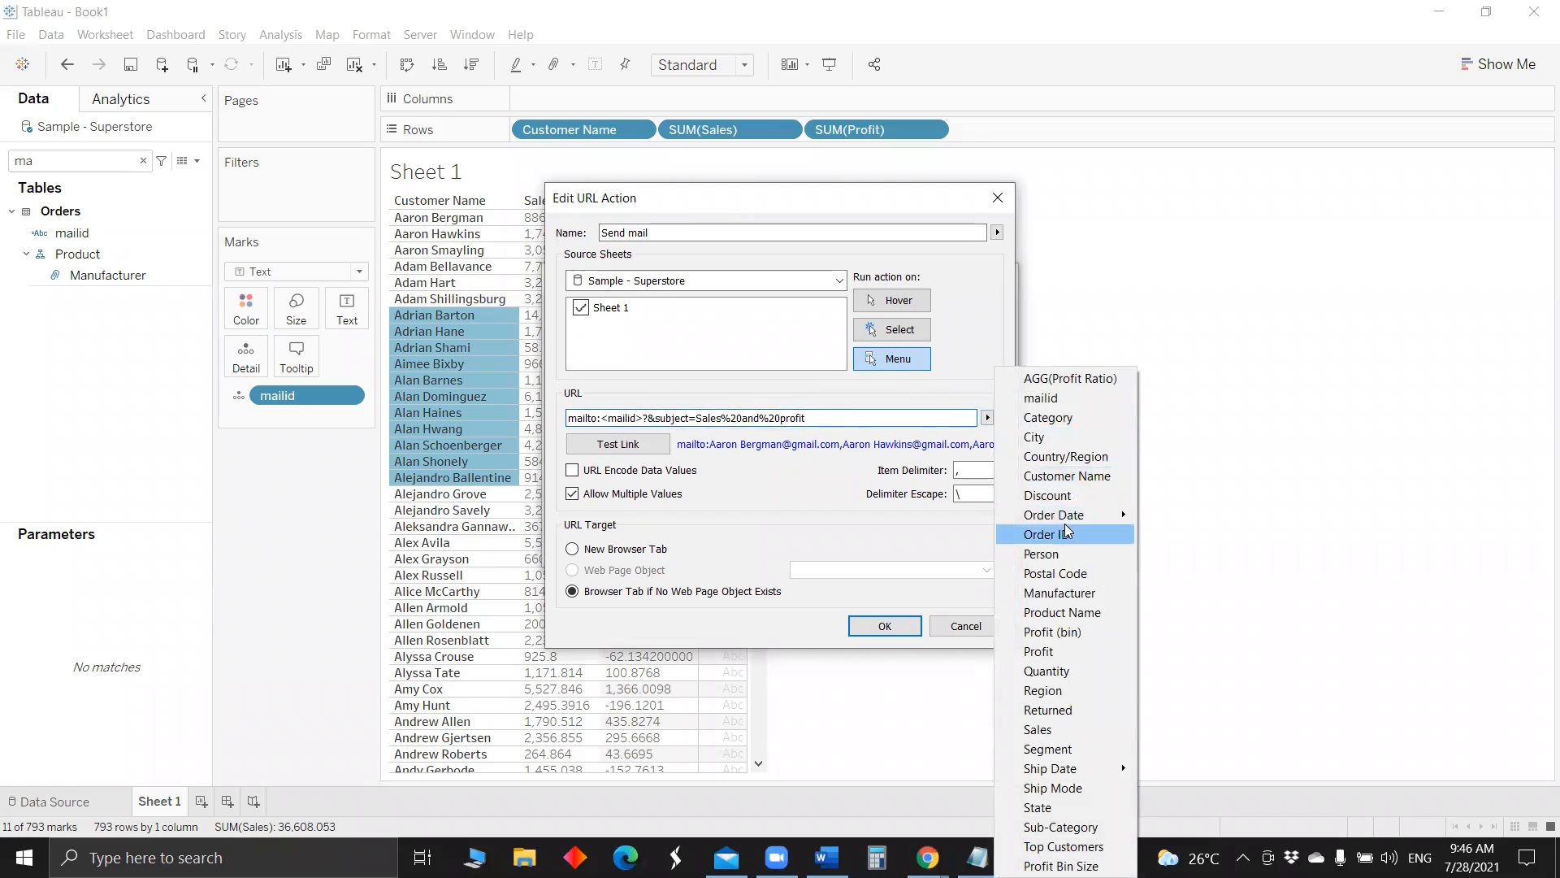
click(1071, 730)
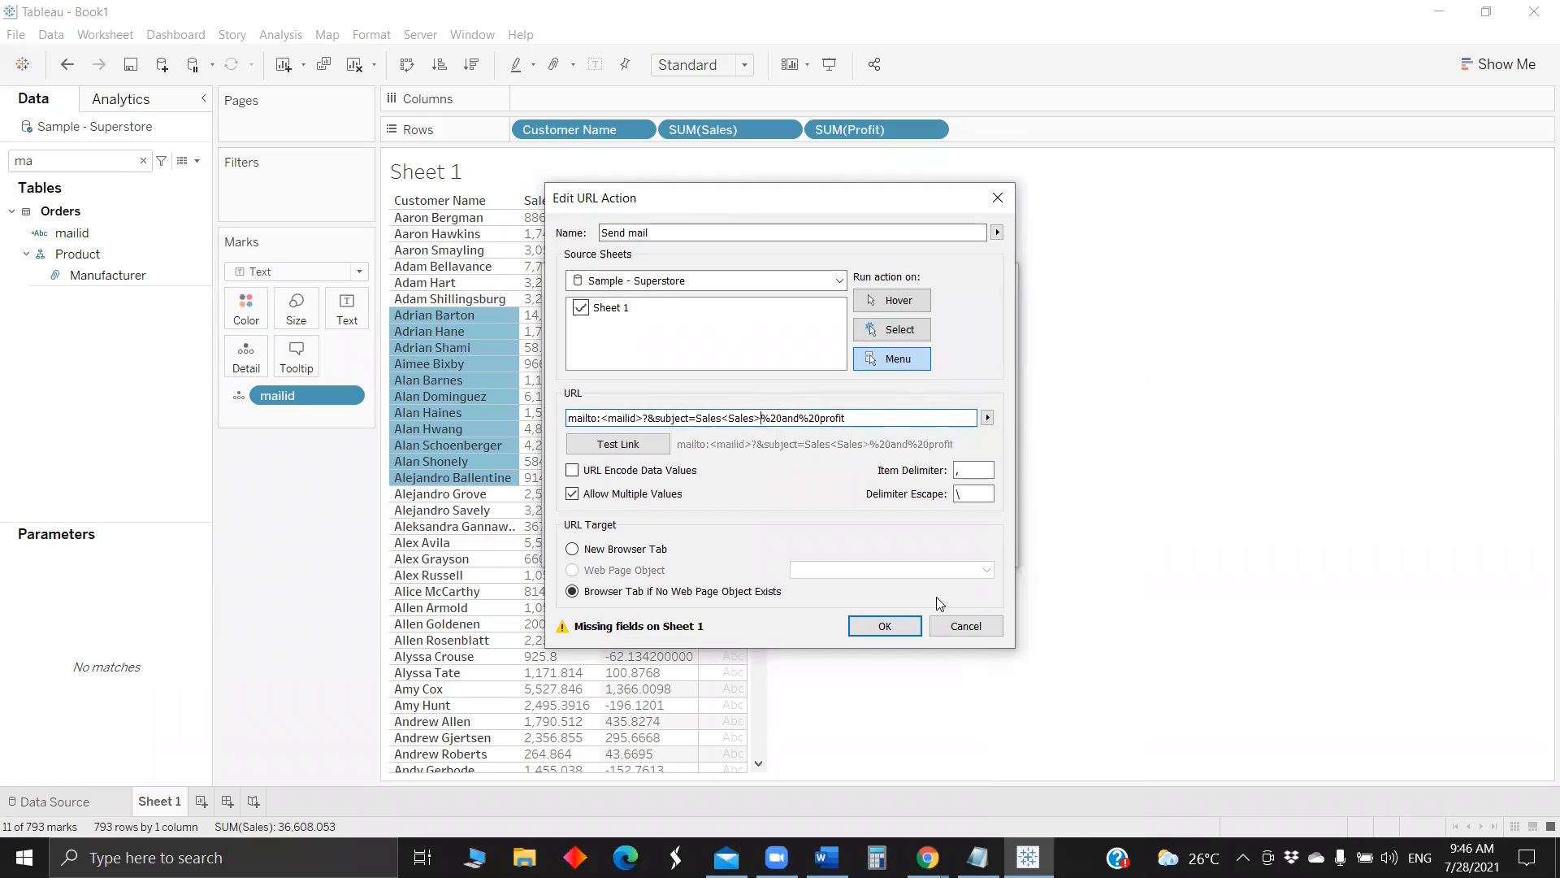
click(723, 419)
text(sum(Sales)
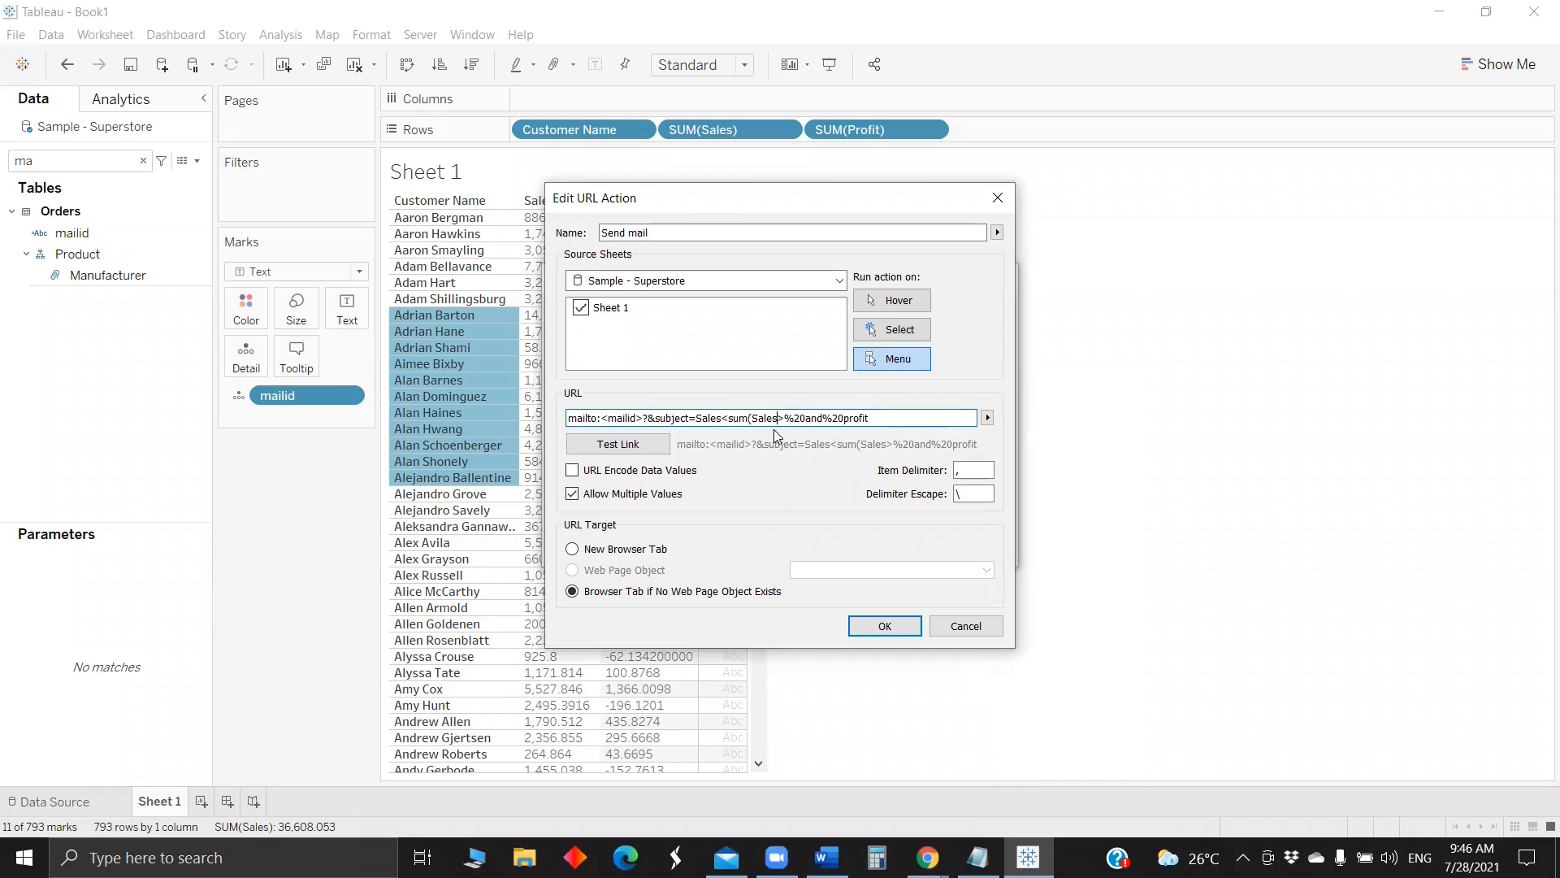
text())
click(614, 444)
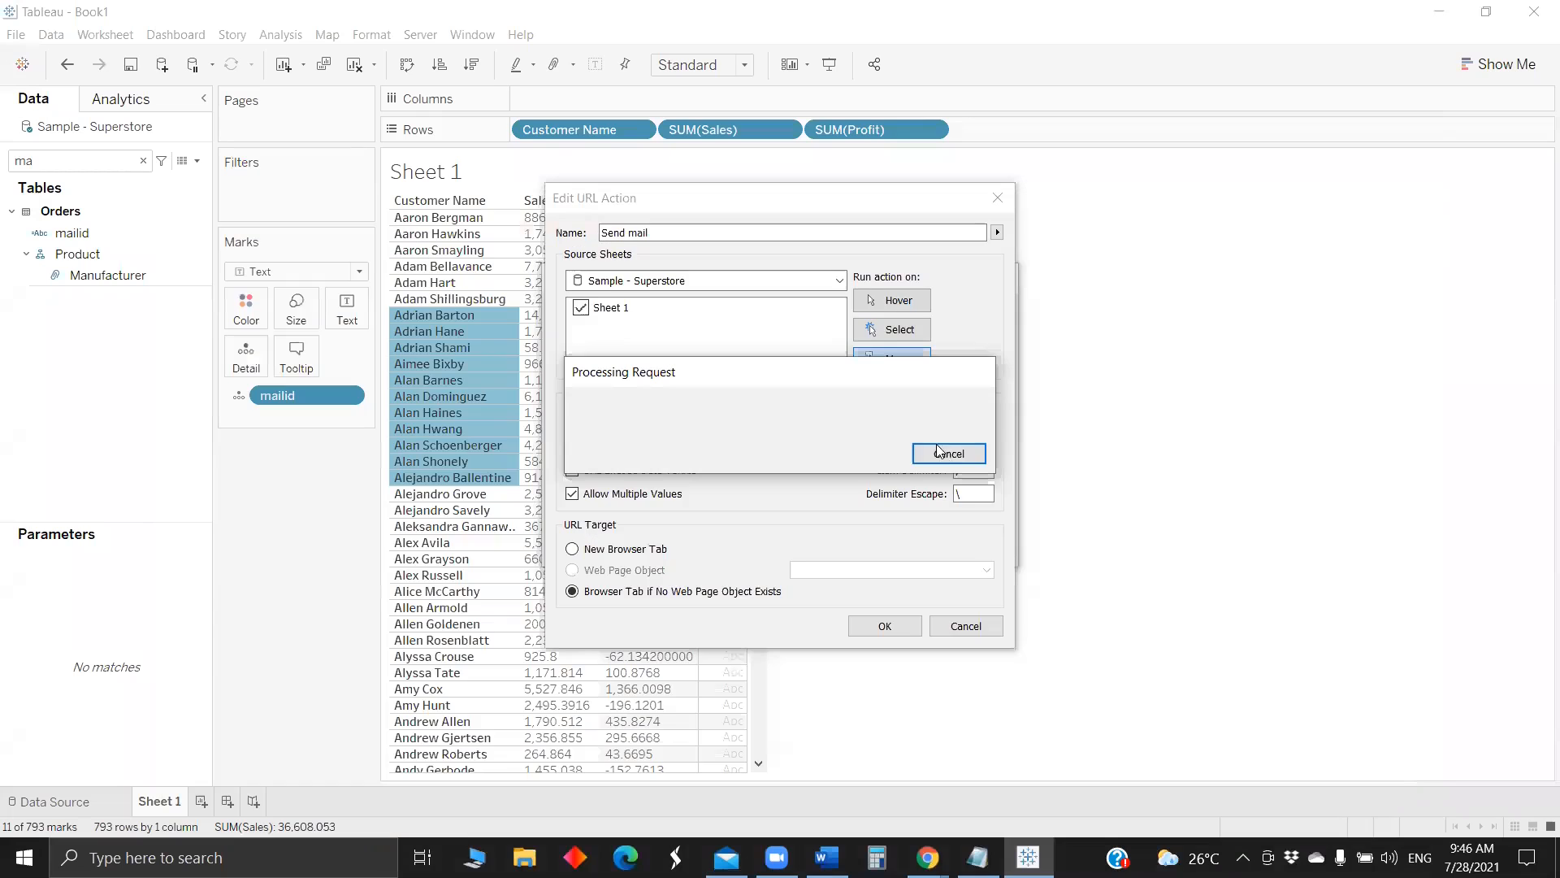
click(948, 450)
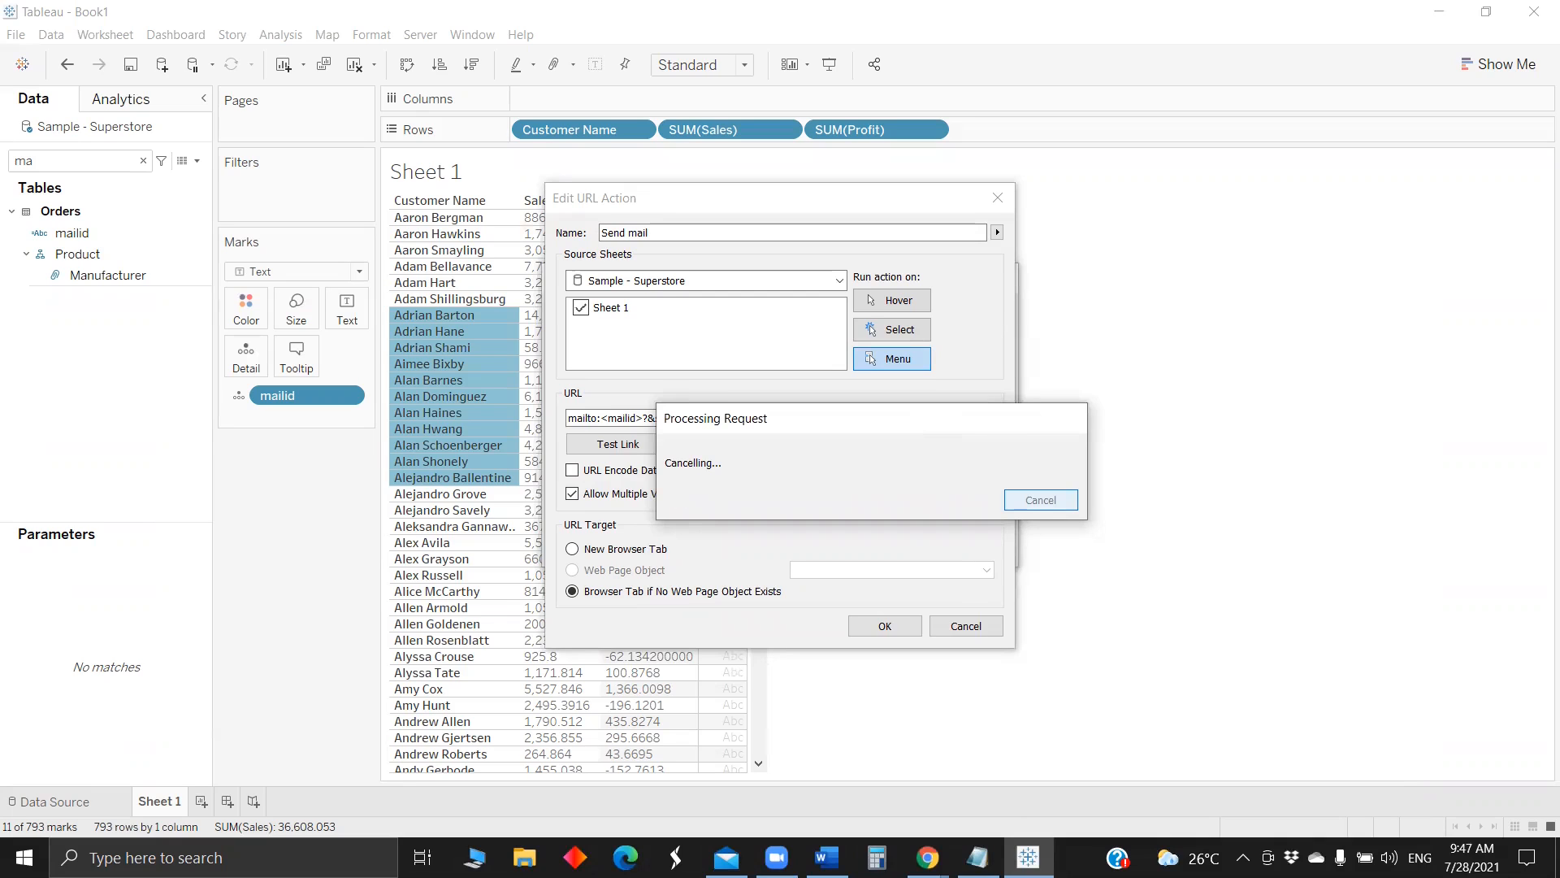
- Force Tableau to quit by ending its task in Task Manager, and minimise Task Manager
right_click(1028, 857)
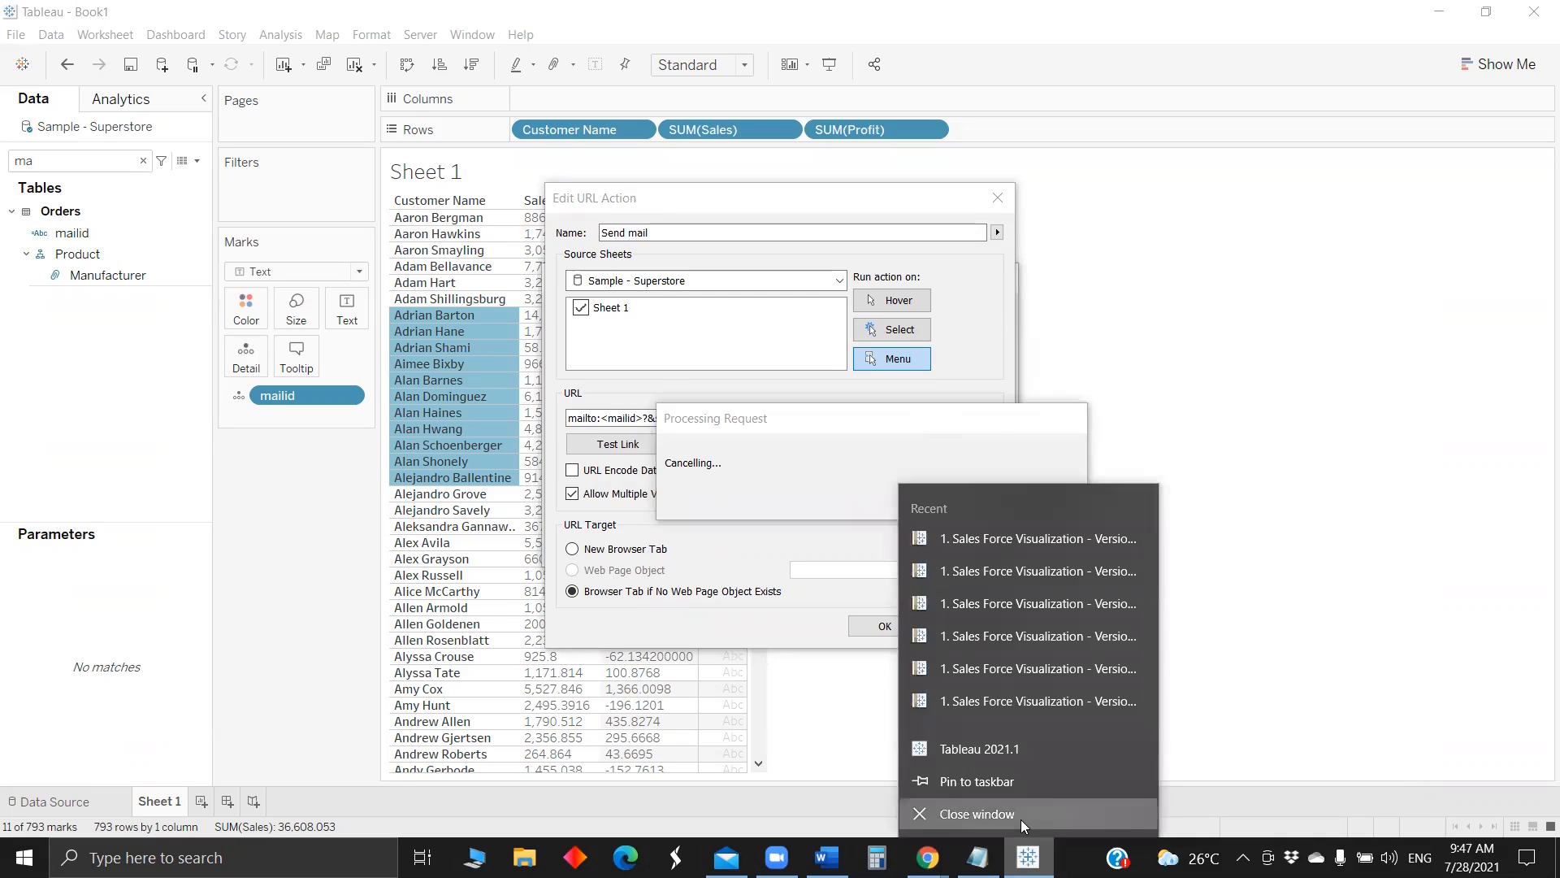
click(1022, 819)
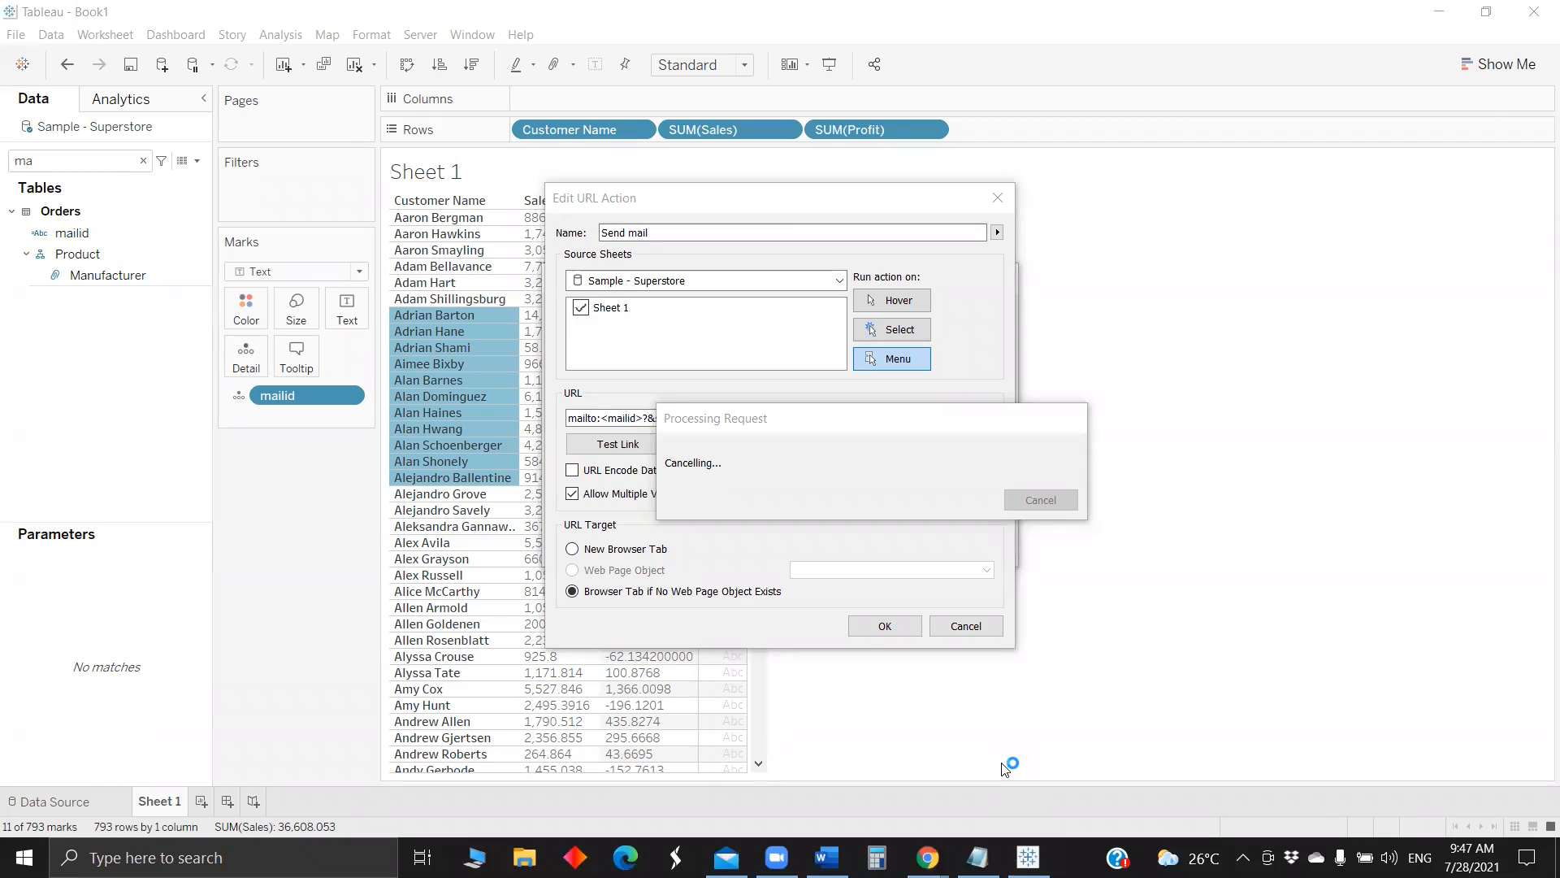
key(ctrl+shift+Escape)
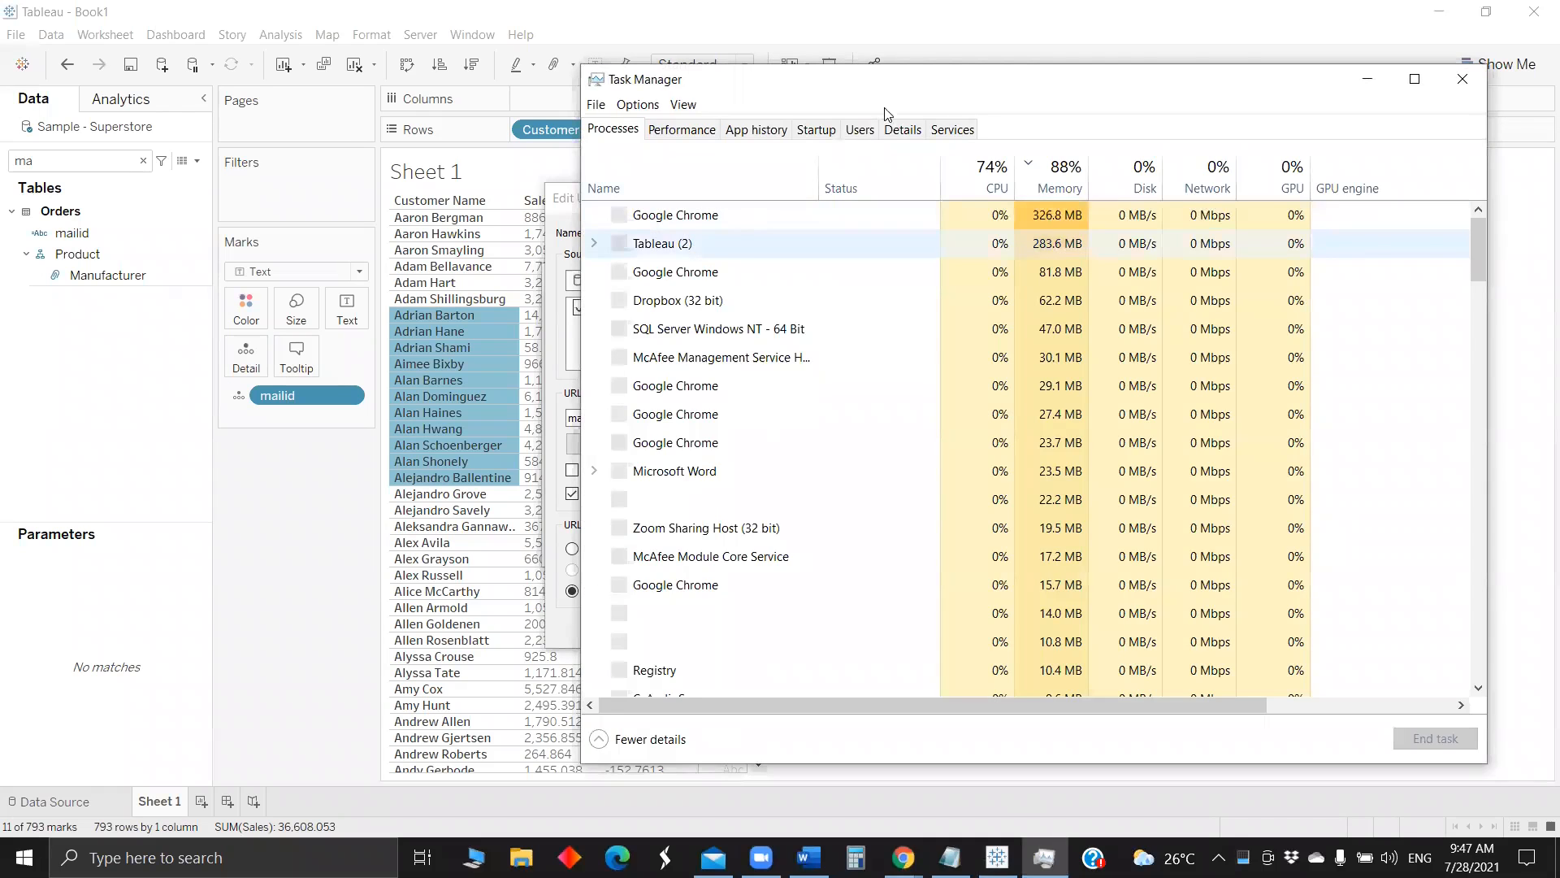
drag(884, 87, 493, 84)
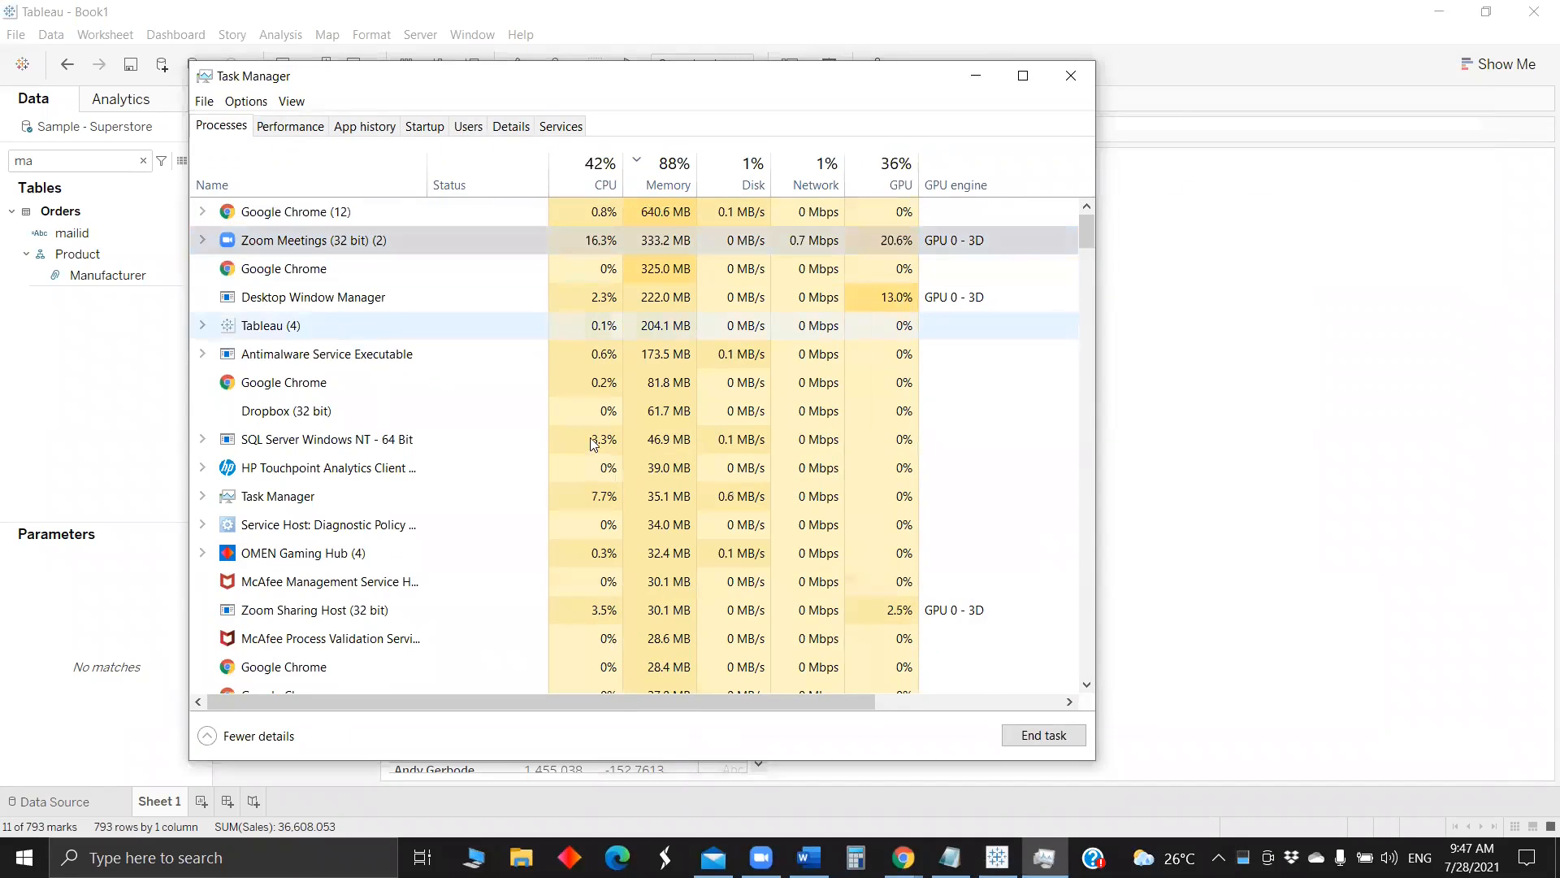
click(342, 325)
click(1036, 736)
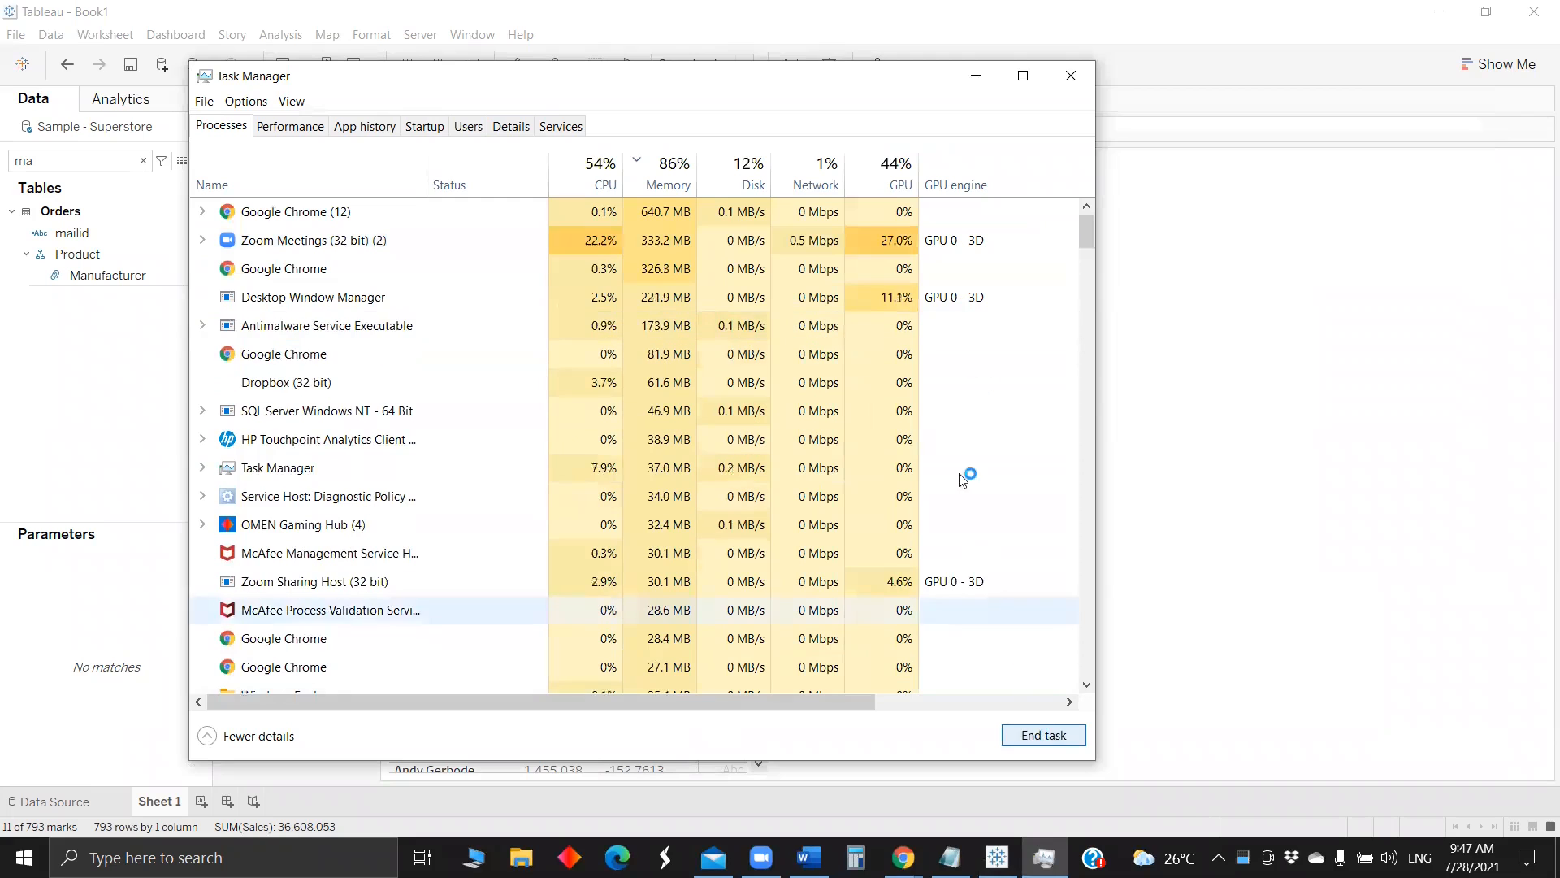
click(976, 75)
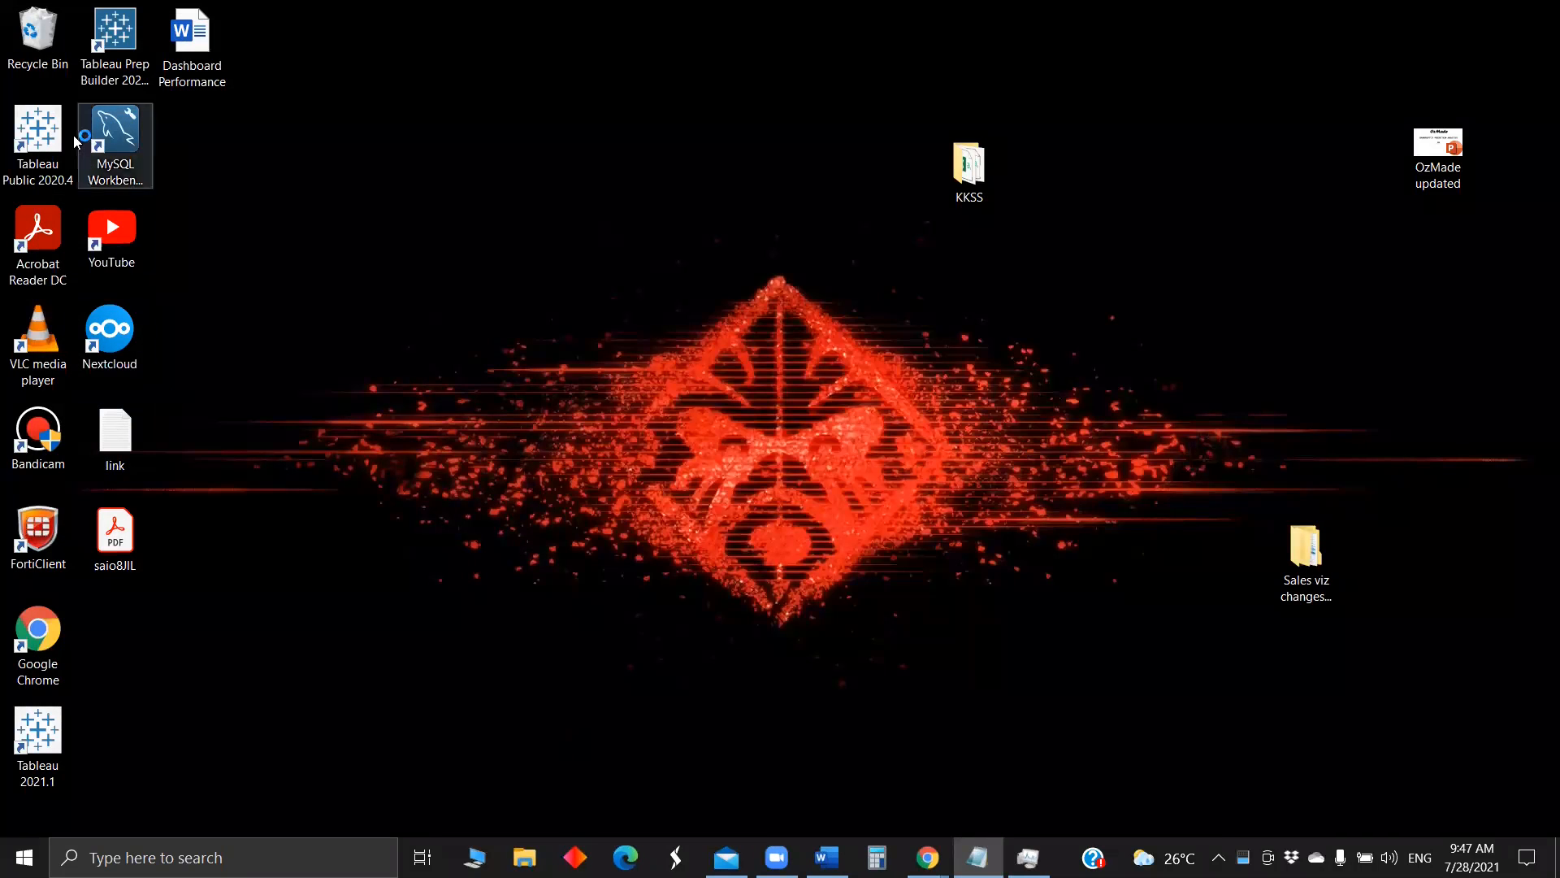
- Launch Tableau 2021.1 with the most recent recovered Book1 workbook and add Customer Name to the rows of Sheet 1
double_click(46, 737)
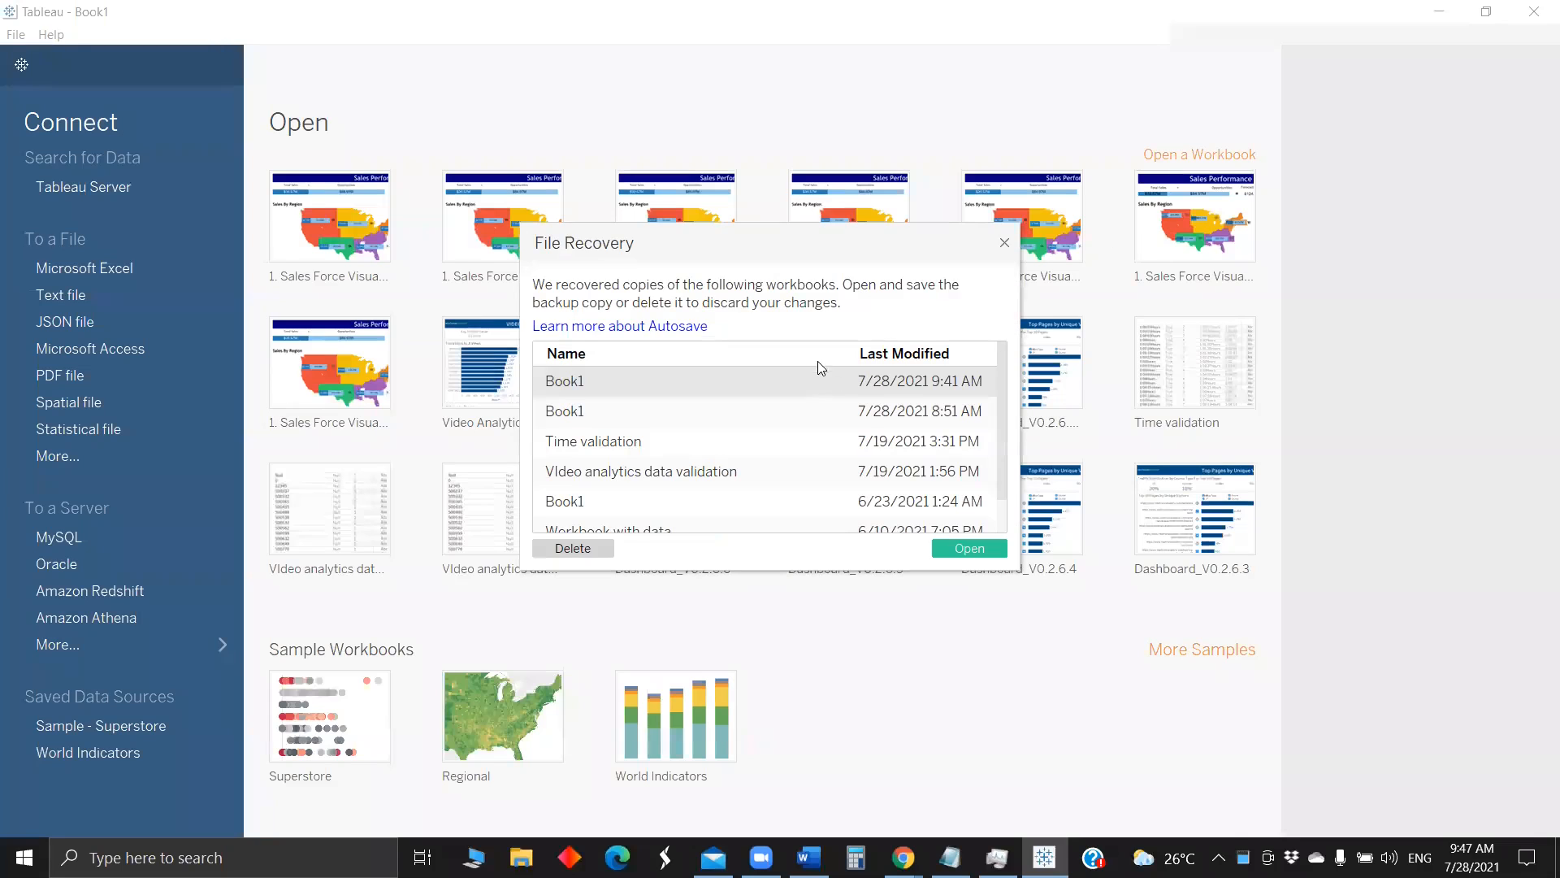
click(949, 546)
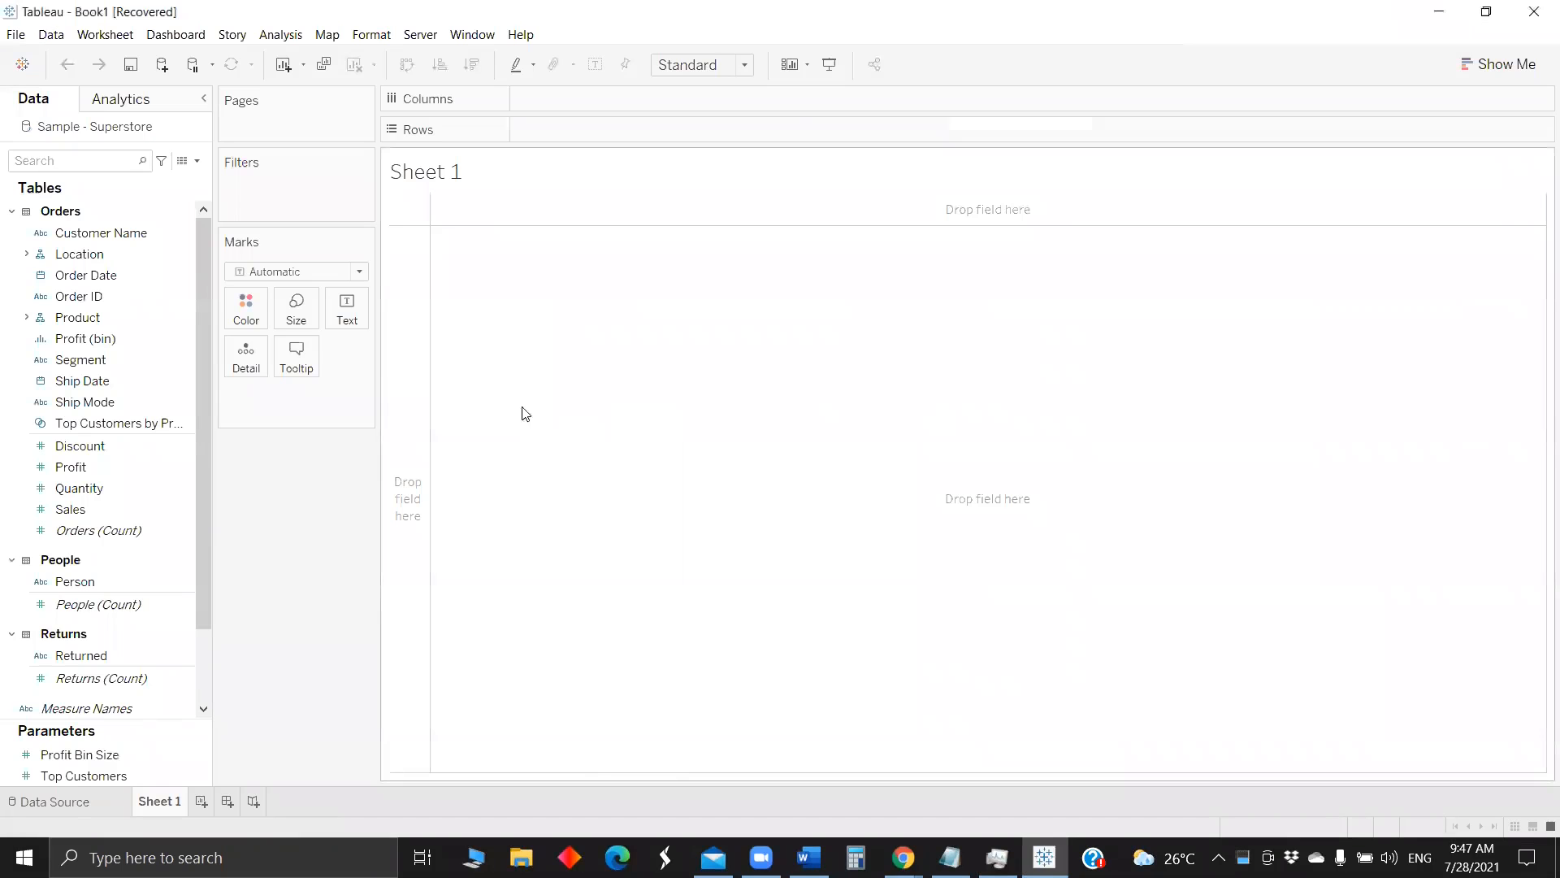
drag(124, 232, 161, 224)
double_click(130, 230)
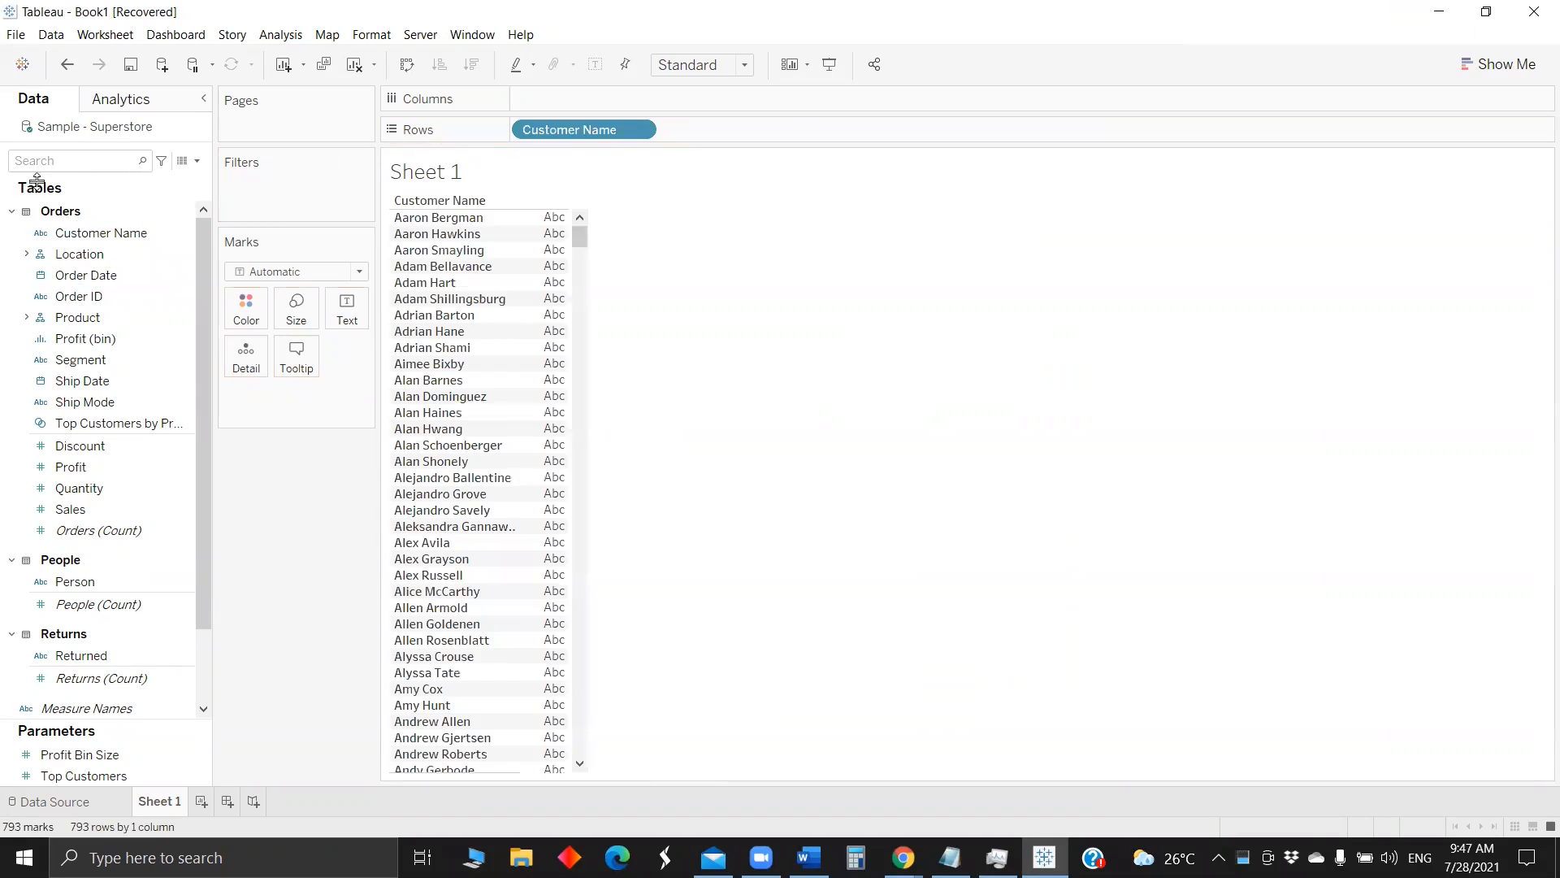
- Find the Sales field, place it after Customer Name in the rows, and make it discrete
click(31, 163)
text(sa)
drag(65, 247, 681, 138)
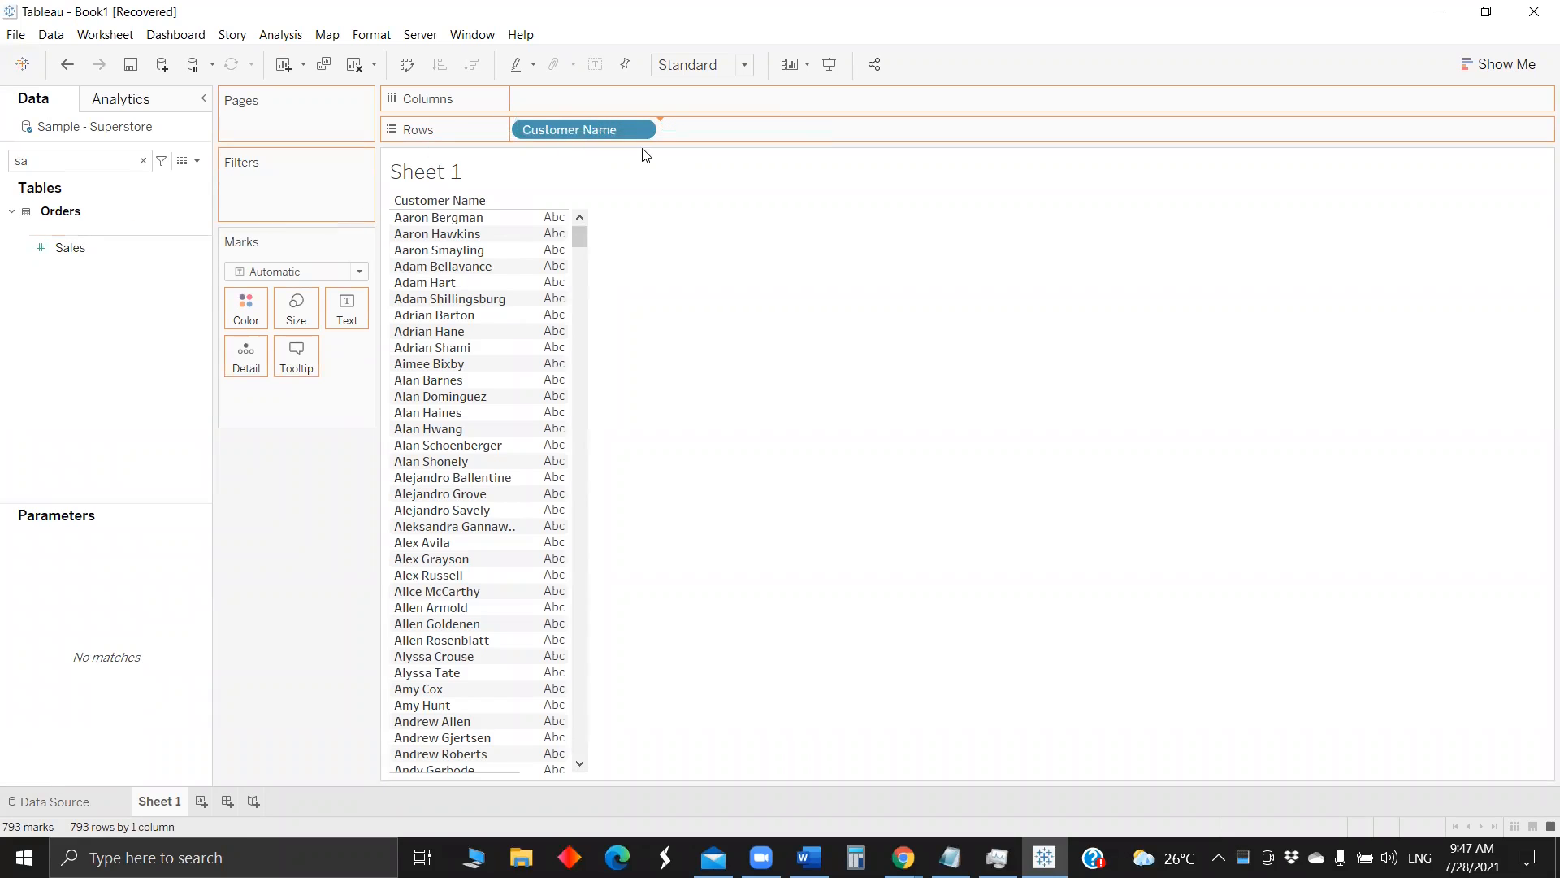
right_click(737, 132)
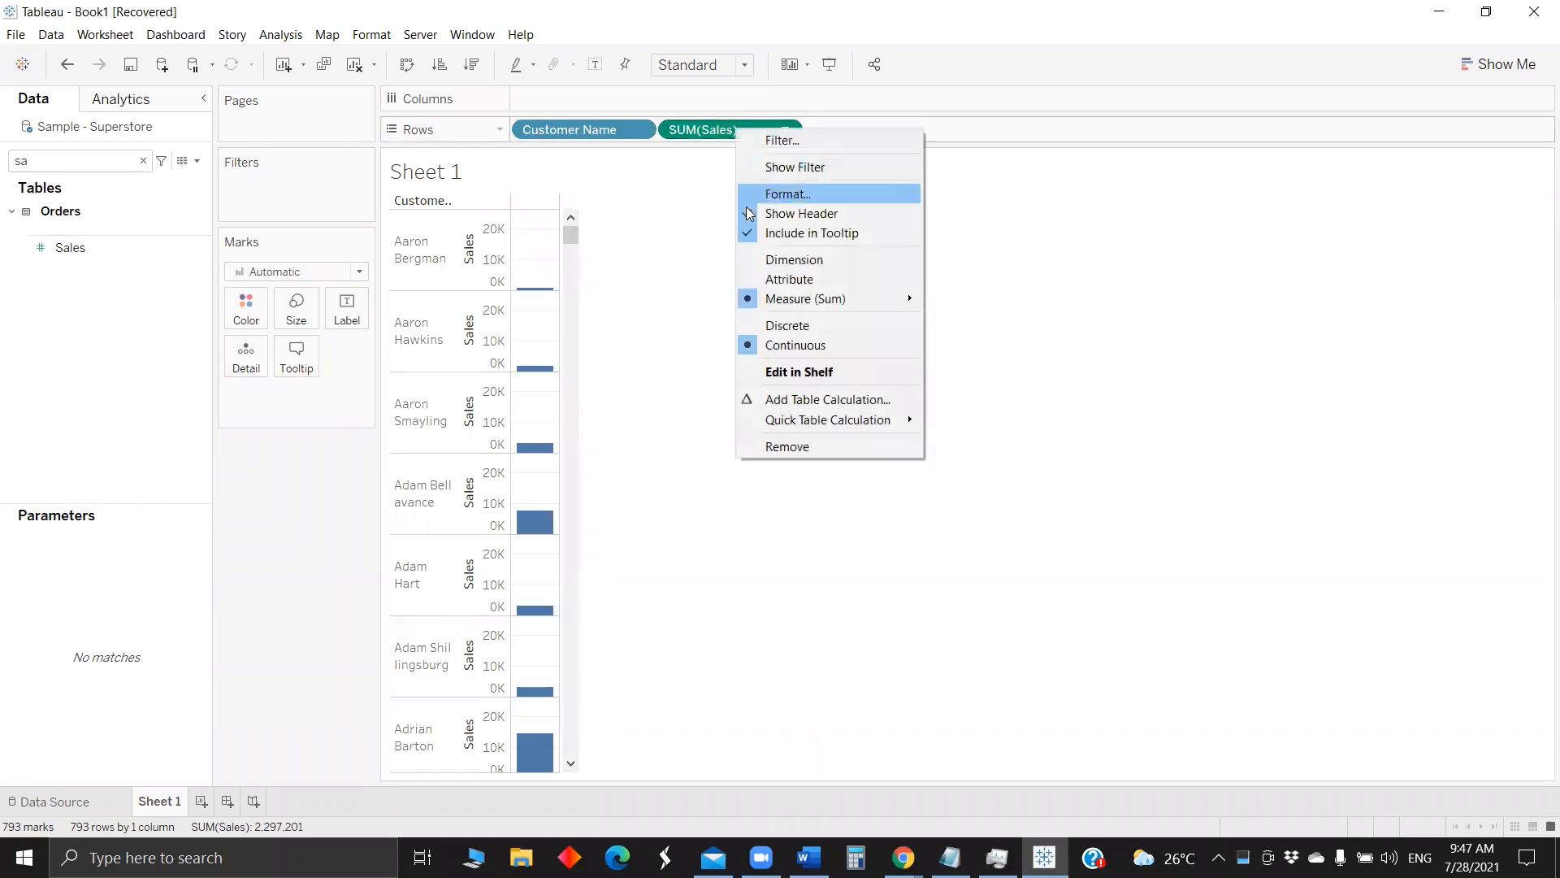
click(768, 326)
- Find the Profit field, place it after Sales in the rows, and make it discrete
click(50, 163)
key(ctrl+a)
key(BackSpace)
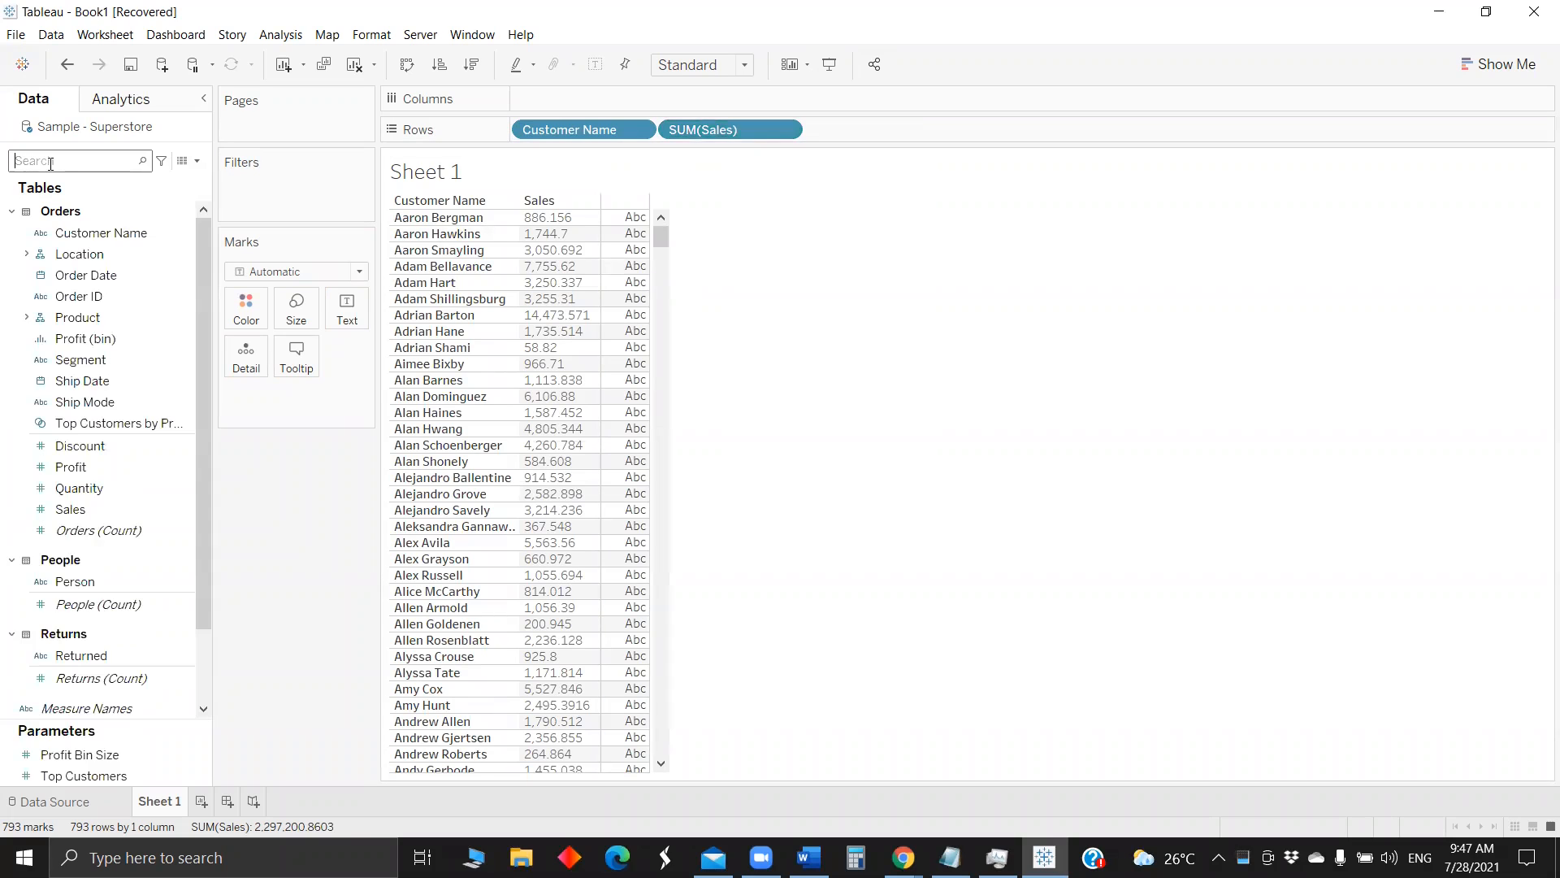
text(pr)
click(114, 299)
drag(113, 299, 874, 130)
click(931, 130)
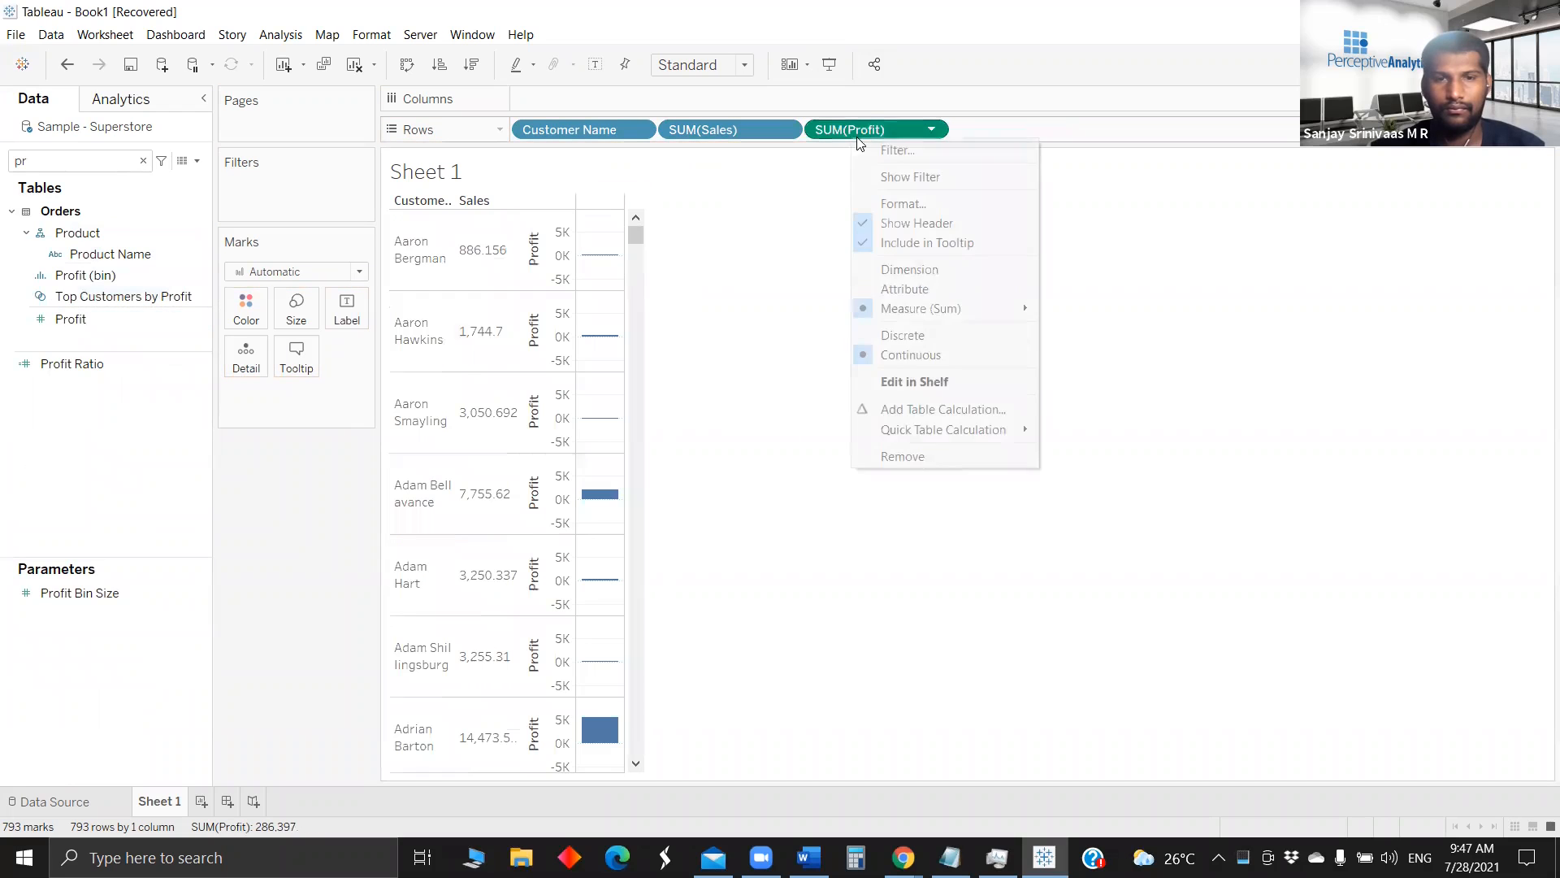
click(965, 335)
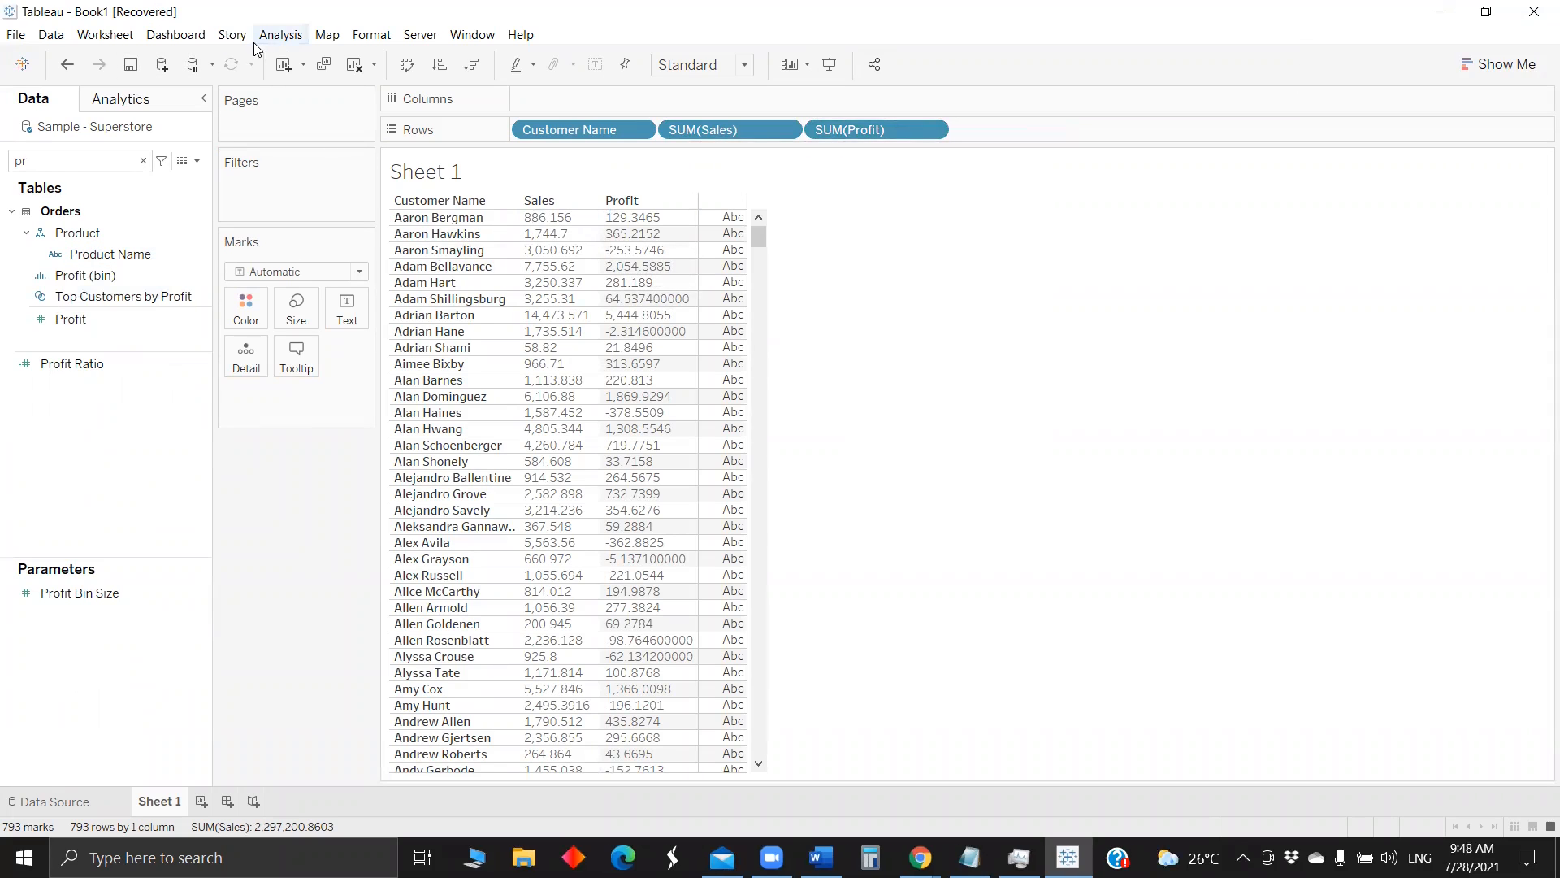
- Add a Go to URL action to Sheet 1
click(103, 35)
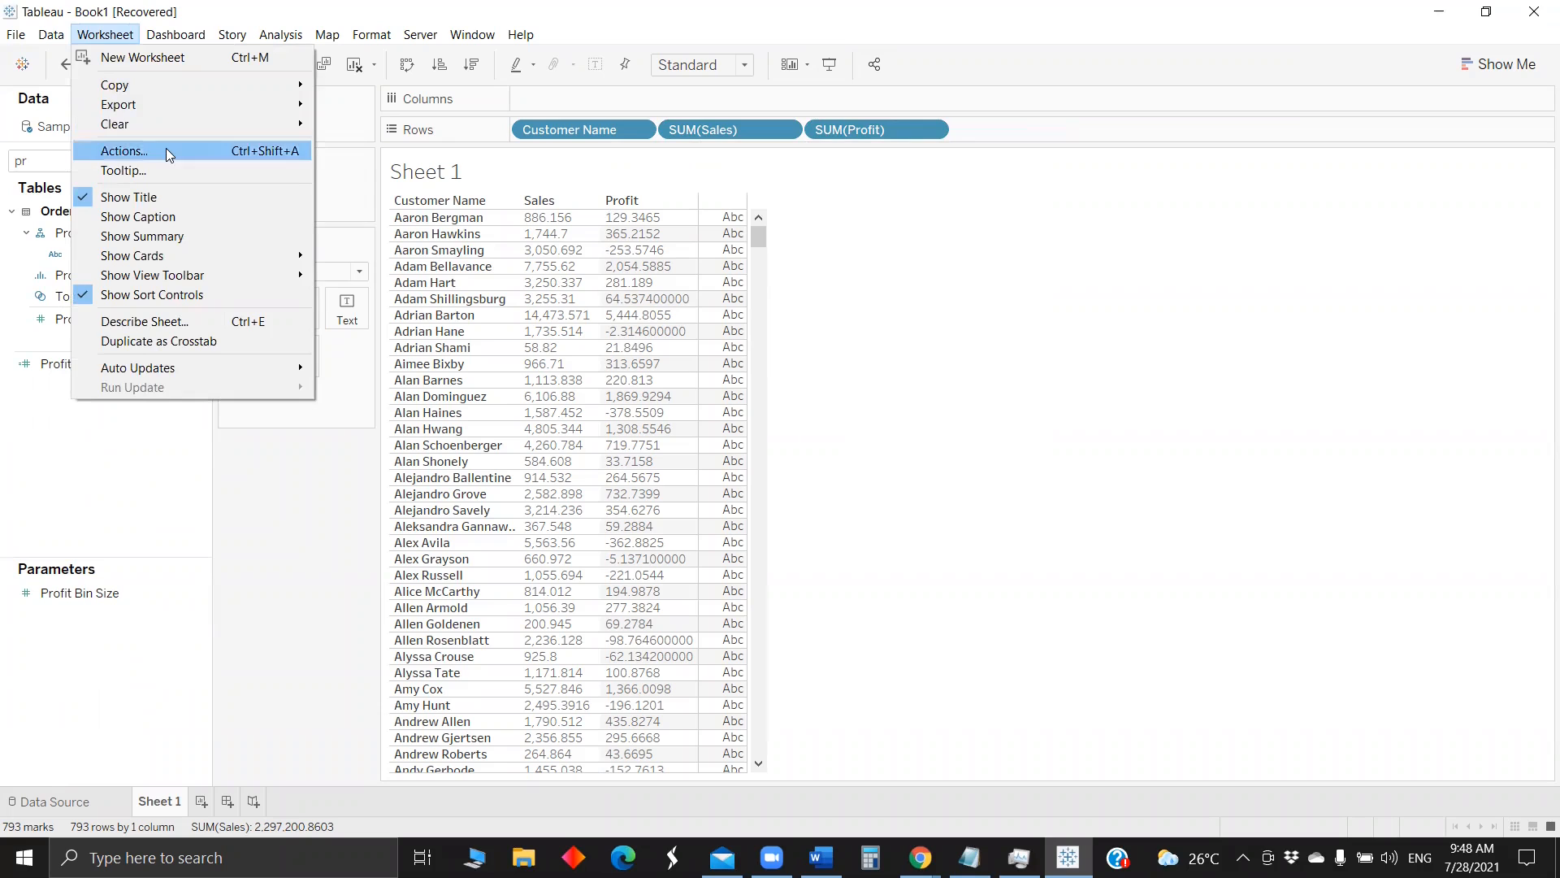
click(165, 149)
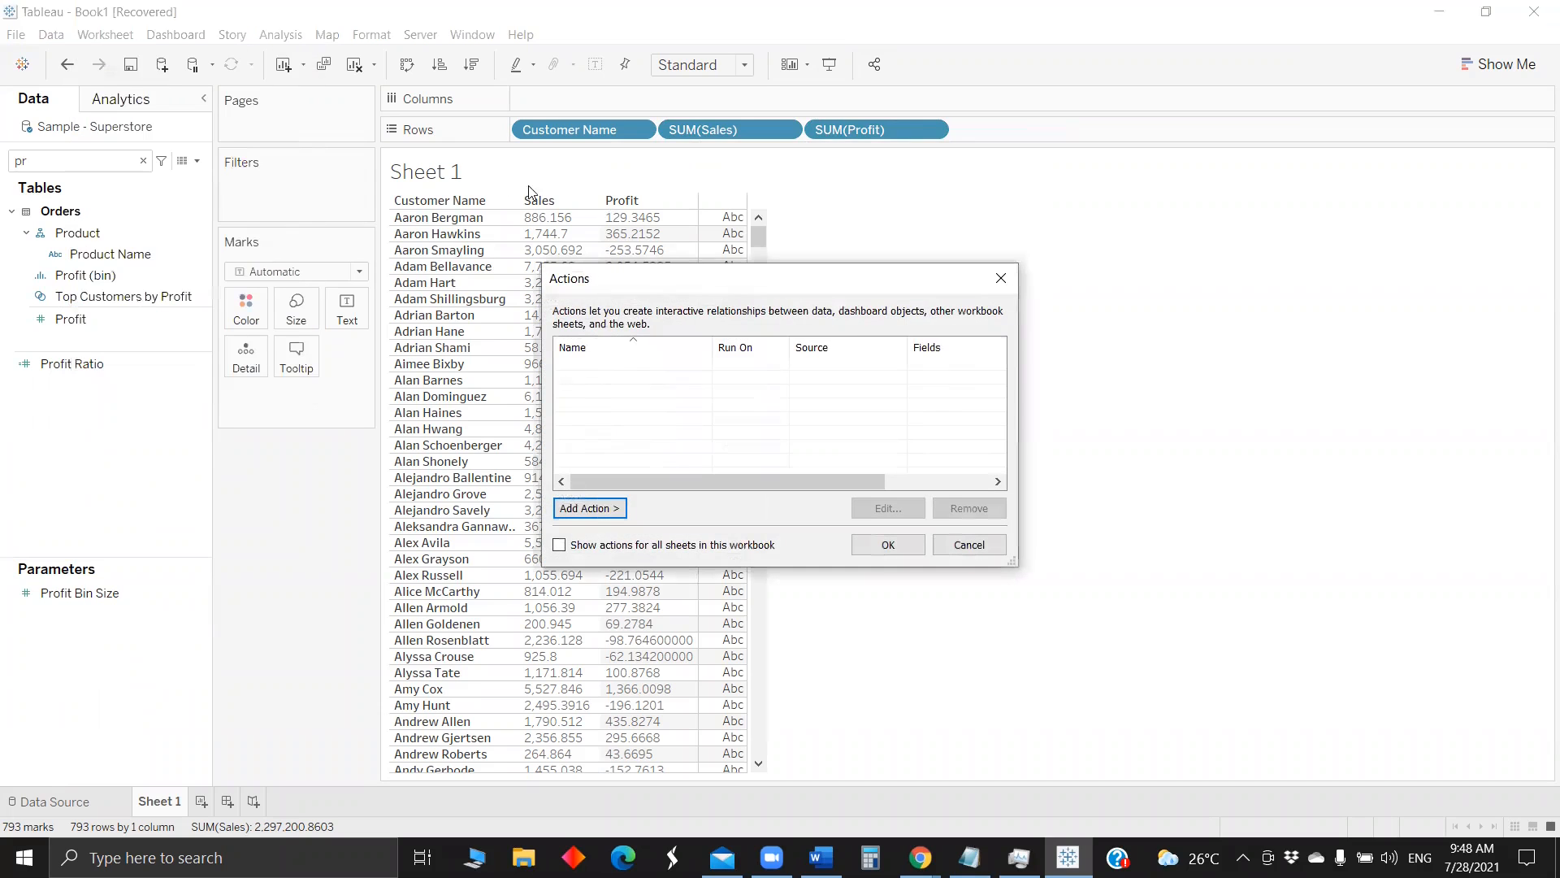
click(603, 510)
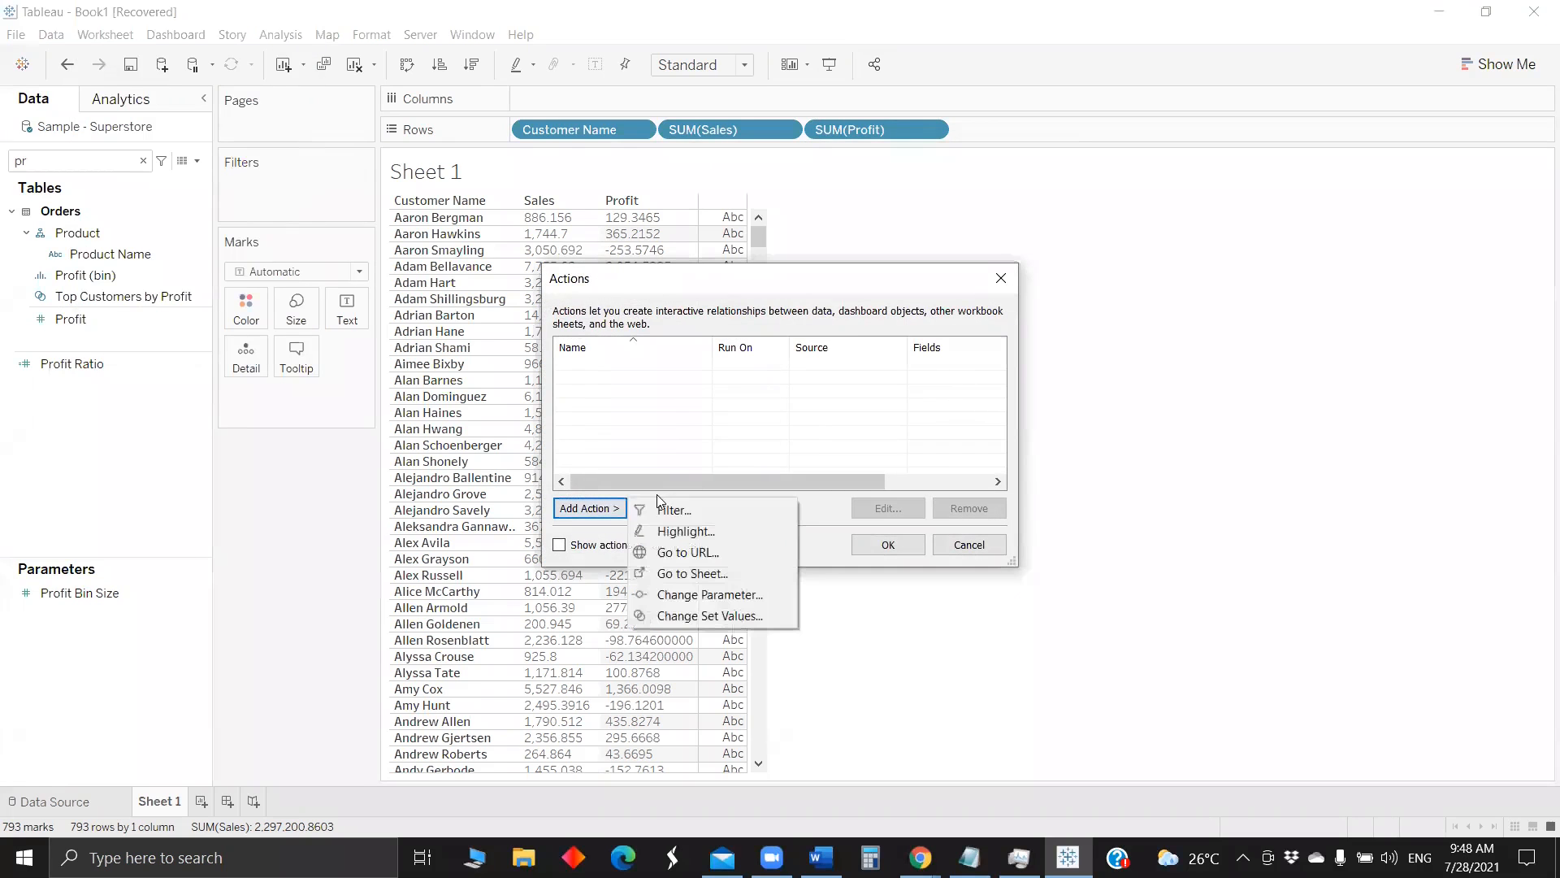
click(704, 507)
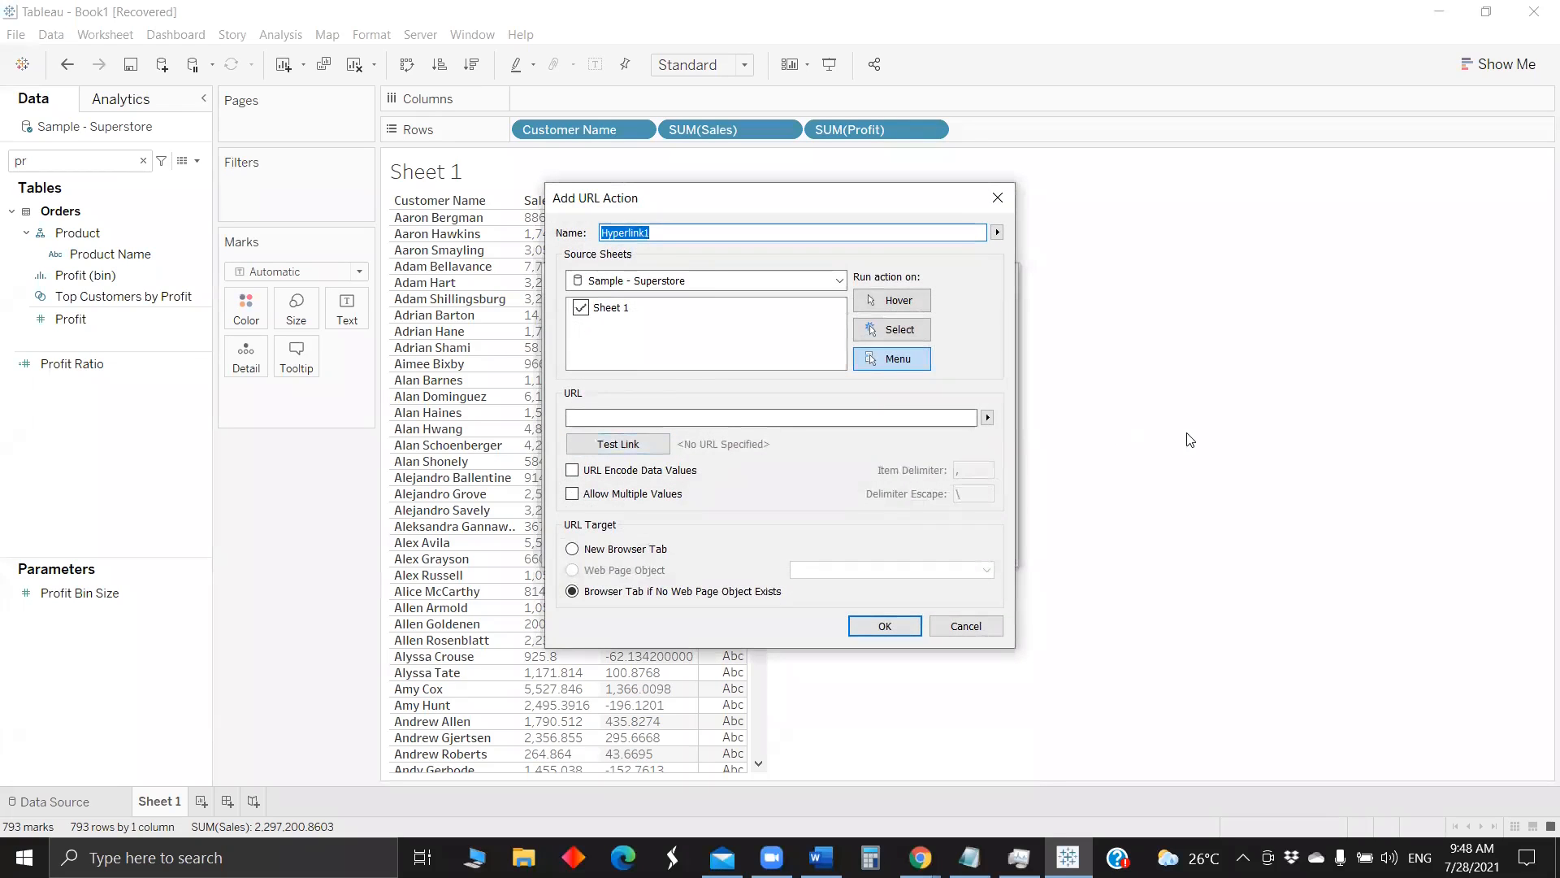
- Set the action's URL to "mailto: <customer name>?&subject=Sales%20and%20profit%20Details&body=Sales<sum(Sales)>%20 and%20profit" and try to save it, choosing to correct the field expression
key(alt+Tab)
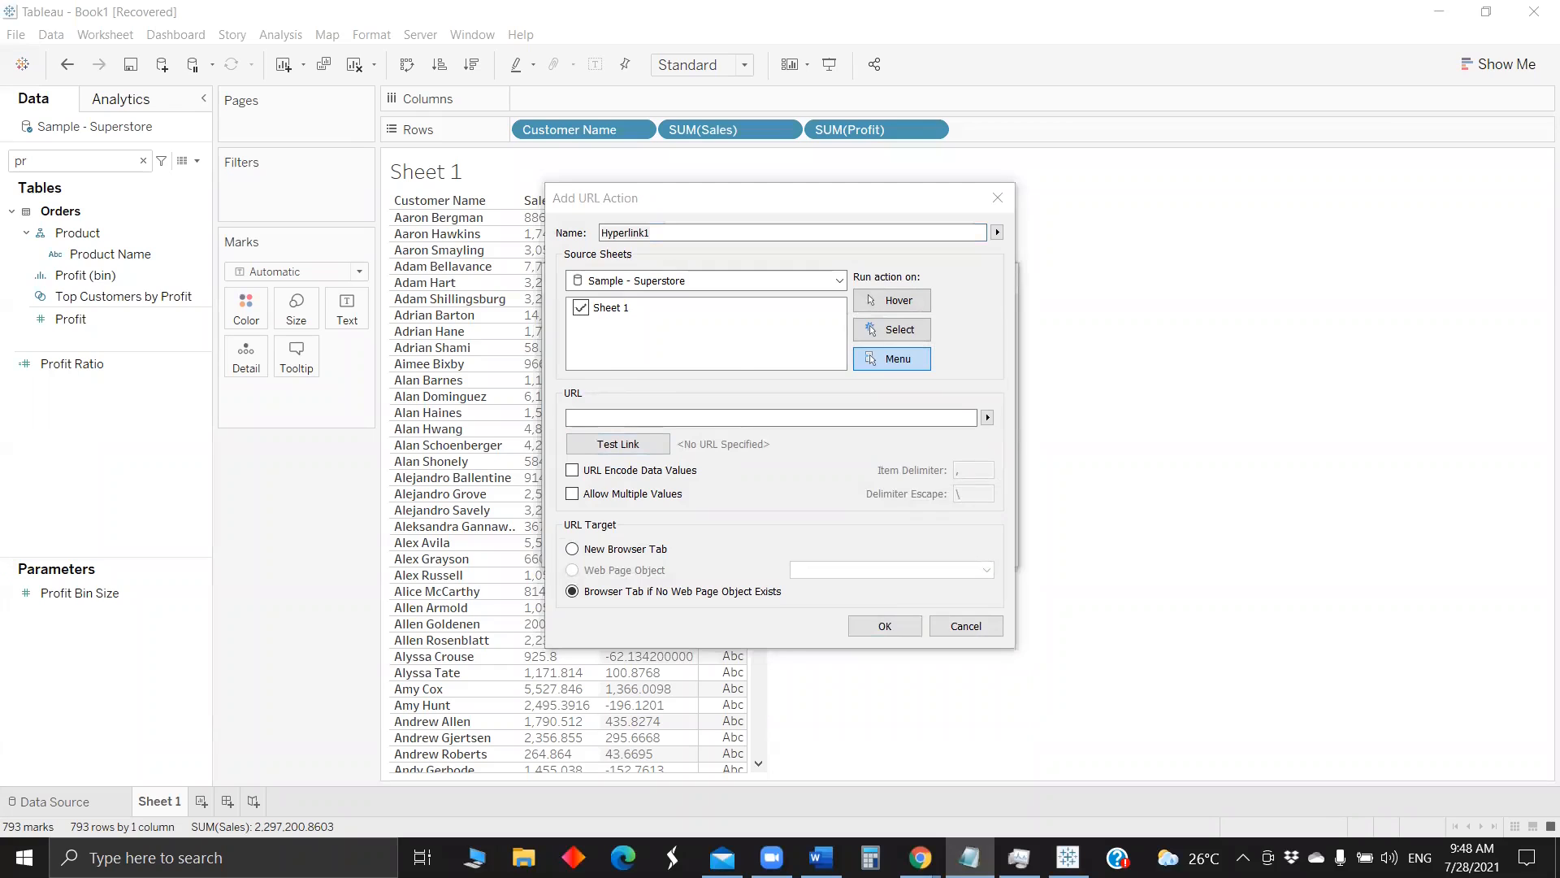
click(615, 417)
text(mailto: <customer name>?&subject=Sales%20and%20profit%20Details&body=Sales<sum(Sales)>%20 and%20profit)
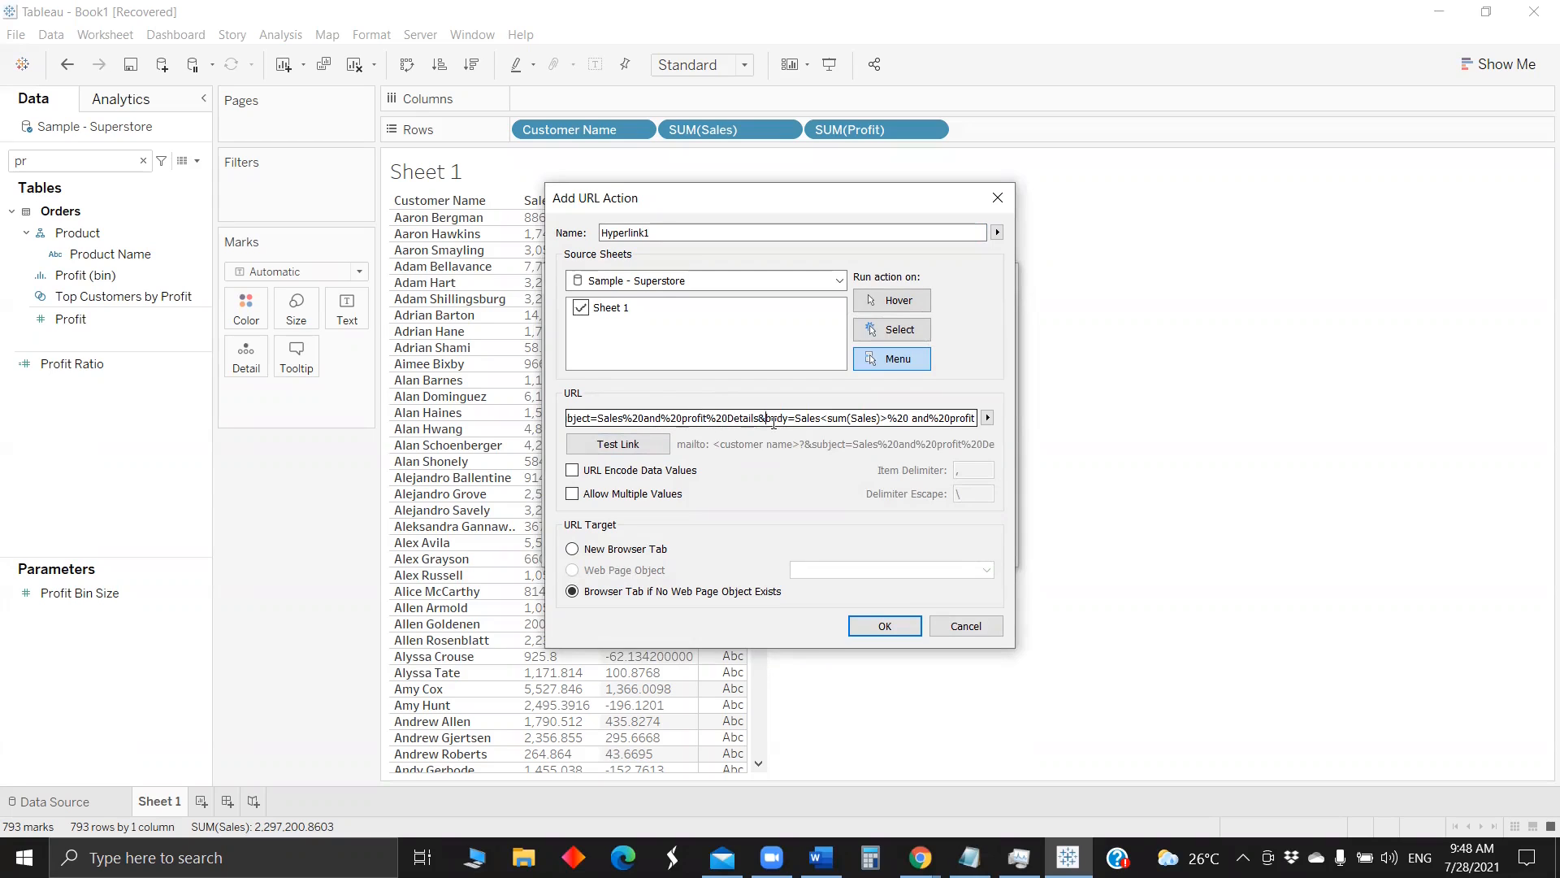
click(748, 418)
click(786, 420)
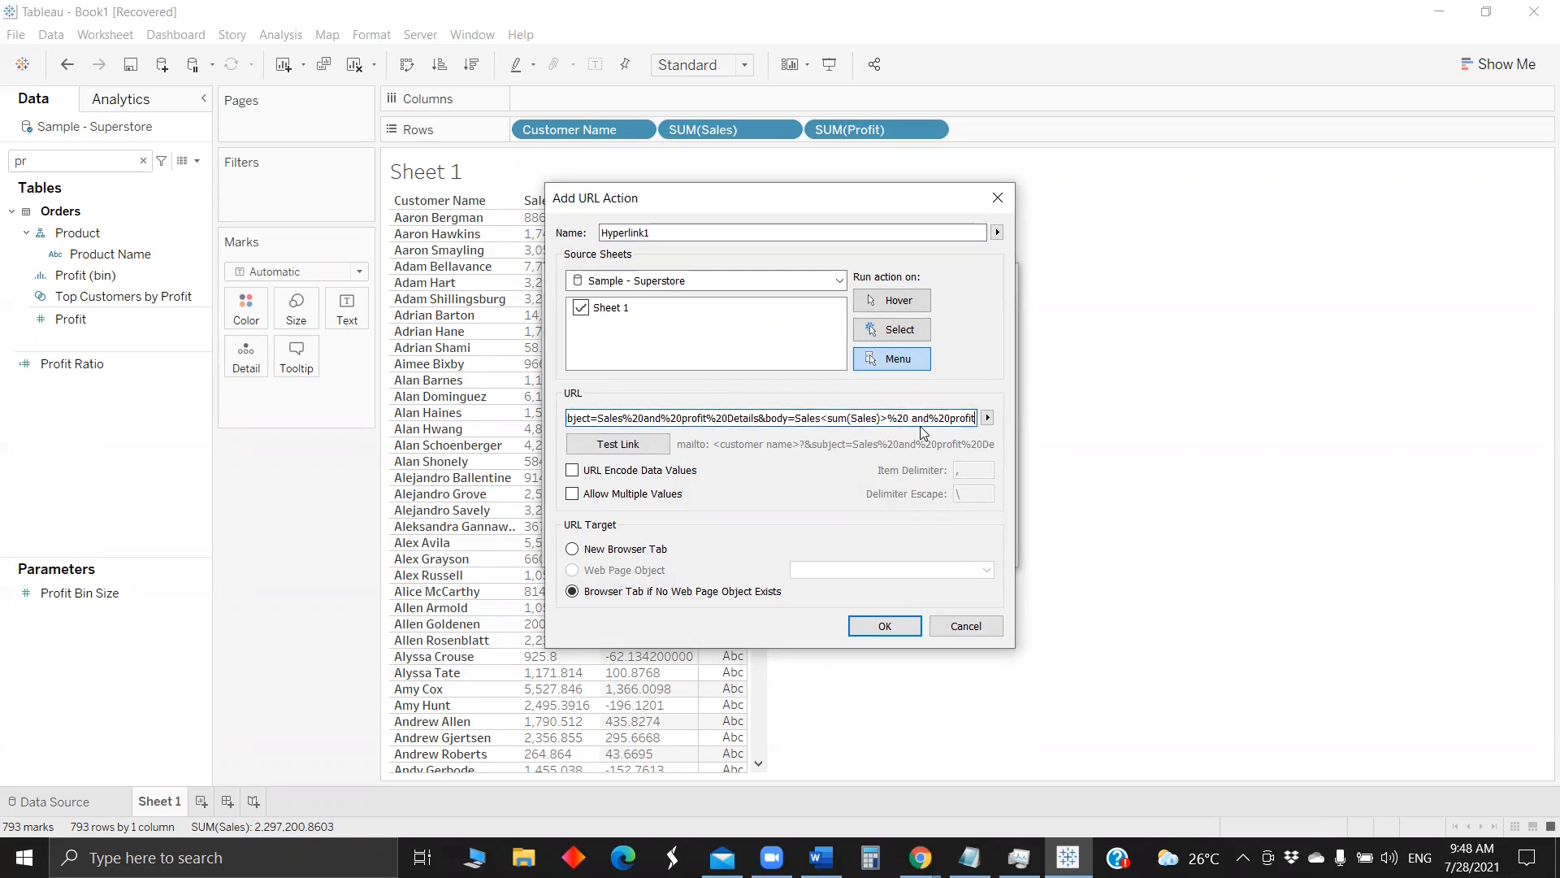
click(883, 627)
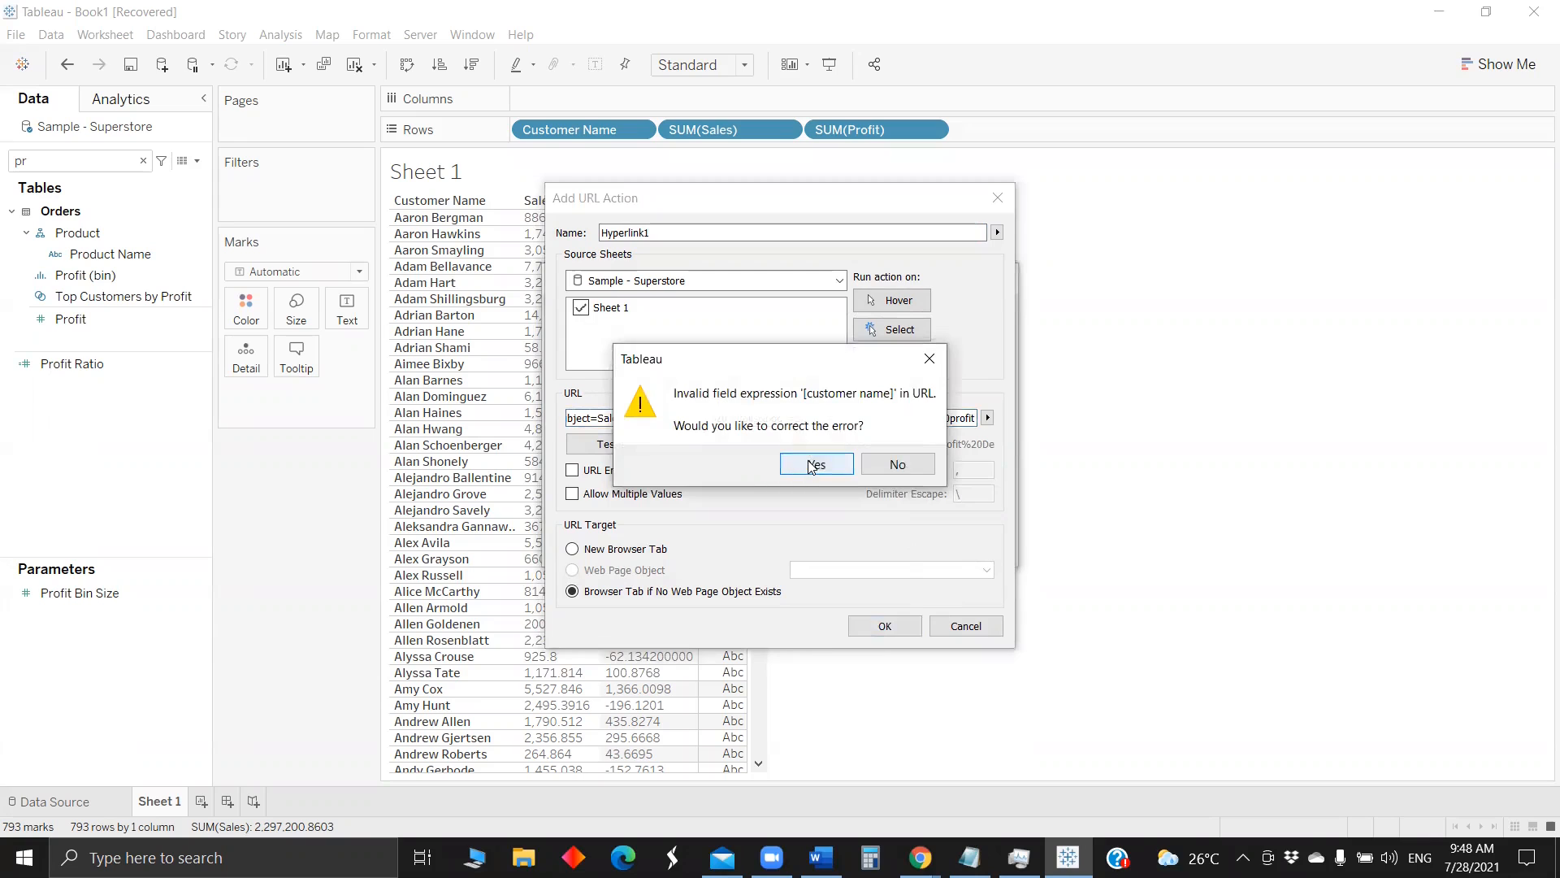
click(813, 464)
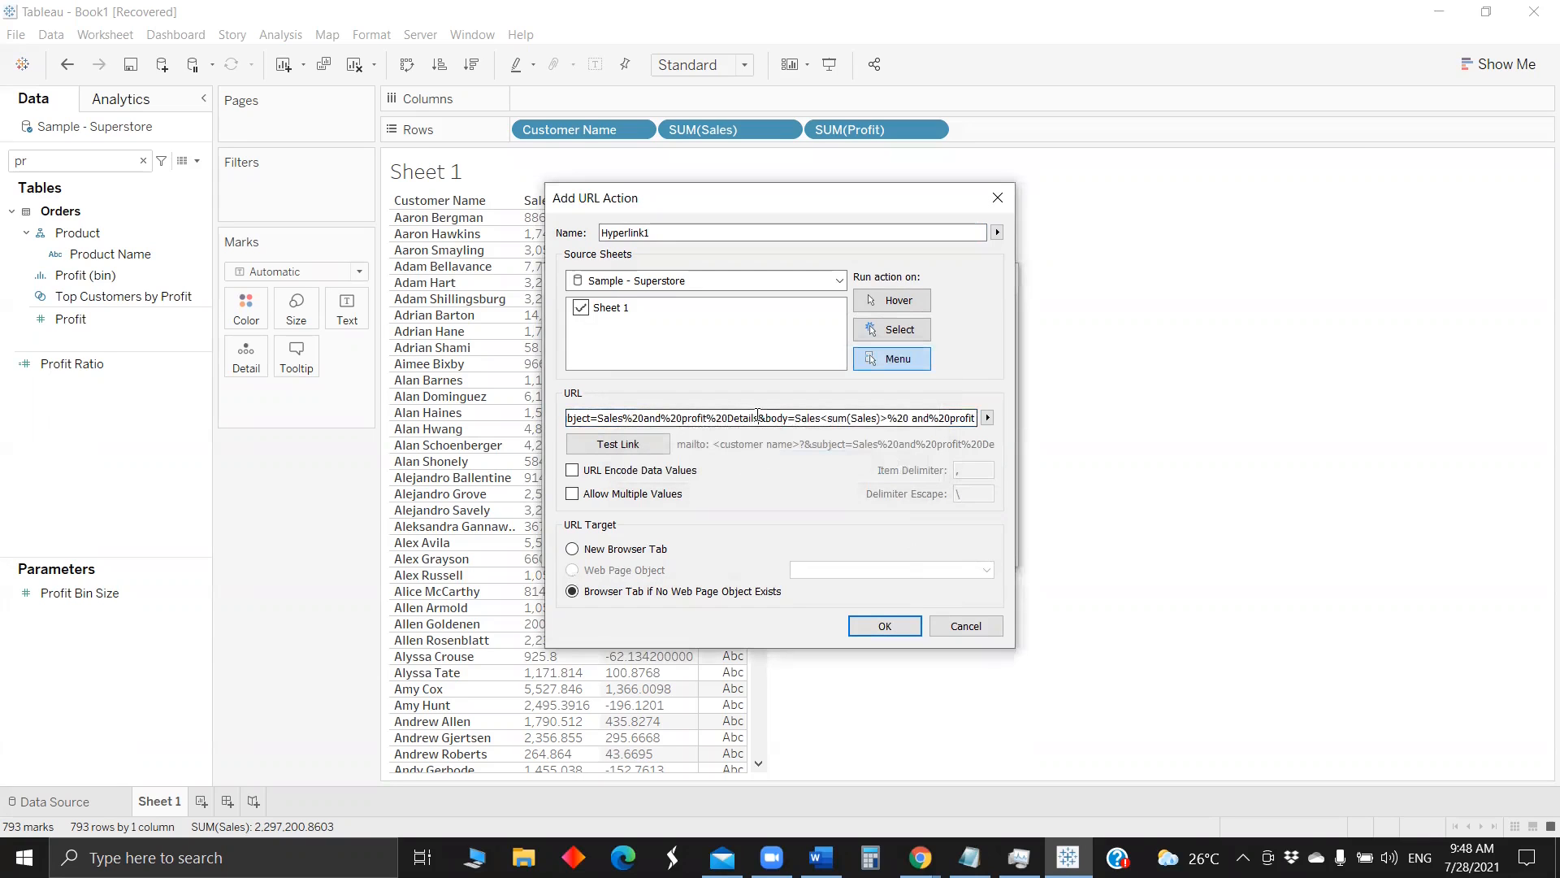
- Replace the <customer name> placeholder in the action's URL with the inserted Customer Name field
key(Left)
key(Left)
key(Left)
key(Left)
key(Left)
key(Left)
key(Left)
key(Left)
key(Left)
key(Left)
key(Left)
key(Left)
key(Left)
key(Left)
key(Left)
key(Left)
key(Left)
key(Left)
key(Left)
key(Left)
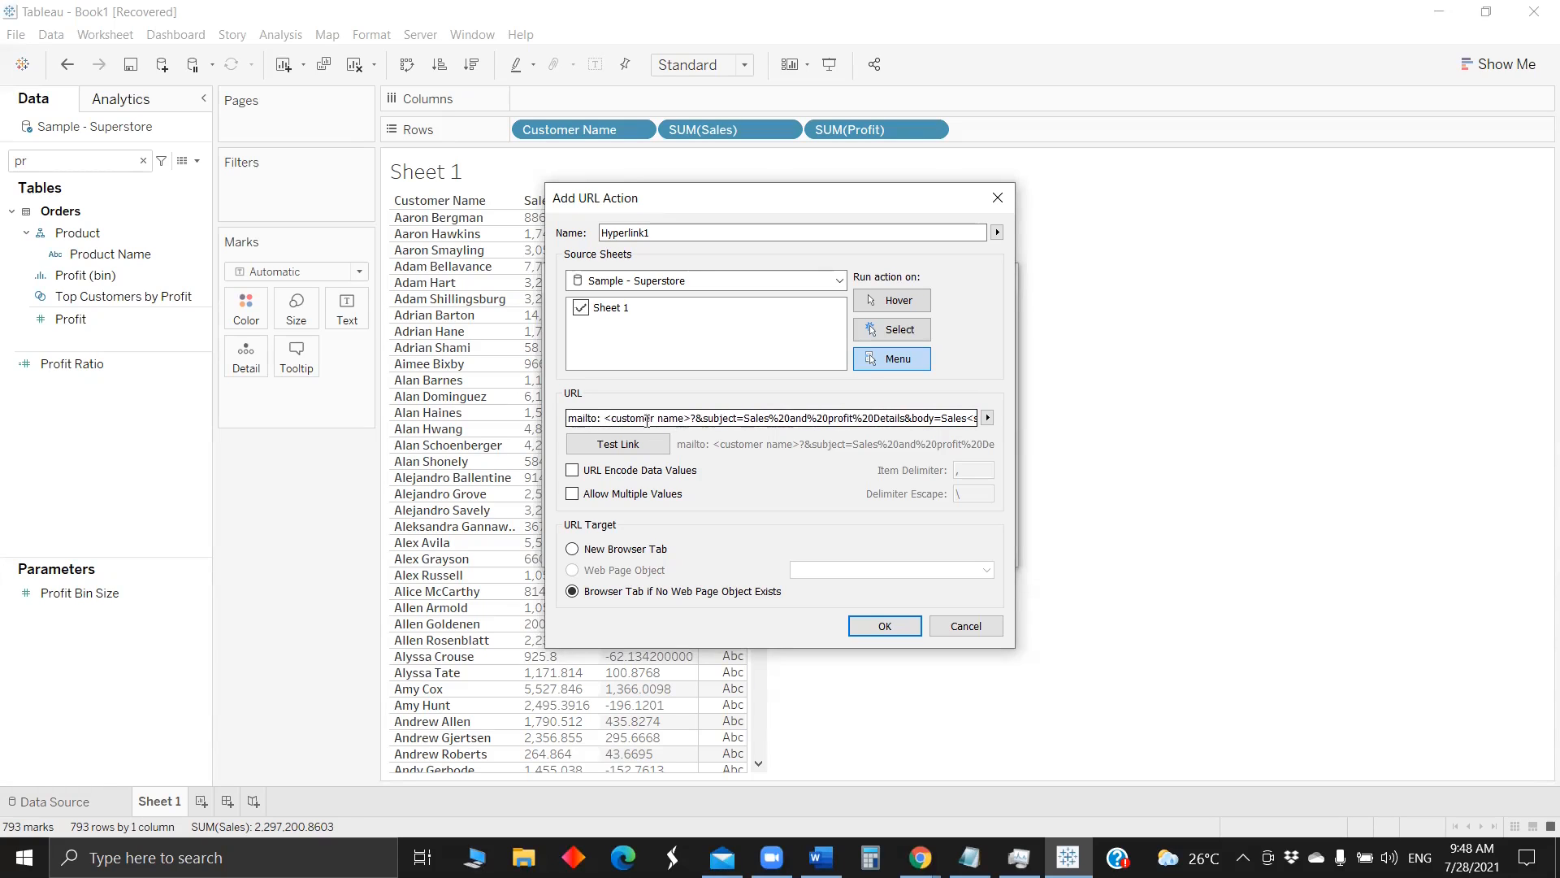
drag(604, 417, 691, 418)
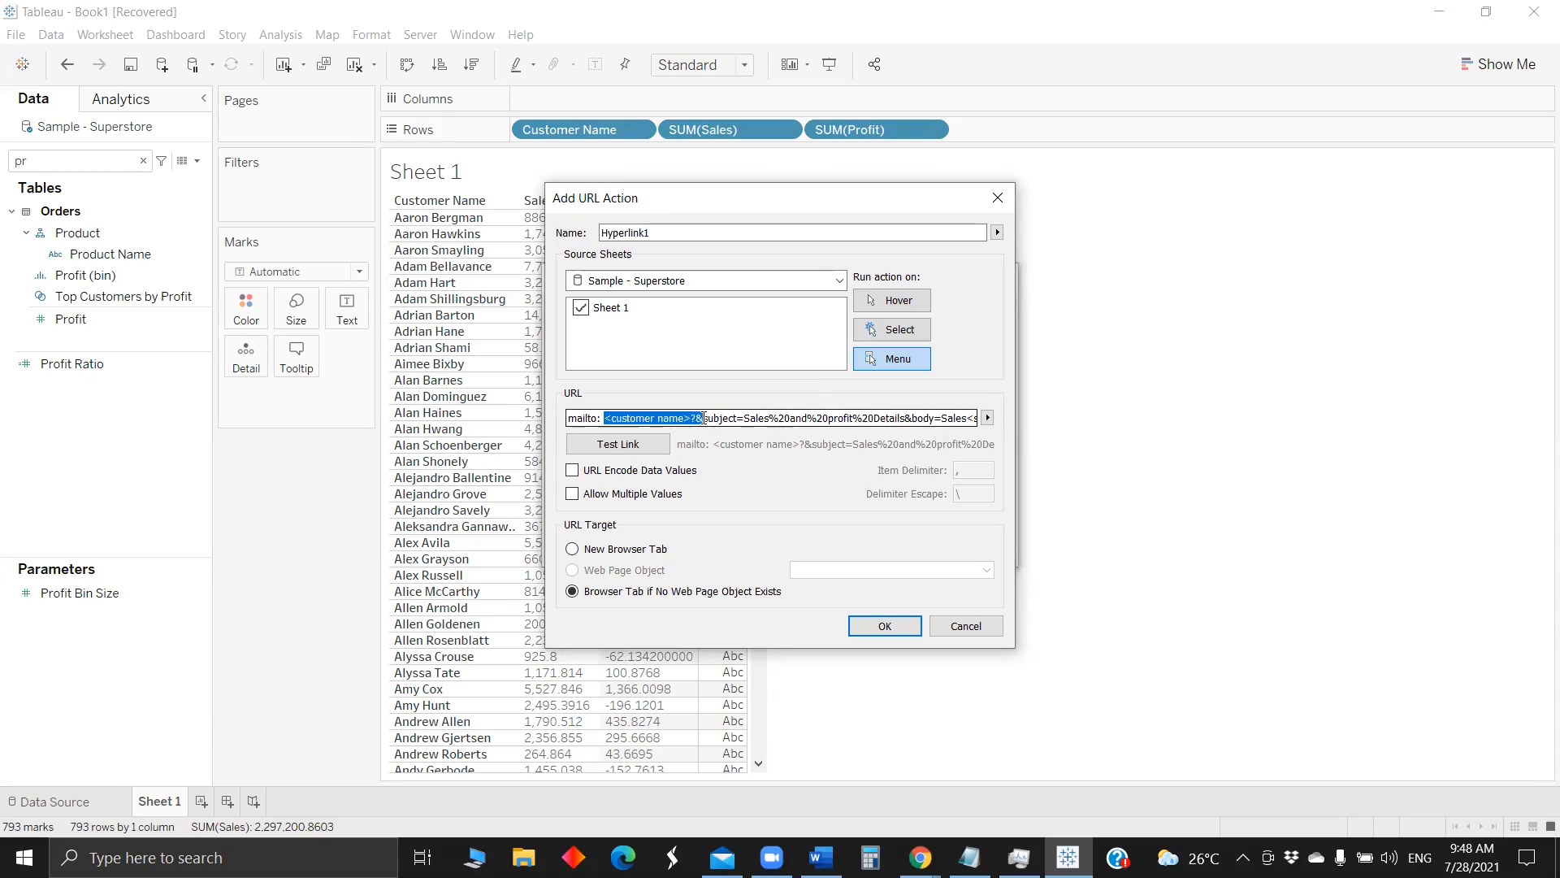
click(987, 417)
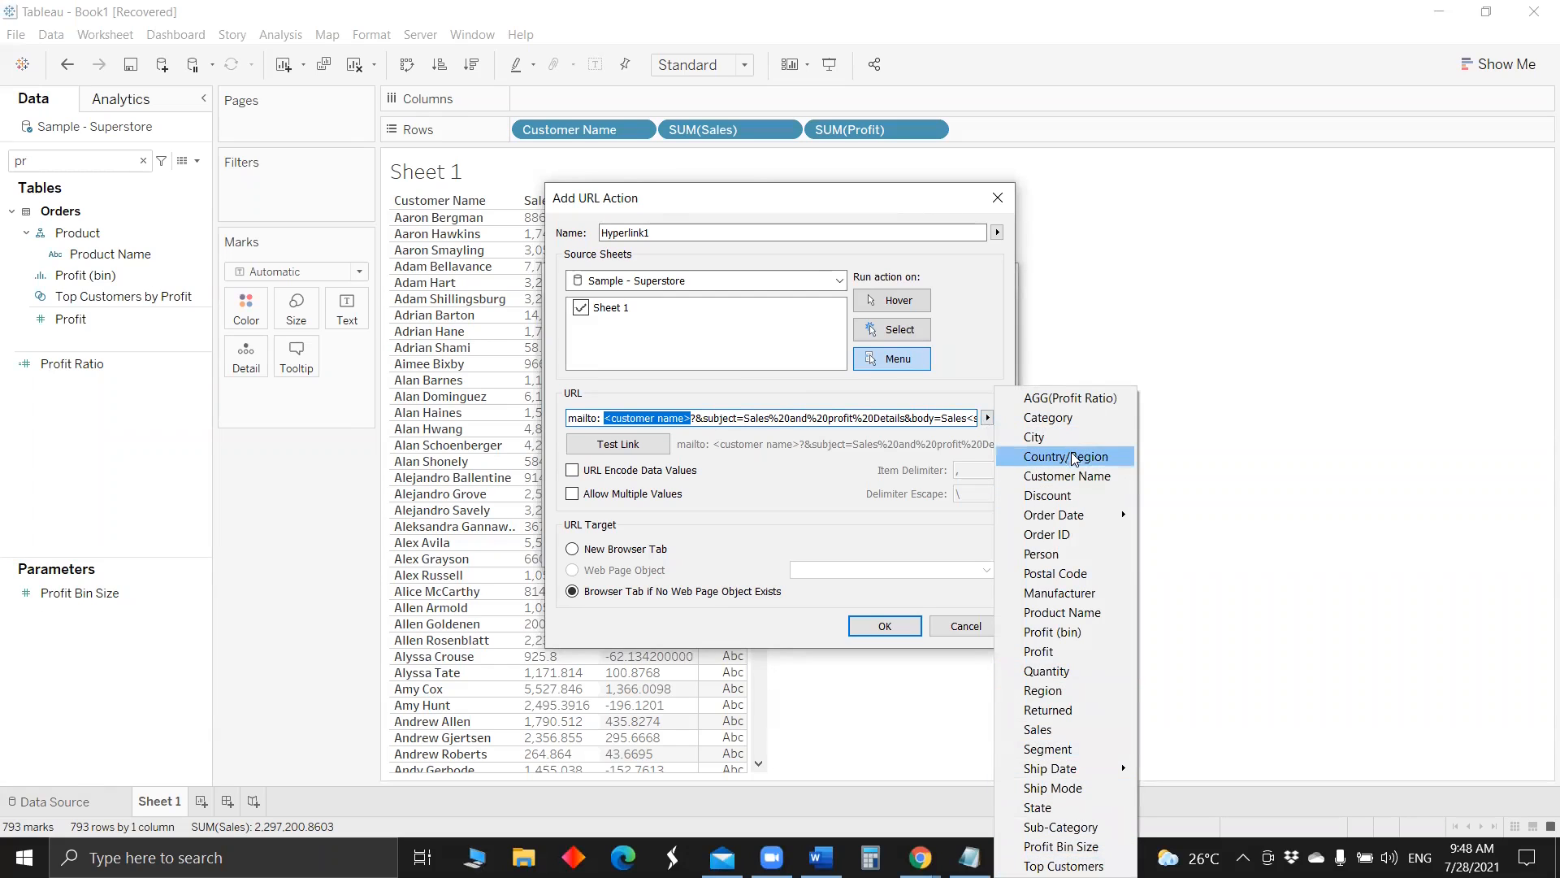
click(1067, 475)
- Delete the opening angle bracket before Customer Name in the URL, and test and save the action
click(600, 417)
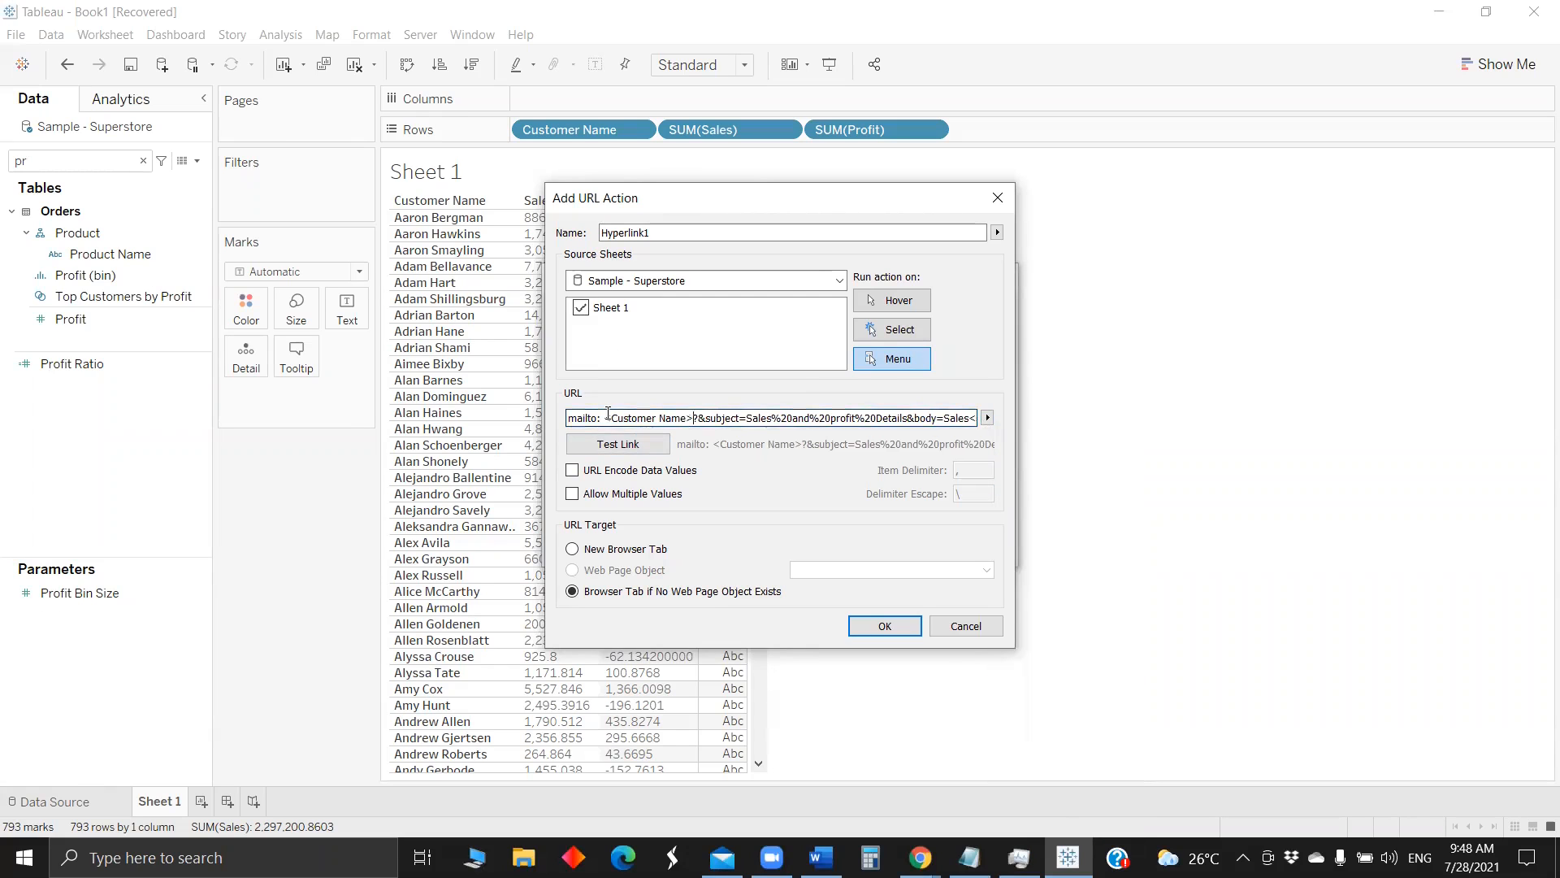
key(Delete)
click(630, 446)
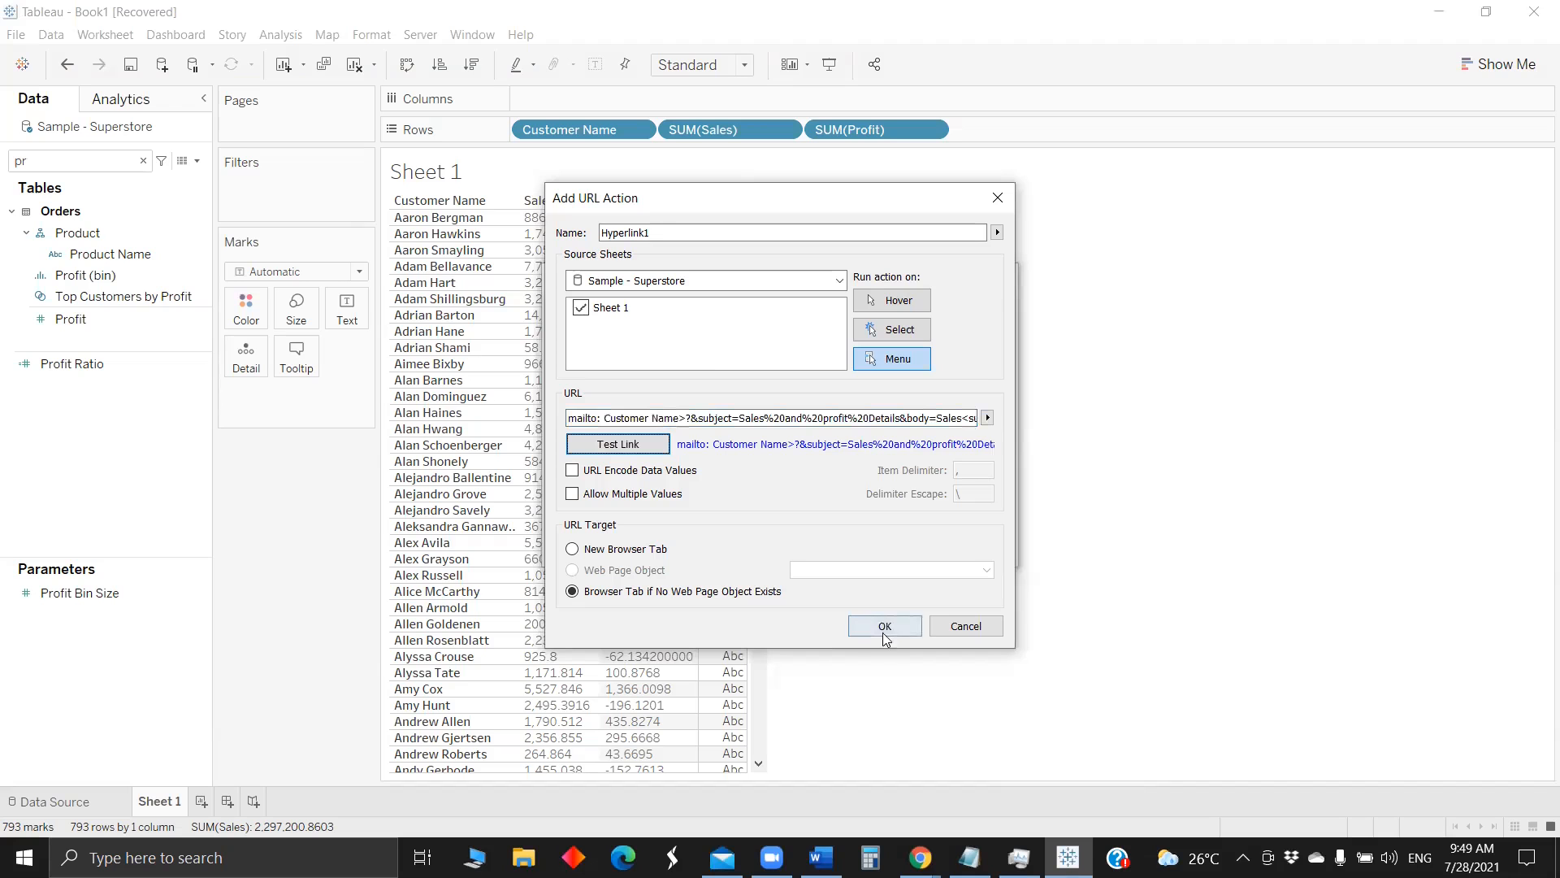
click(884, 630)
click(885, 544)
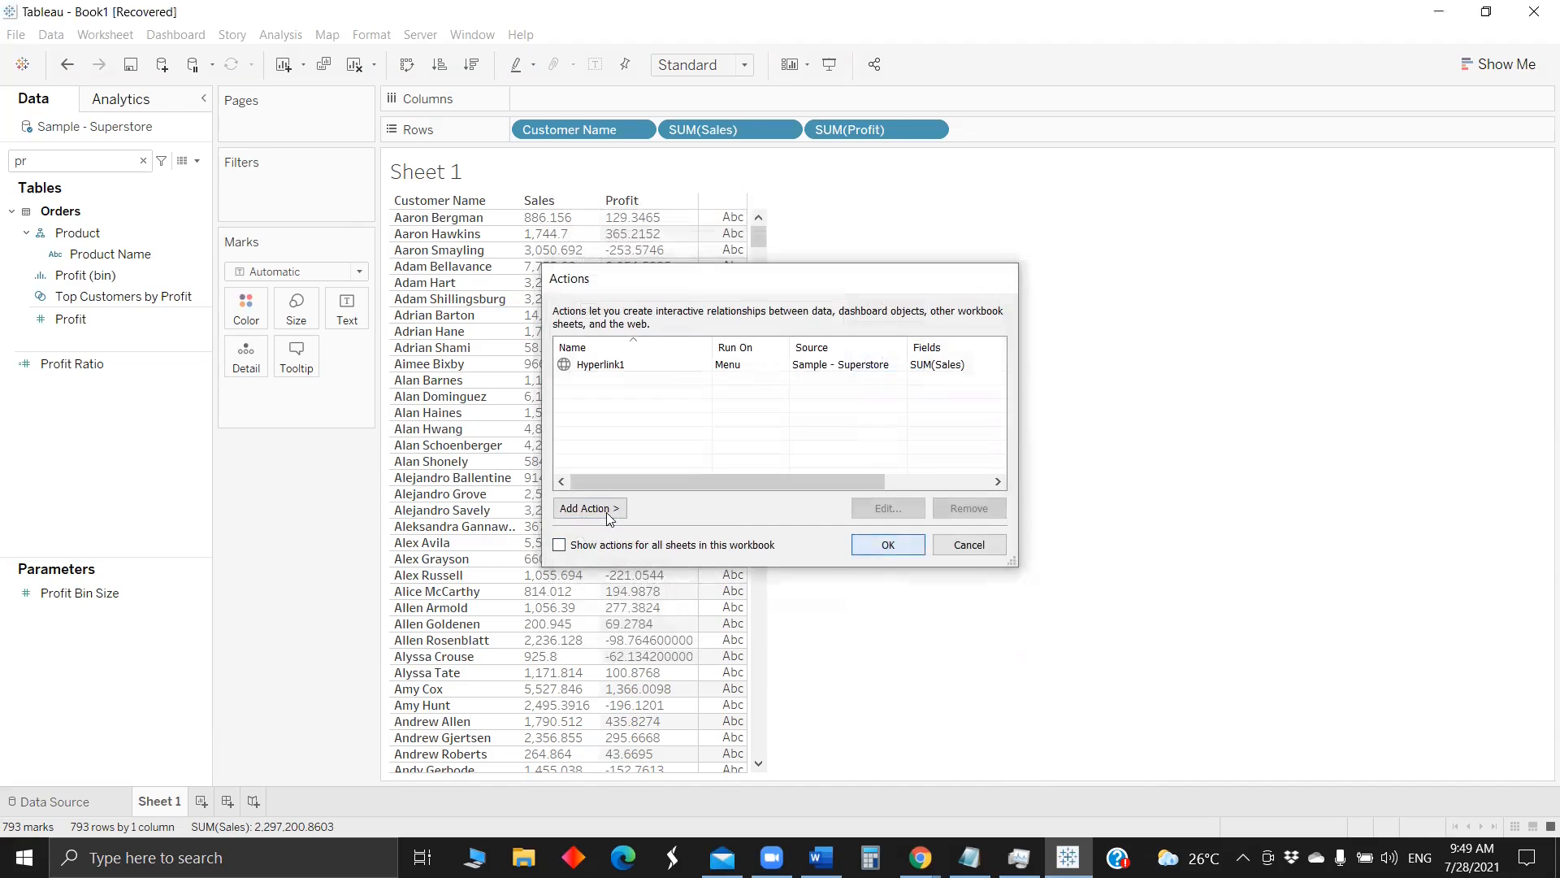
- Run Hyperlink1 for one customer in the table, review the drafted e-mail in Mail, and return to Tableau
click(443, 396)
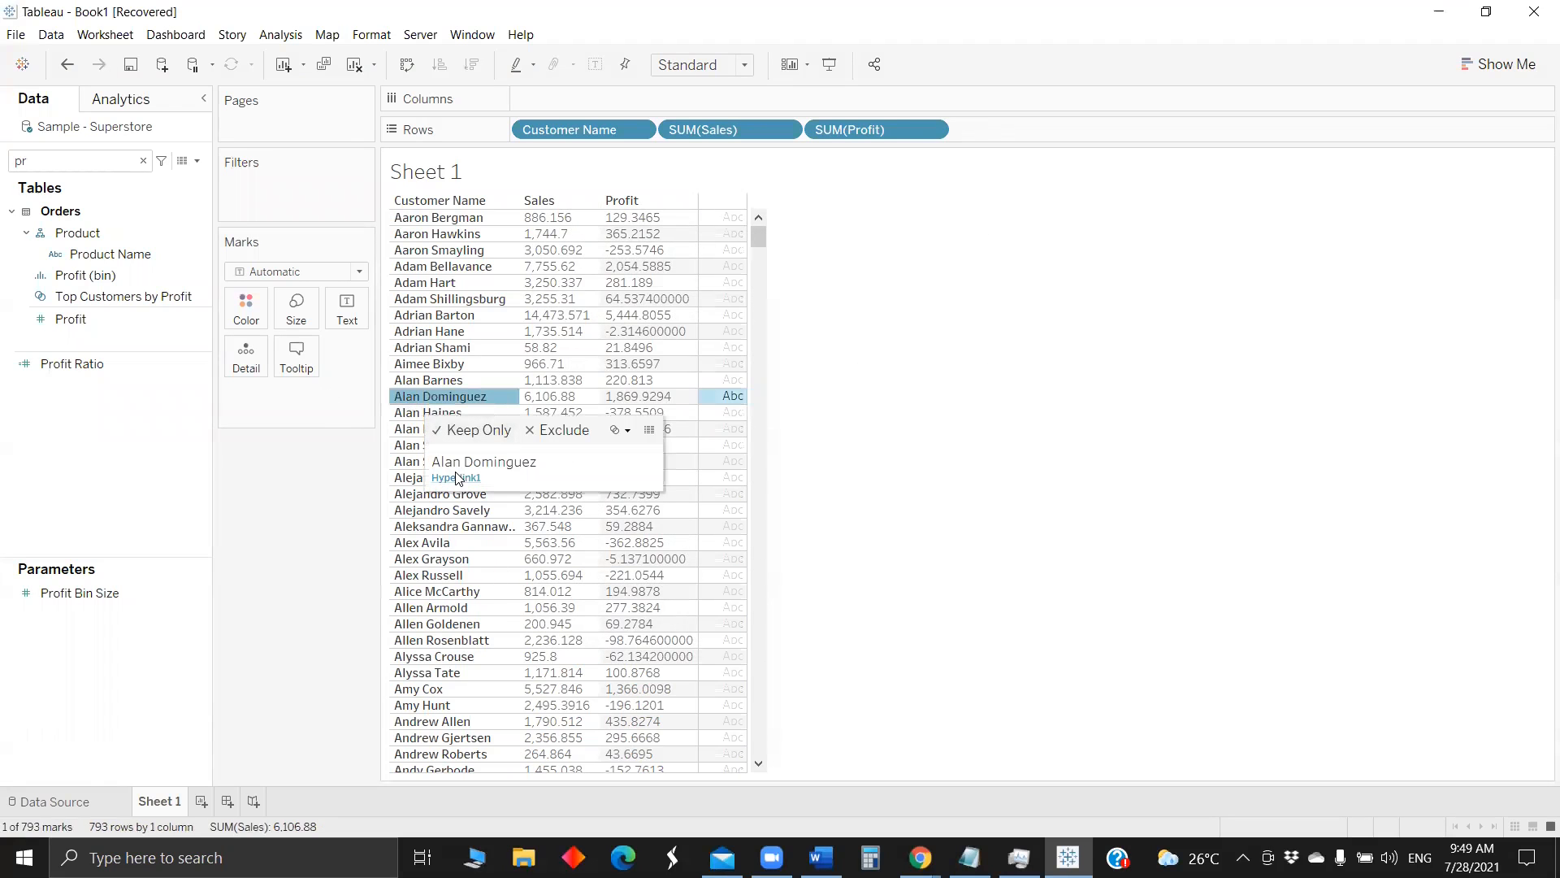
click(456, 478)
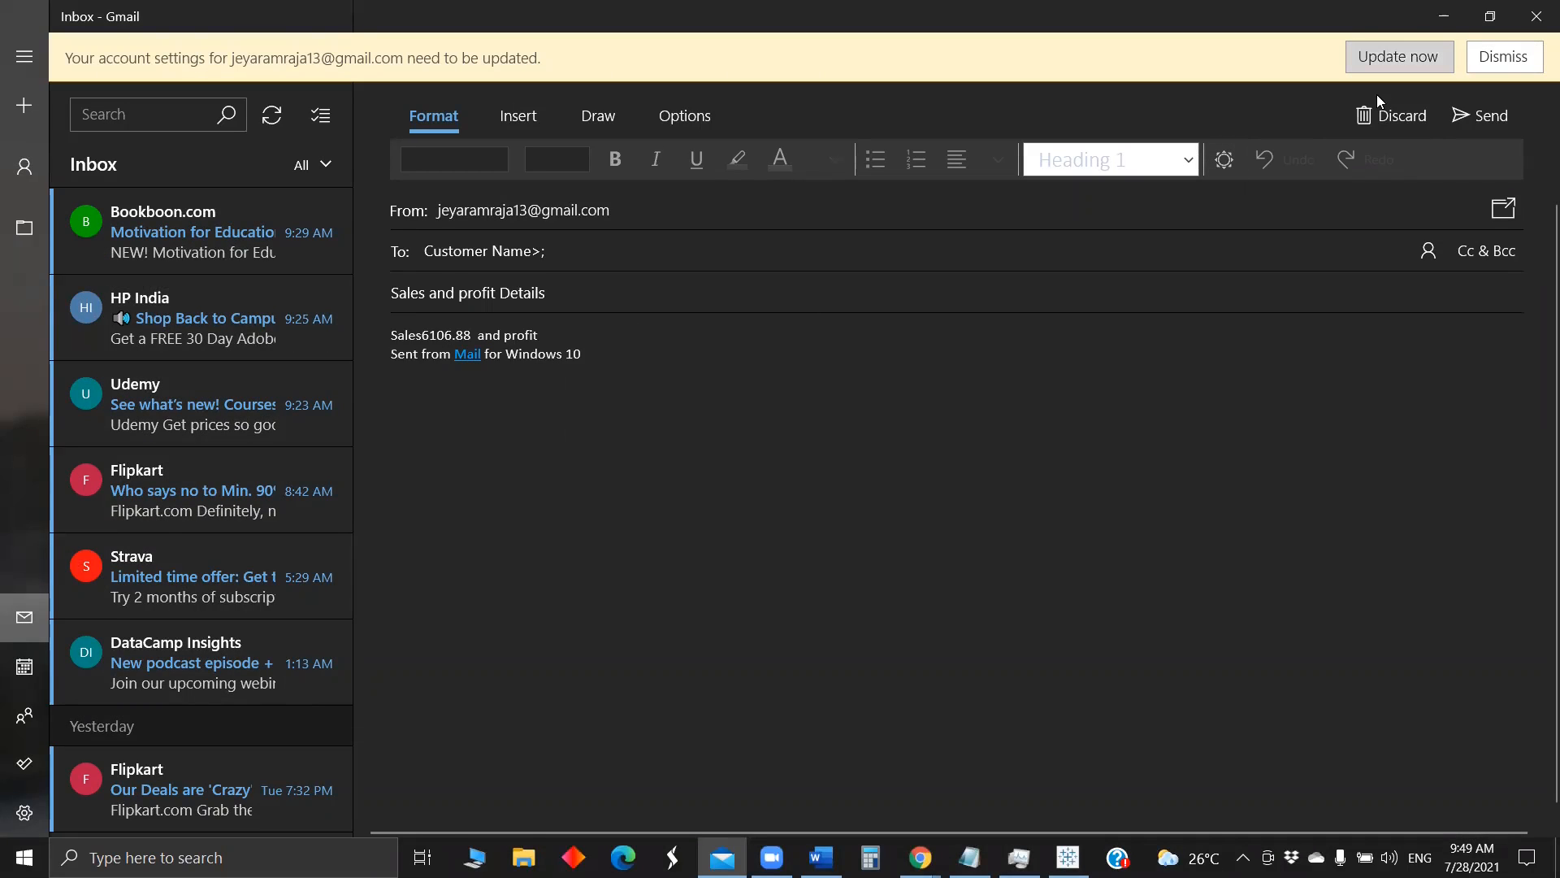
click(1433, 8)
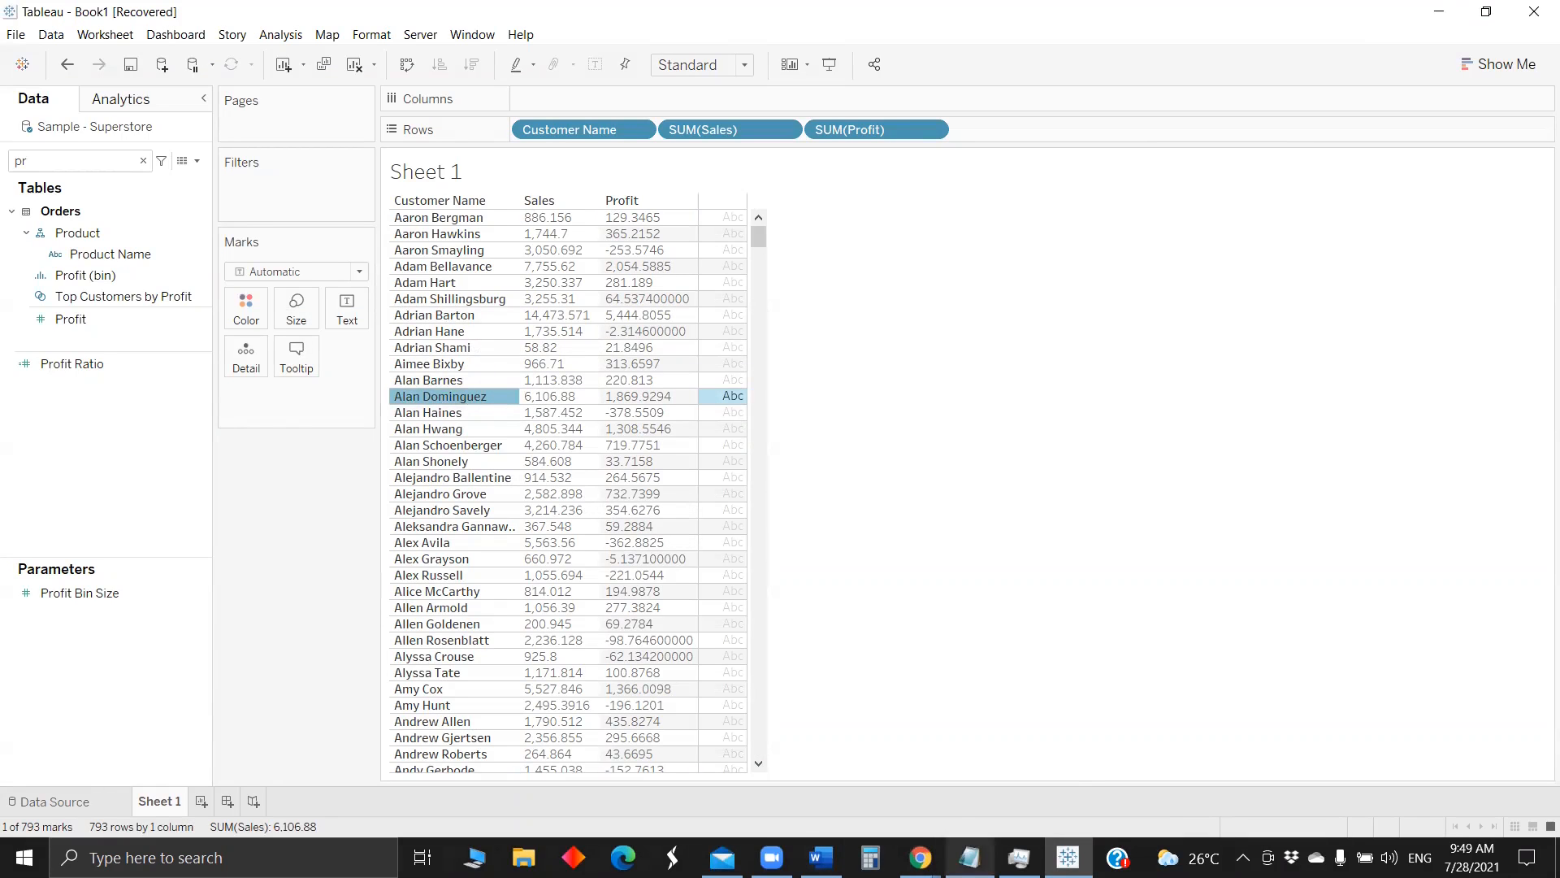
mouse_move(969, 855)
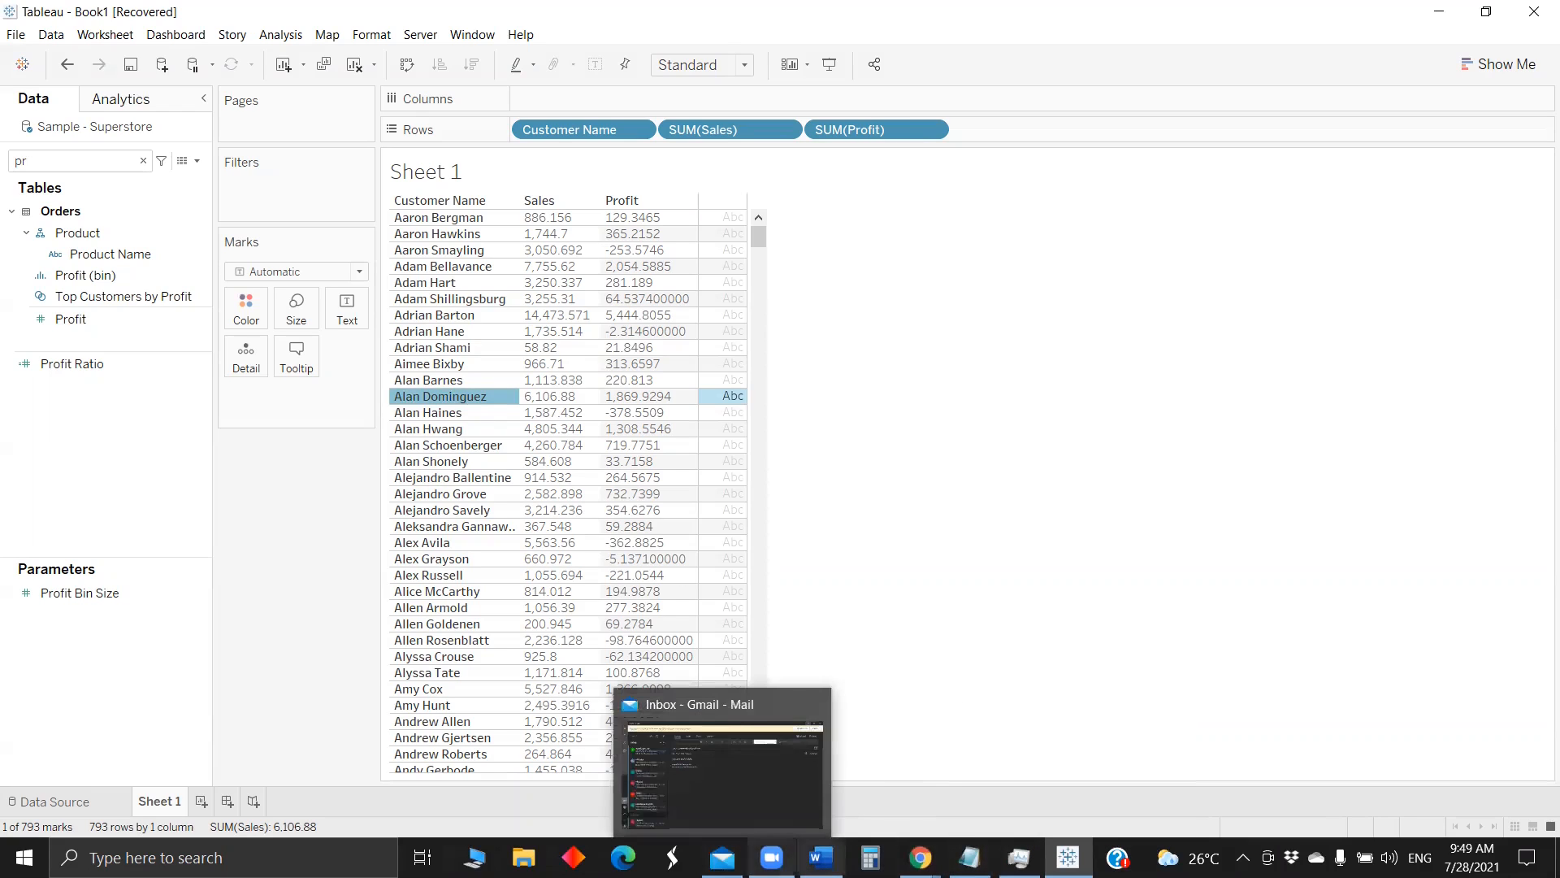
mouse_move(821, 857)
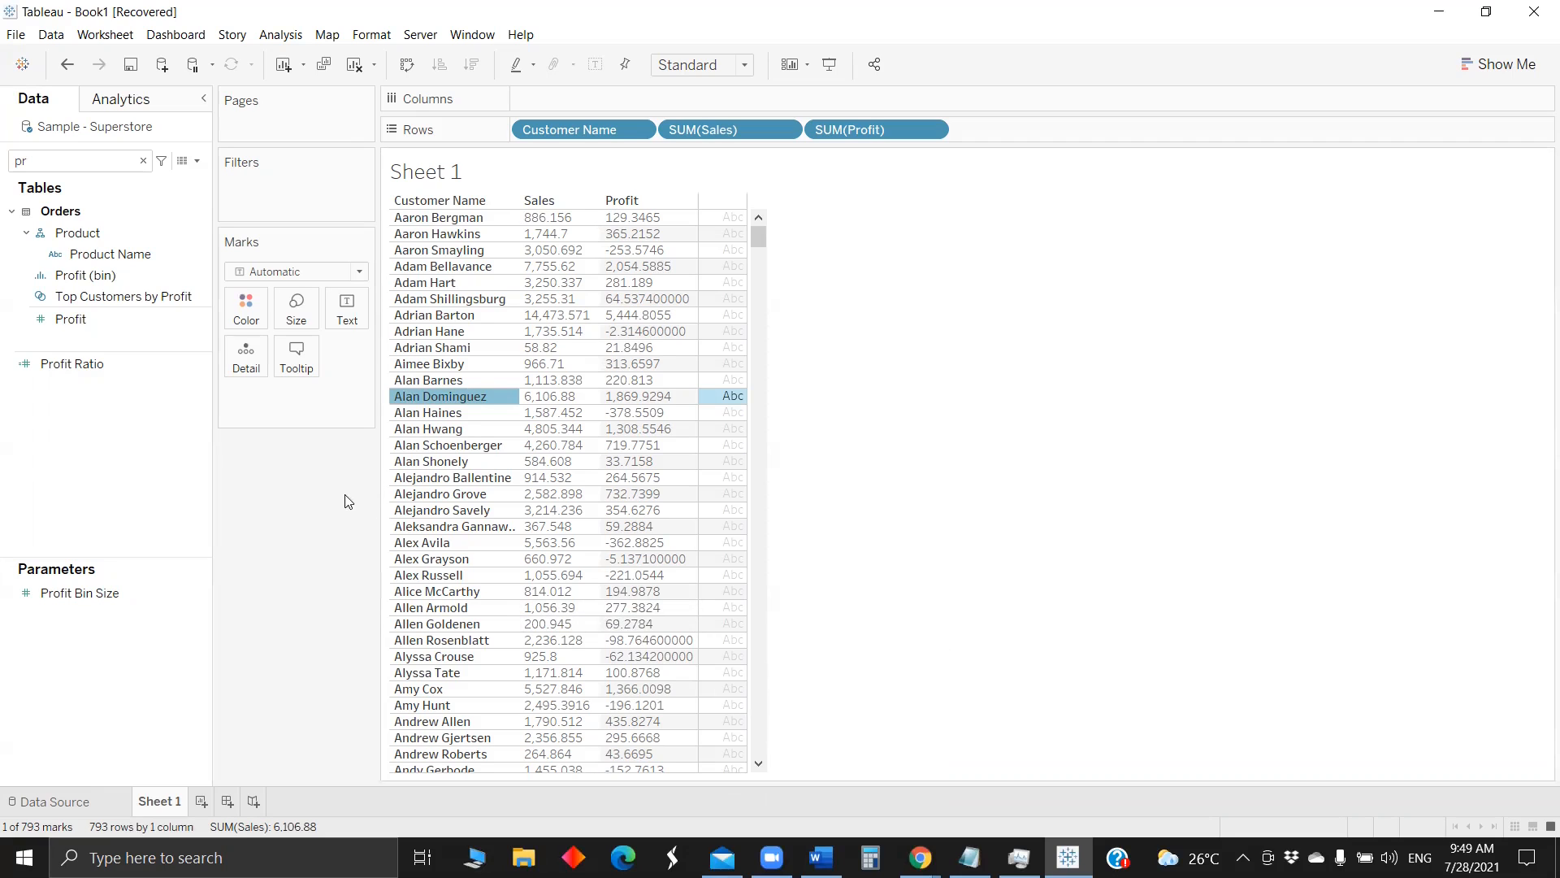
- Create a calculated field named Subject
click(197, 160)
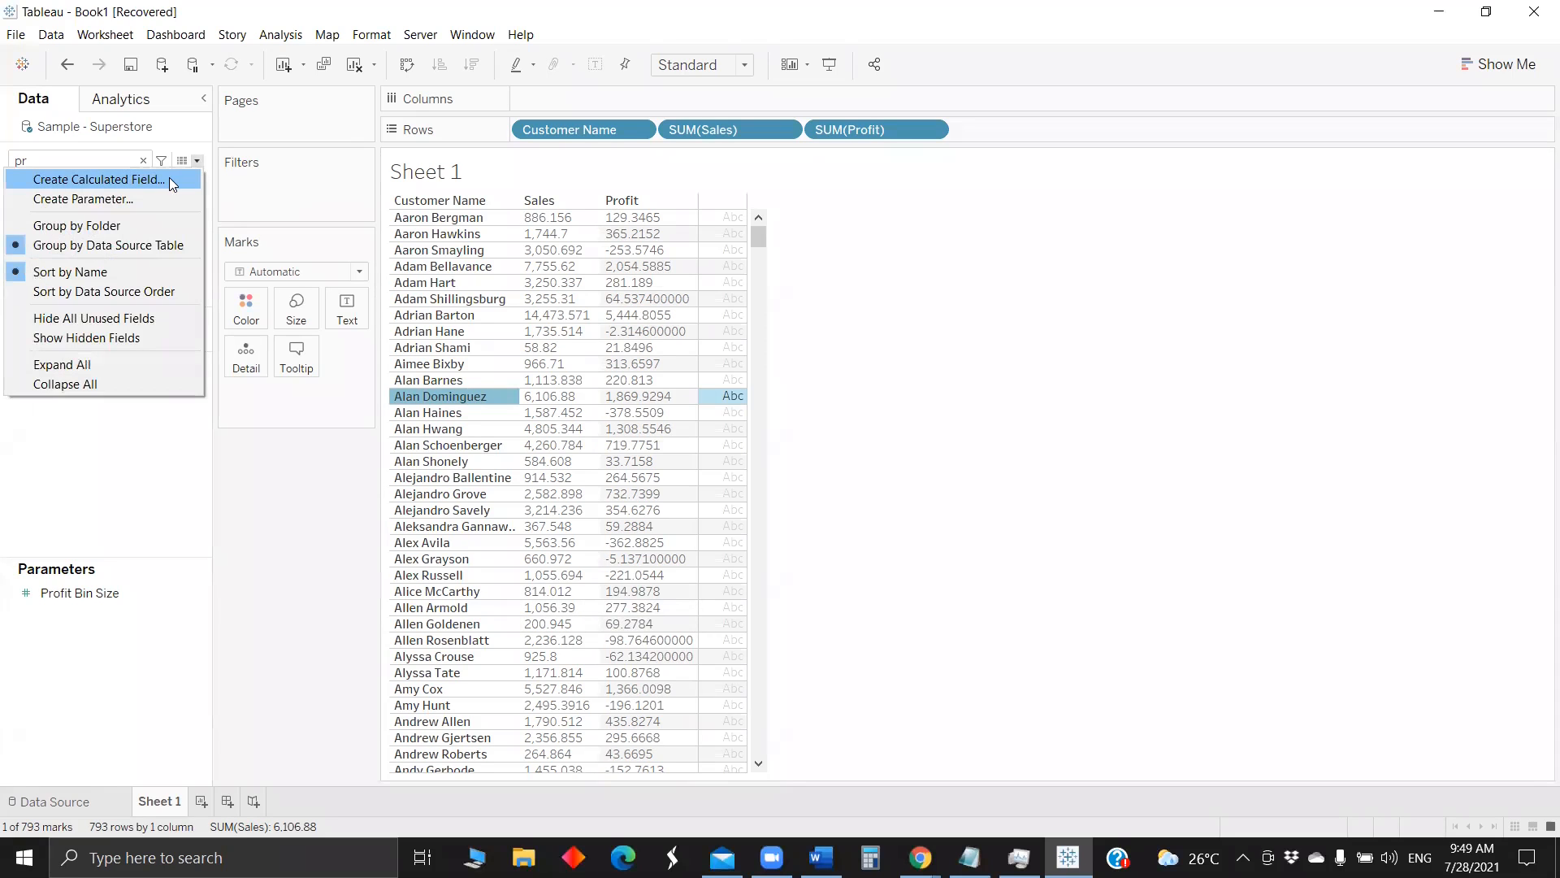
click(169, 177)
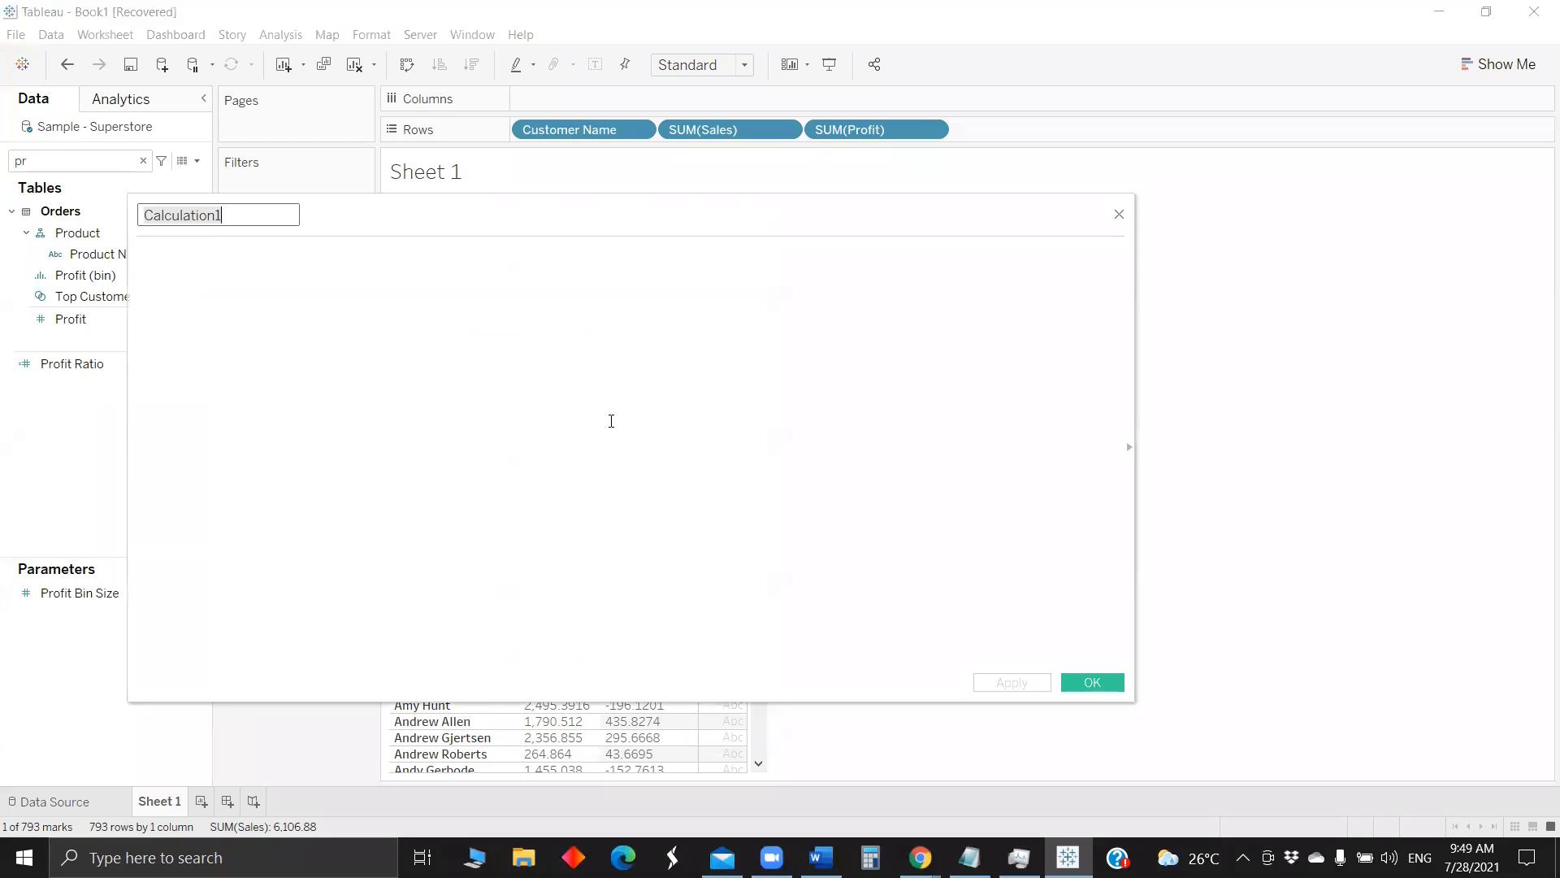
key(BackSpace)
text(Sun=bje)
key(BackSpace)
key(BackSpace)
key(BackSpace)
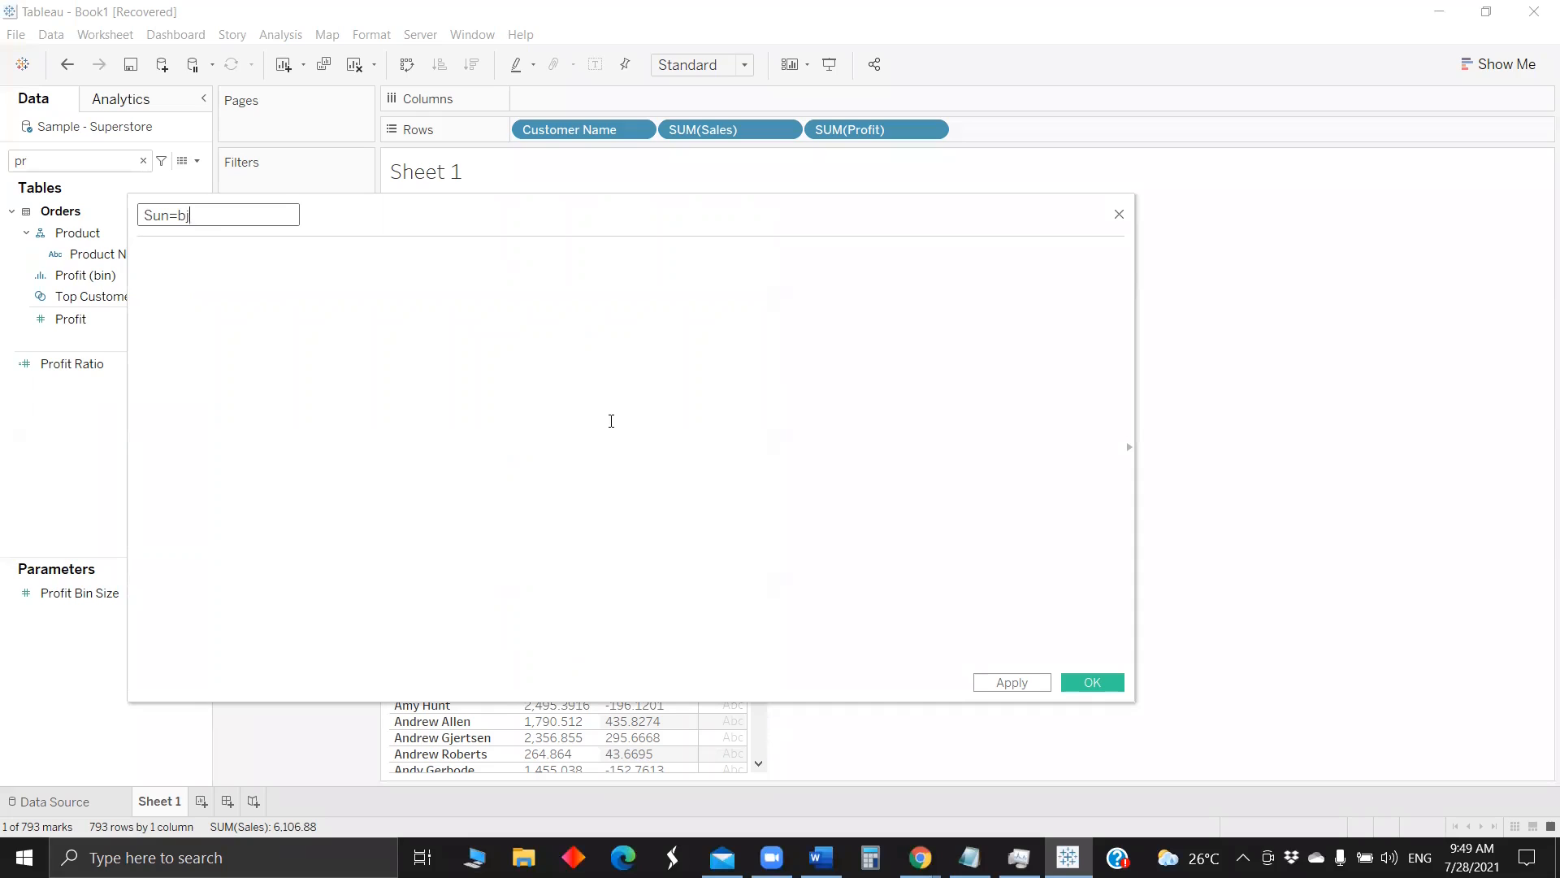
key(BackSpace)
key(BackSpace)
key(BackSpace)
text(ubject)
- Start the Subject formula with the greeting "Hi Good Morning" followed by a plus operator
click(519, 418)
text(H)
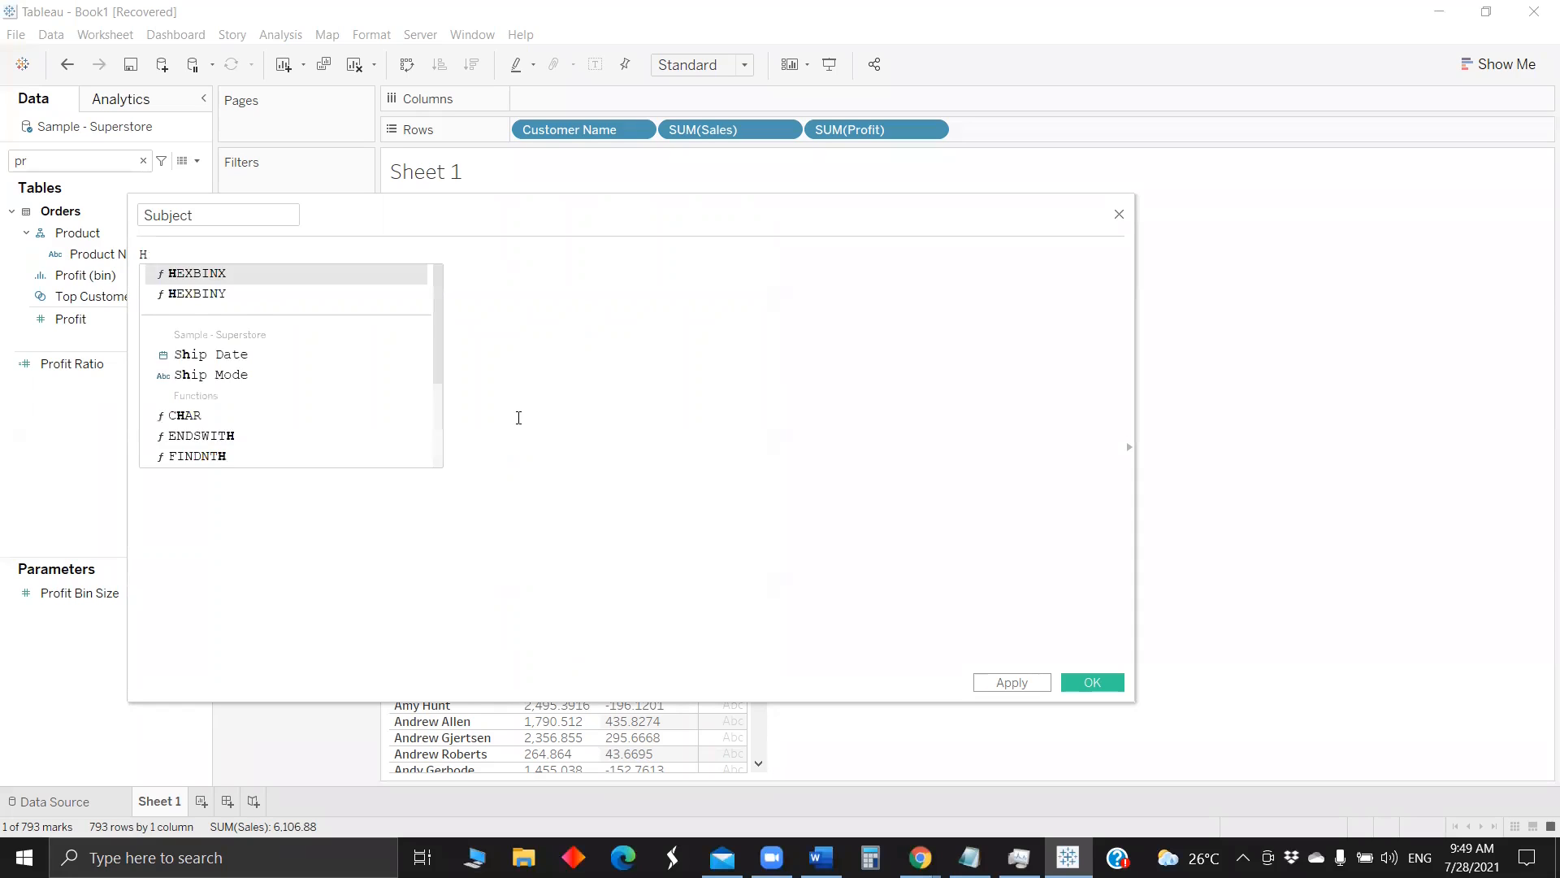
text(i Good Morning")
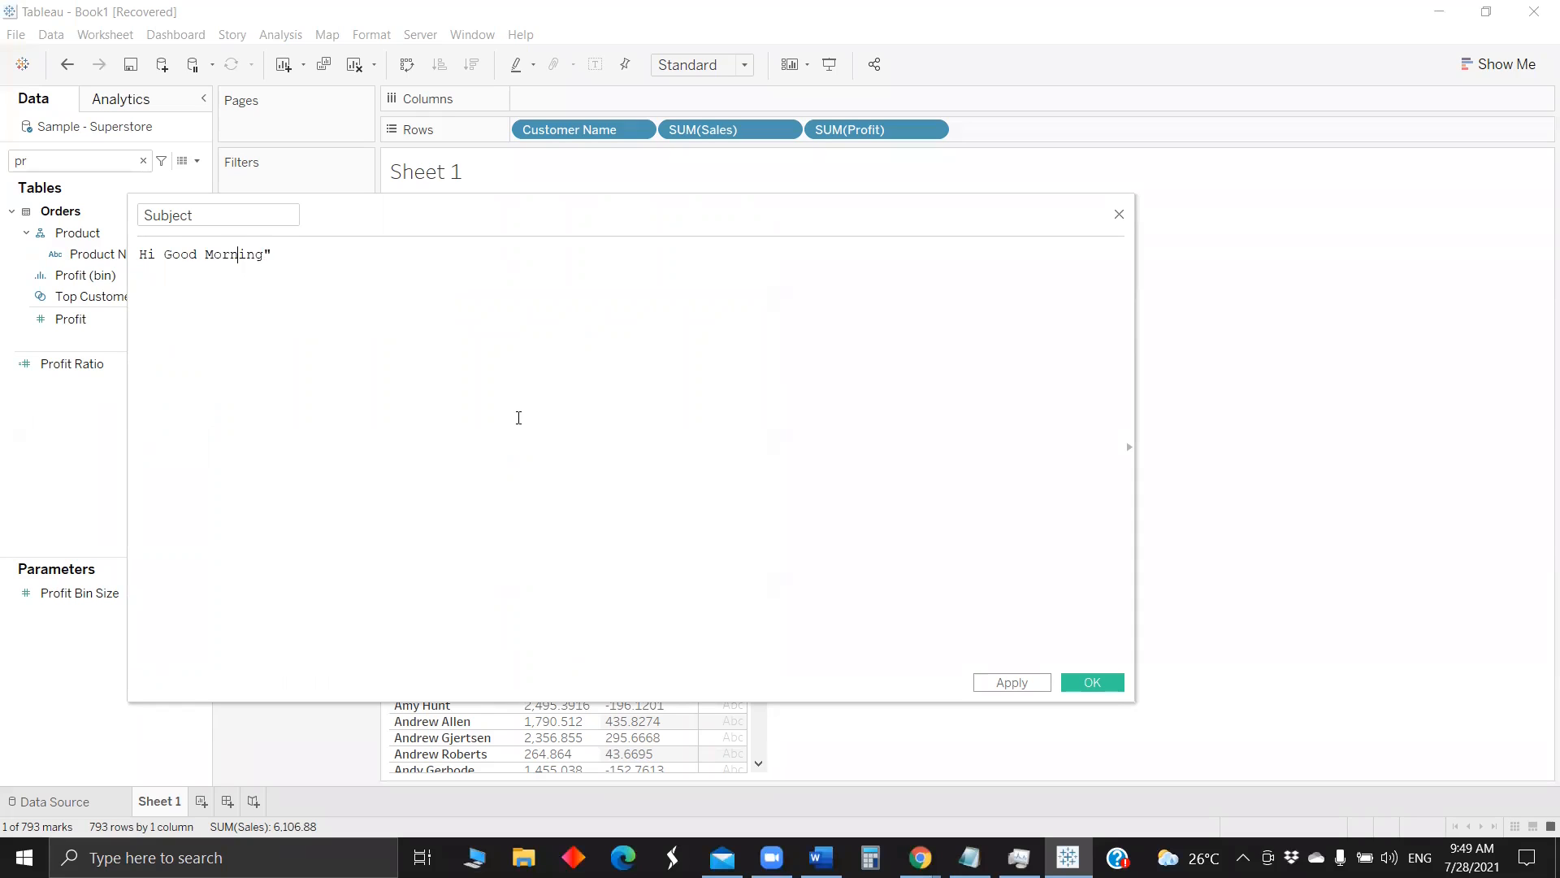
key(Home)
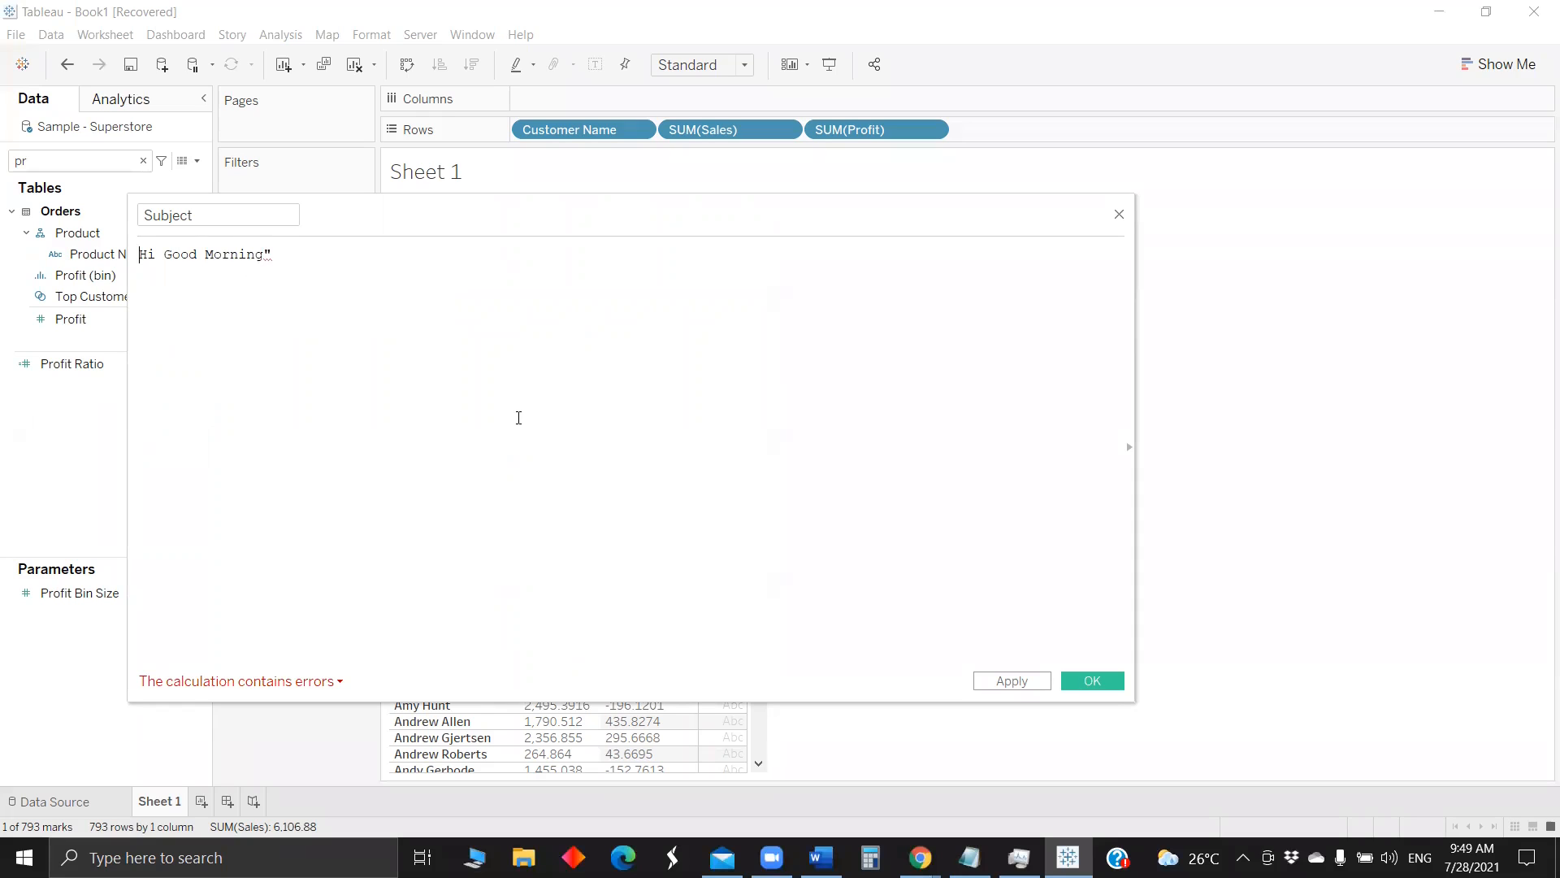
text(")
key(End)
text(+)
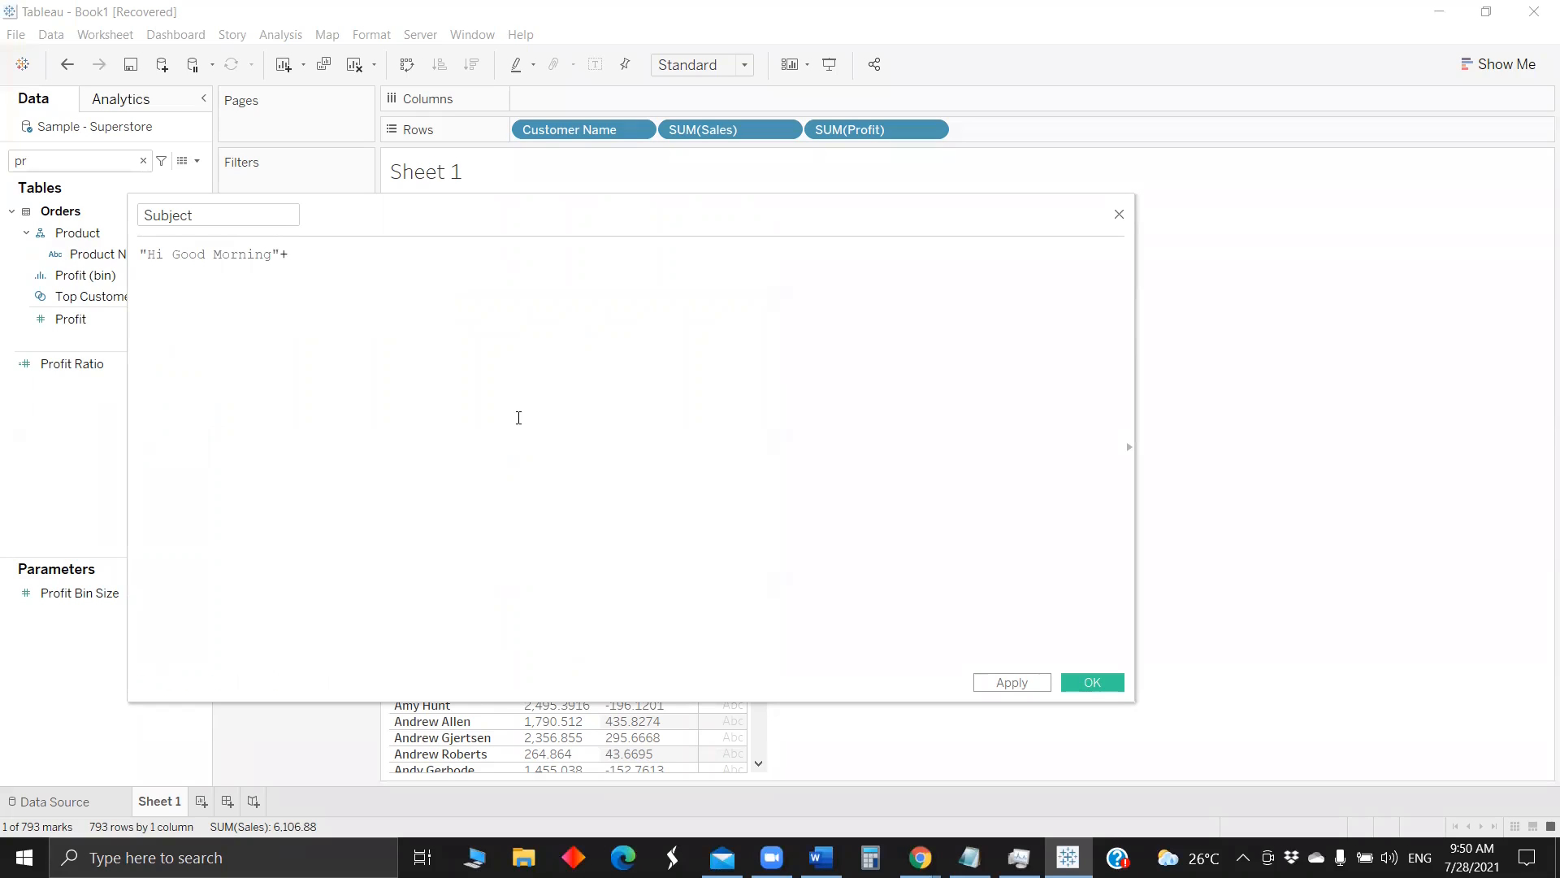
- Add a line to the formula with the text label "Sales:" and SUM([Sales])
text("Sal)
text(es")
text(")
text(:)
key(Right)
text(SUM(sa)
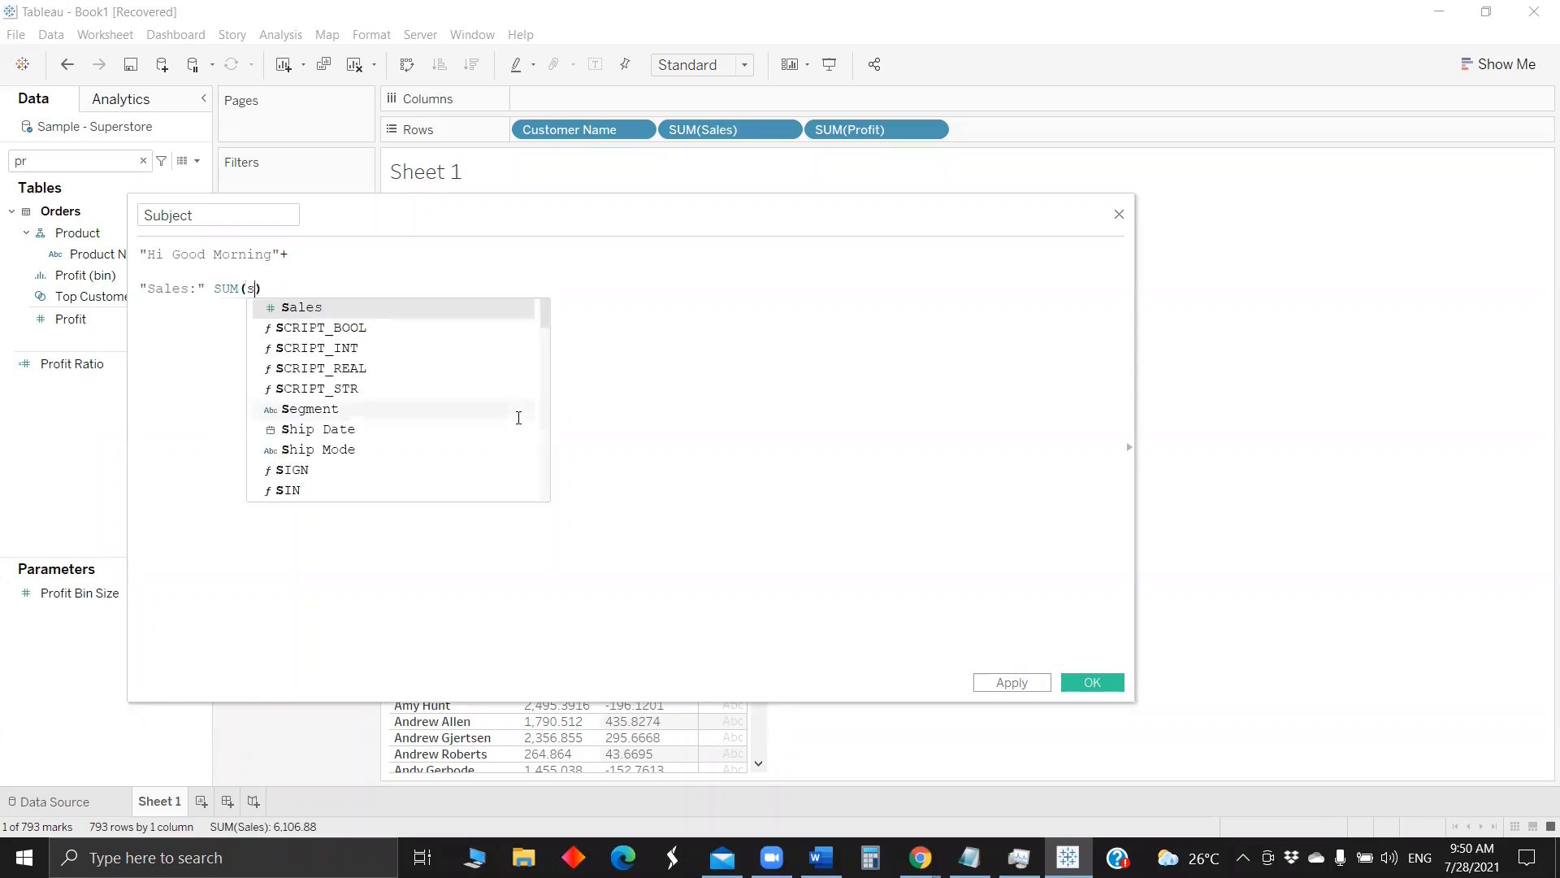
key(Return)
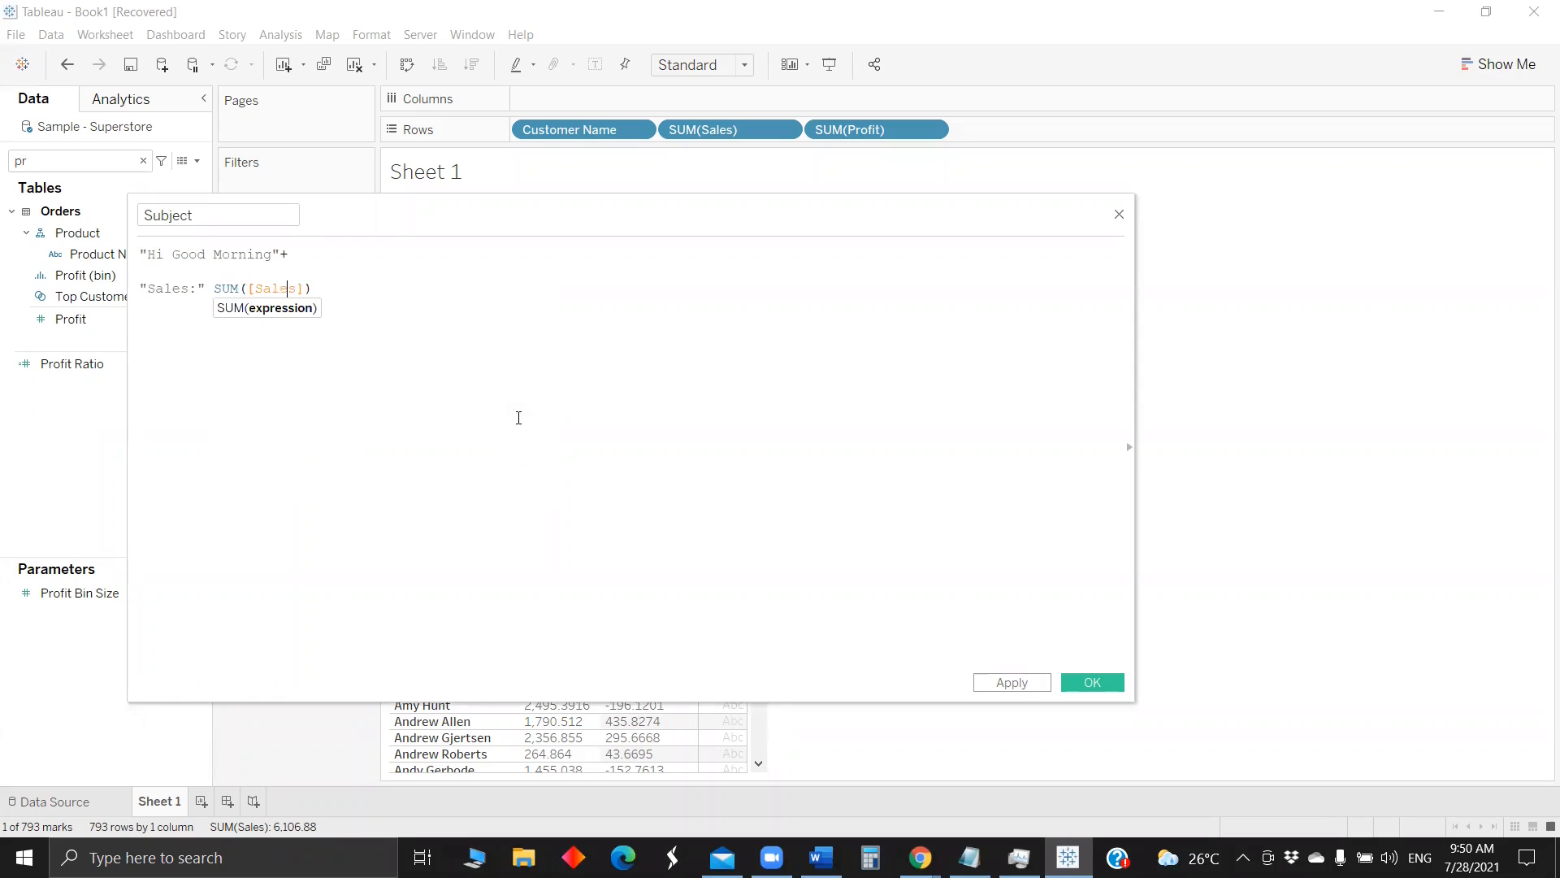
- Convert the sales sum to text with str() and join it to the "Sales:" label with a plus operator
key(Left)
key(Left)
key(Left)
key(Left)
key(Left)
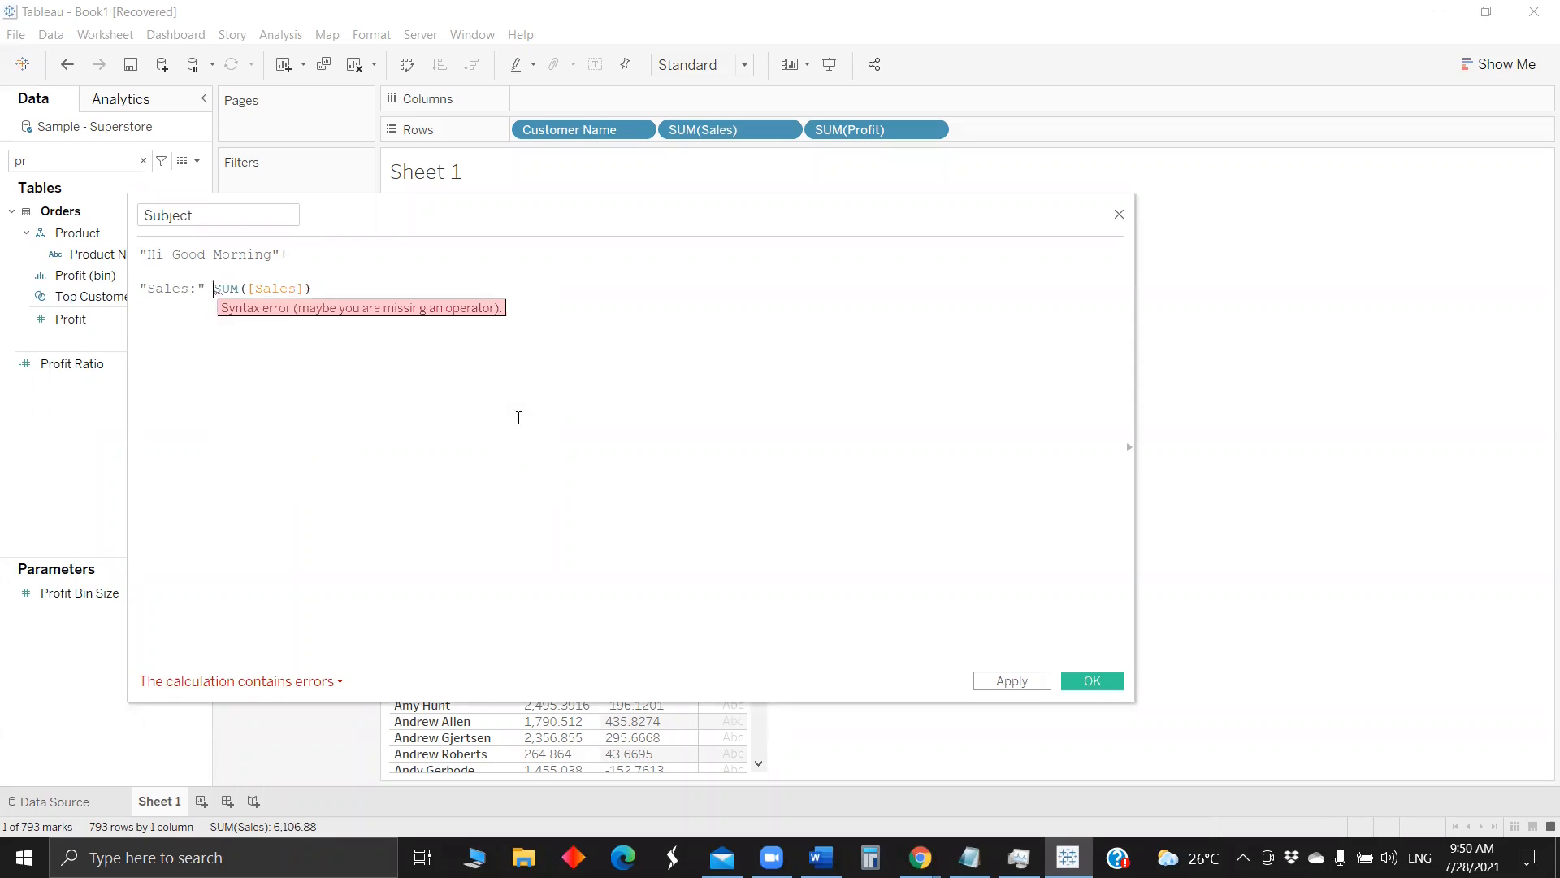
text(str()
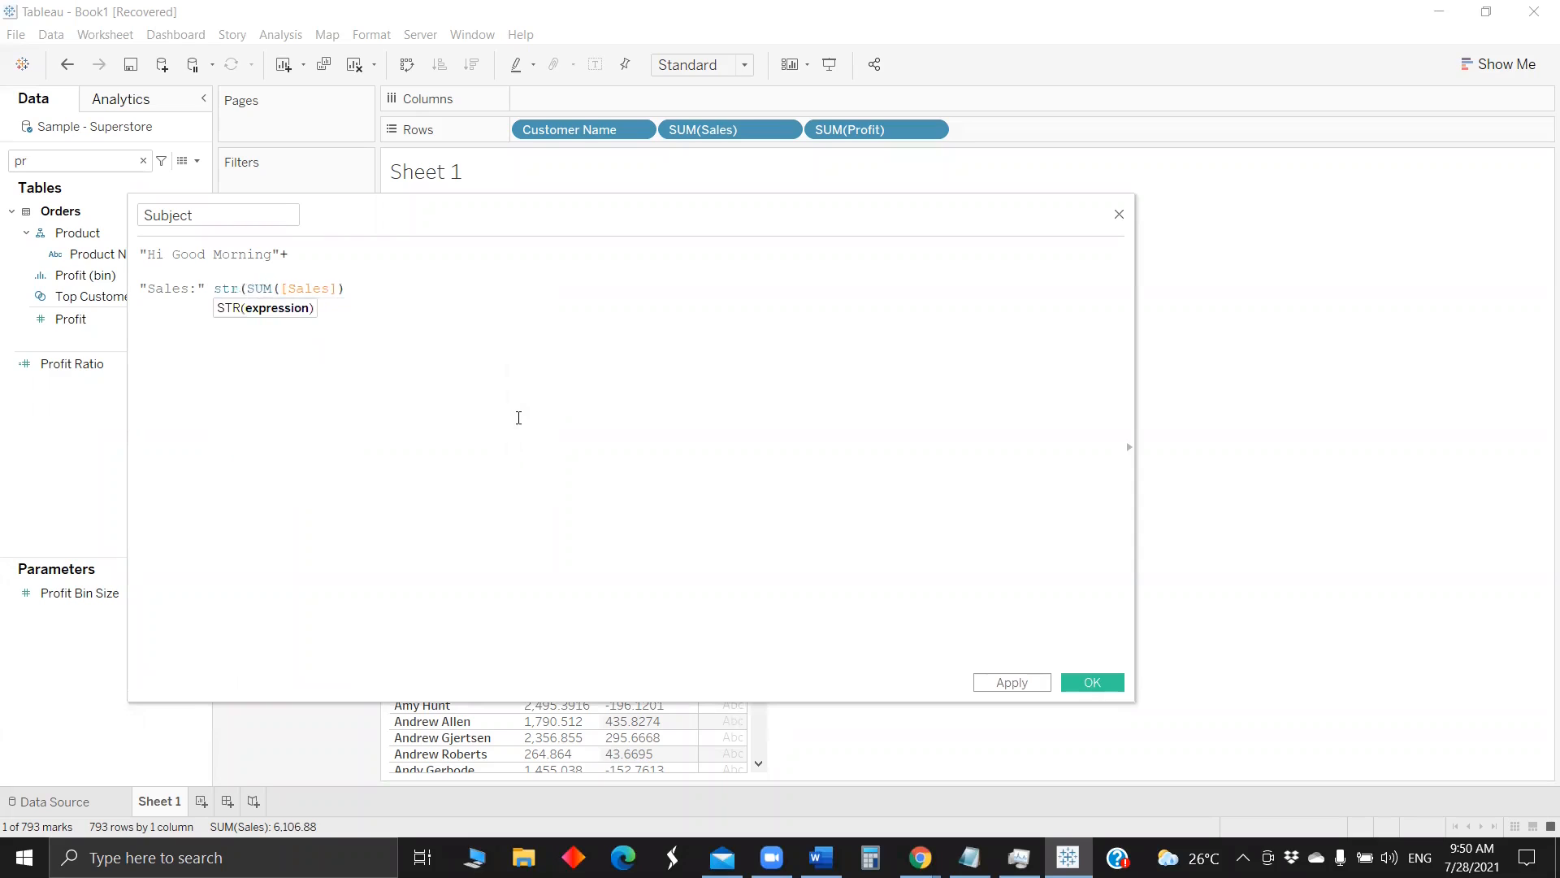
key(End)
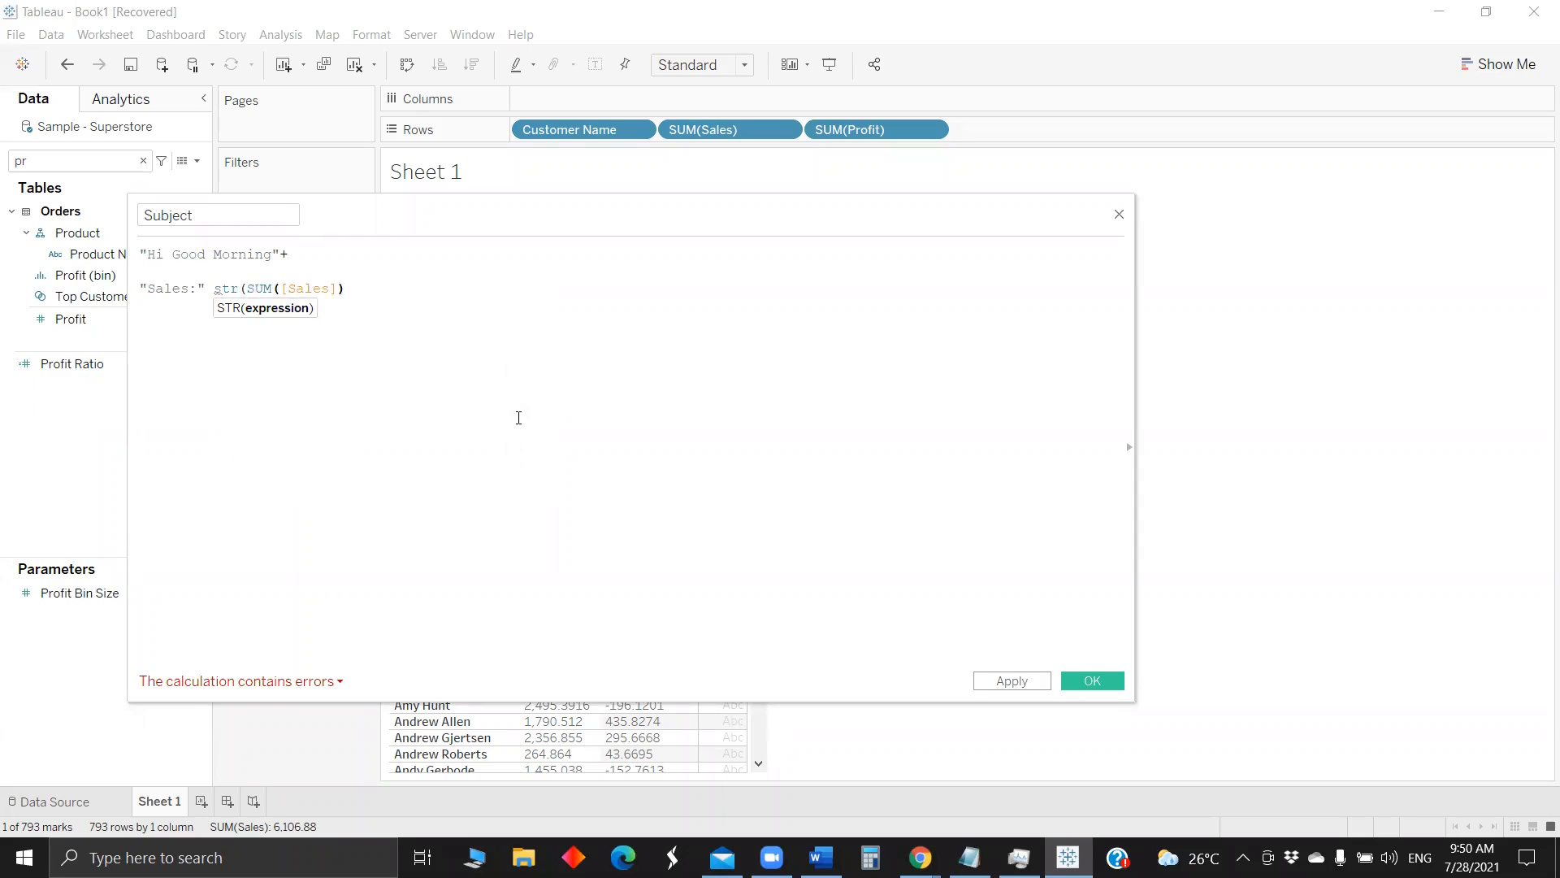
text())
key(Right)
text(+)
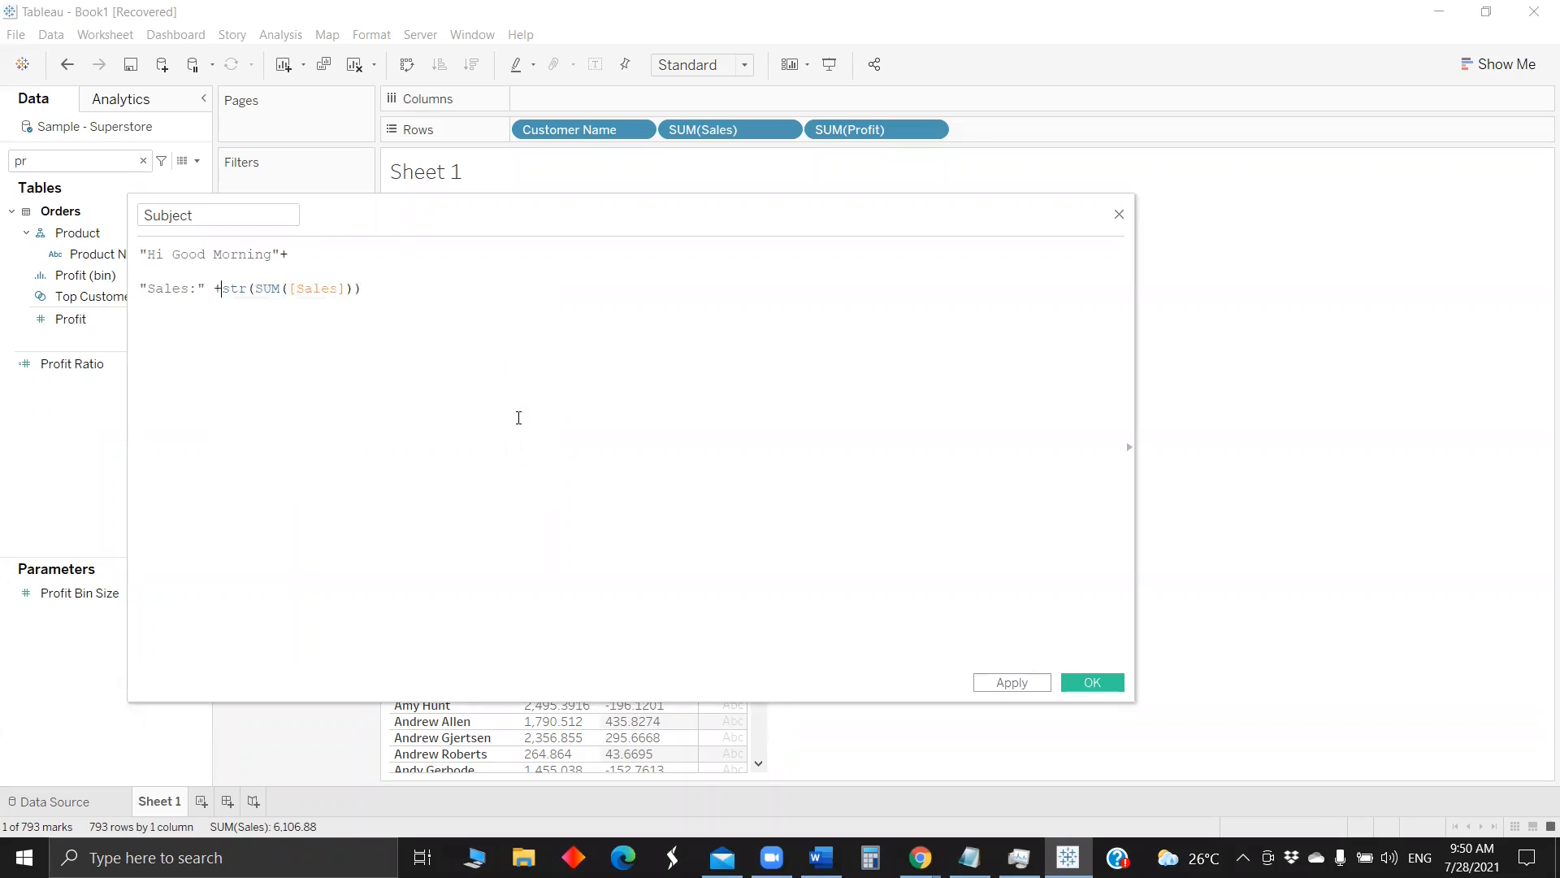
- Duplicate the "Sales:" + str(SUM([Sales])) line below itself in the Subject formula
triple_click(340, 286)
key(ctrl+c)
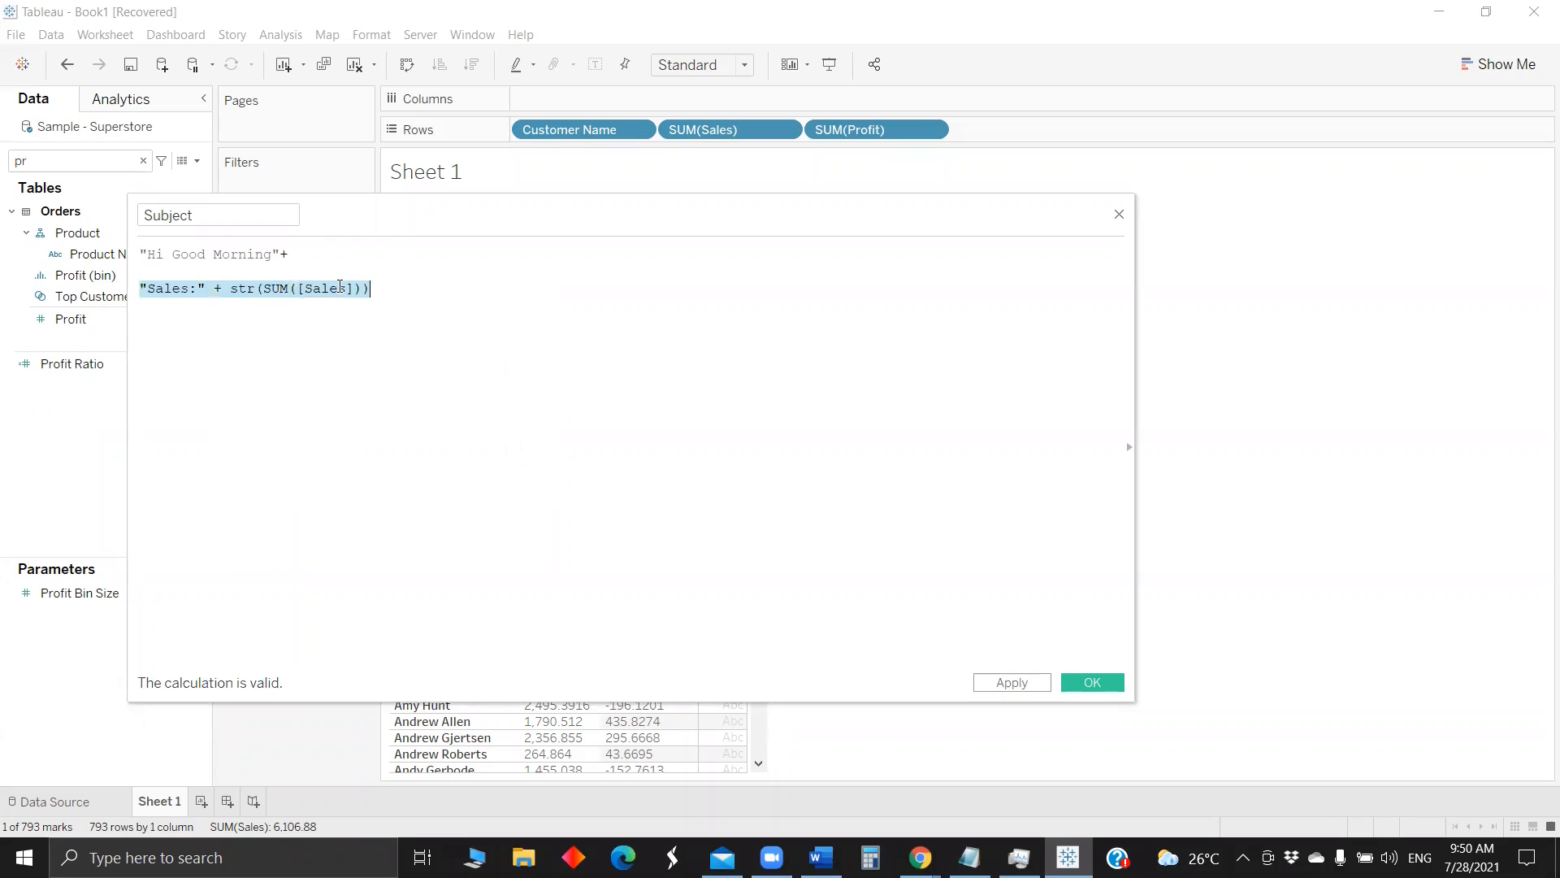
click(386, 291)
key(Return)
key(ctrl+v)
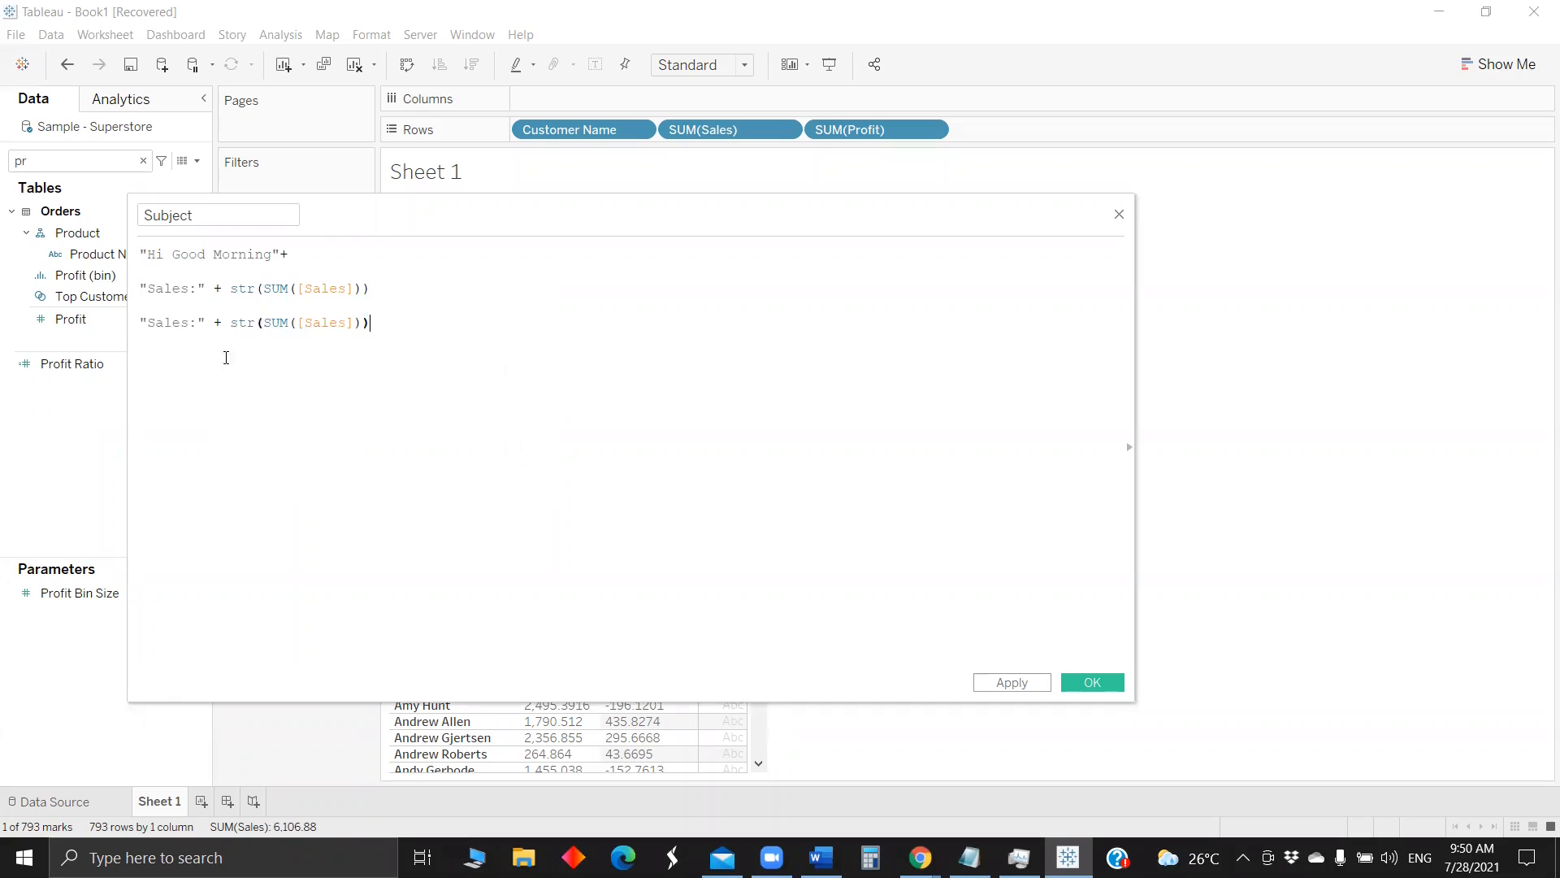
- Change the duplicated line of the Subject formula to the label "Profit:" and the sum of [Profit]
double_click(163, 323)
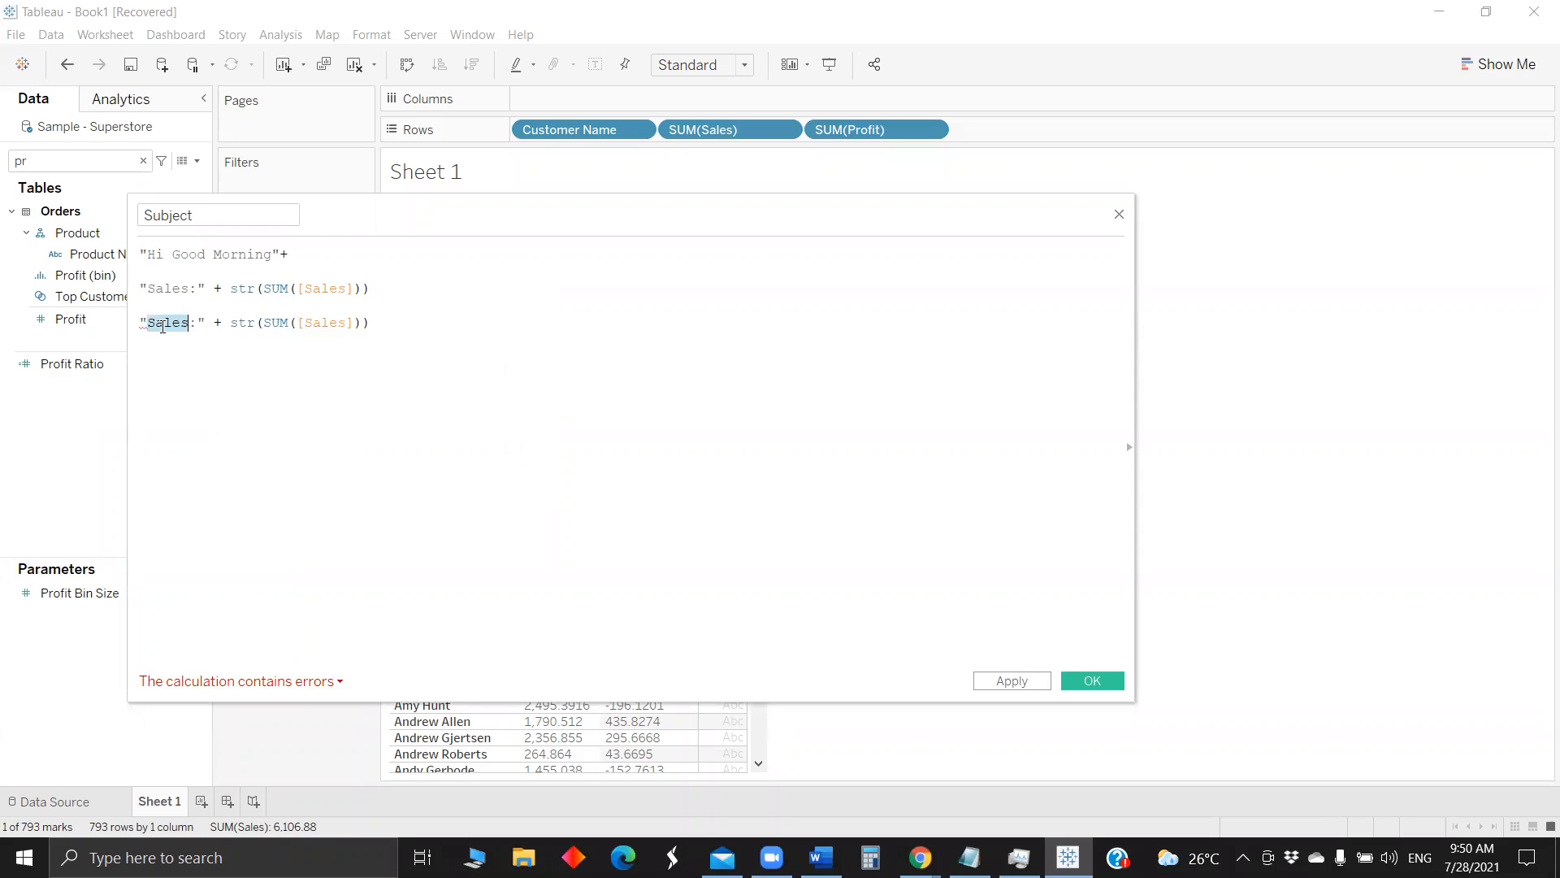
key(BackSpace)
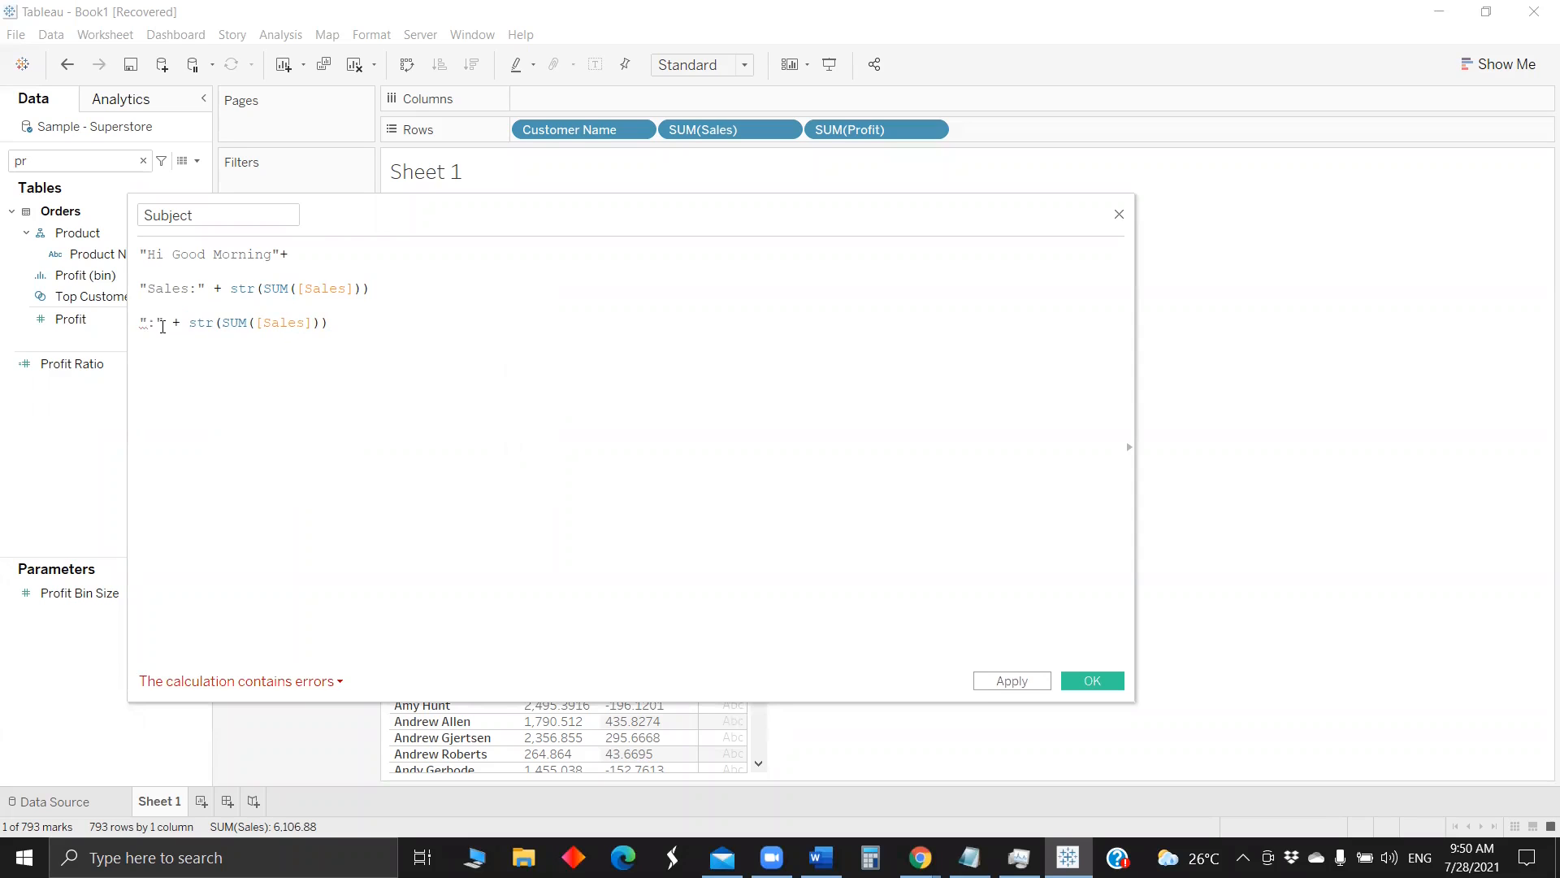
text(Profit)
double_click(333, 322)
text(pro)
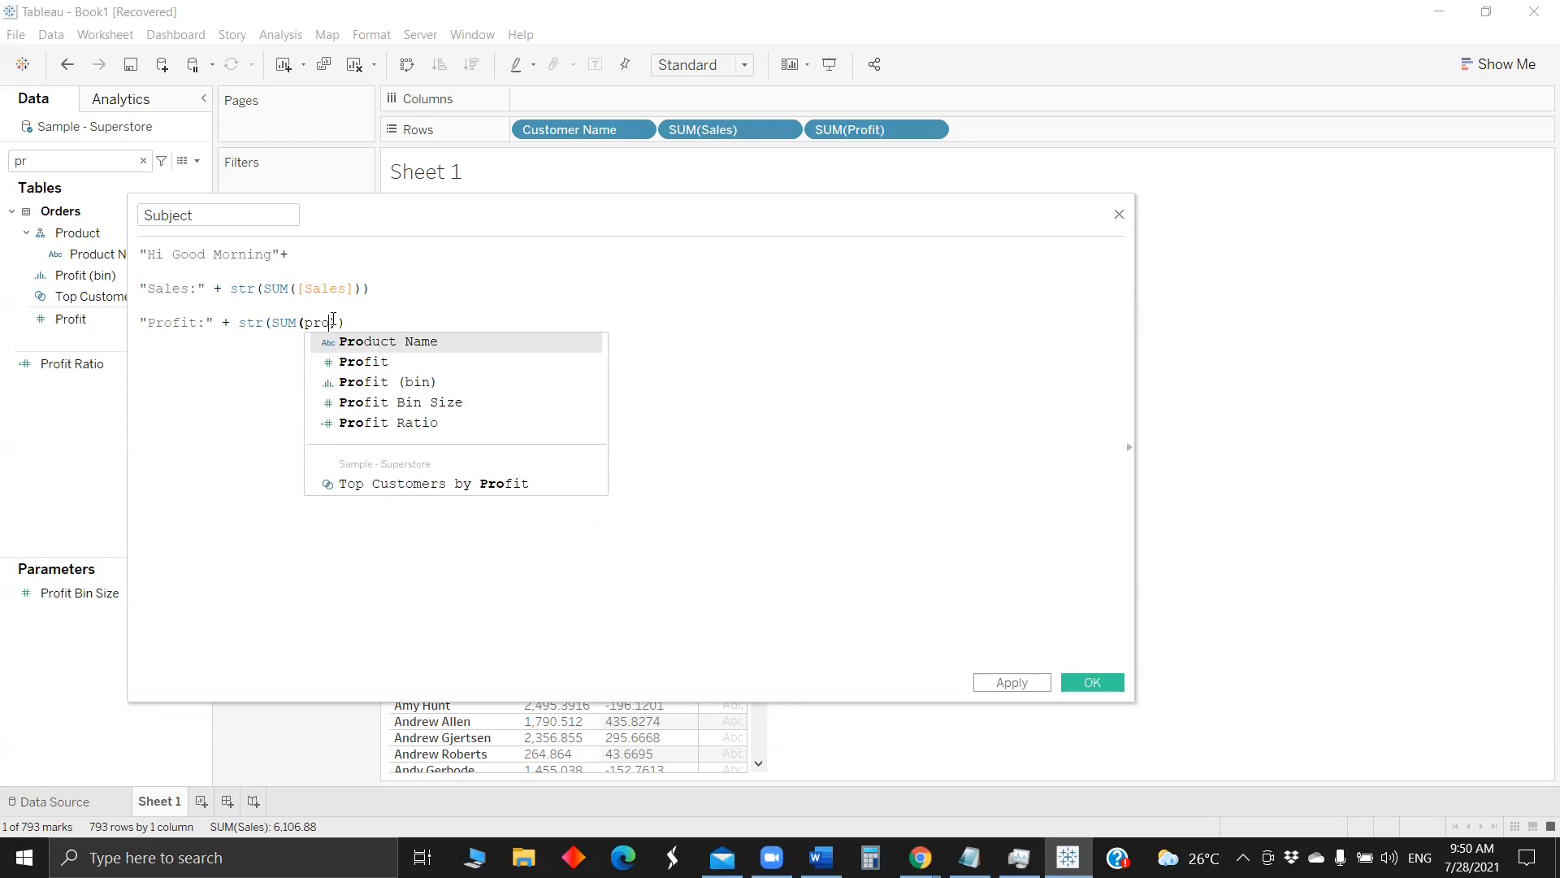
click(358, 362)
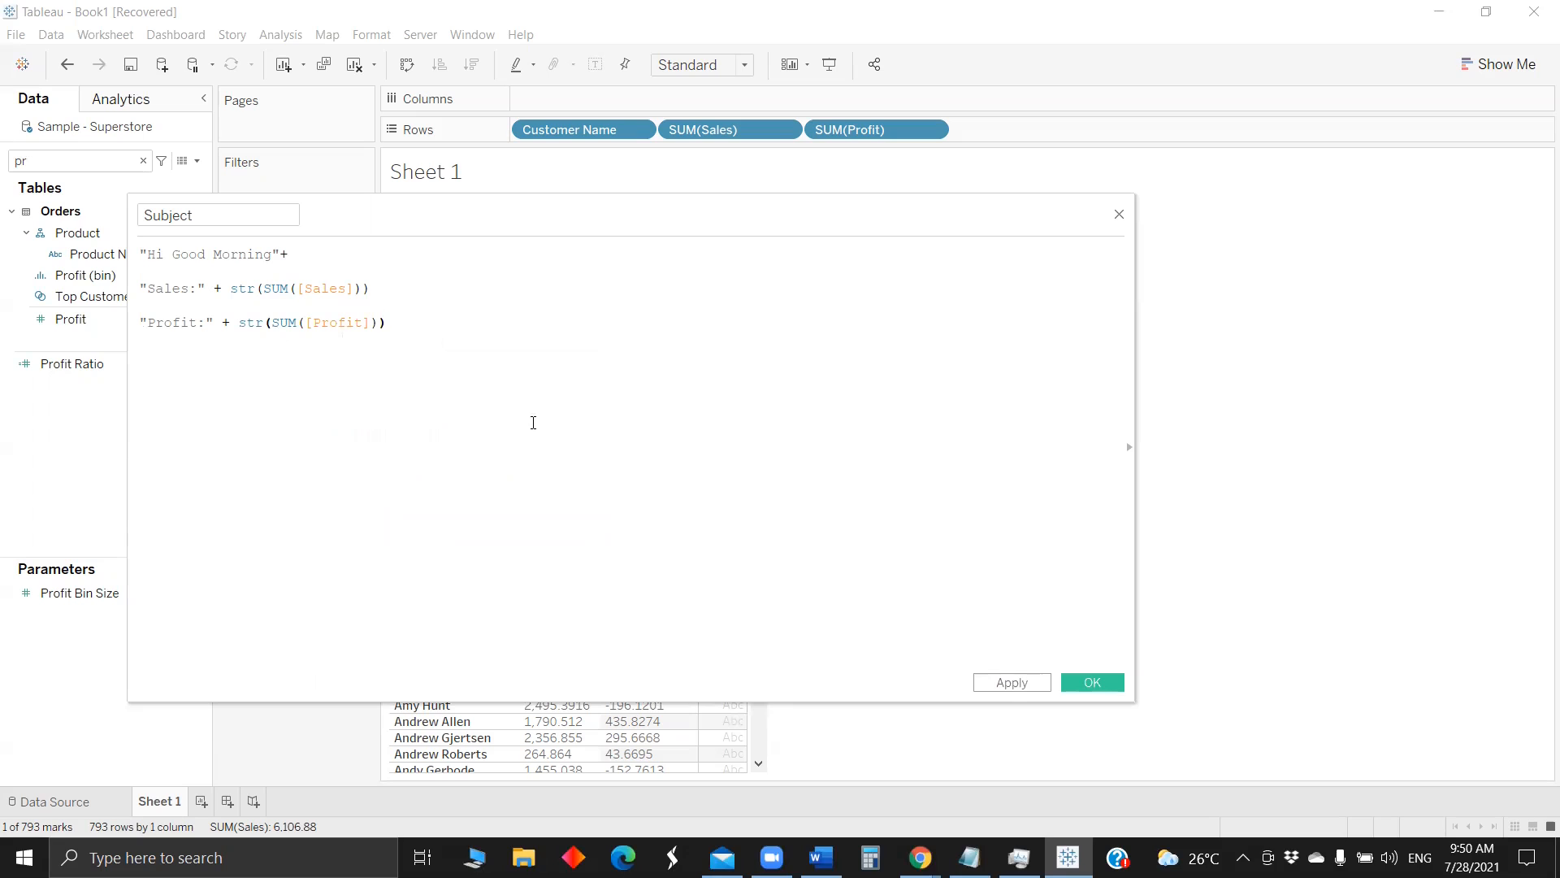
- Join the sales and profit lines with a plus operator and save the Subject calculation
click(284, 687)
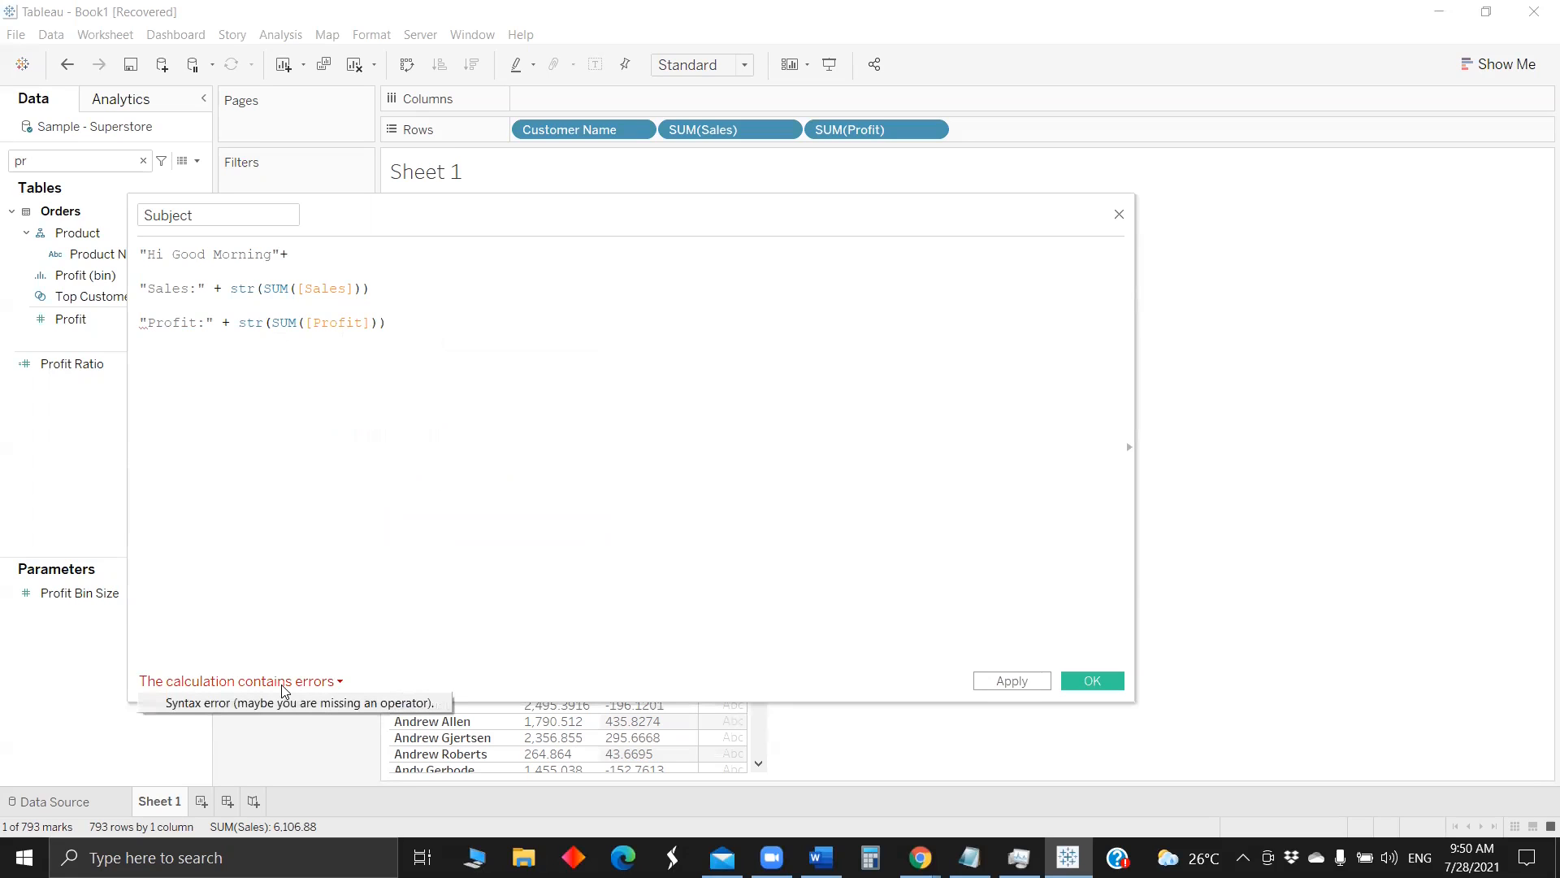
click(396, 286)
text(+)
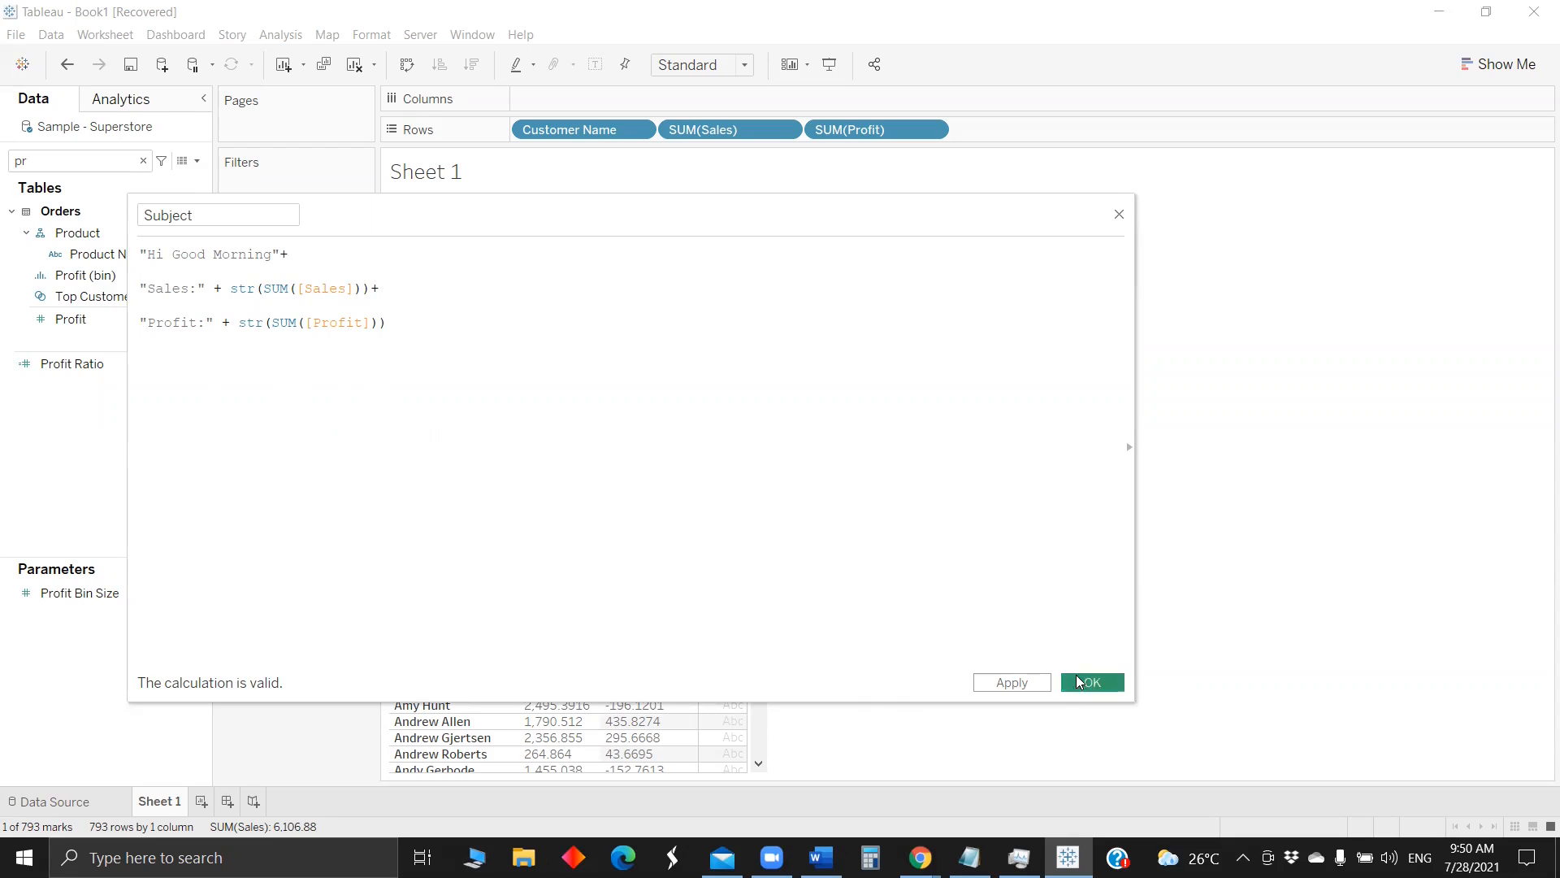
click(1079, 681)
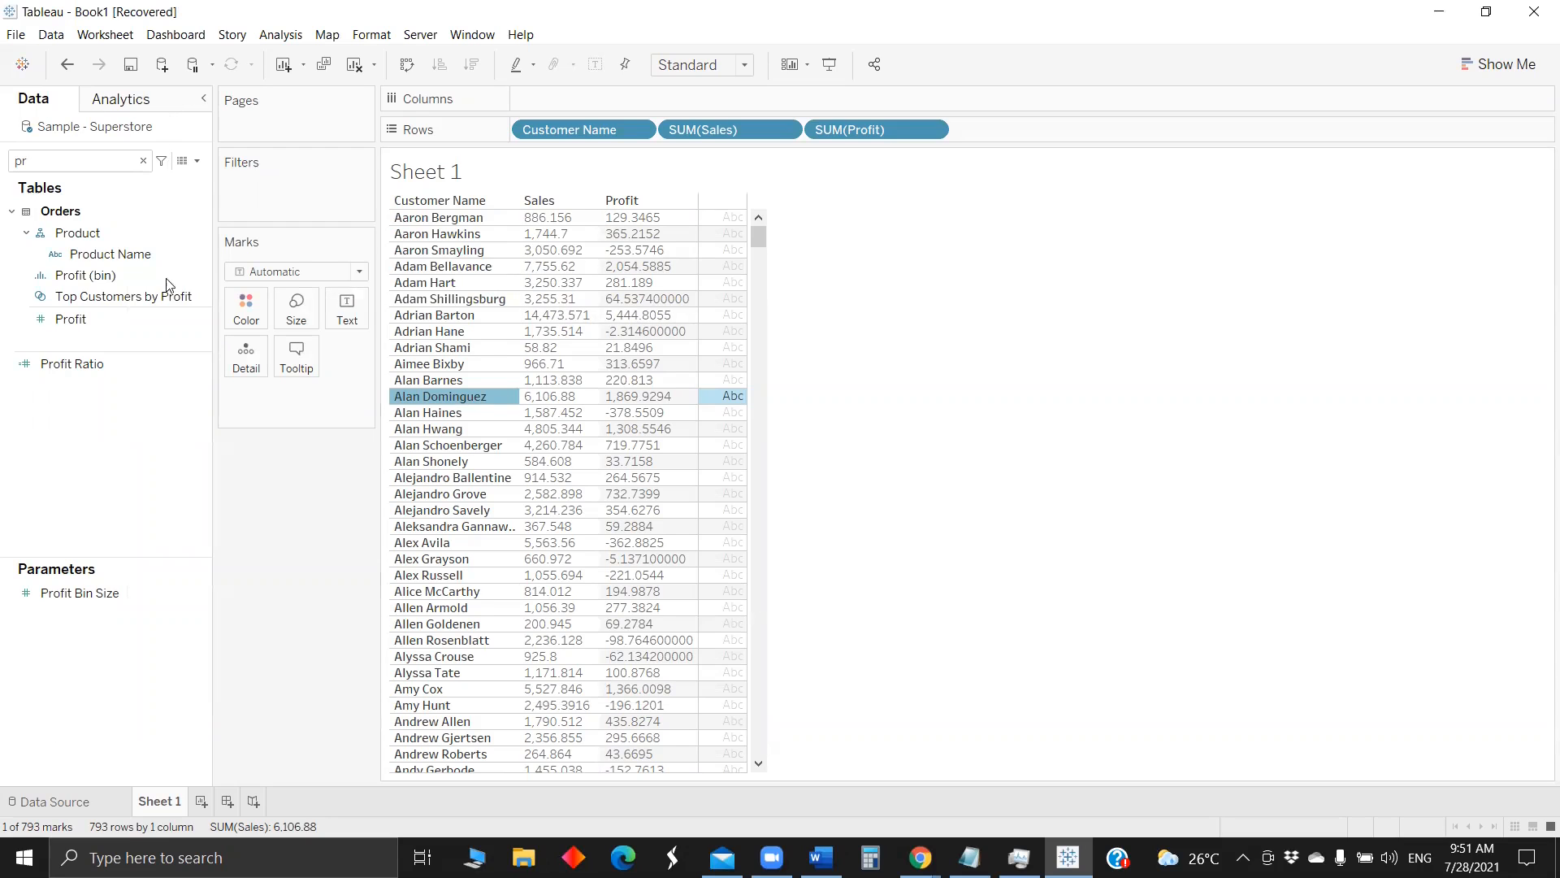
- Search the data fields for "su" and add the Subject field to the sheet's marks as a detail
double_click(94, 160)
text(ca)
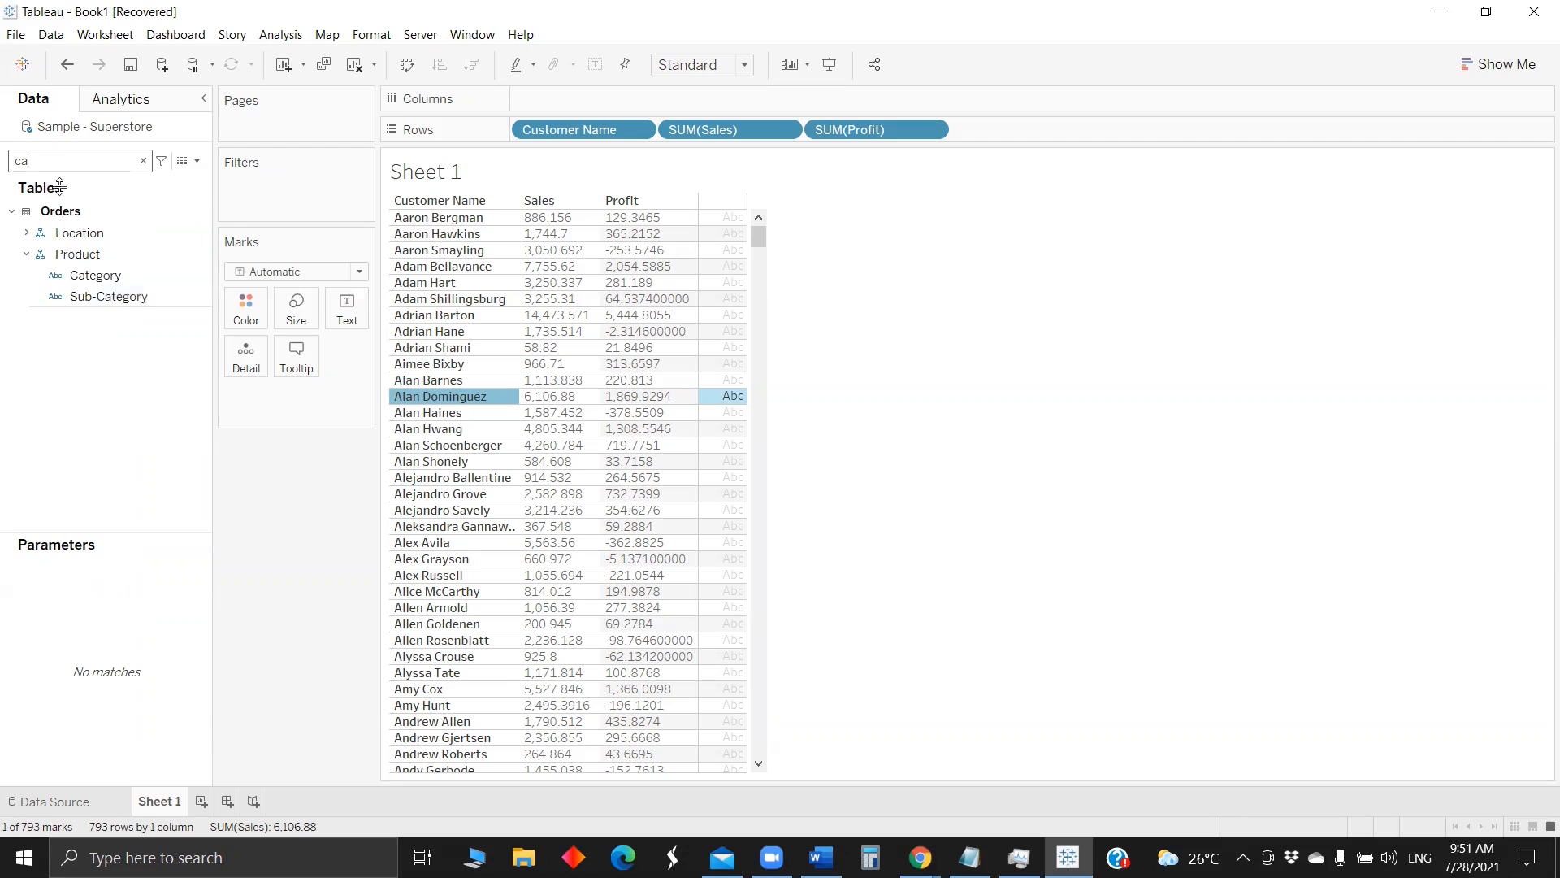
key(BackSpace)
key(BackSpace)
text(su)
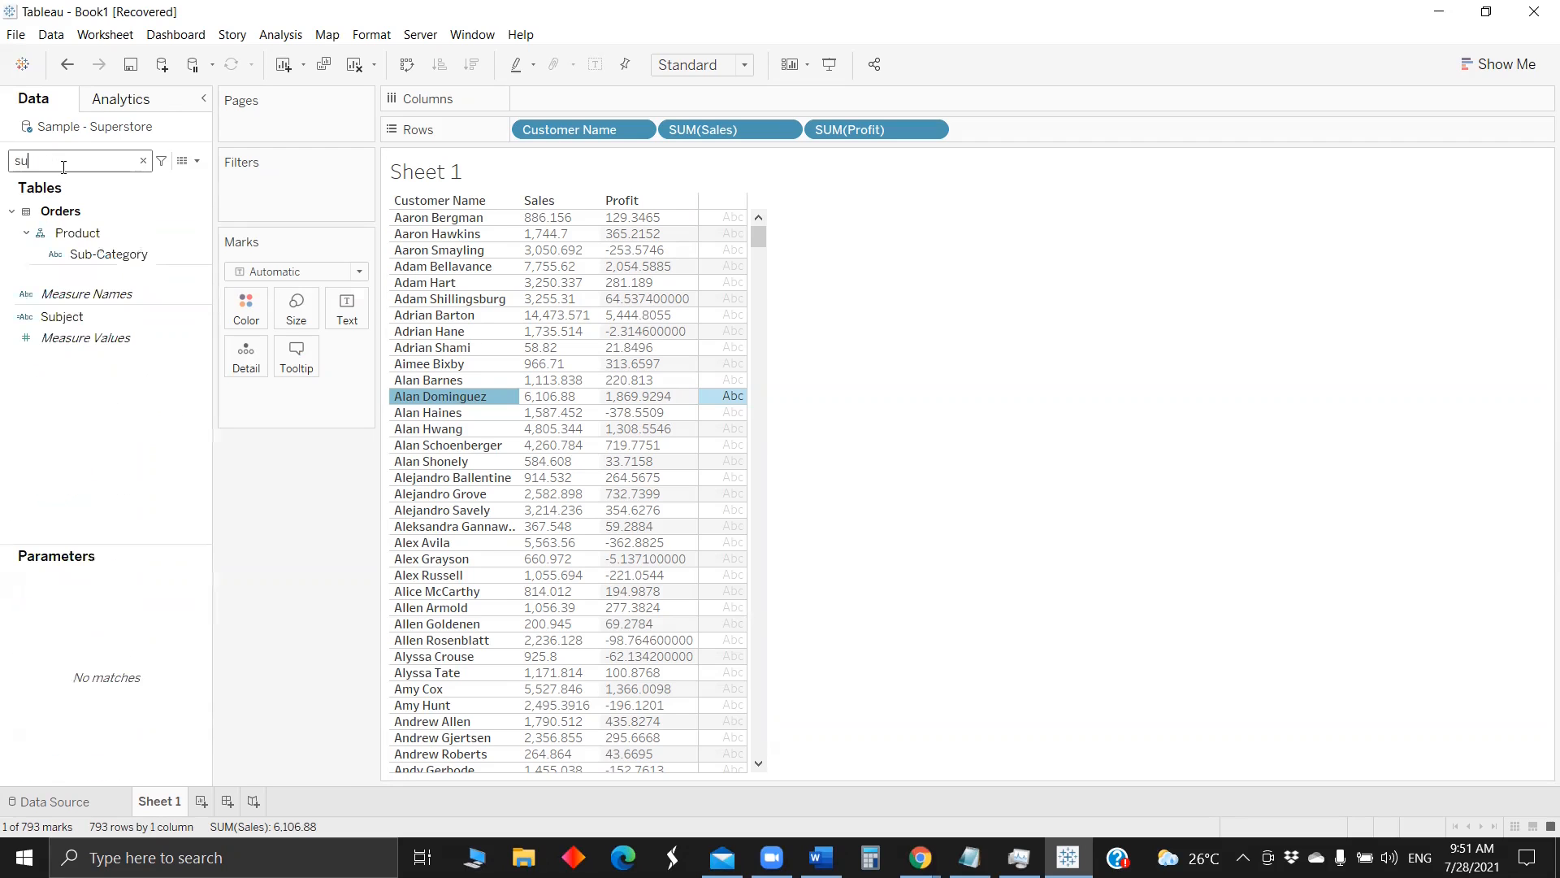
drag(86, 317, 275, 349)
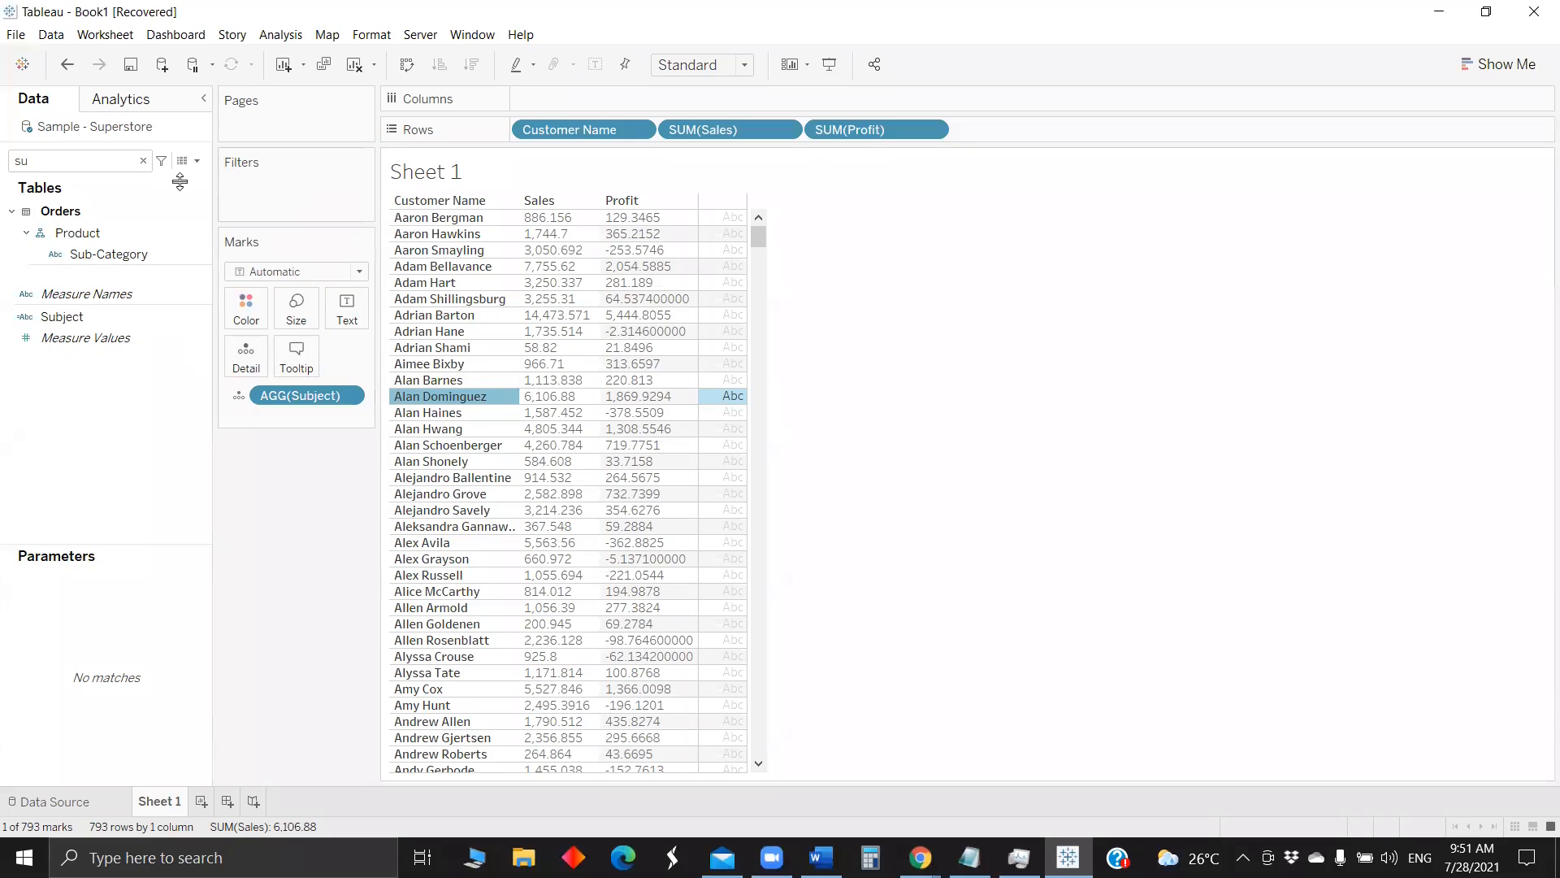
- Edit the Hyperlink1 URL action so that the mail body contains only the AGG(Subject) field
click(105, 34)
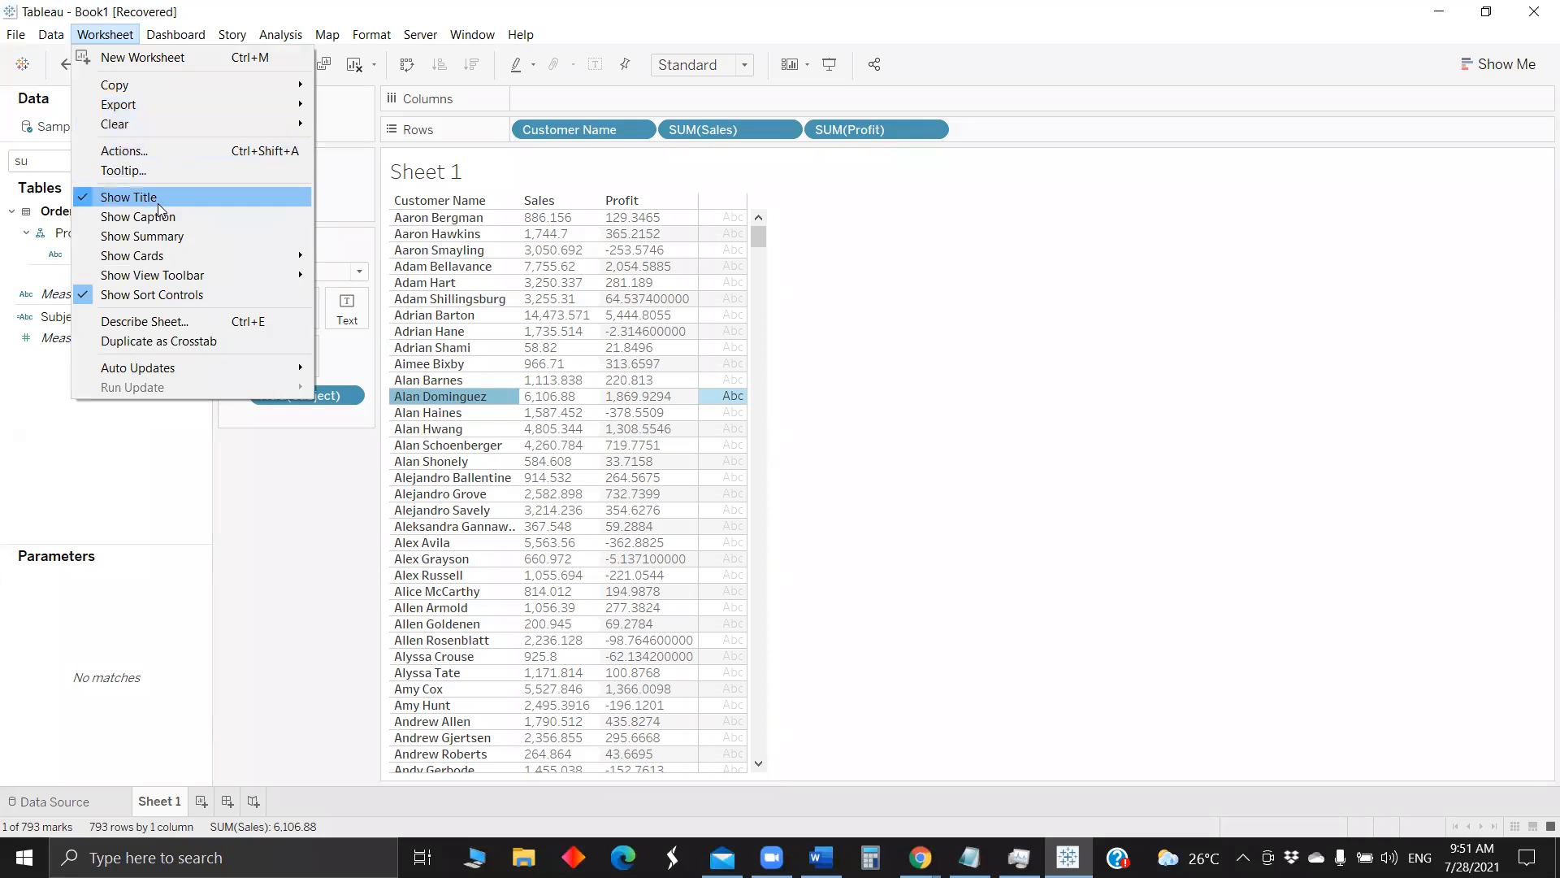
click(184, 151)
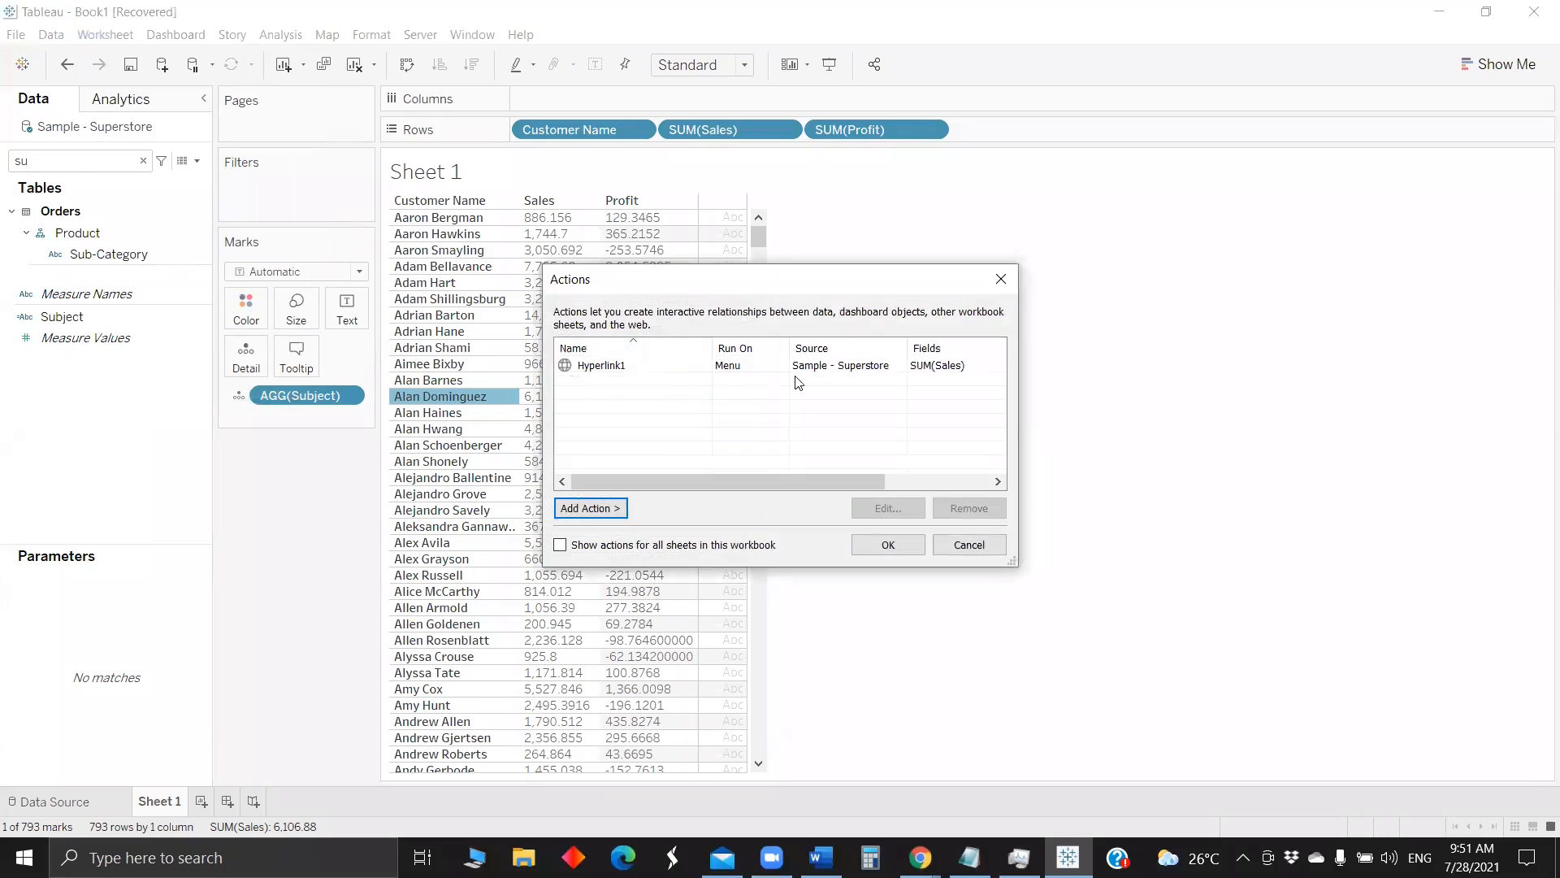
click(817, 367)
click(888, 508)
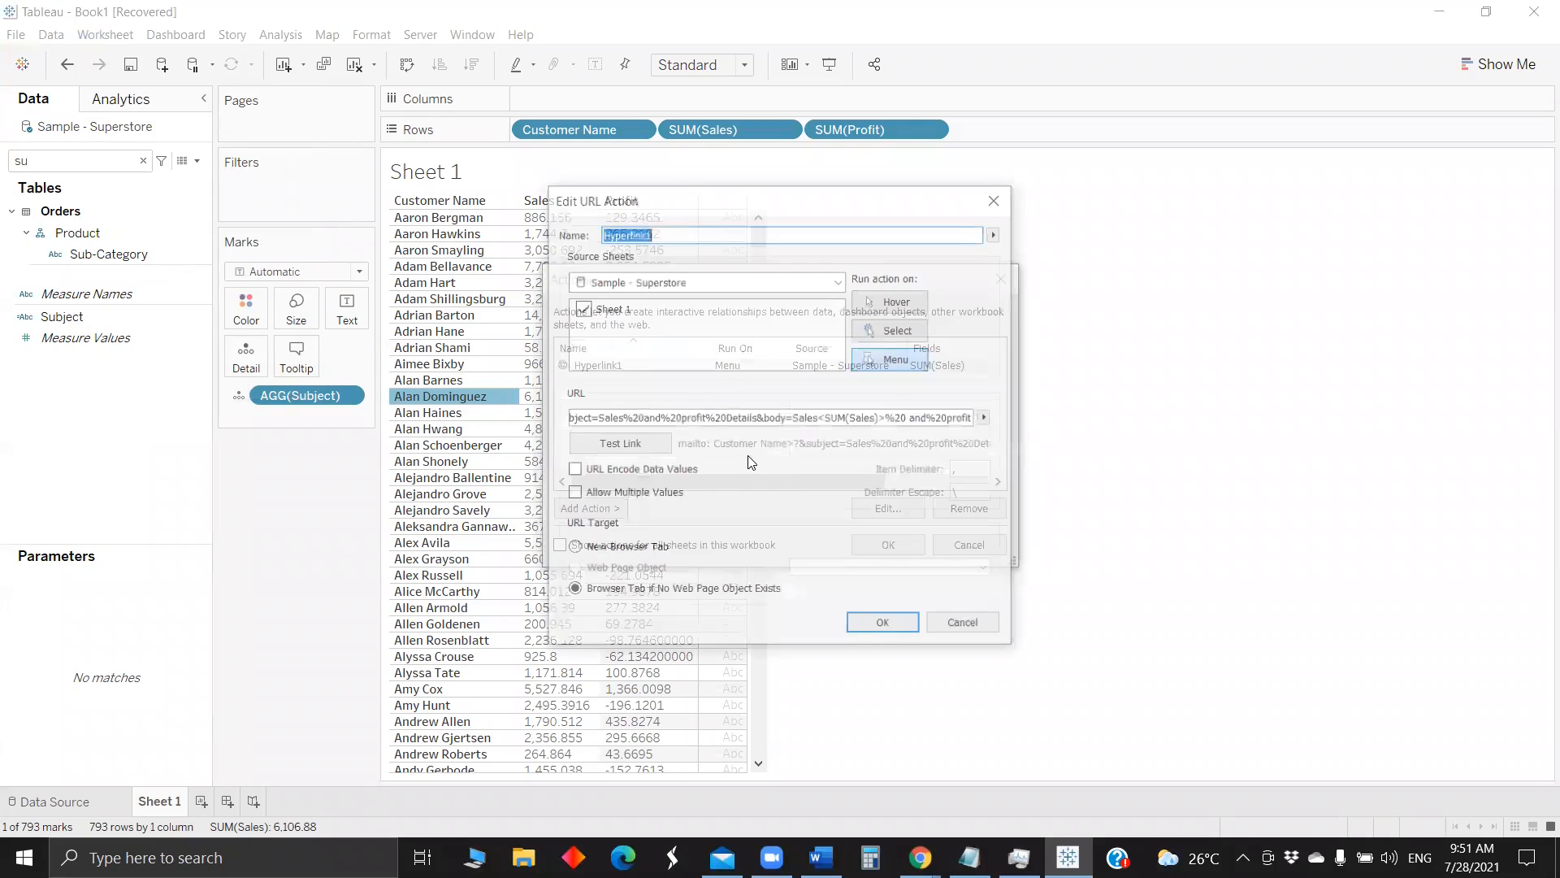
click(795, 417)
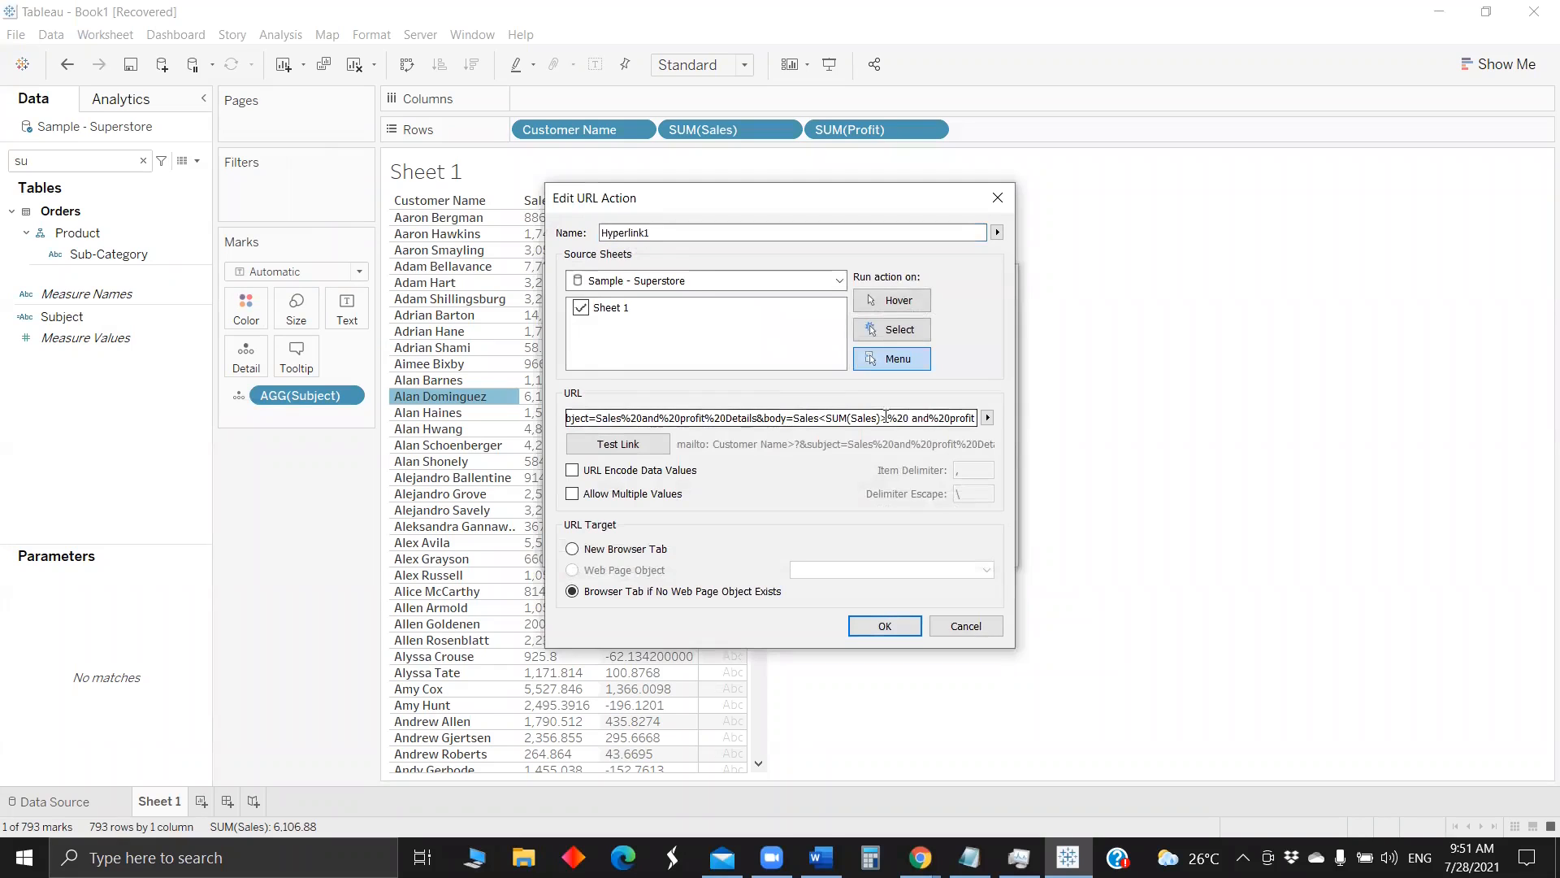
key(shift+End)
key(BackSpace)
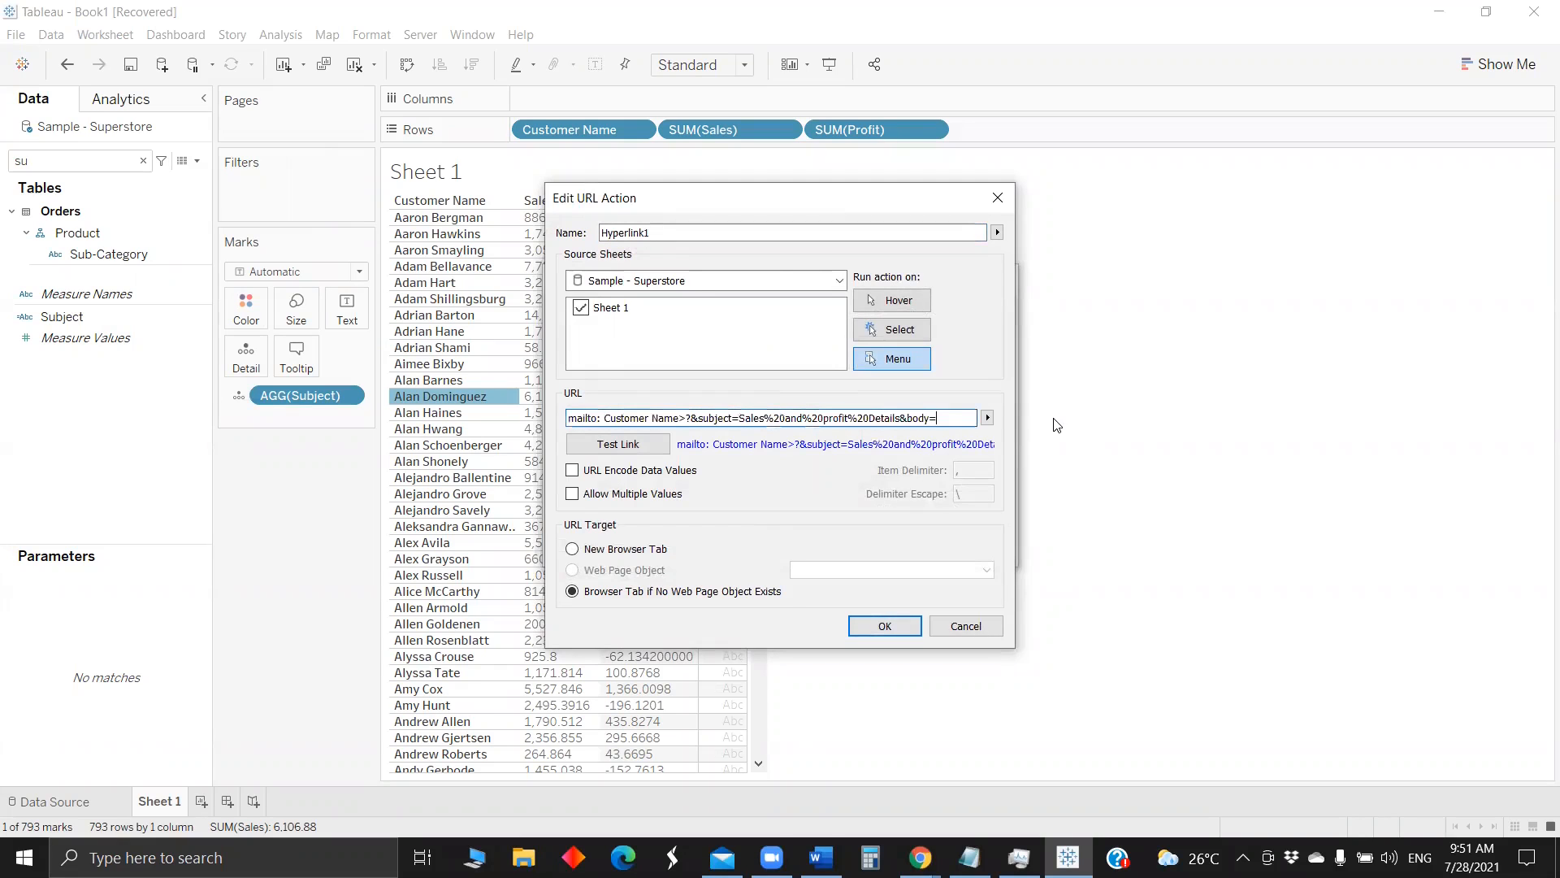
click(987, 417)
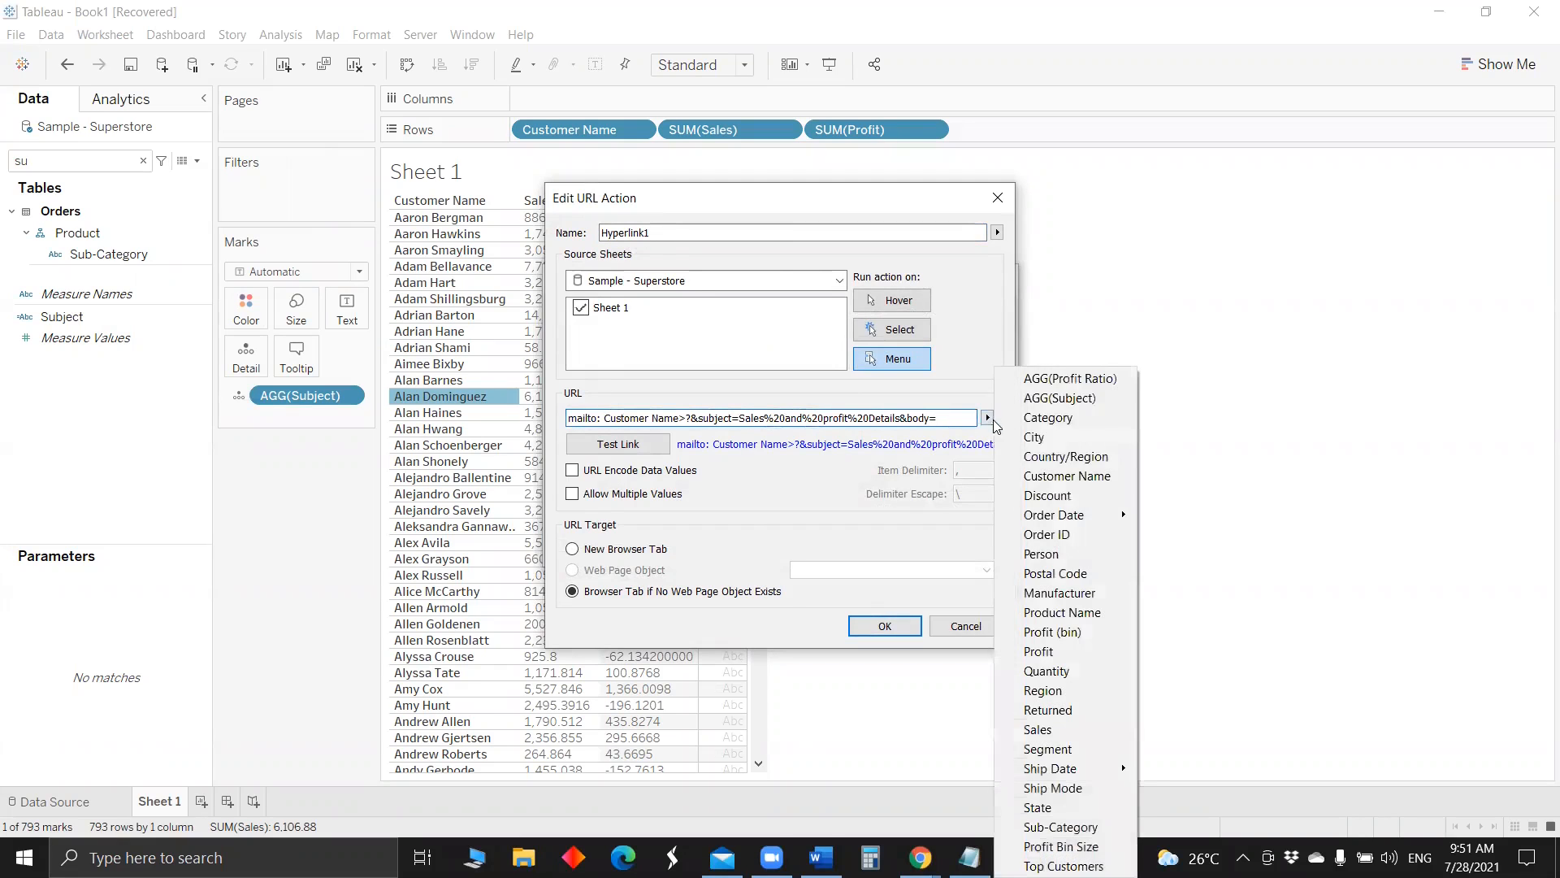
click(1059, 397)
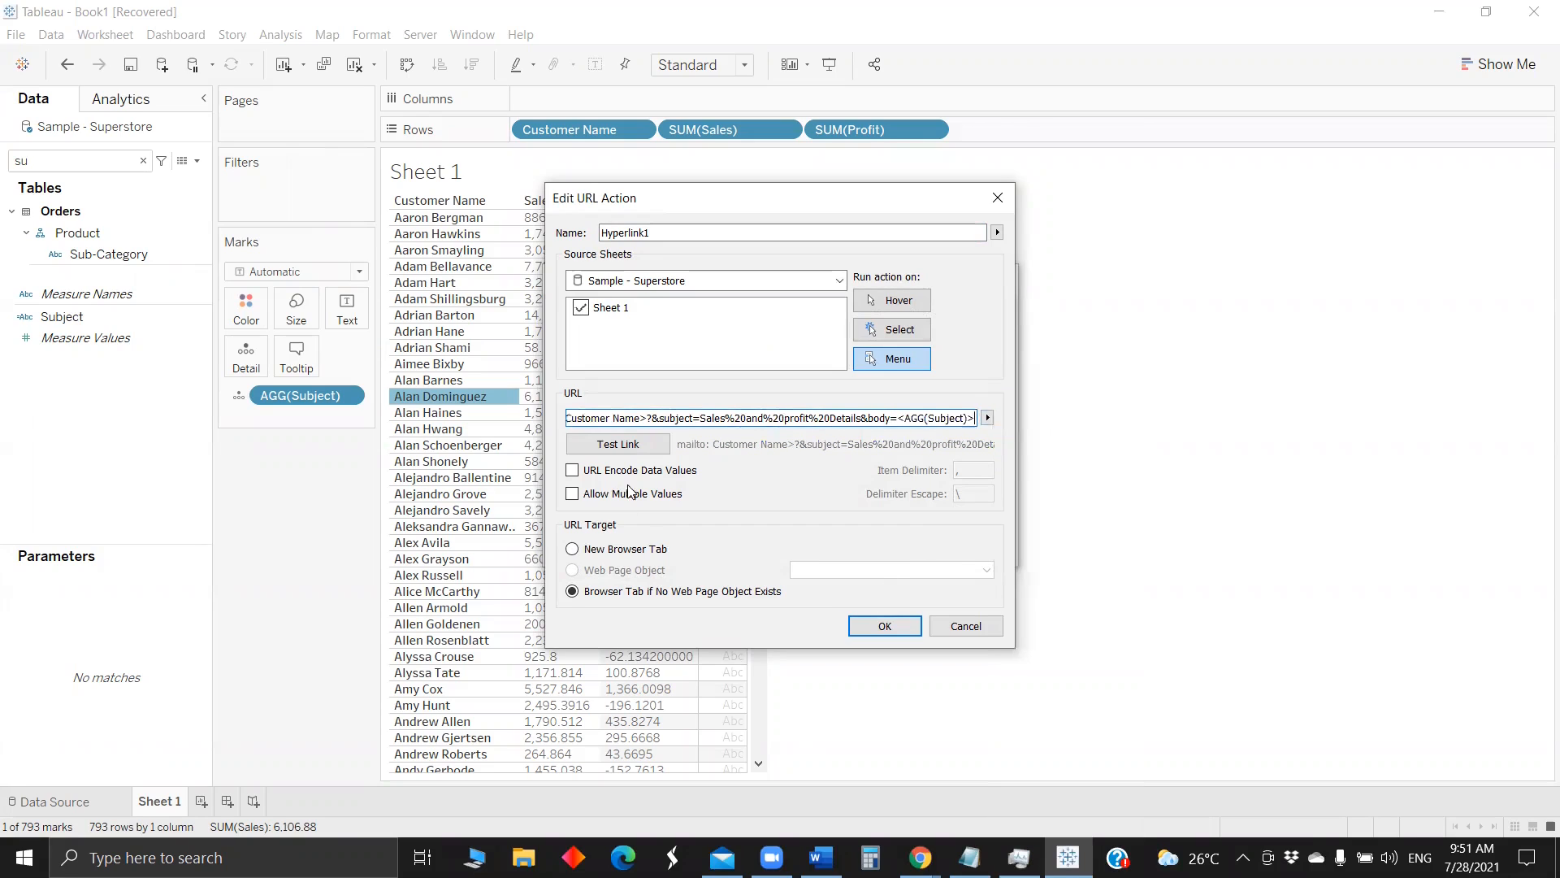
- Test the mailto link of the URL action and save the edited action
click(628, 445)
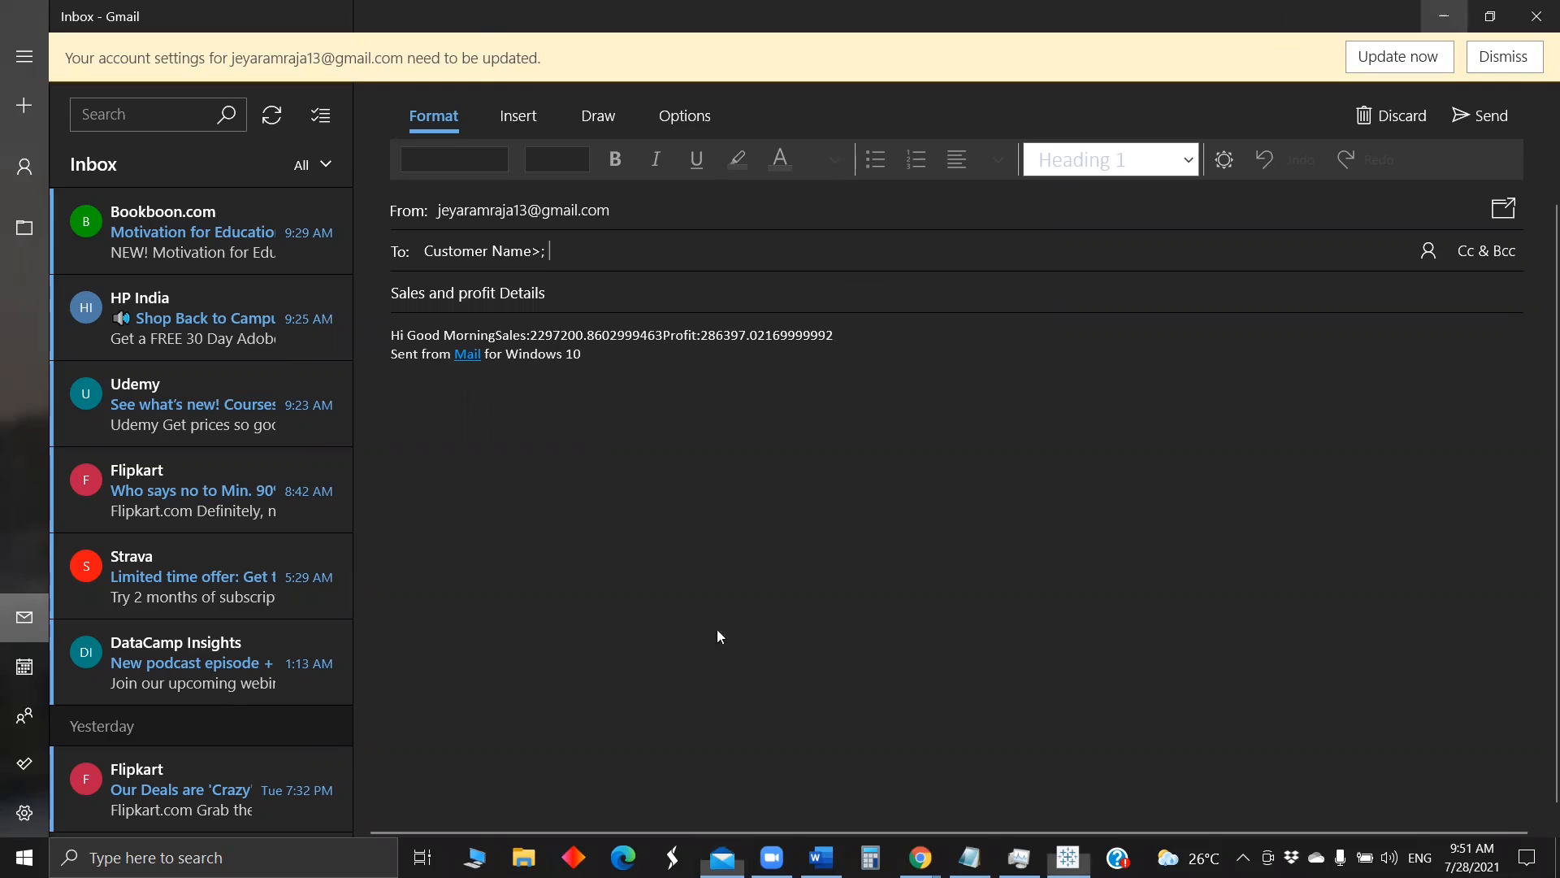
key(alt+Tab)
click(890, 627)
click(903, 551)
- Run the Hyperlink1 action for a single customer row, check the generated mail draft and return to Tableau
click(455, 428)
click(478, 507)
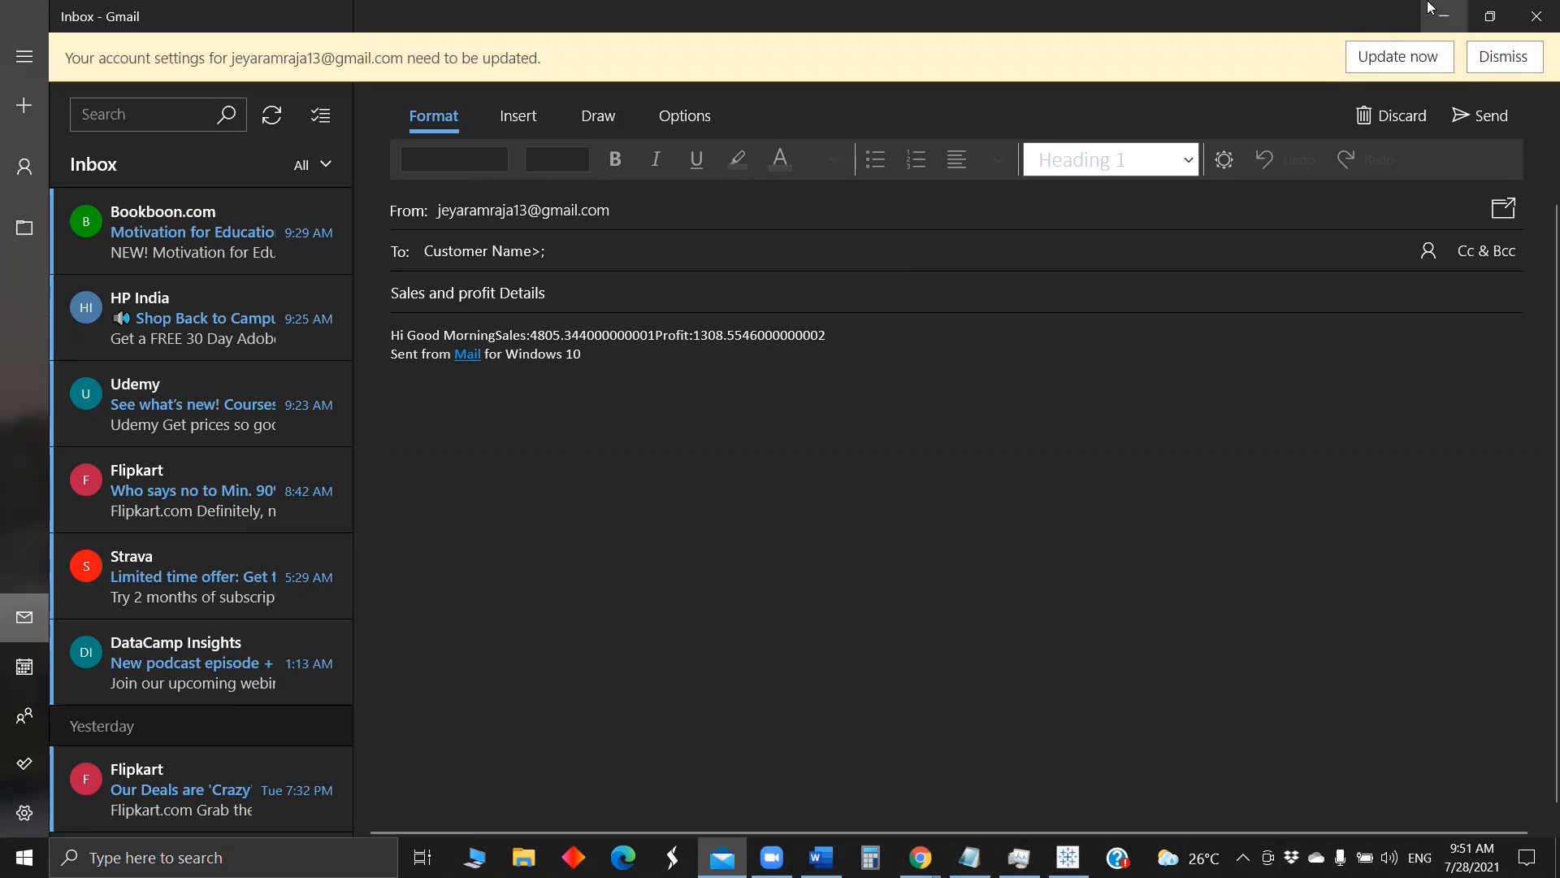
key(alt+Tab)
- Edit the Subject formula to enclose the line break between the greeting and the "Sales:" label in double quotes
click(62, 316)
right_click(60, 319)
click(105, 423)
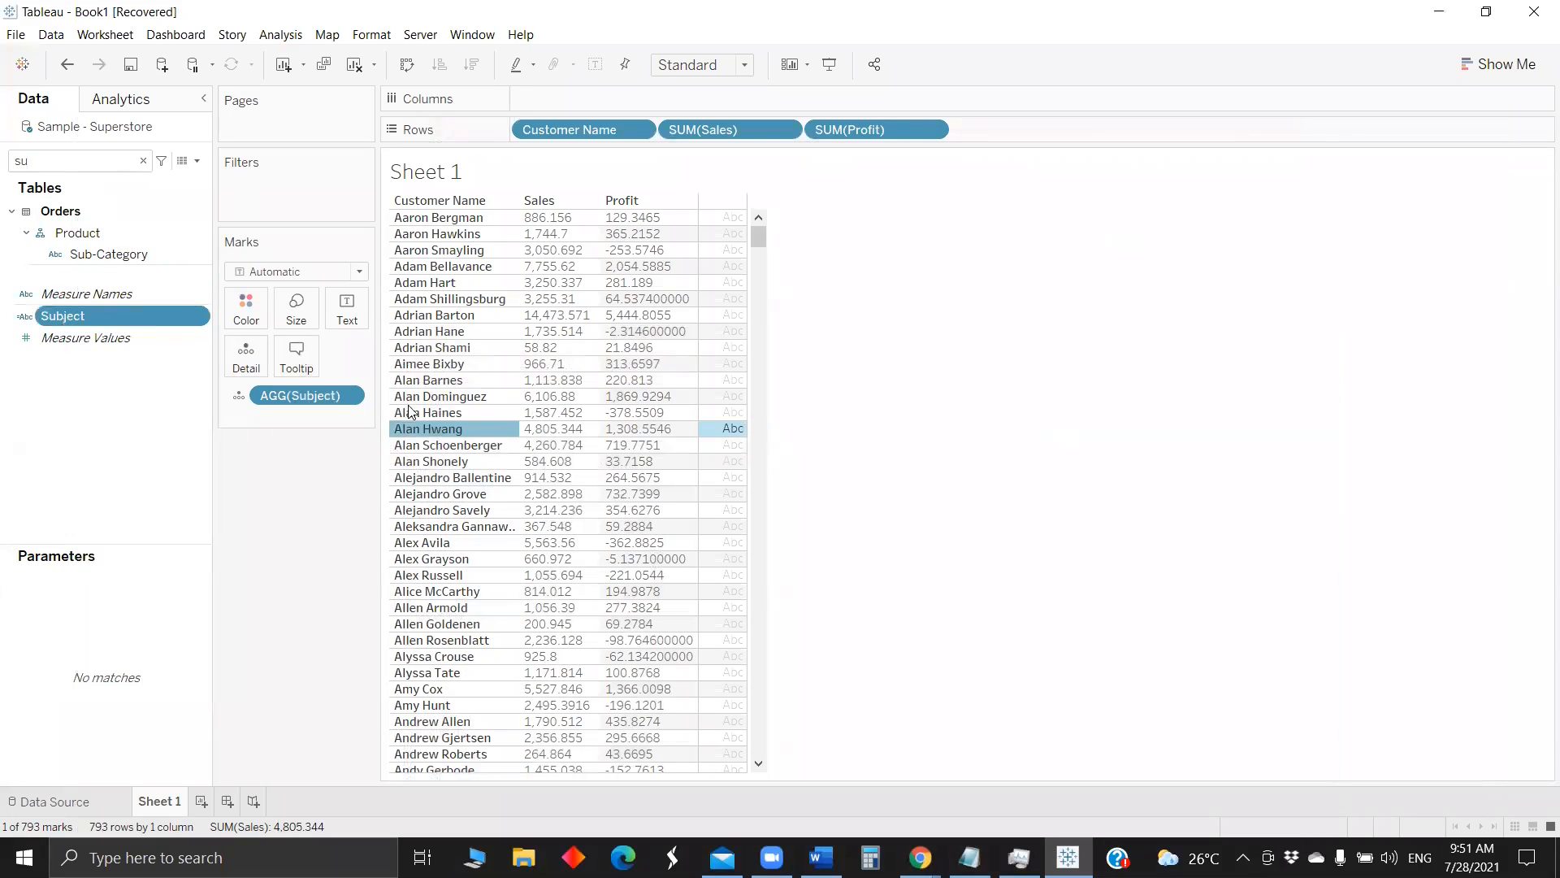
click(332, 257)
text("Hi Good Morning"+")
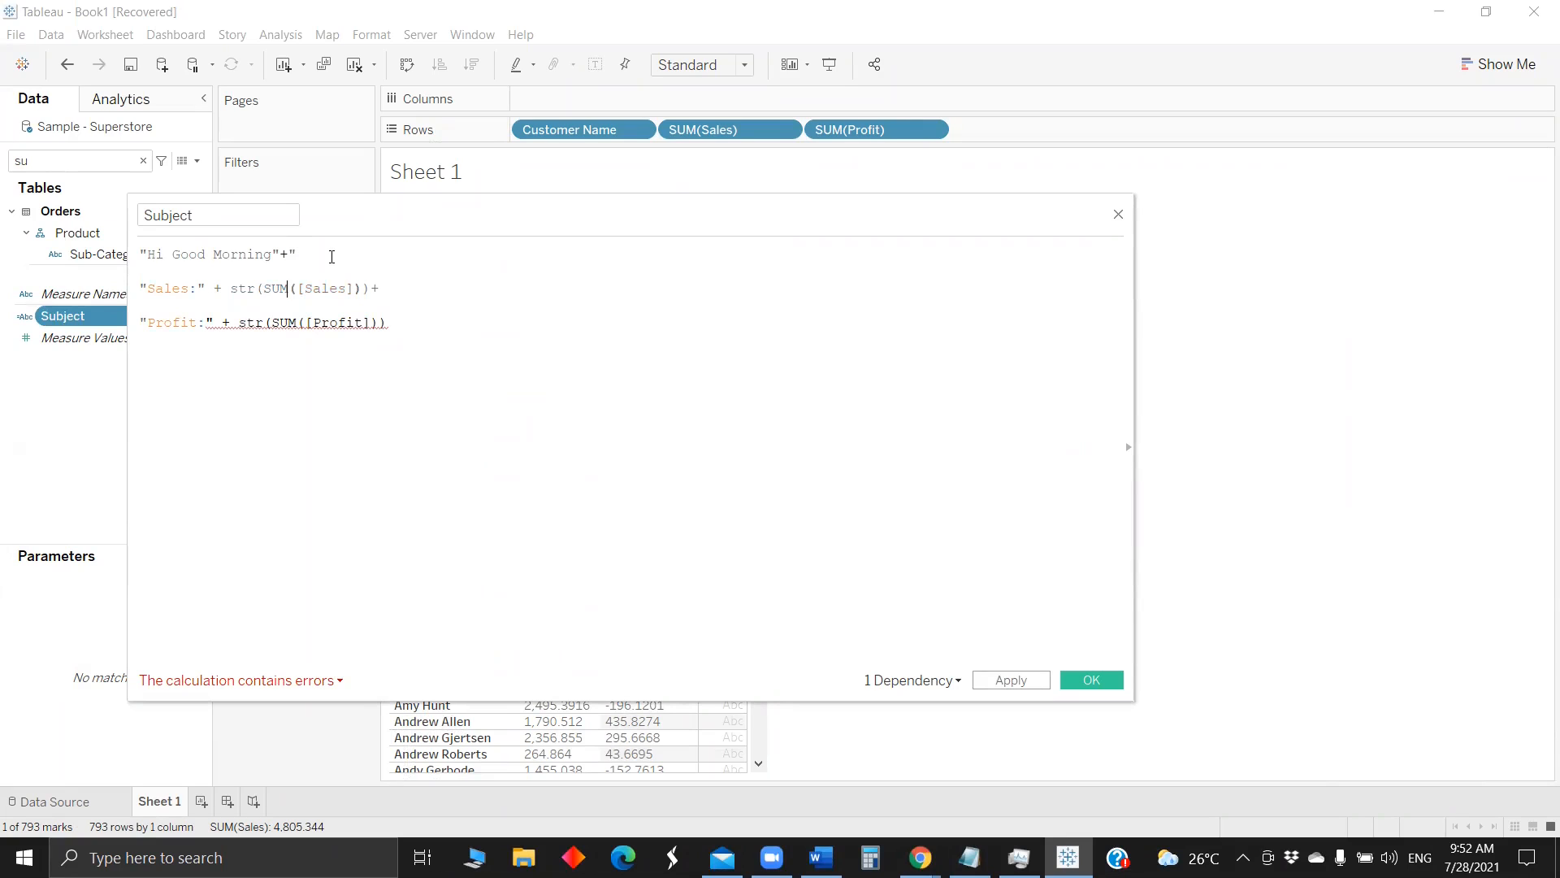
key(Down)
key(Down)
key(Home)
text(")
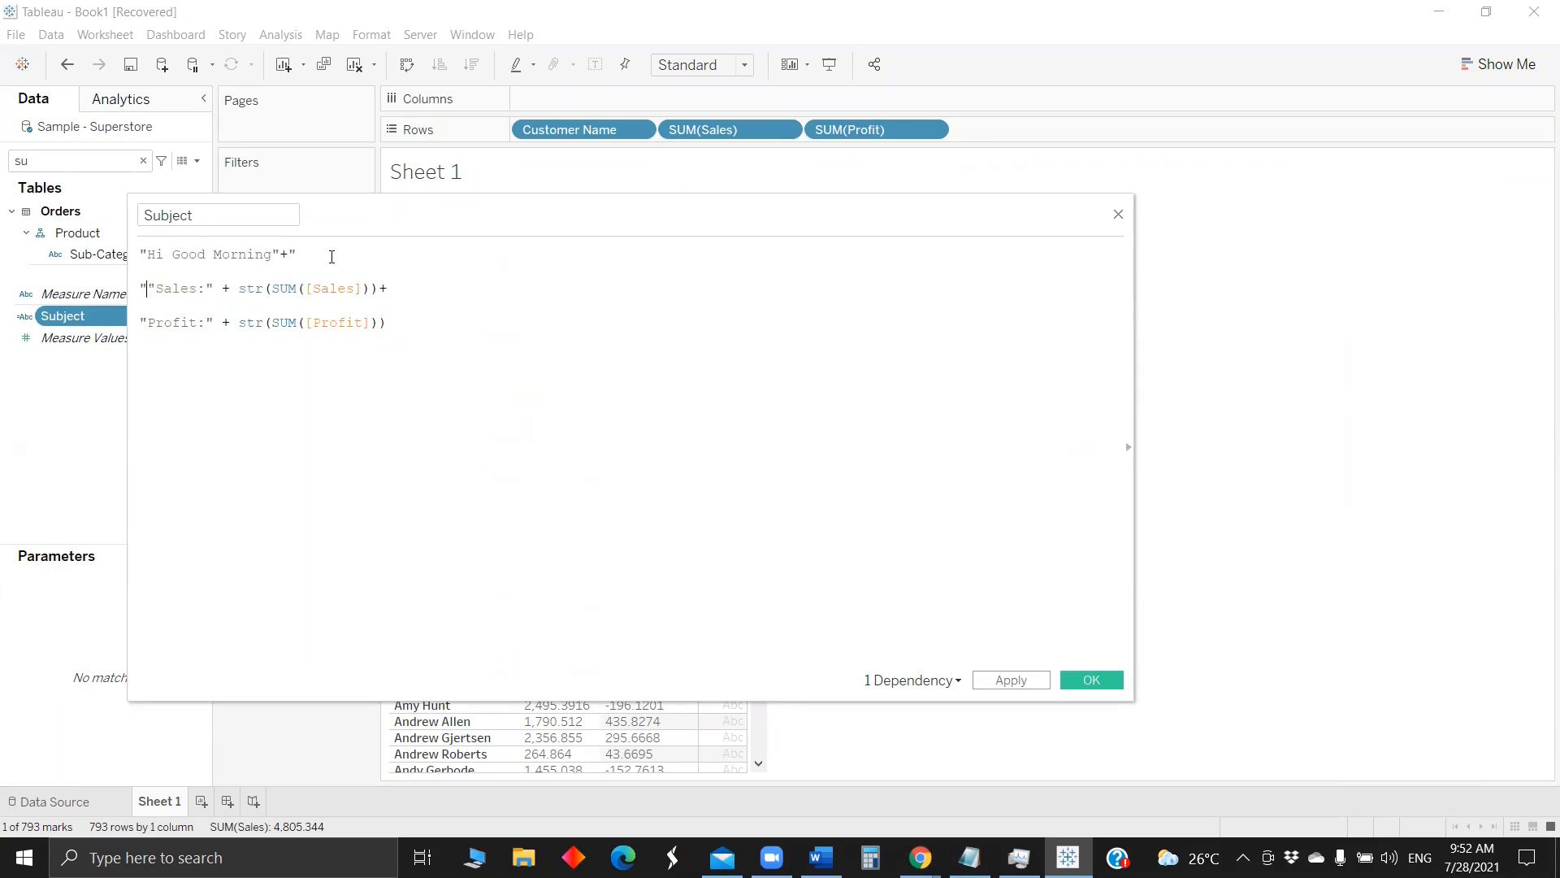
- Enclose the line break between the sales and profit lines in double quotes and save the Subject calculation
click(440, 288)
text(")
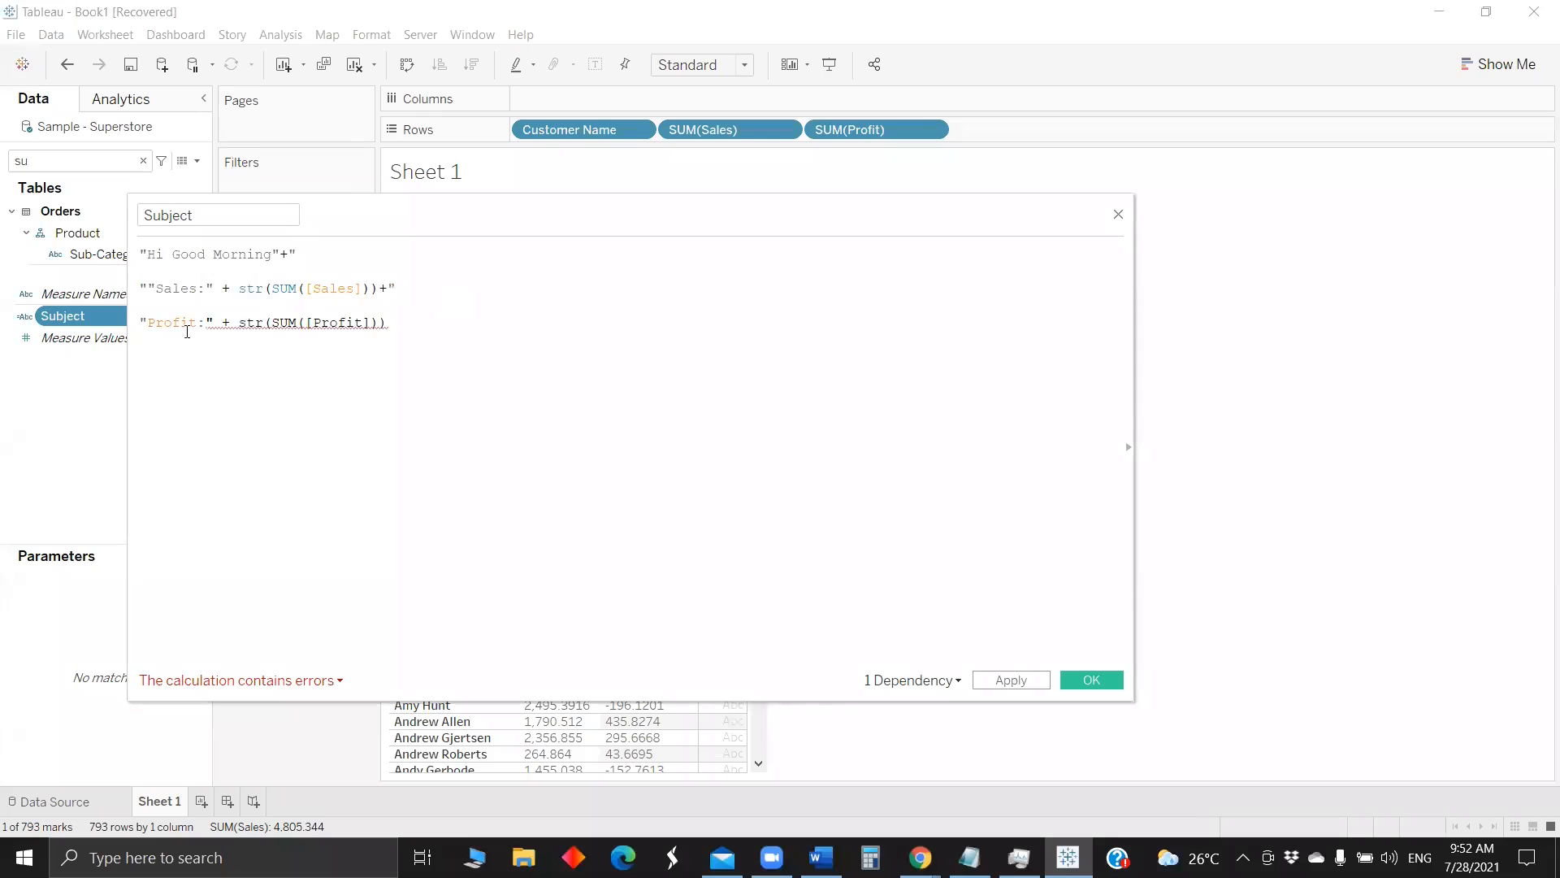
click(141, 324)
text("")
click(267, 396)
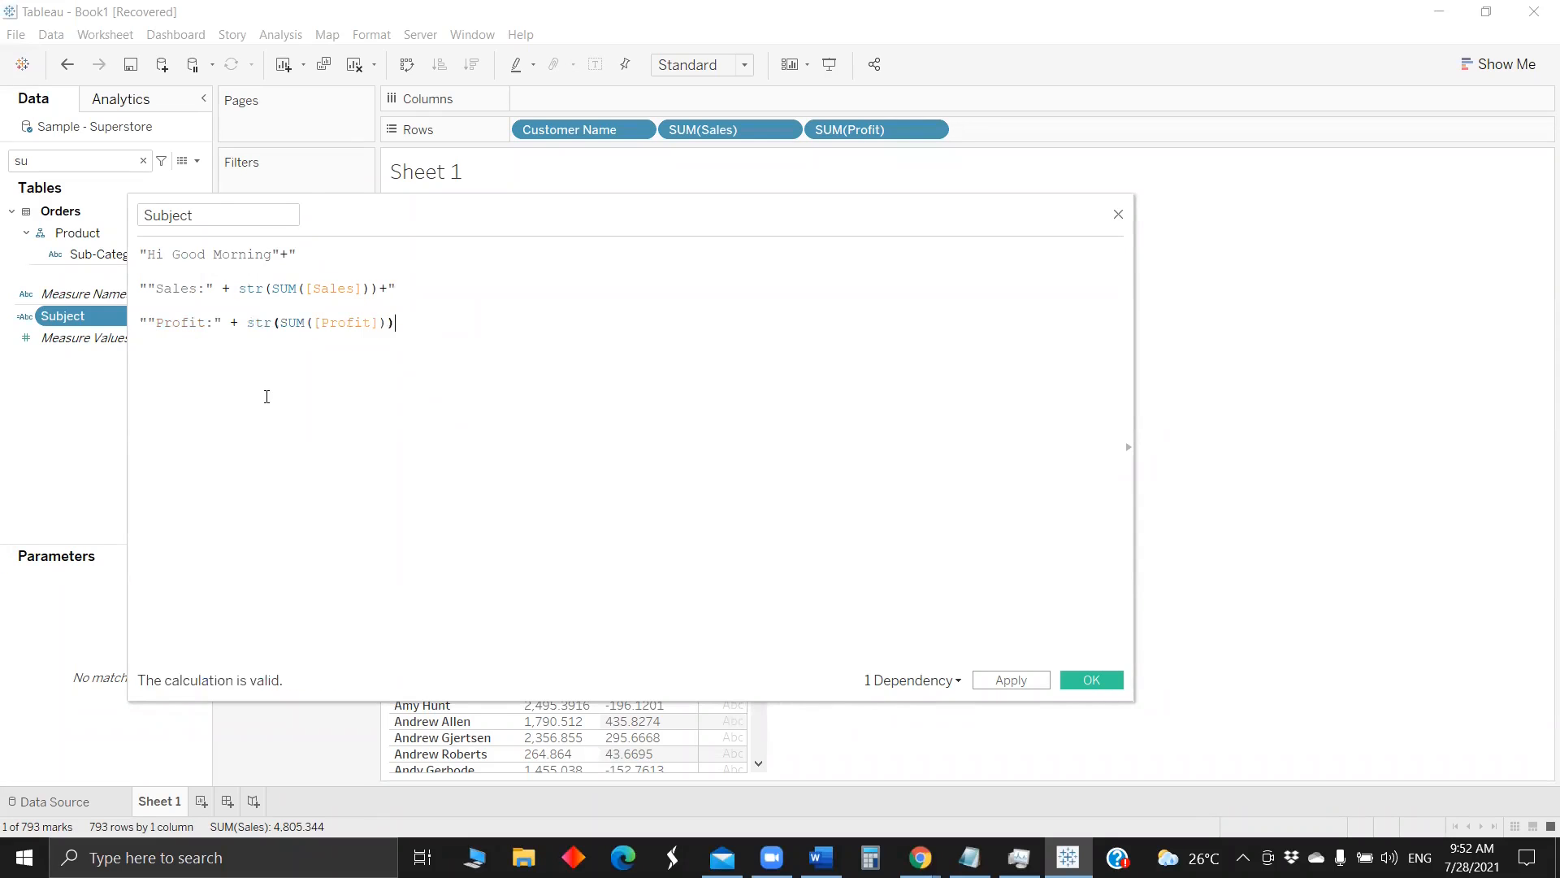
click(1091, 679)
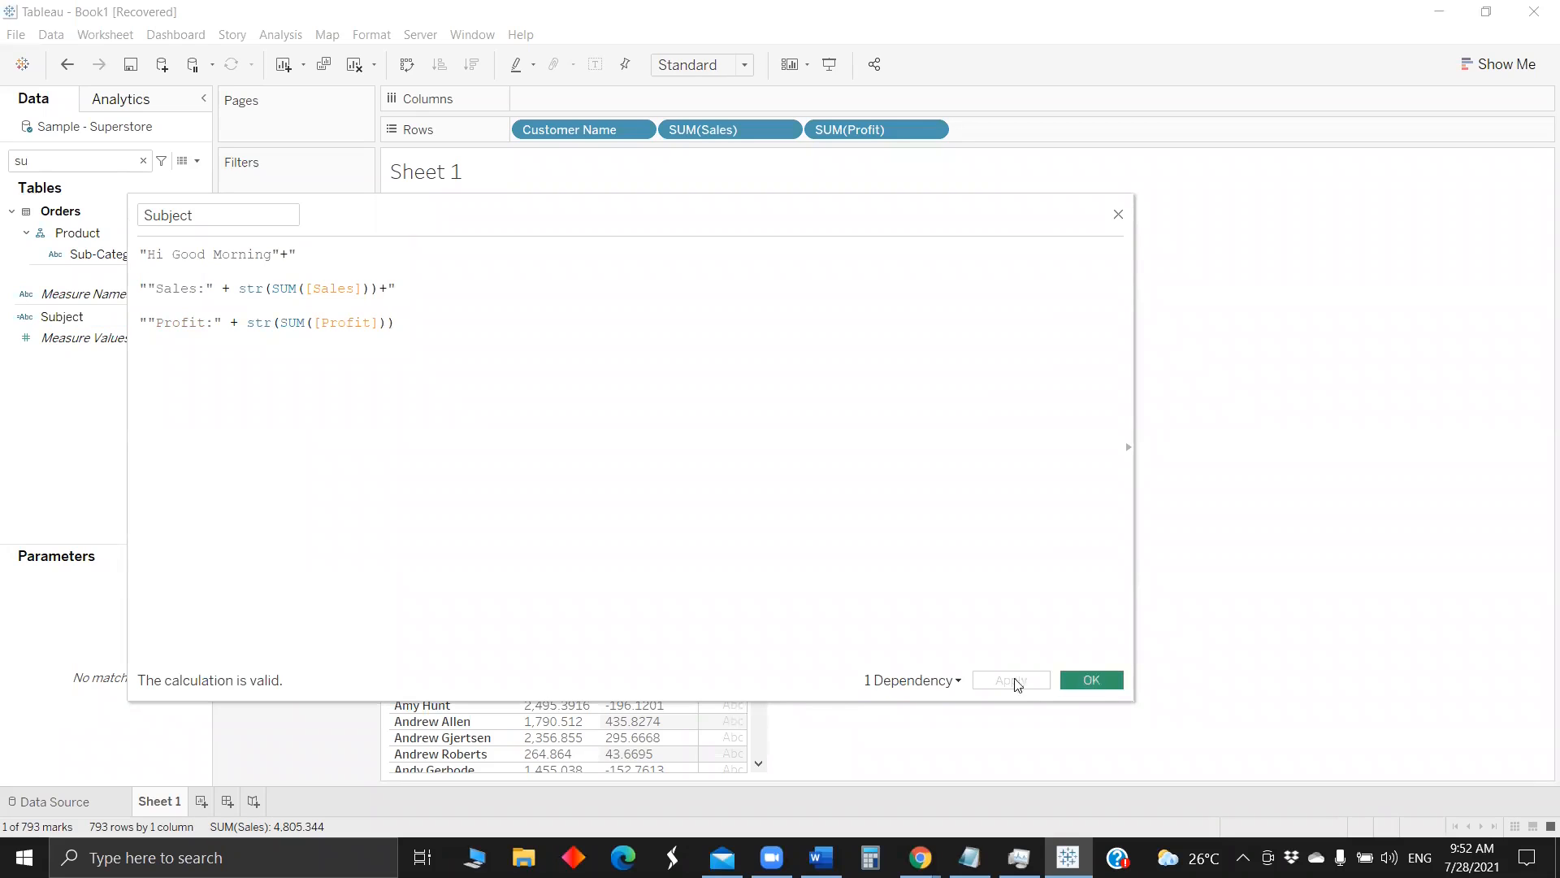
right_click(499, 431)
click(499, 431)
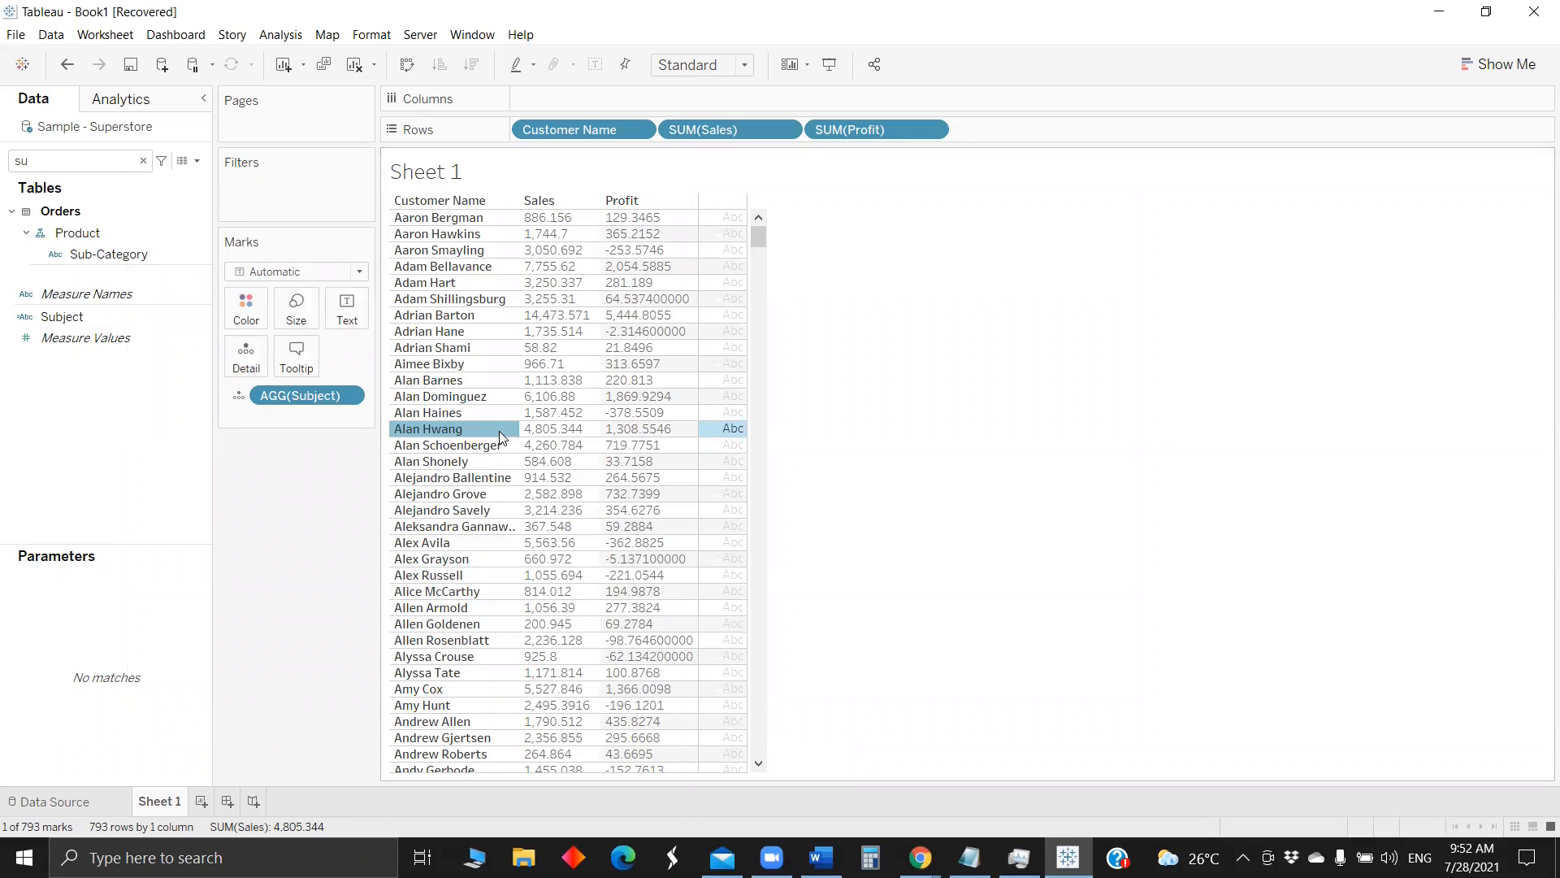
right_click(498, 430)
click(536, 437)
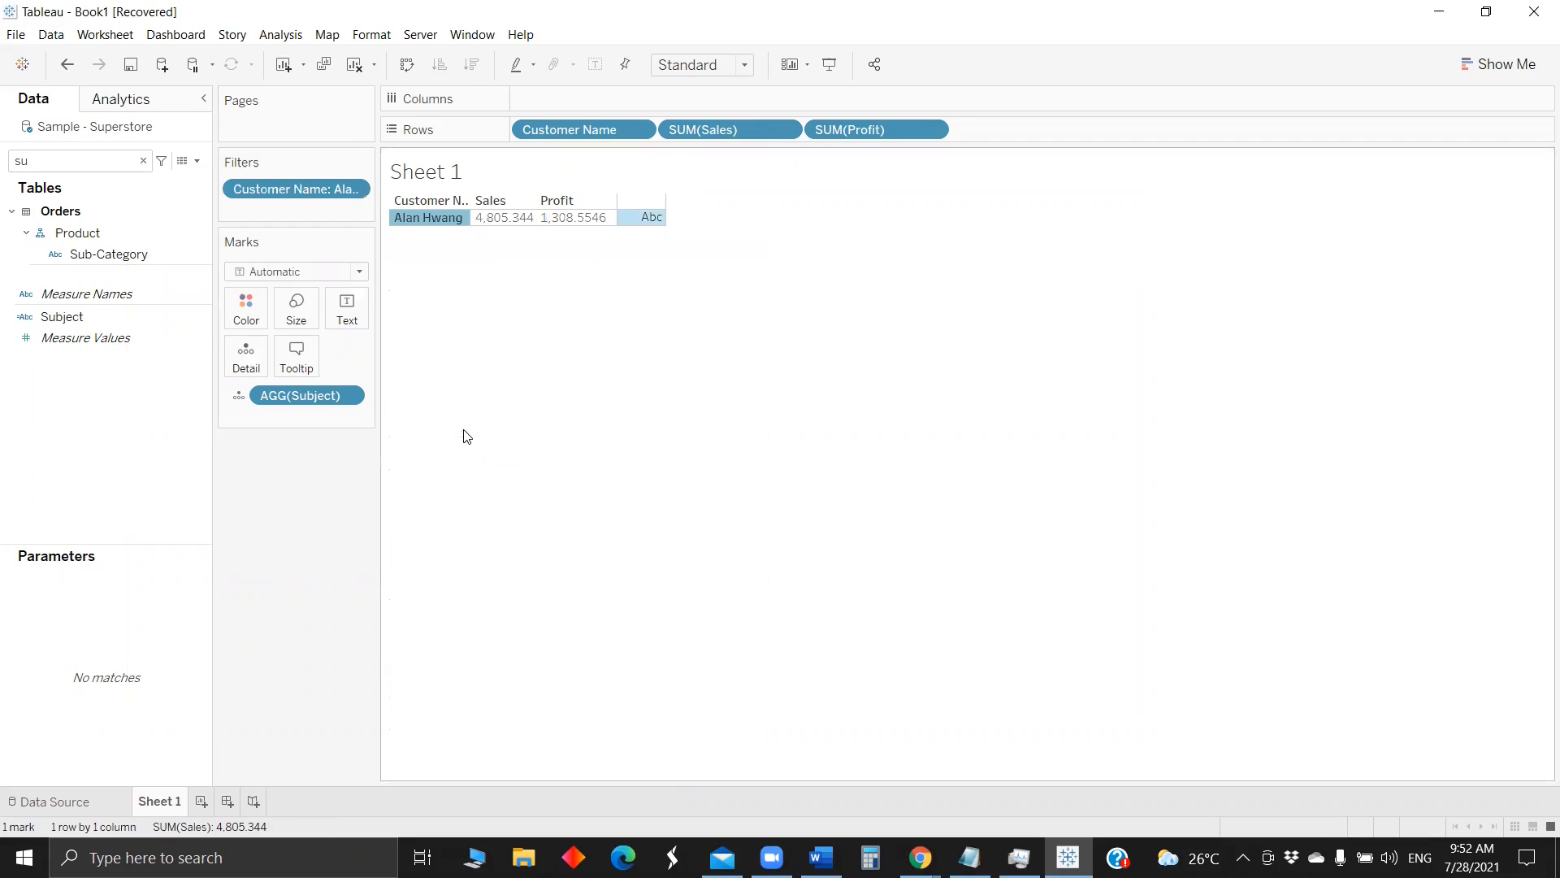
key(ctrl+z)
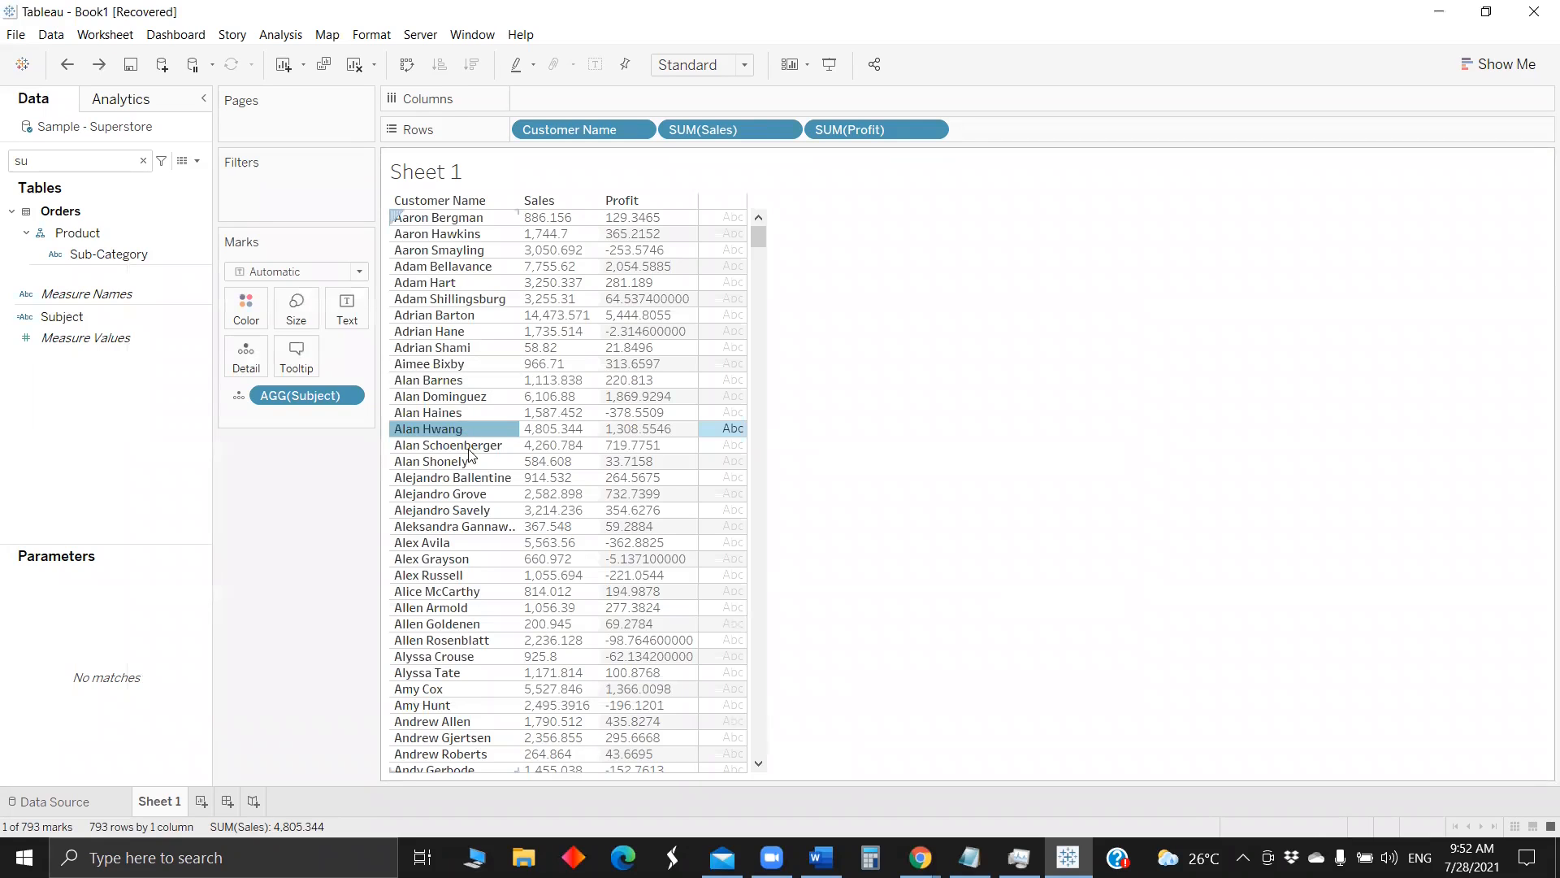
- Test the mailto link of the Hyperlink1 action again to check the line breaks in the mail draft, and close the action settings
click(105, 35)
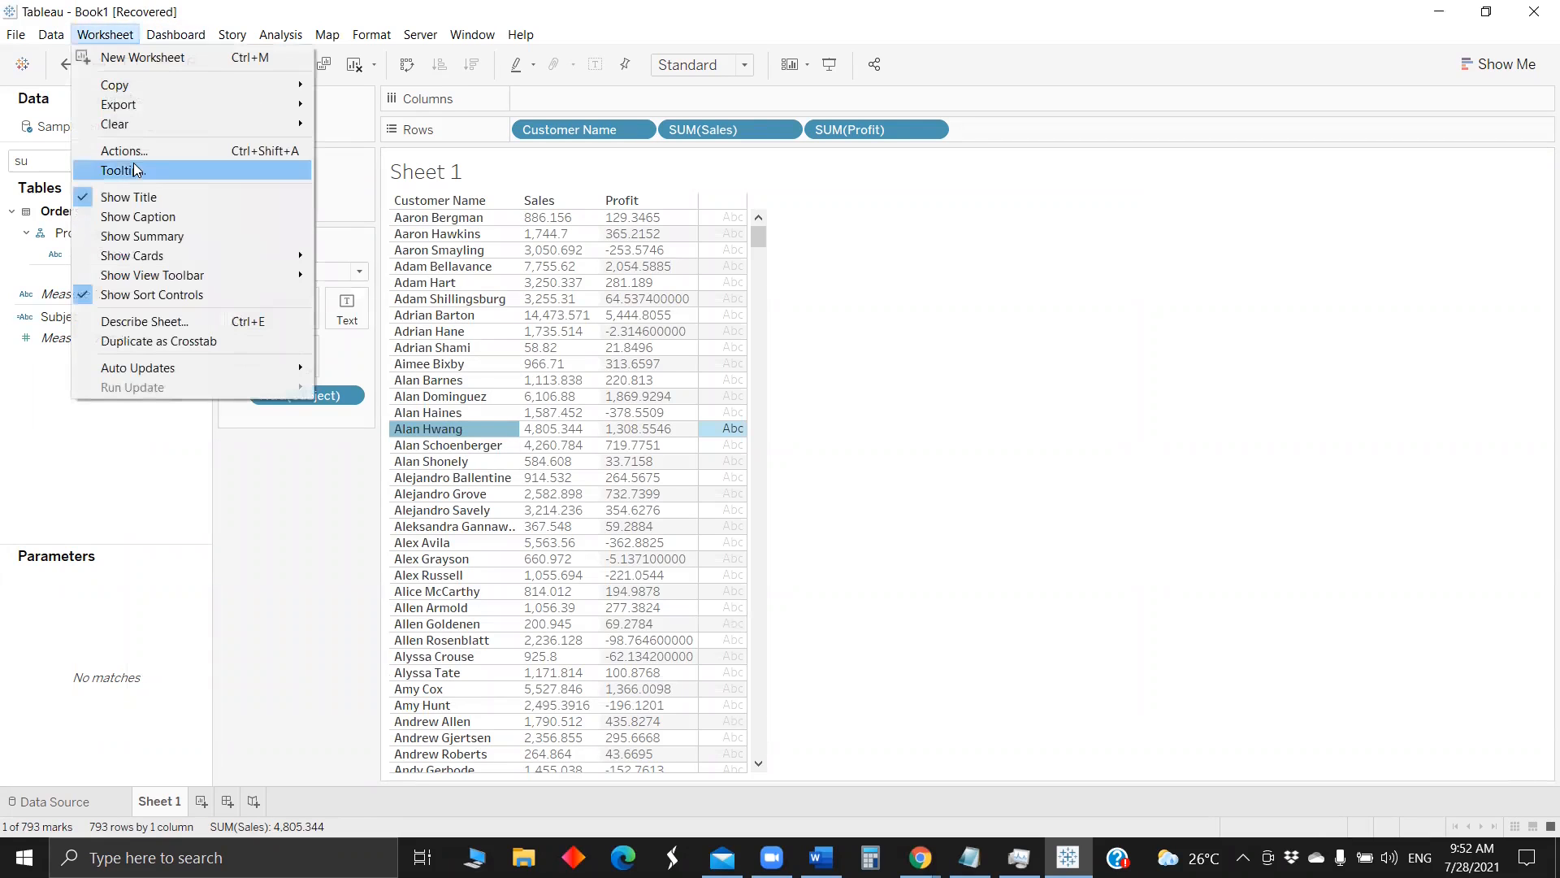
click(122, 150)
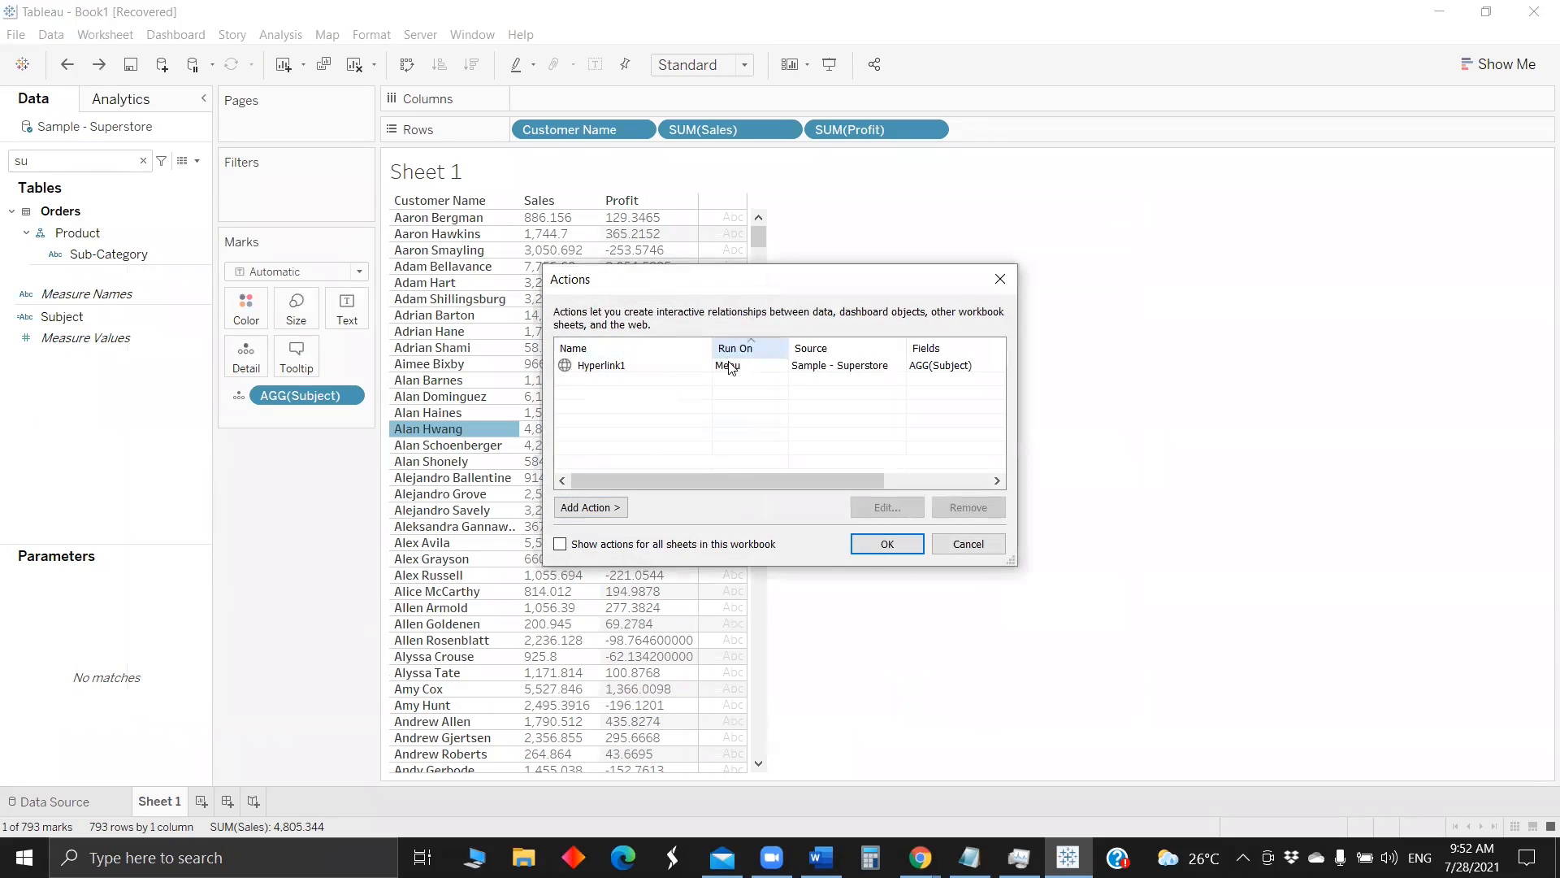
click(730, 365)
click(884, 508)
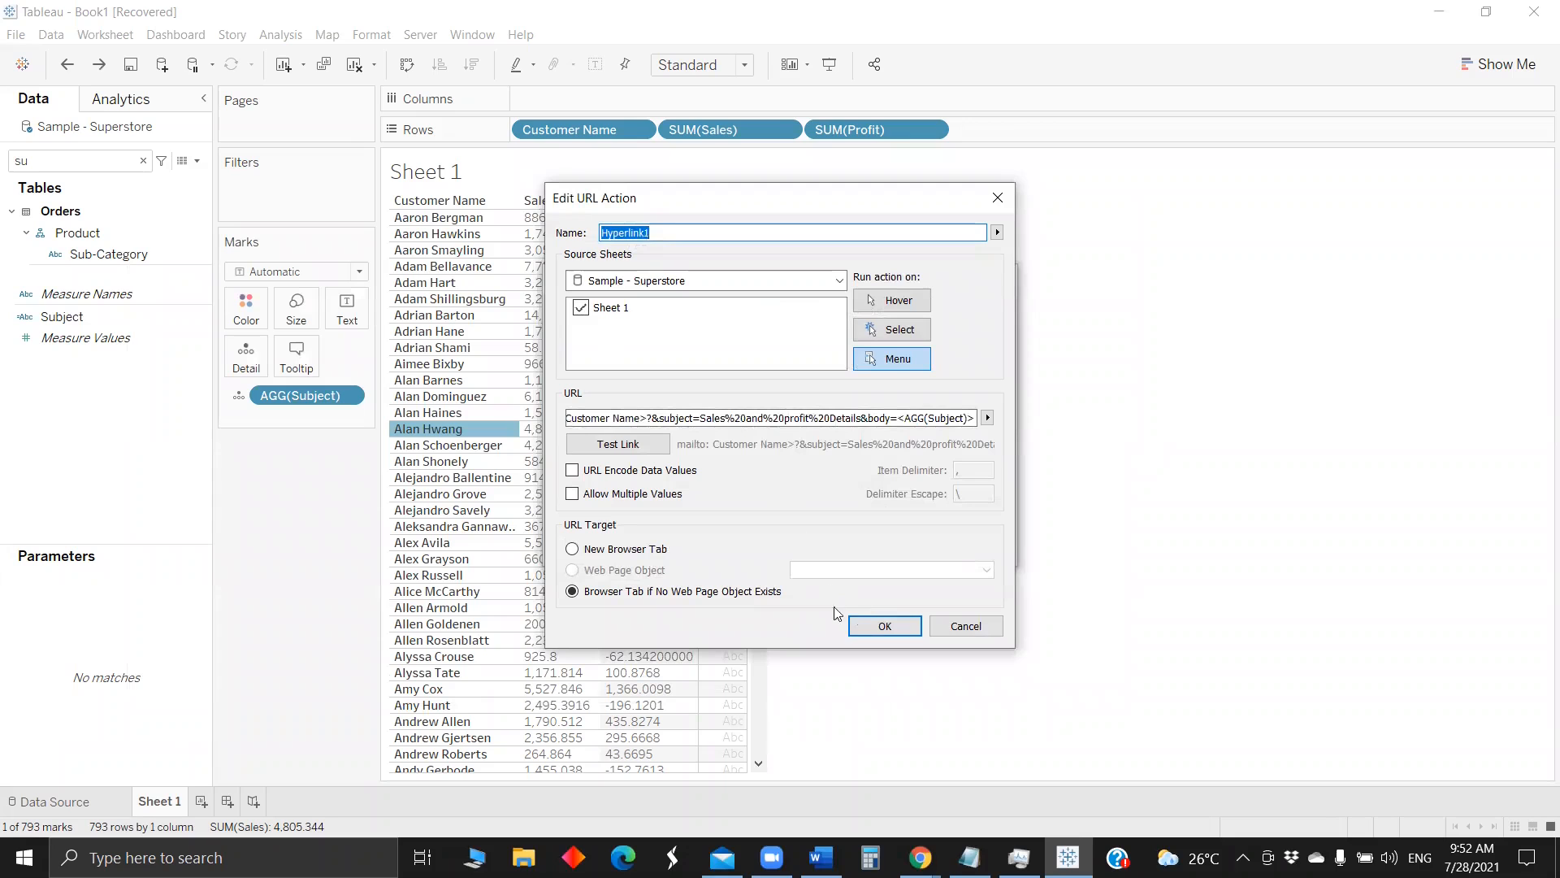
click(619, 444)
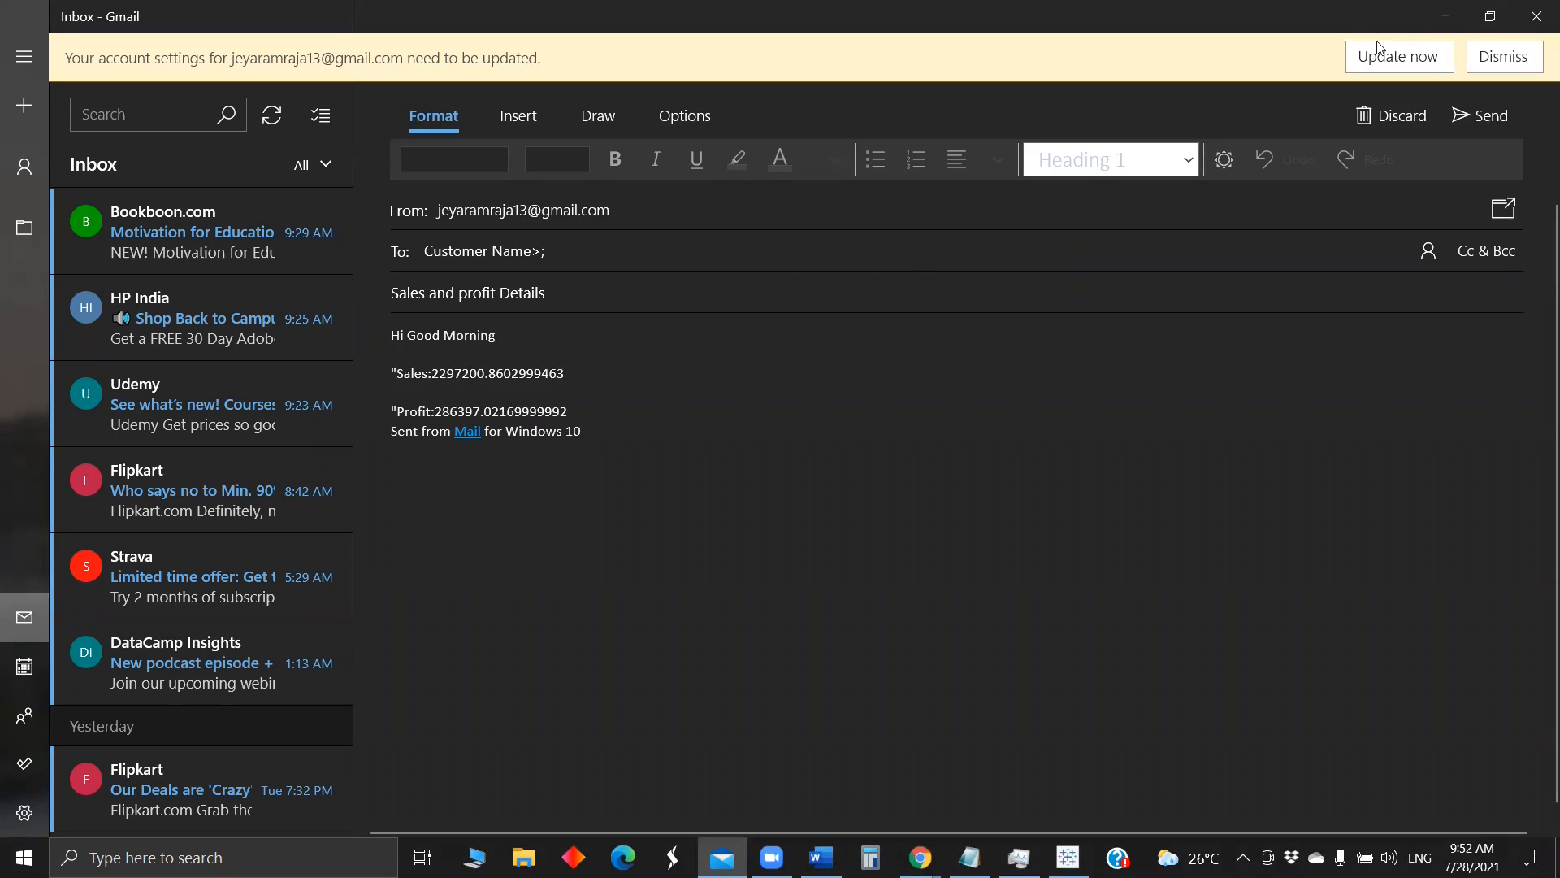
click(1445, 16)
click(888, 629)
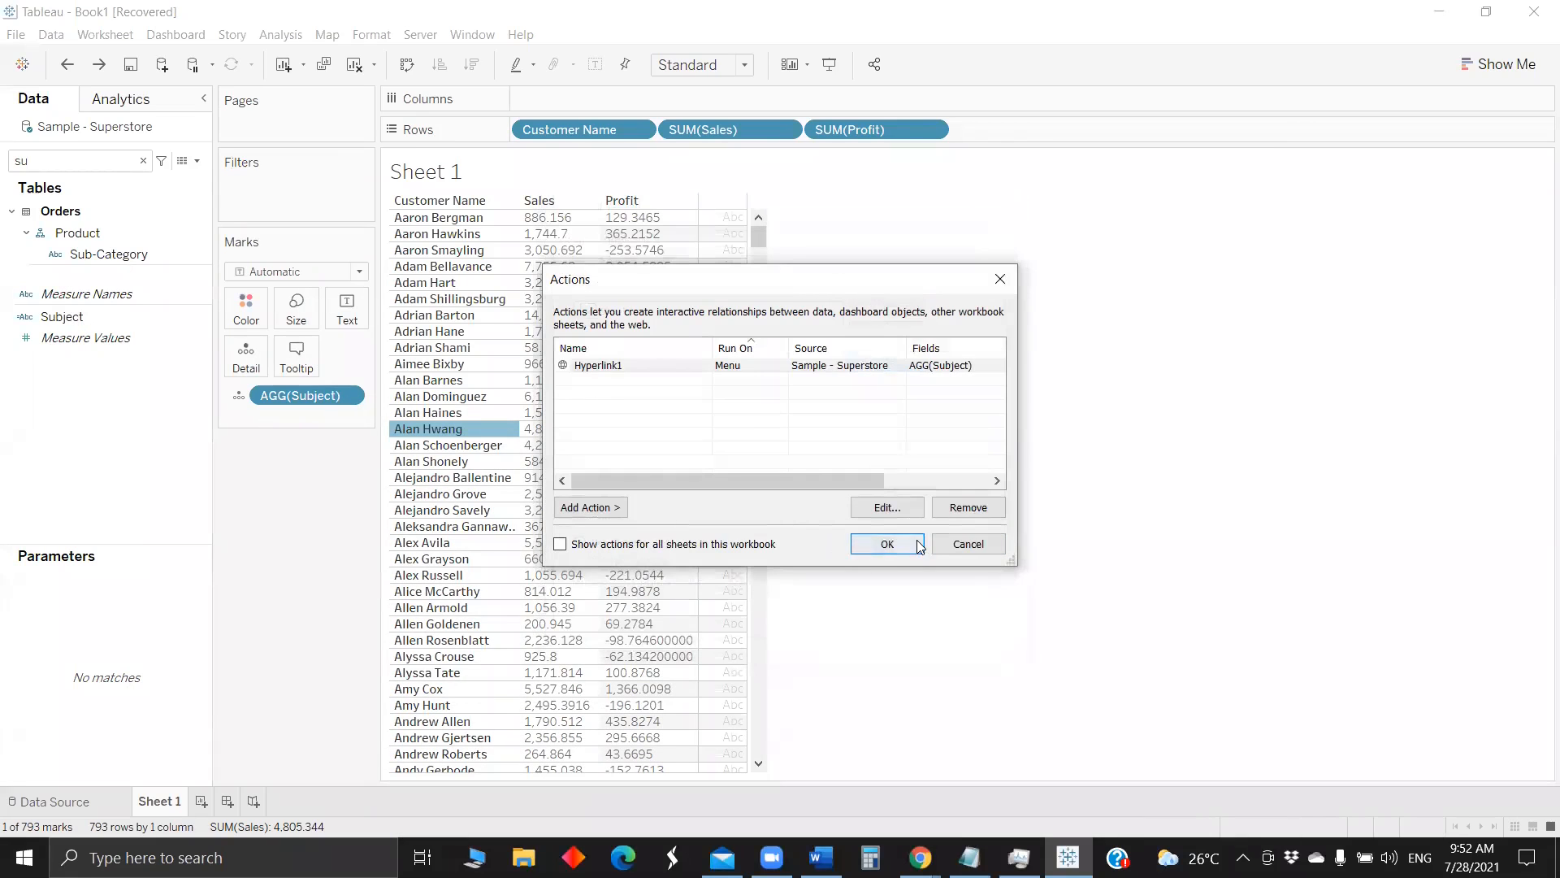
click(920, 546)
- Edit the Subject formula to join each quoted line break to the "Sales:" and "Profit:" labels with a + operator, and save the calculation
right_click(142, 322)
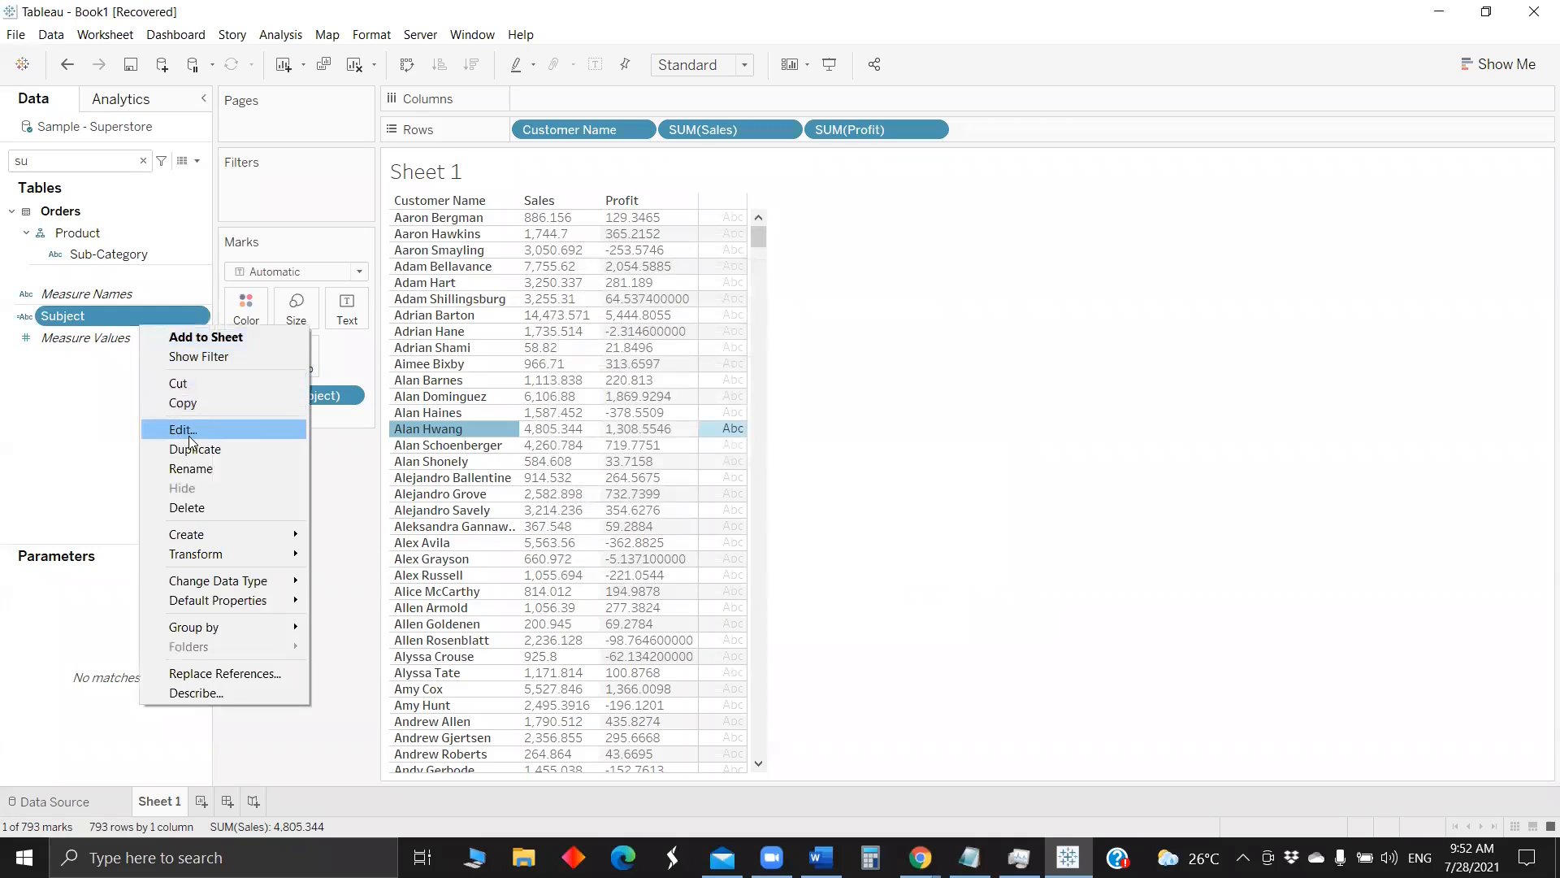
click(183, 429)
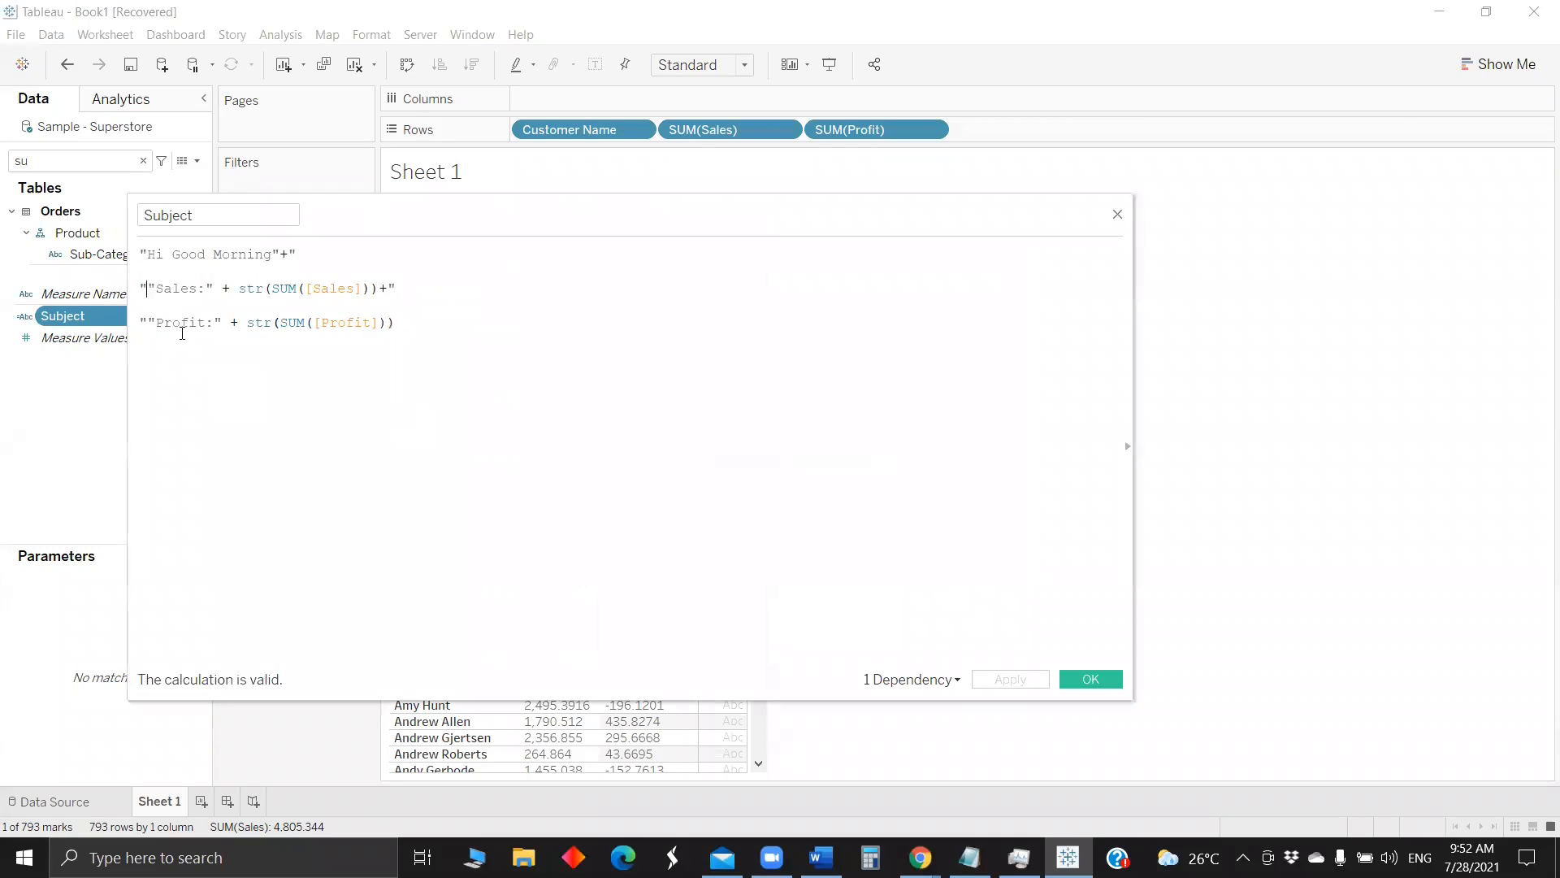
click(150, 322)
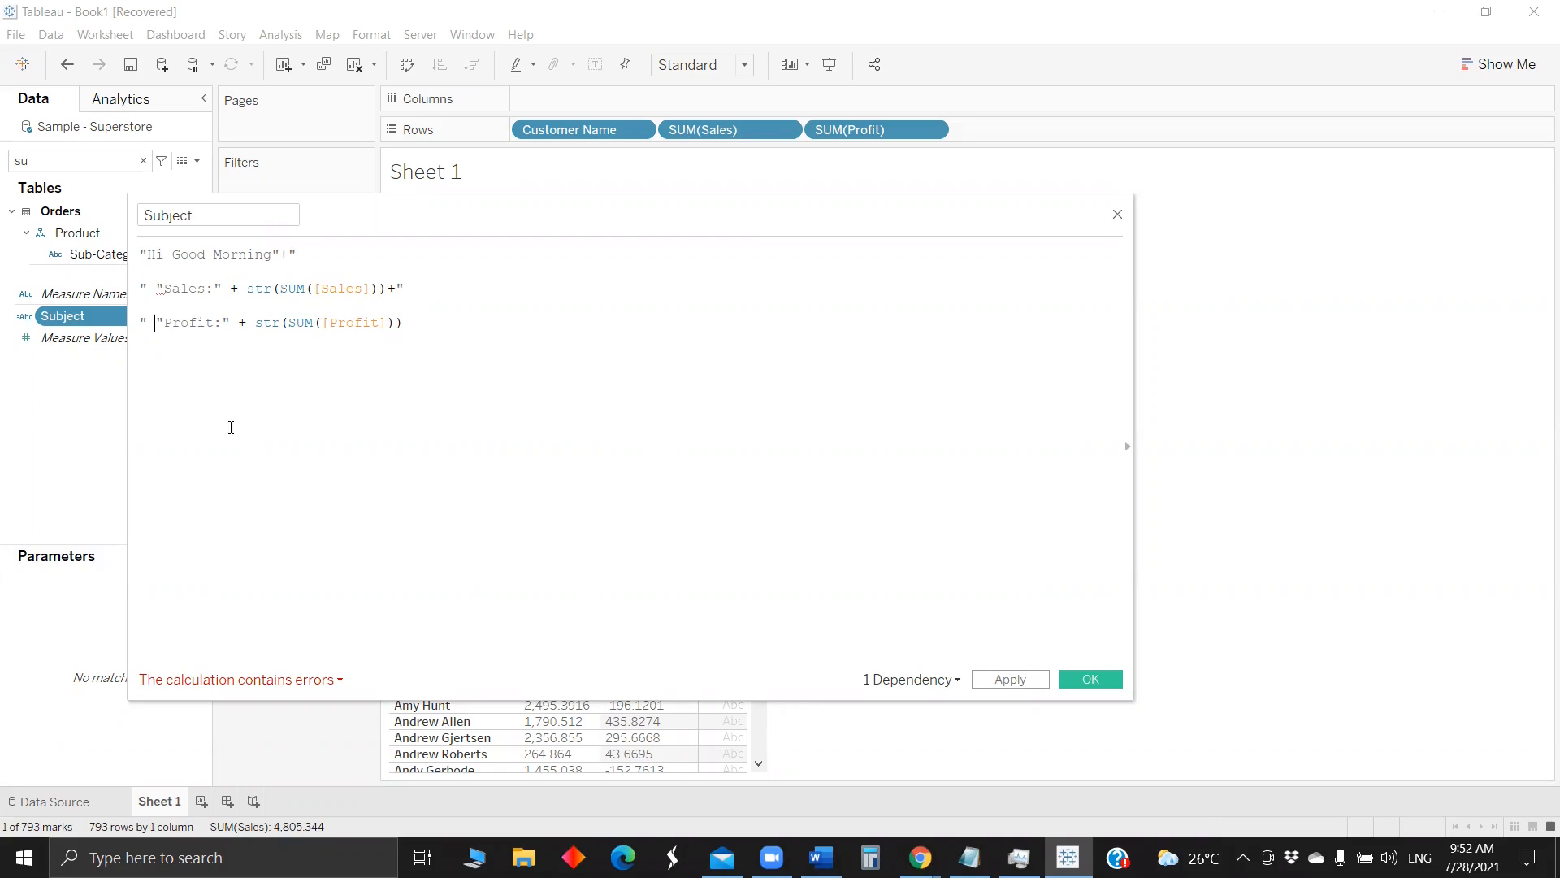
key(BackSpace)
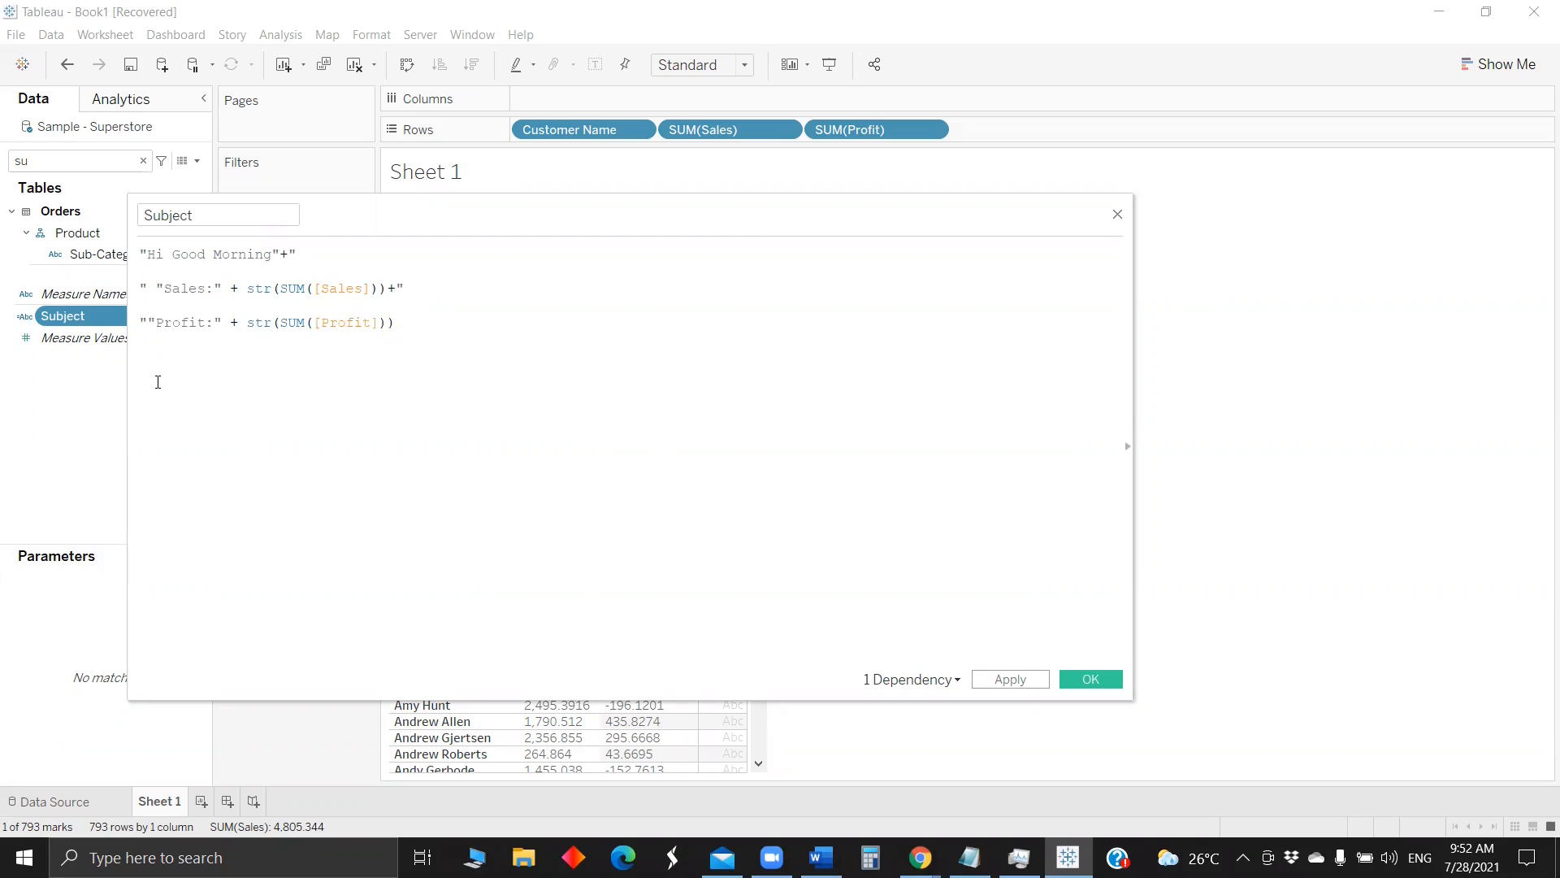
click(157, 290)
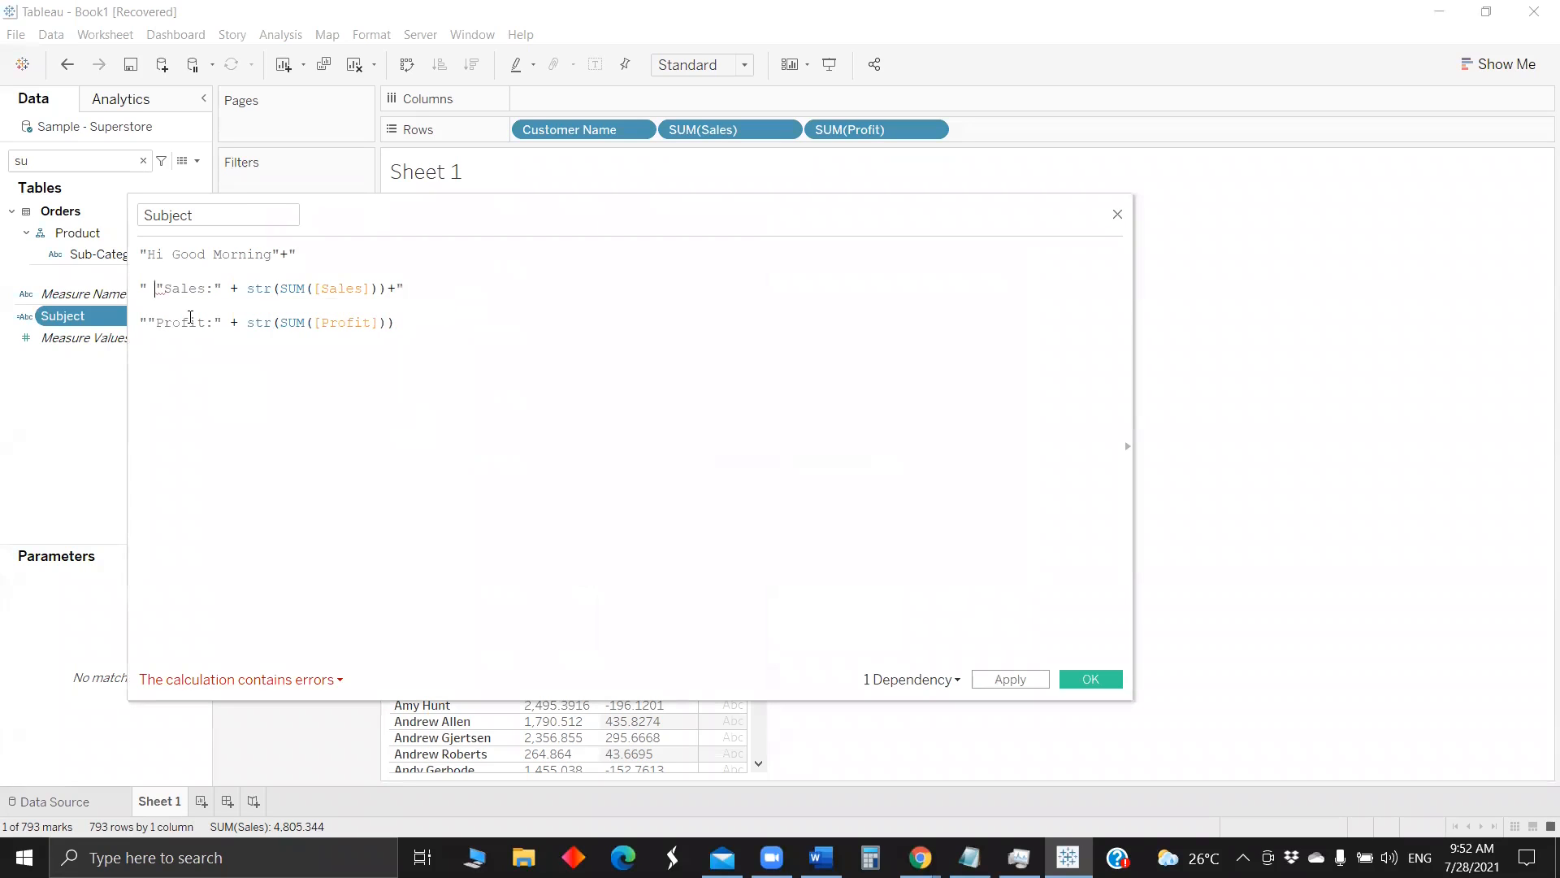
key(BackSpace)
text(+)
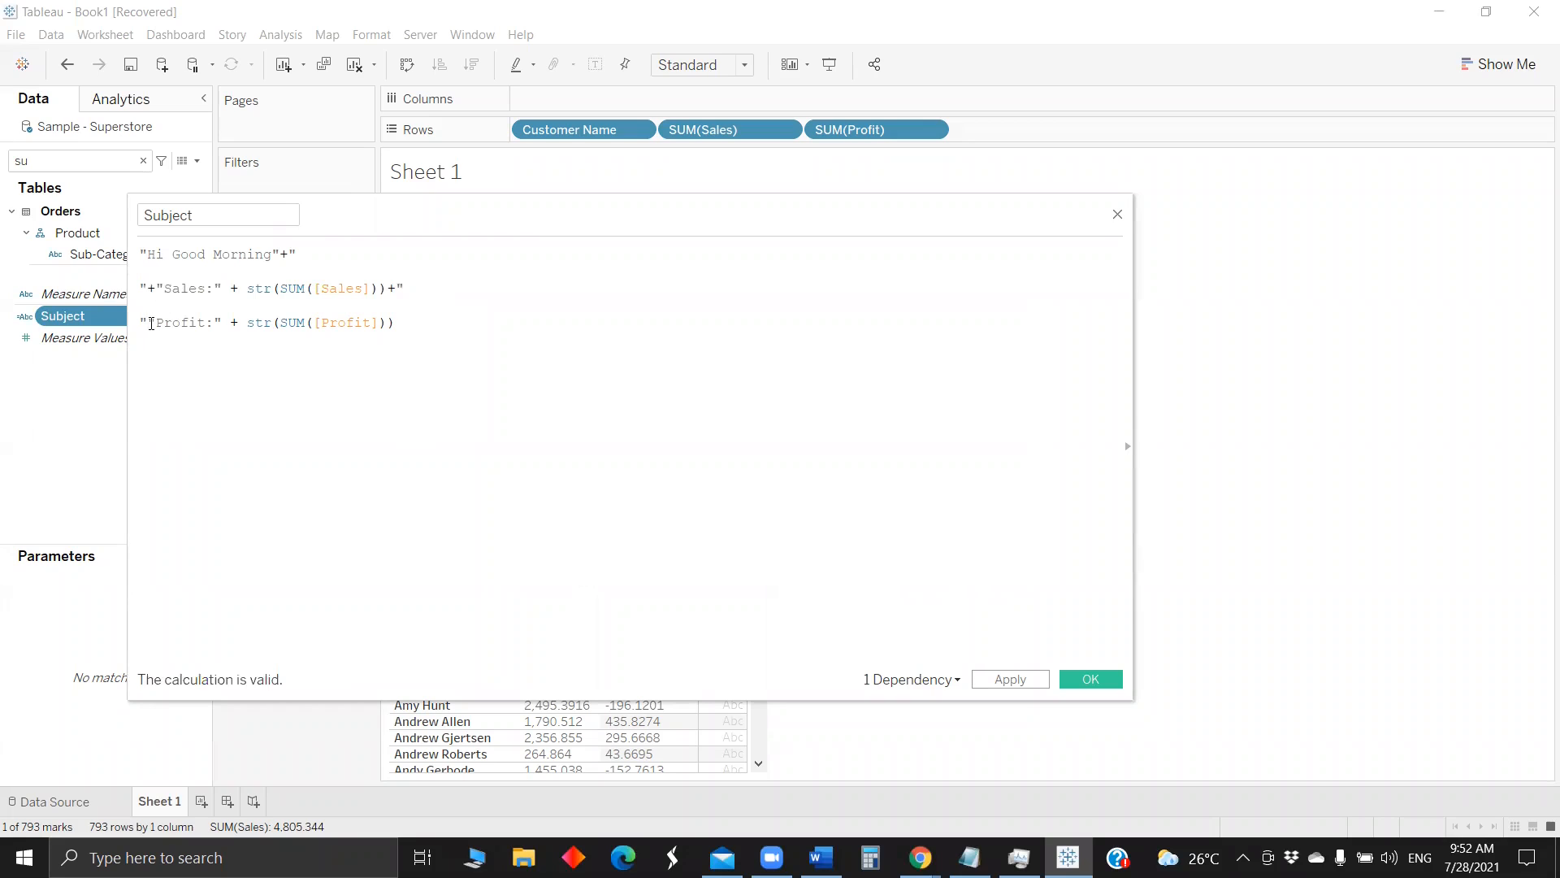
text("+)
click(1010, 679)
click(1073, 680)
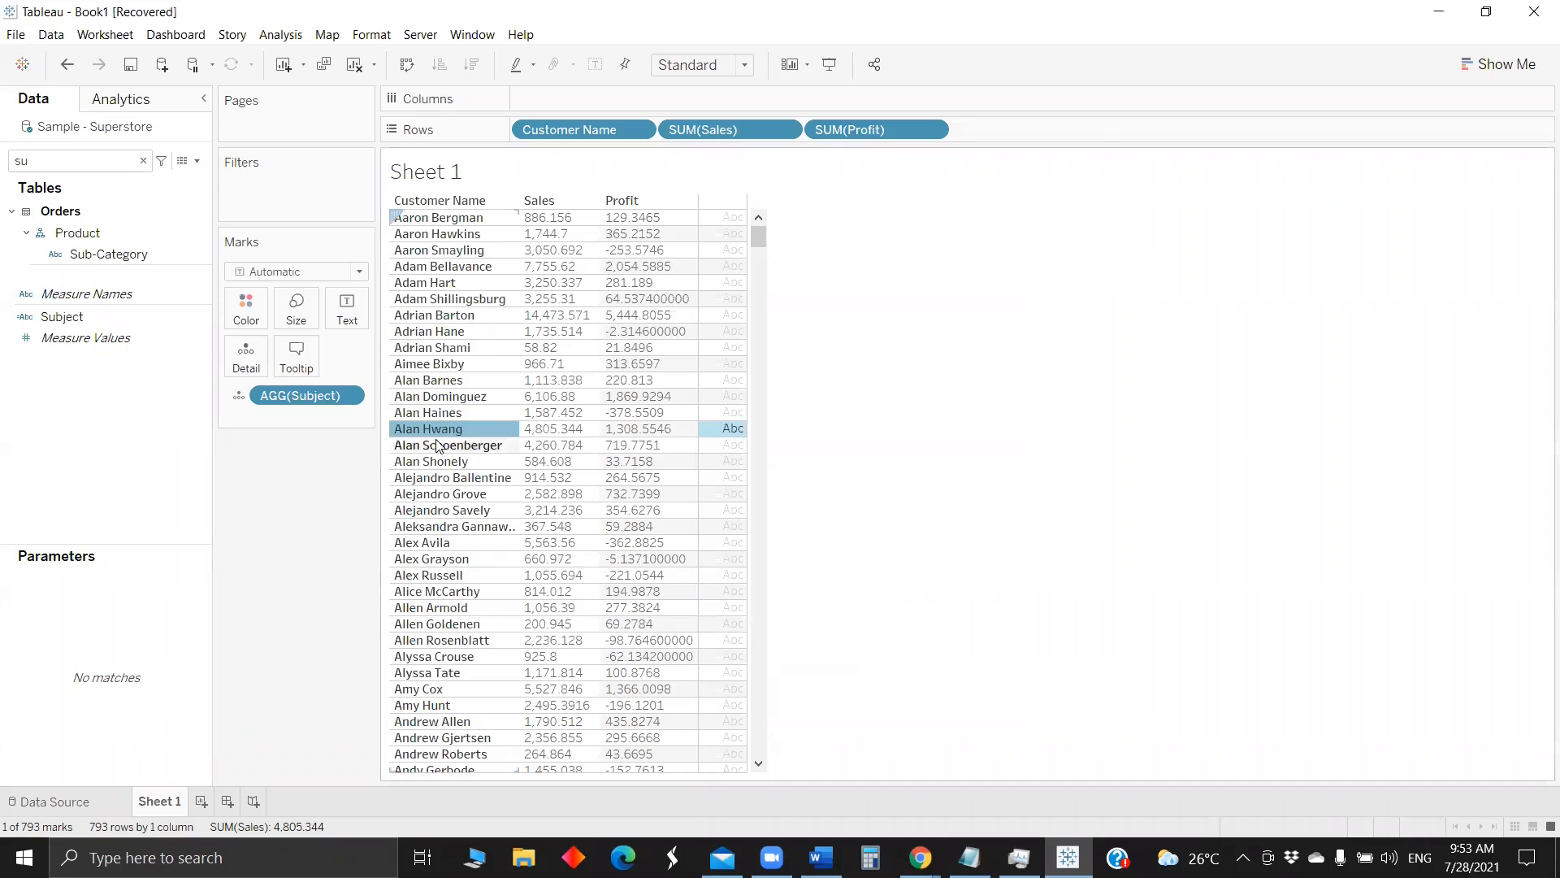
- Run the Hyperlink1 action for the already selected customer row, check the line breaks in the mail draft, and close the mail window
mouse_move(446, 432)
click(510, 505)
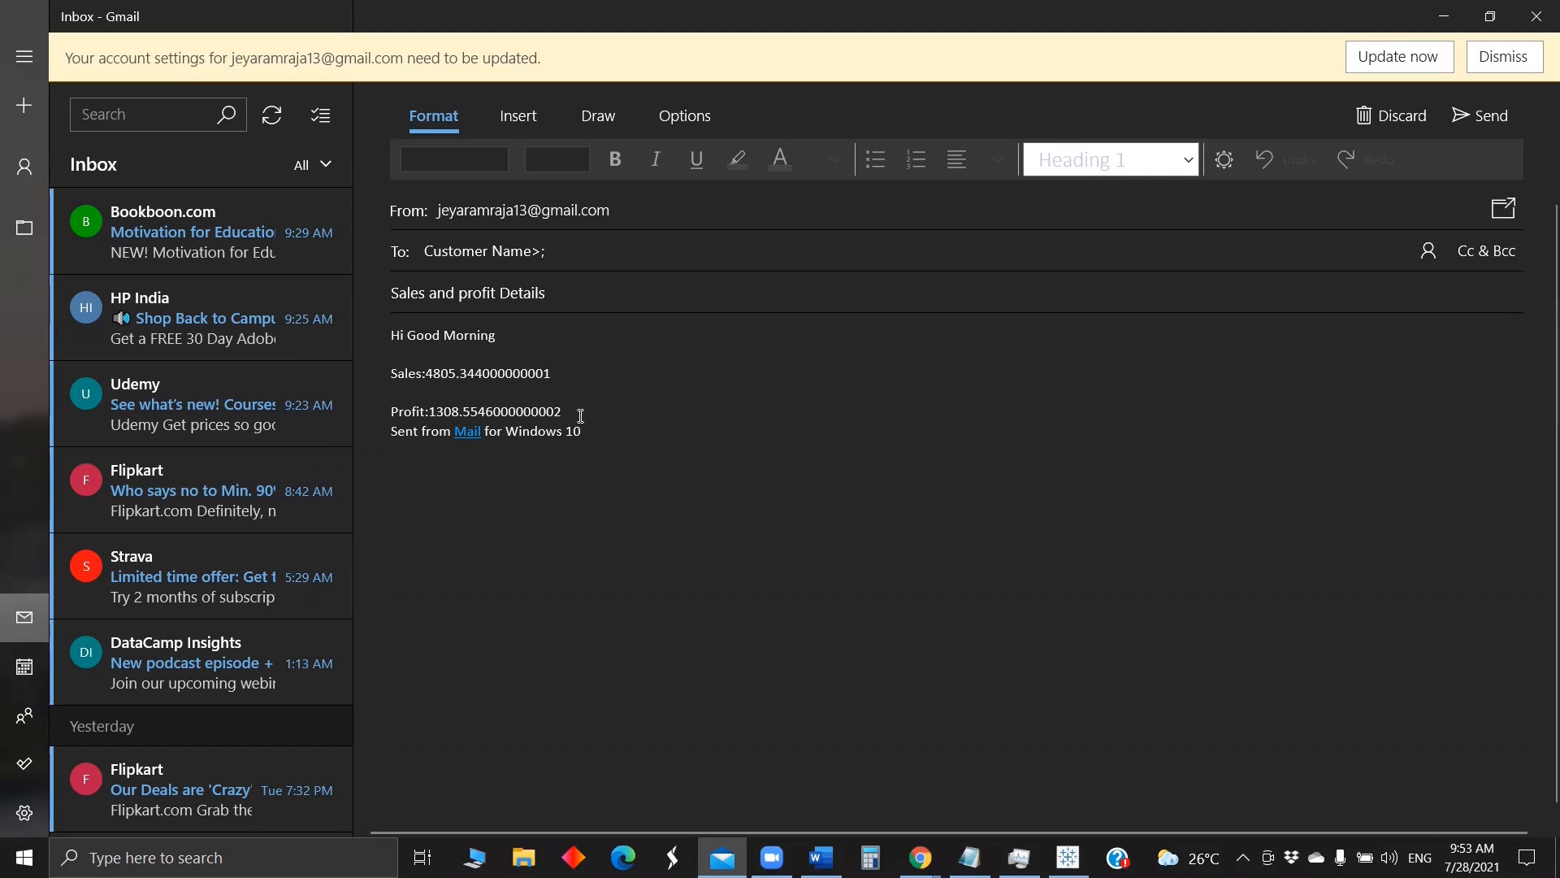
click(1536, 9)
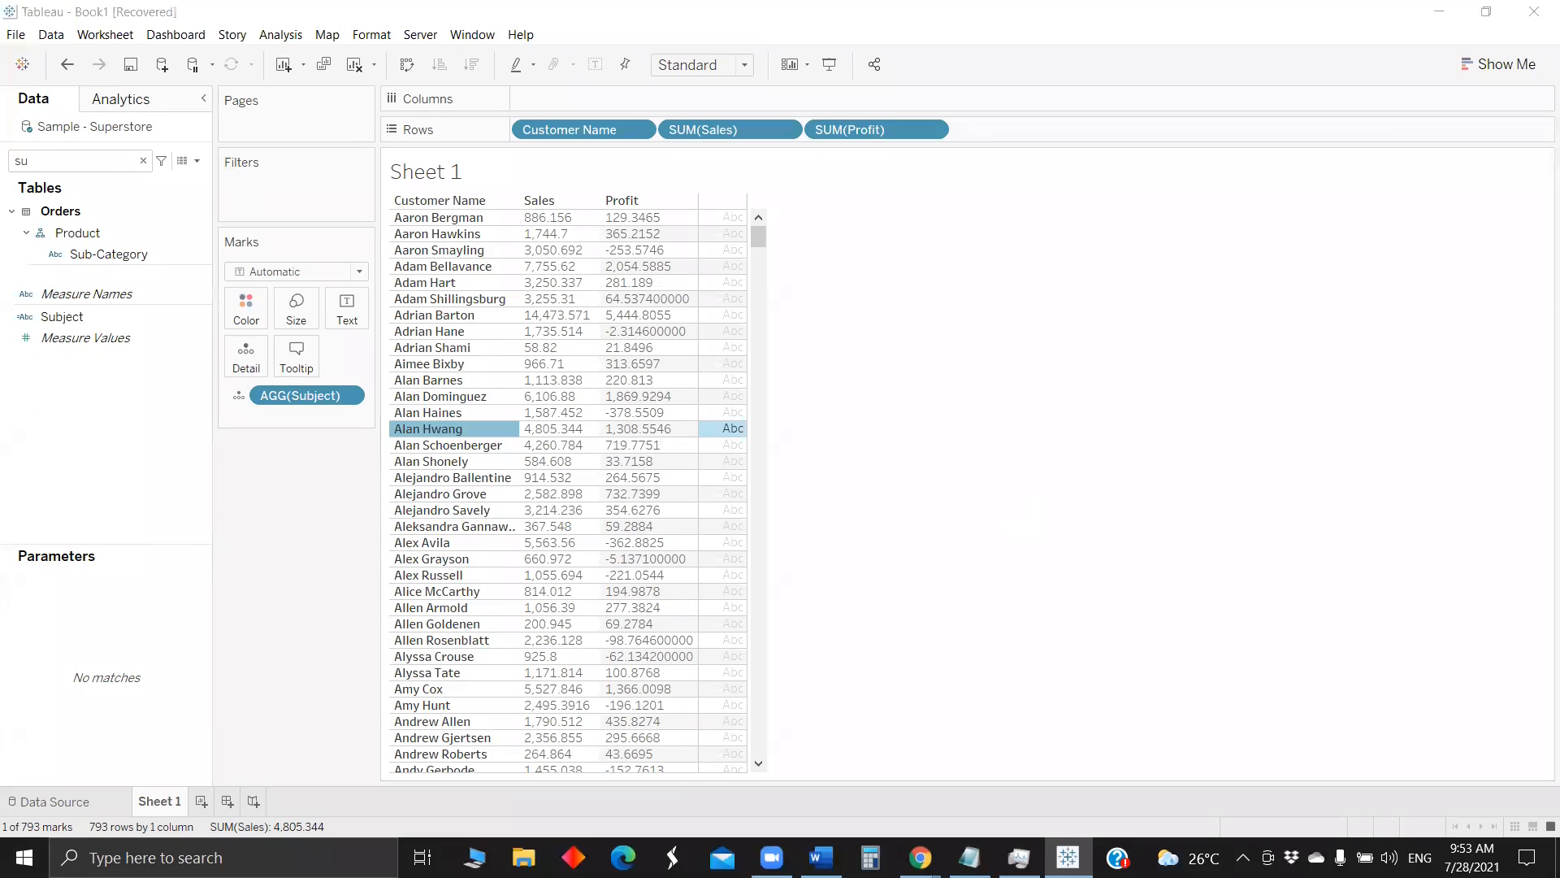
- Switch to Word, set the Dashboard Performance document's zoom to 116%, and read its sections on data strategy, marks, filters, calculations and query optimization
key(alt+Tab)
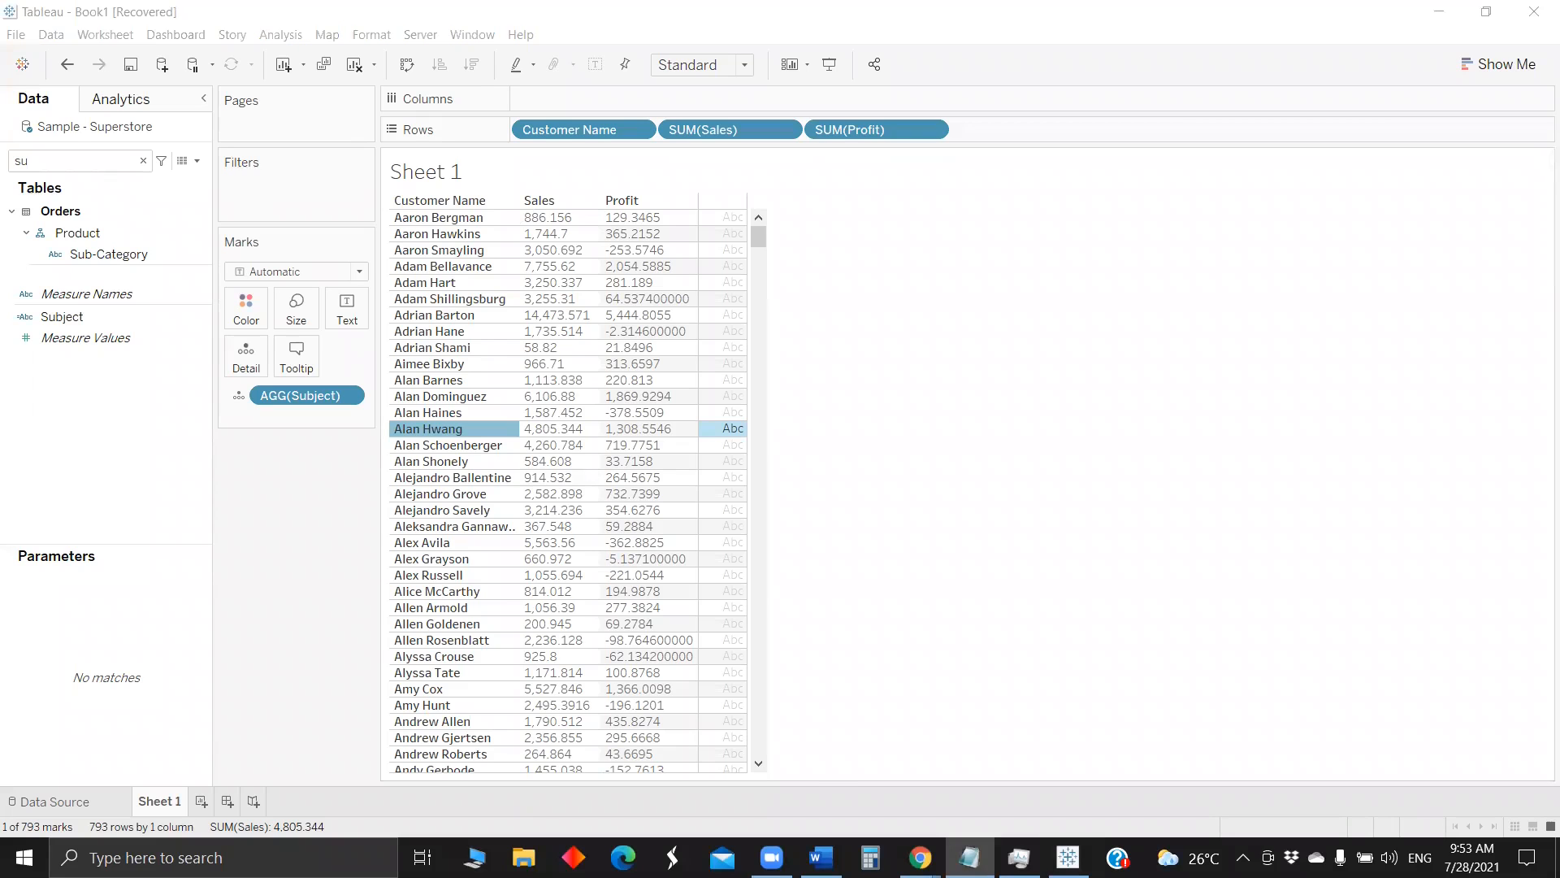
click(821, 858)
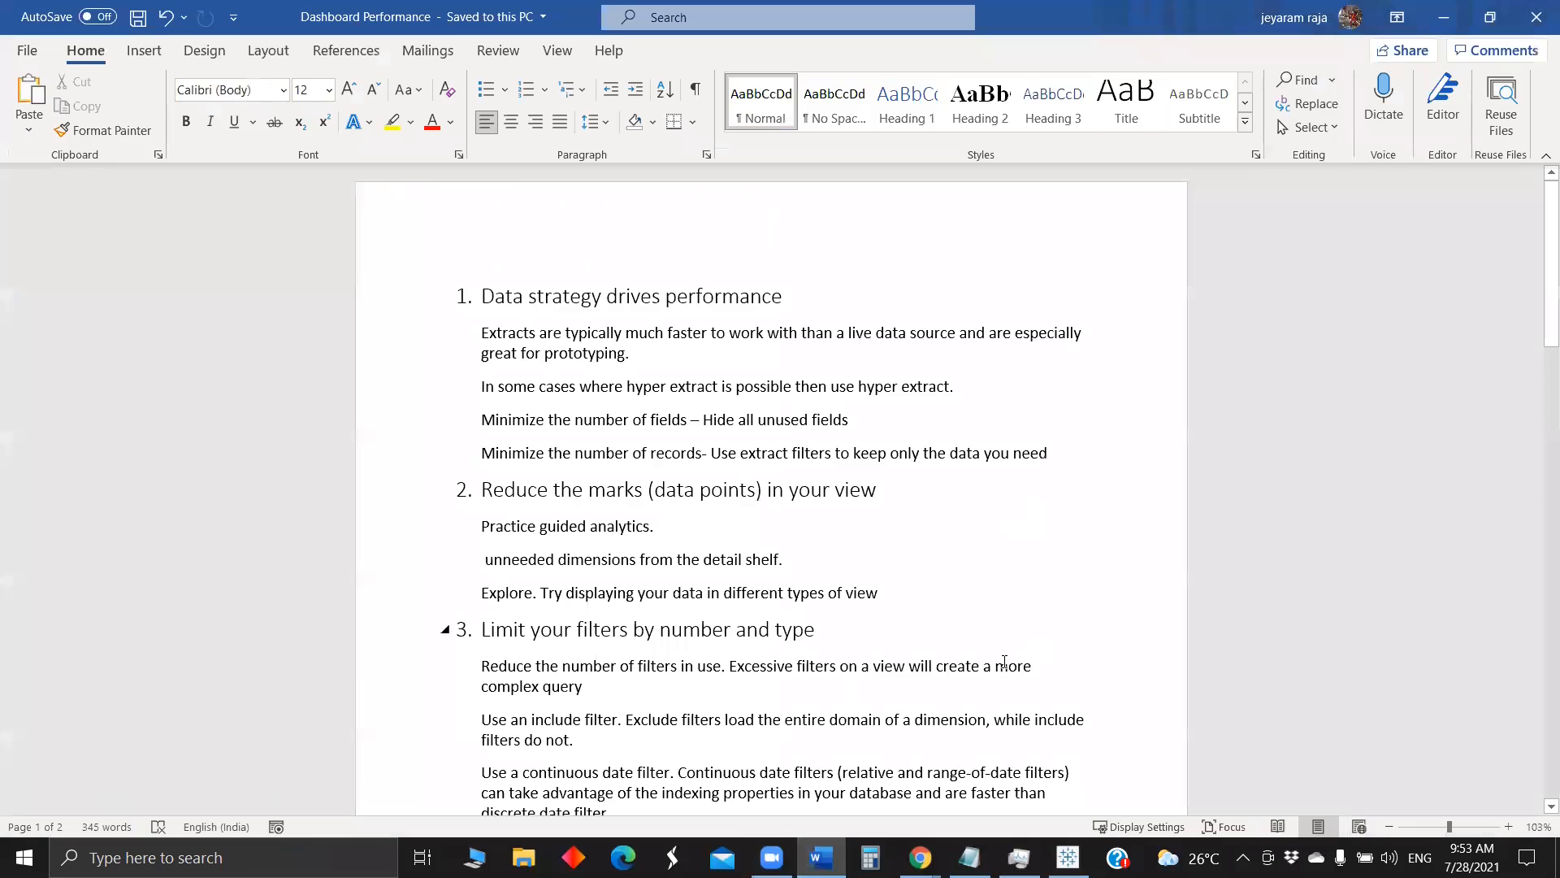
click(1459, 827)
drag(1458, 827, 1451, 827)
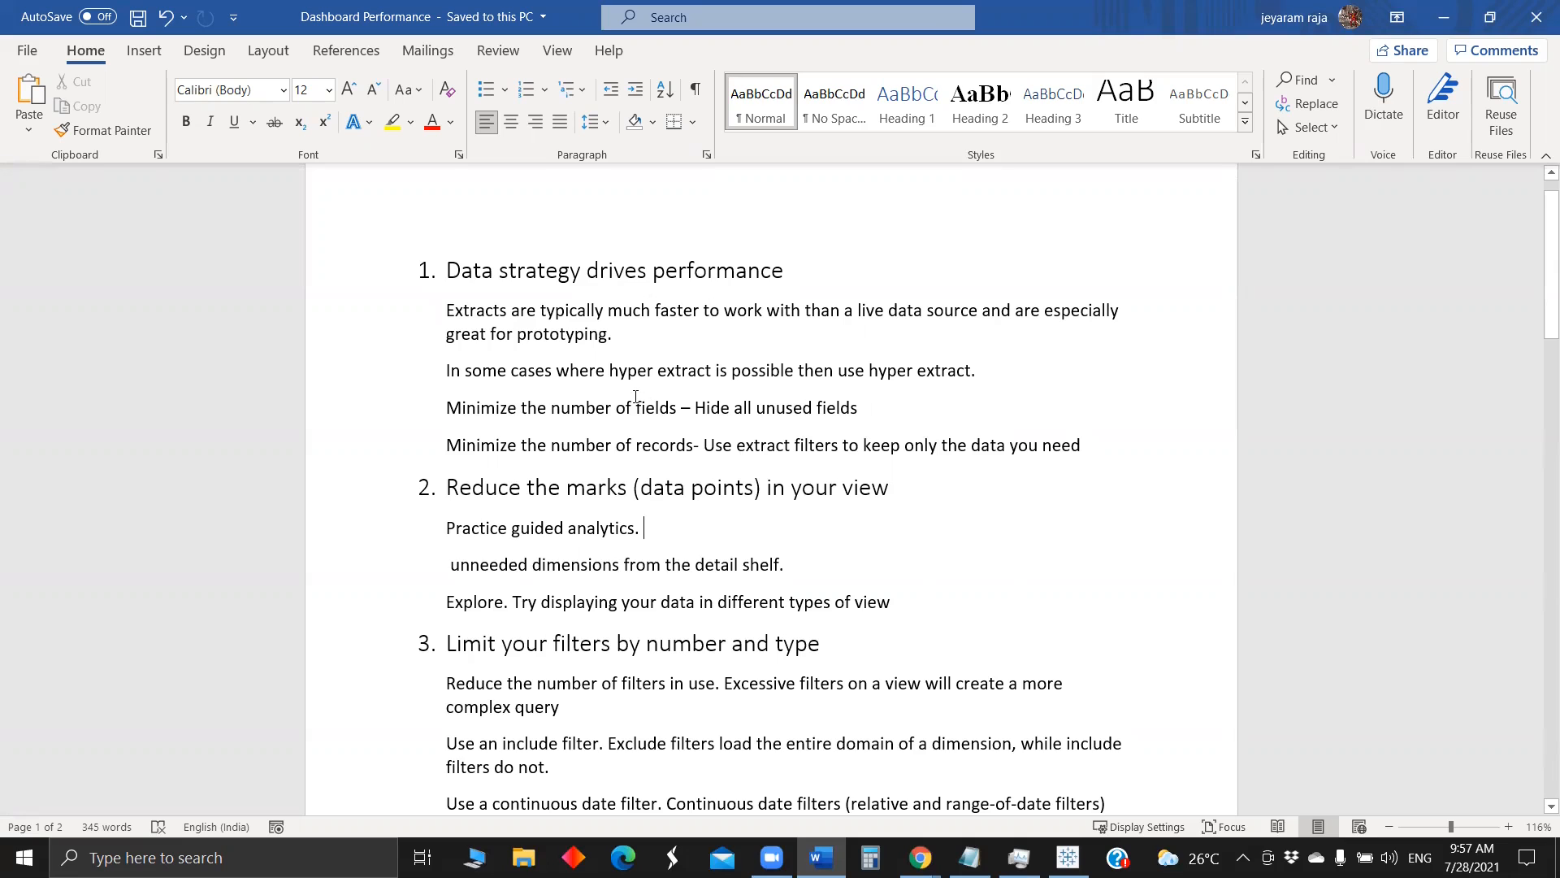
scroll(611, 401, down, 3)
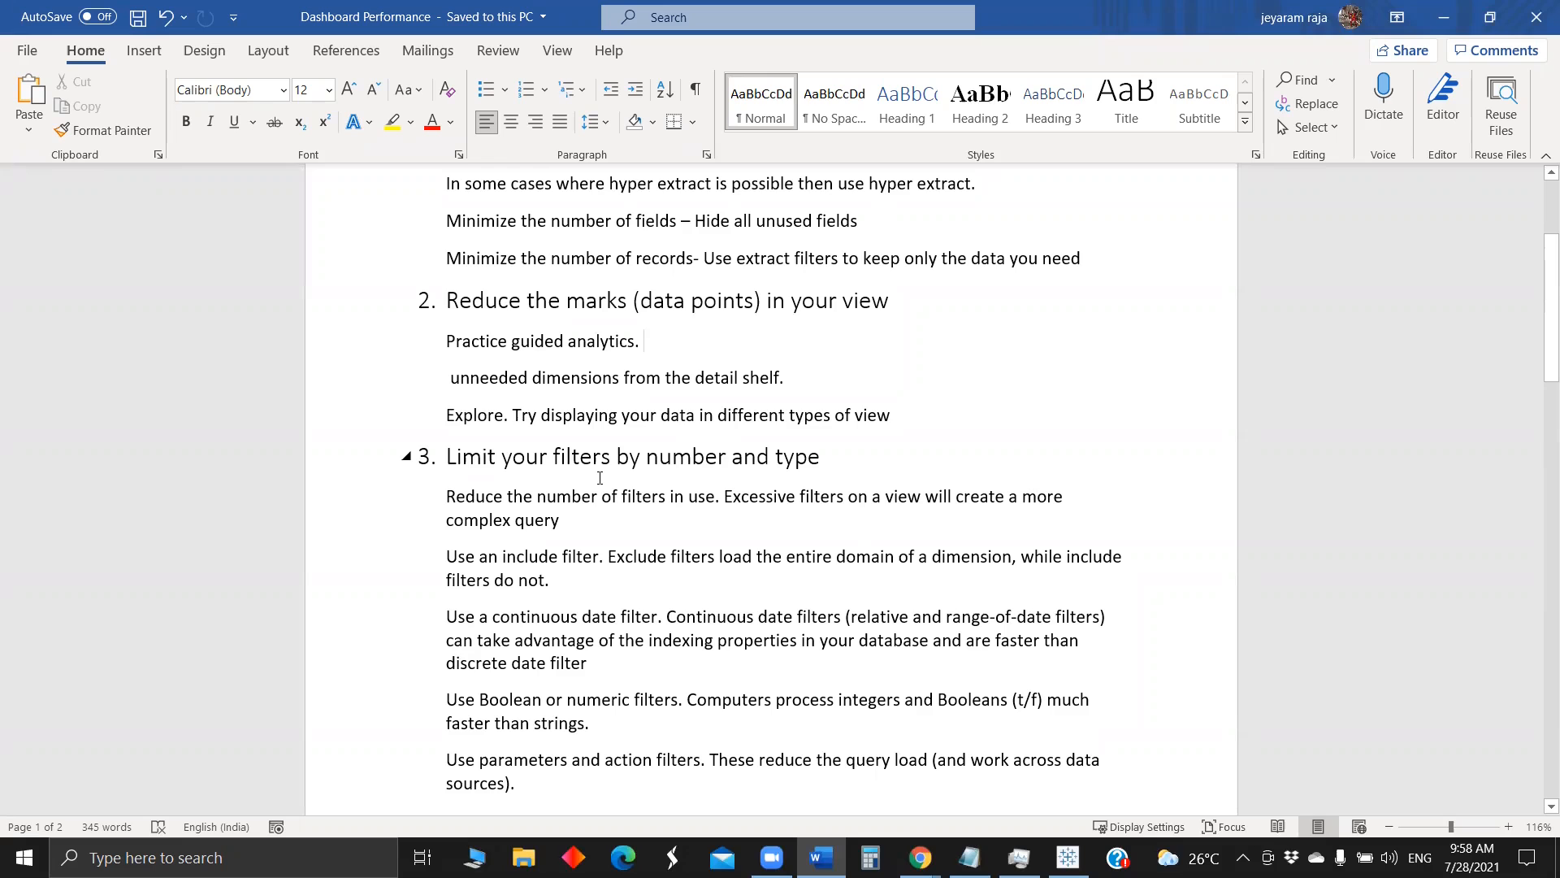
scroll(595, 476, down, 4)
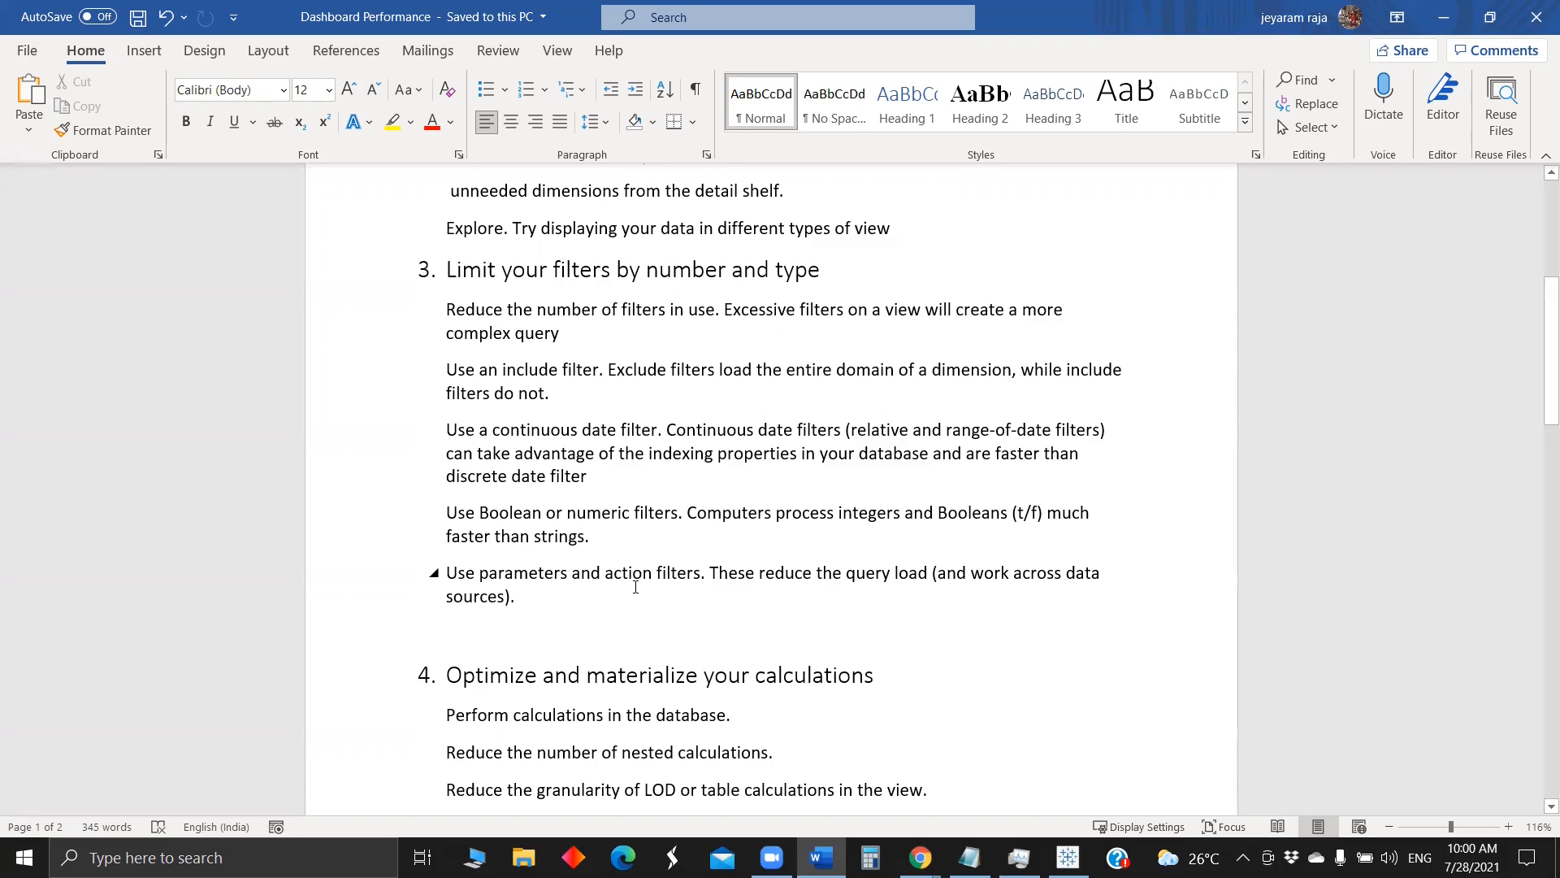
scroll(573, 574, down, 6)
scroll(574, 574, down, 6)
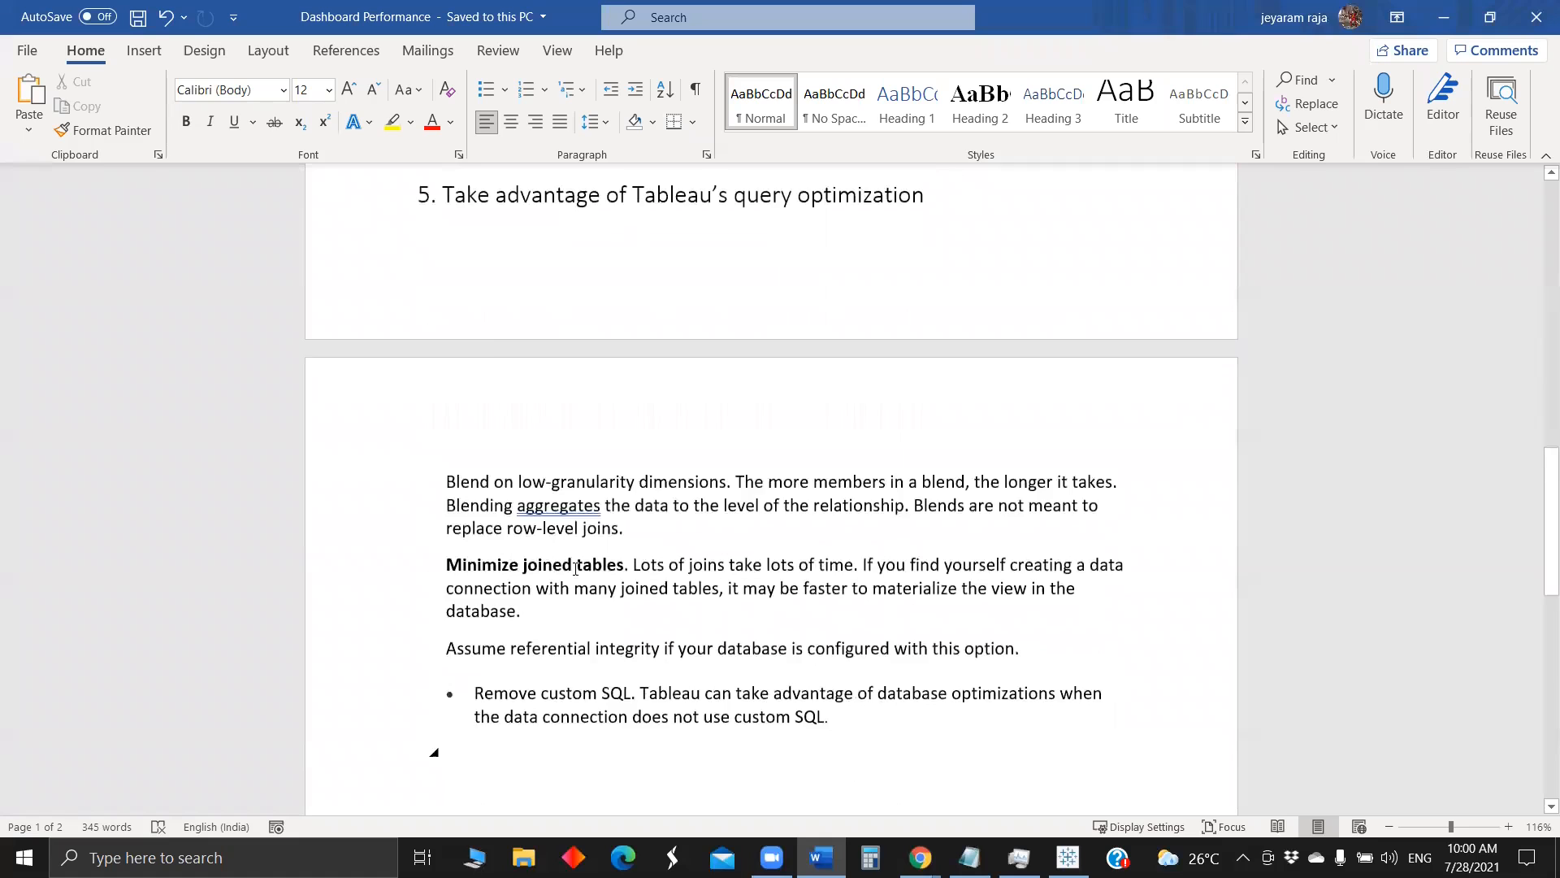
scroll(575, 568, up, 8)
scroll(575, 569, up, 5)
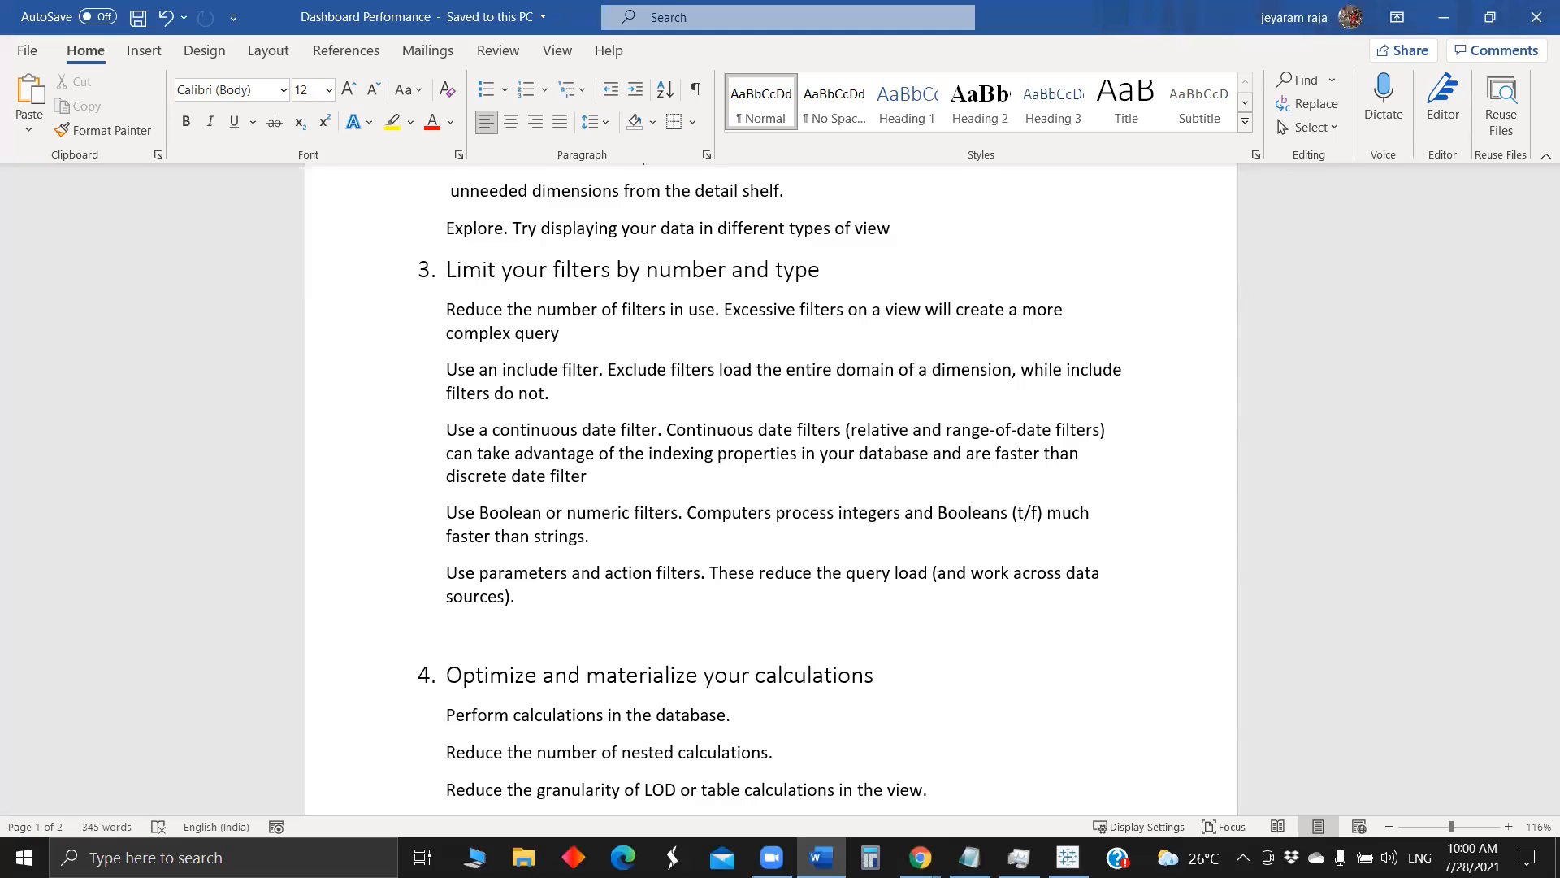
- Return to Tableau and allow multiple values in the Hyperlink1 URL action of the worksheet
click(1067, 857)
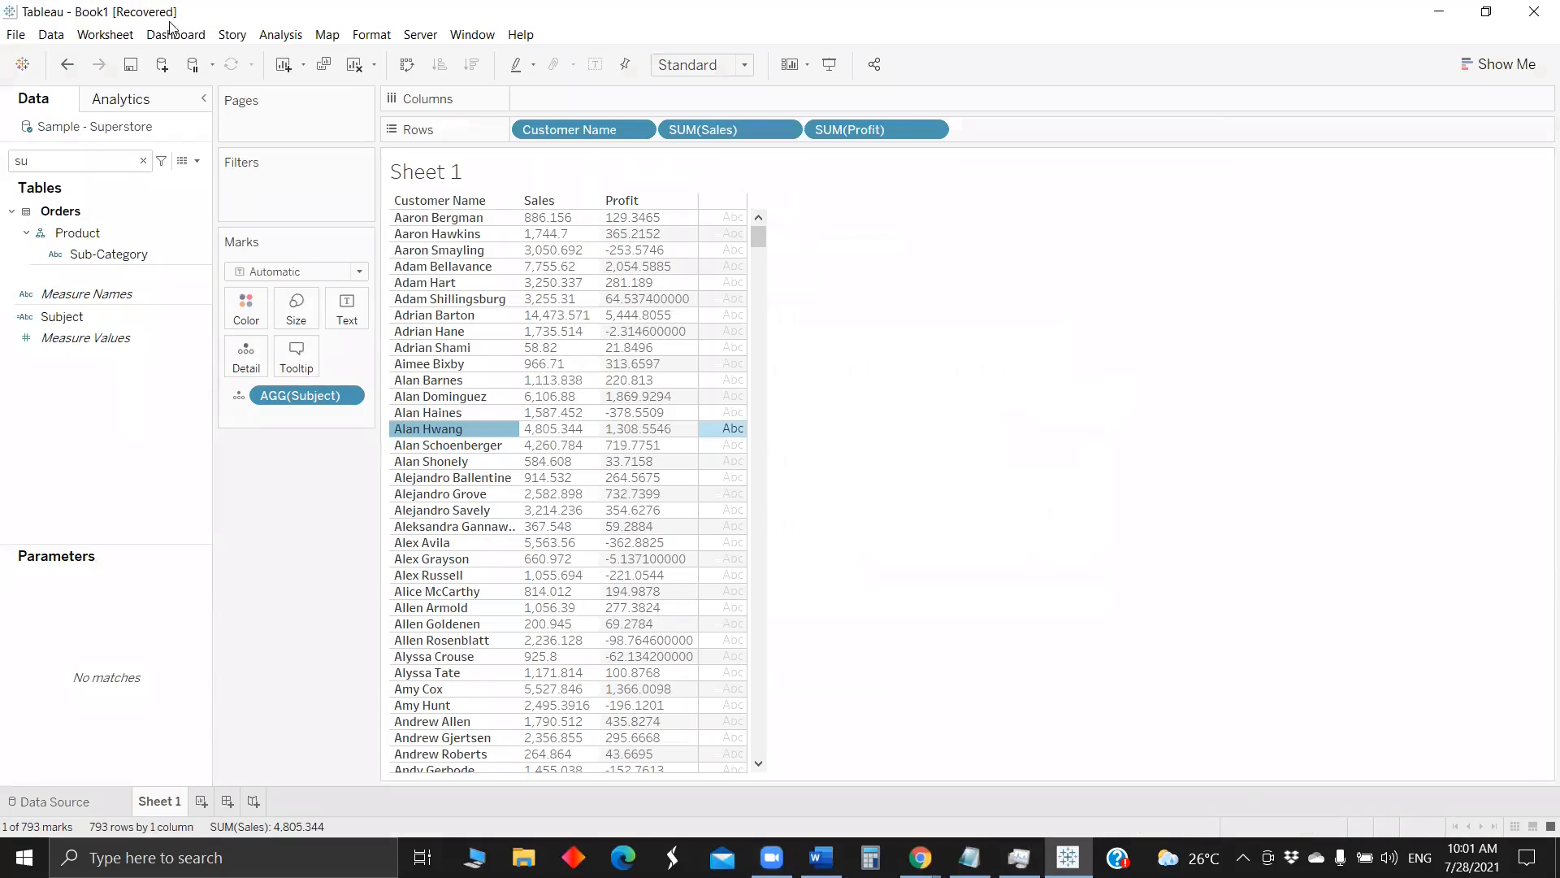
click(171, 30)
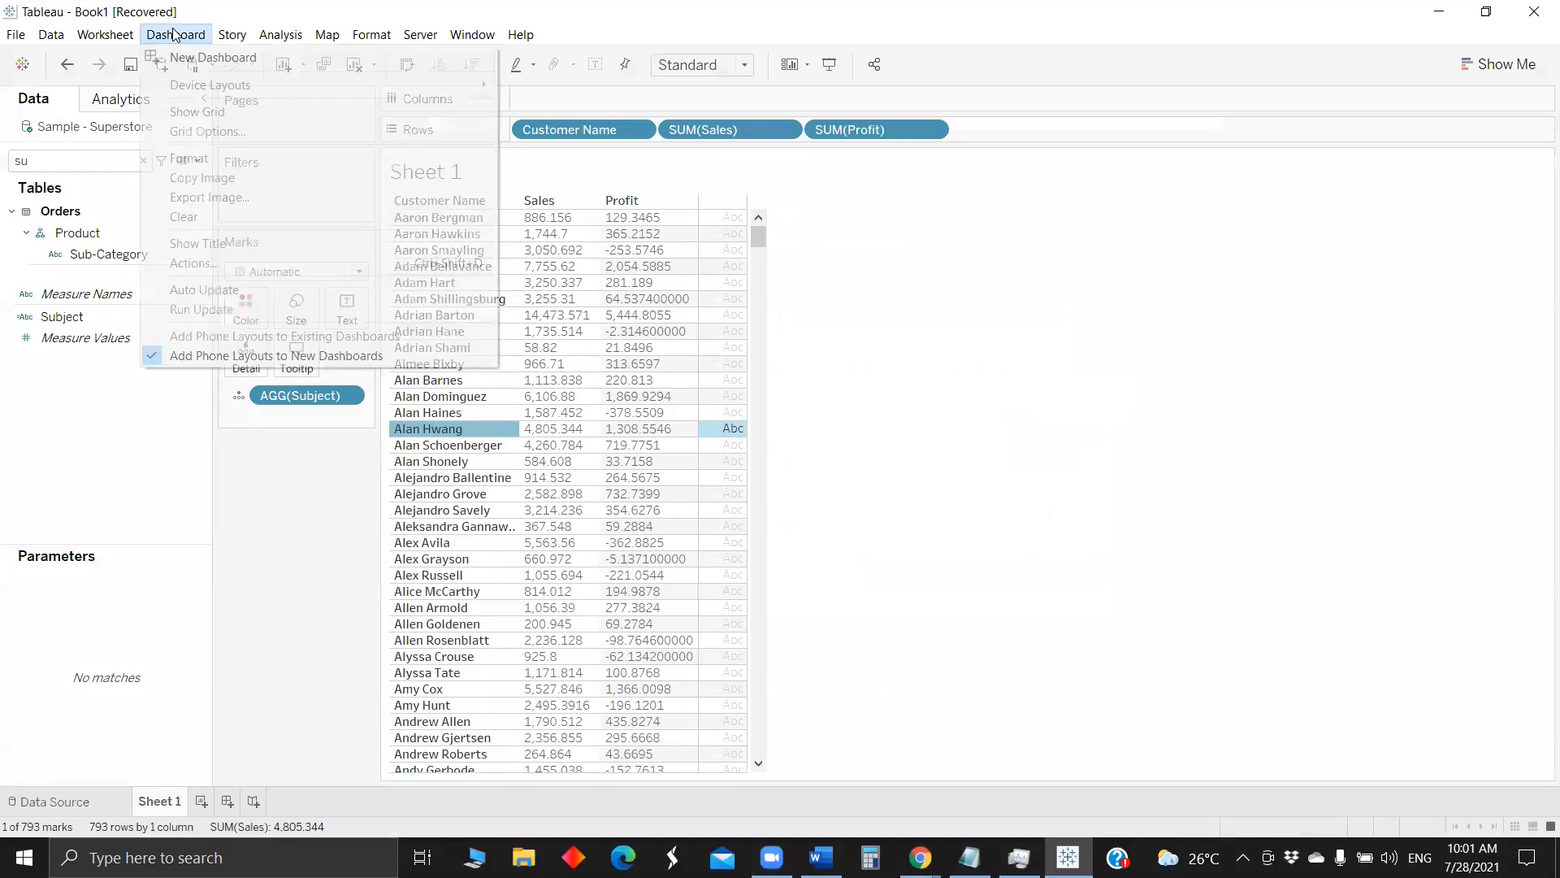
mouse_move(108, 36)
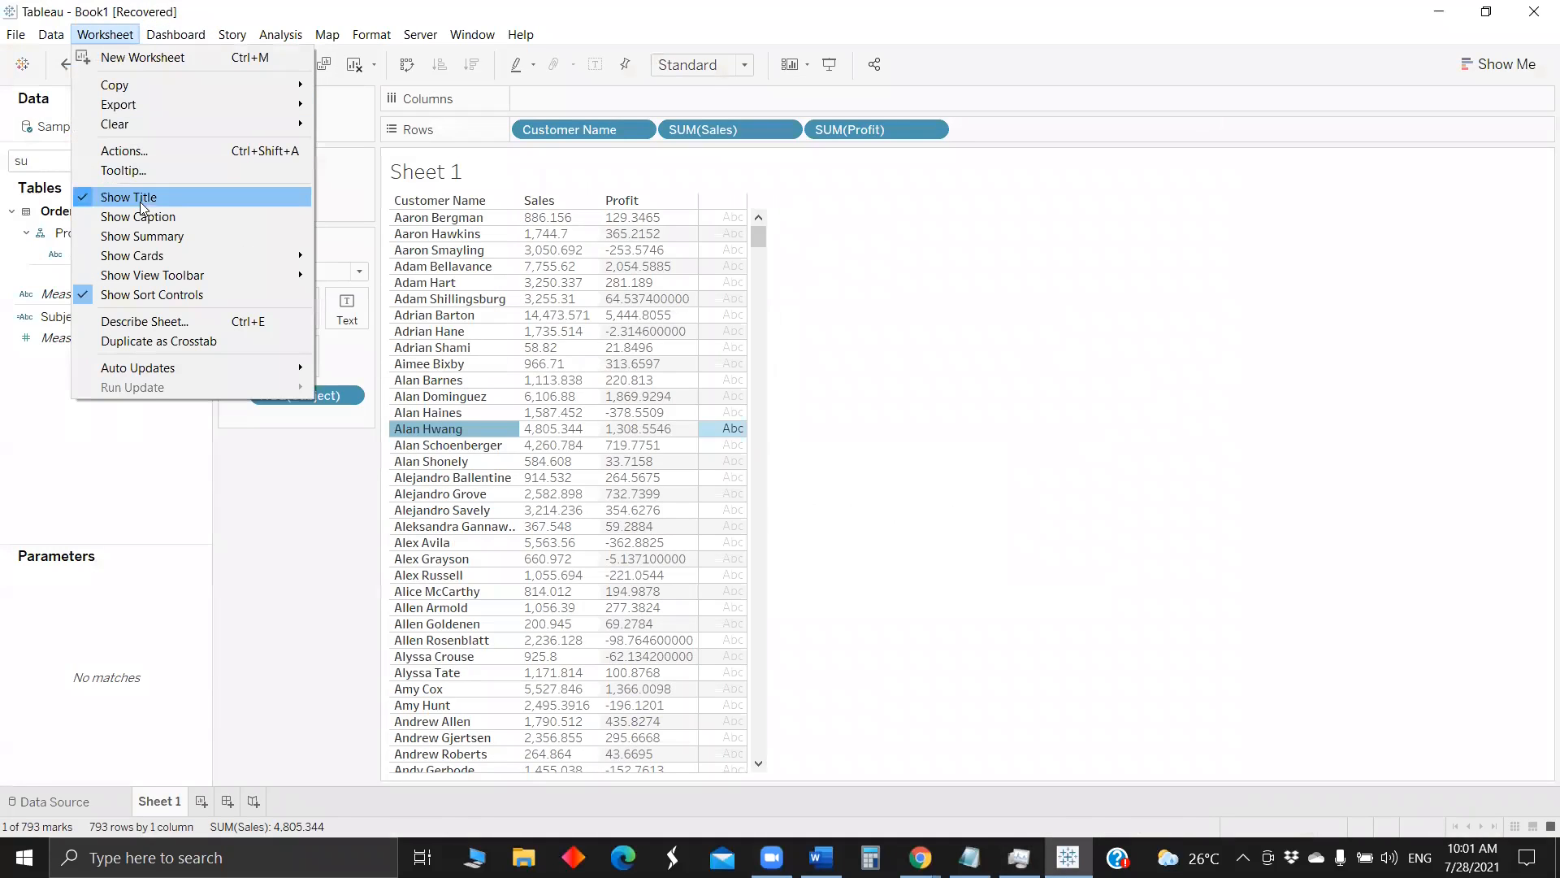
click(181, 153)
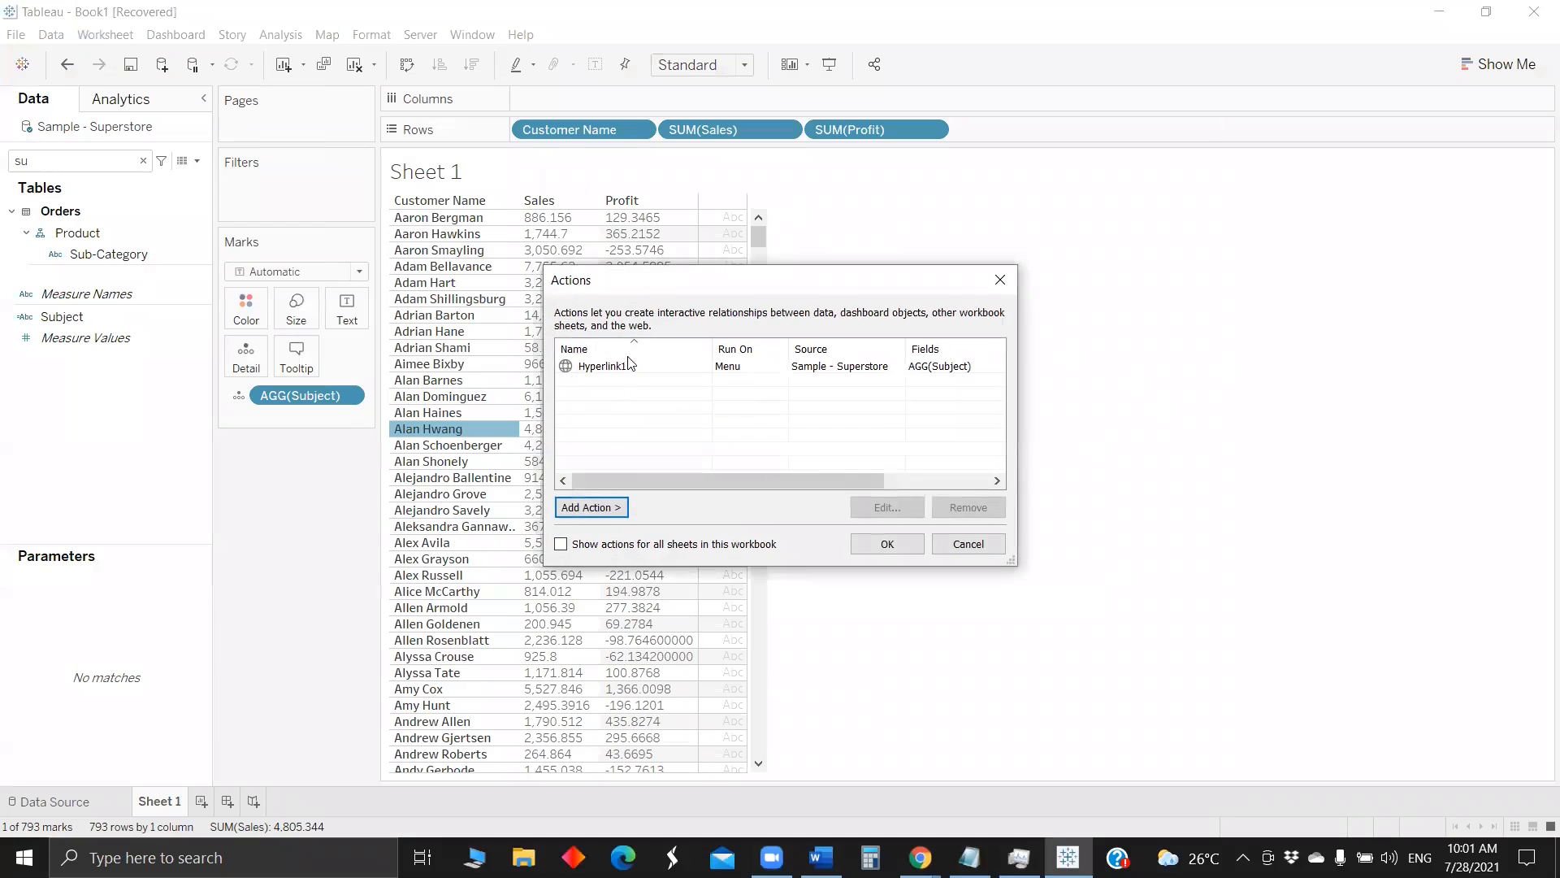
click(654, 369)
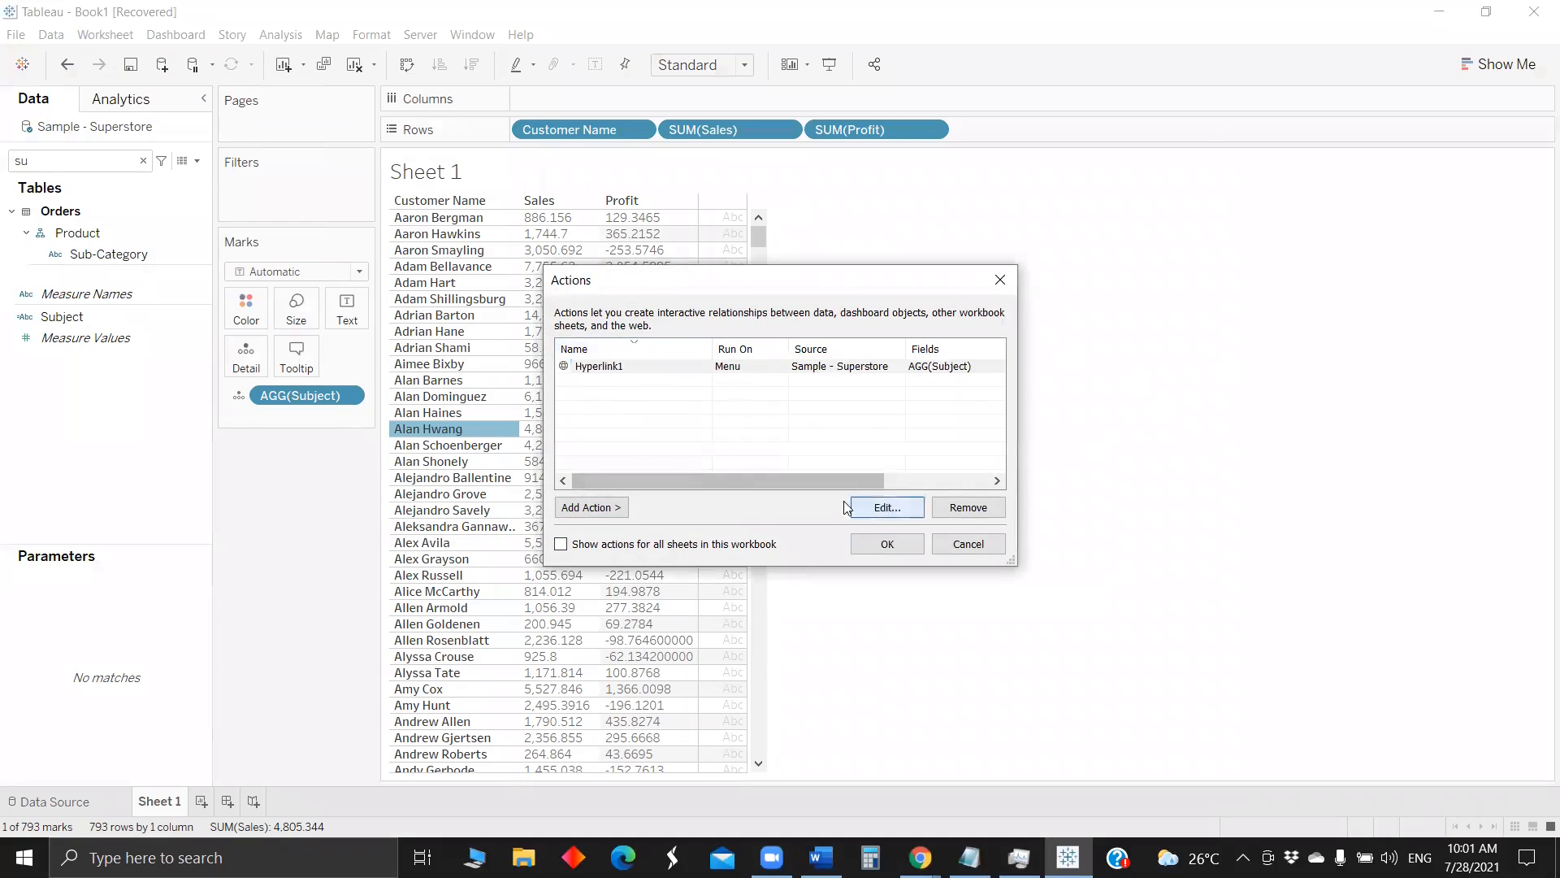
click(870, 507)
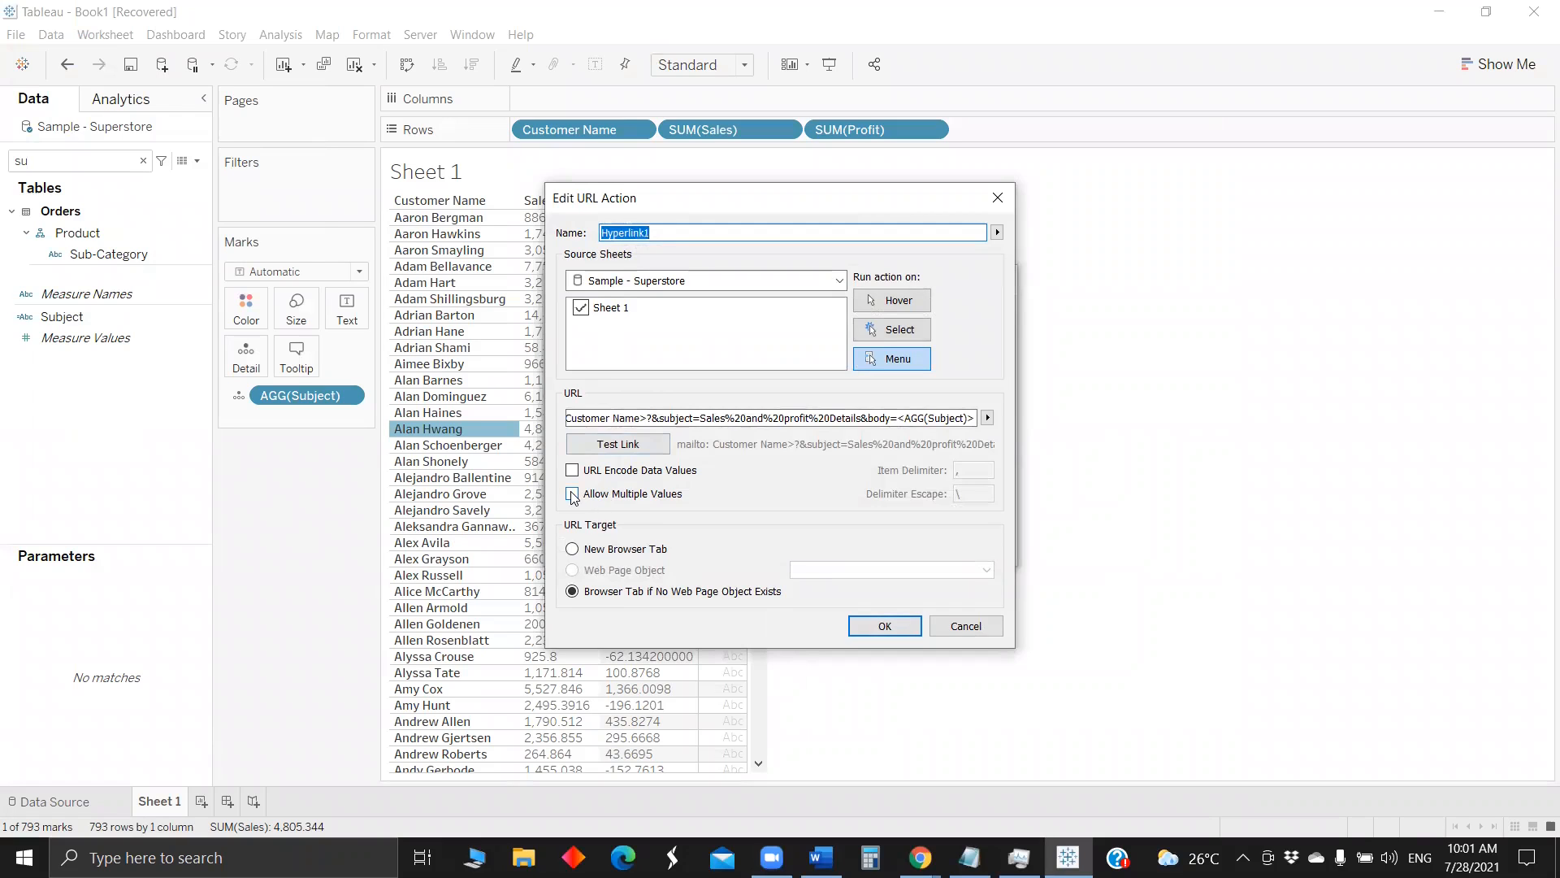
click(894, 626)
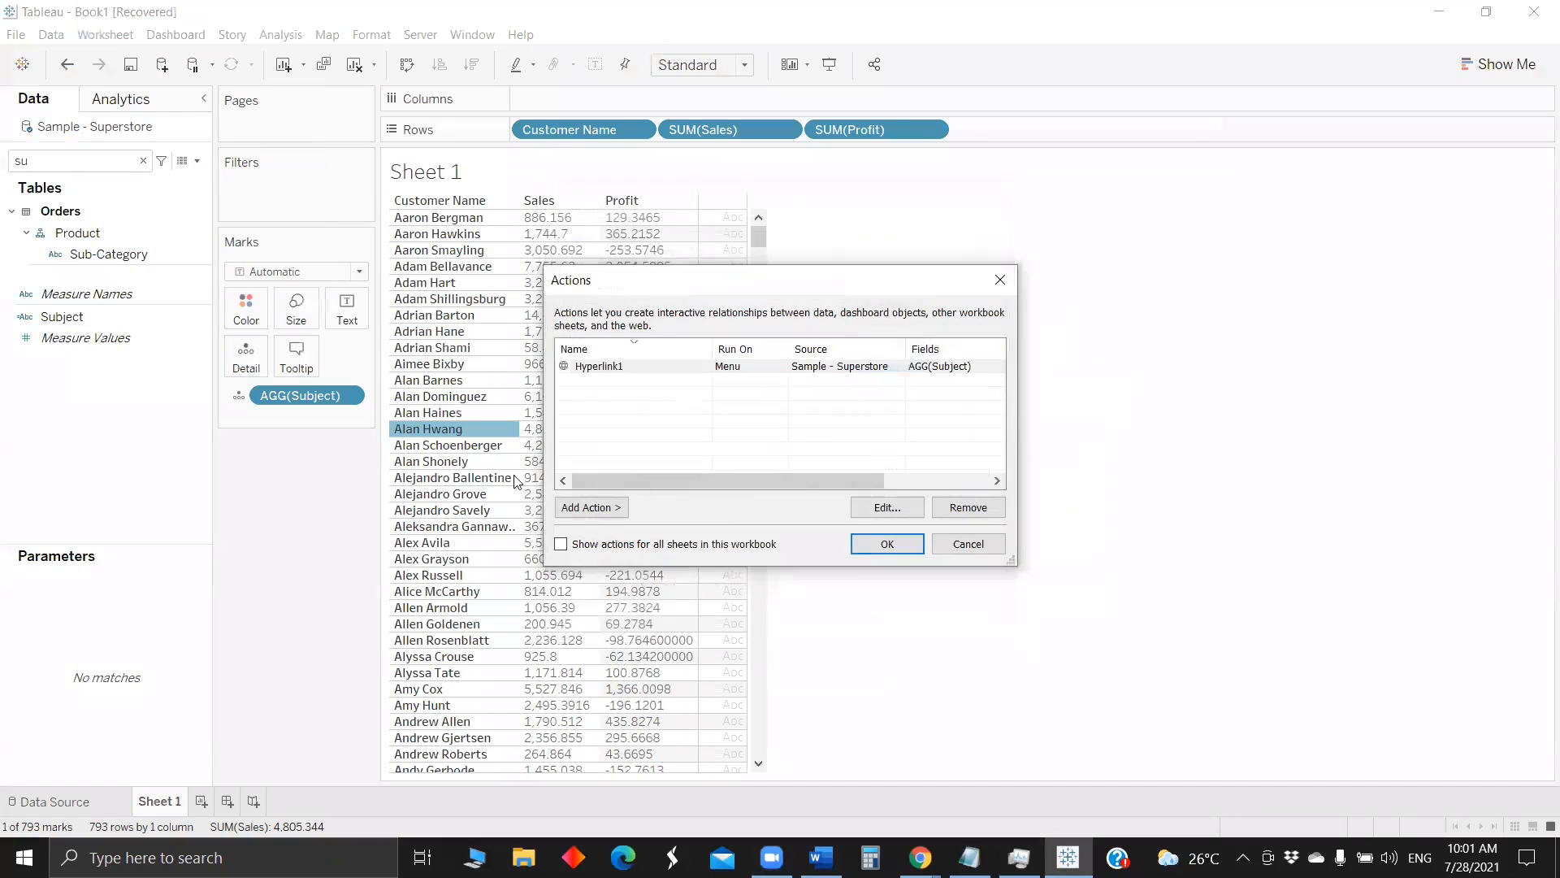
click(887, 544)
- Select the seven customer rows with sales from 1,735.514 through 4,805.344, run Hyperlink1 for them, review the combined mail draft and close it
click(439, 333)
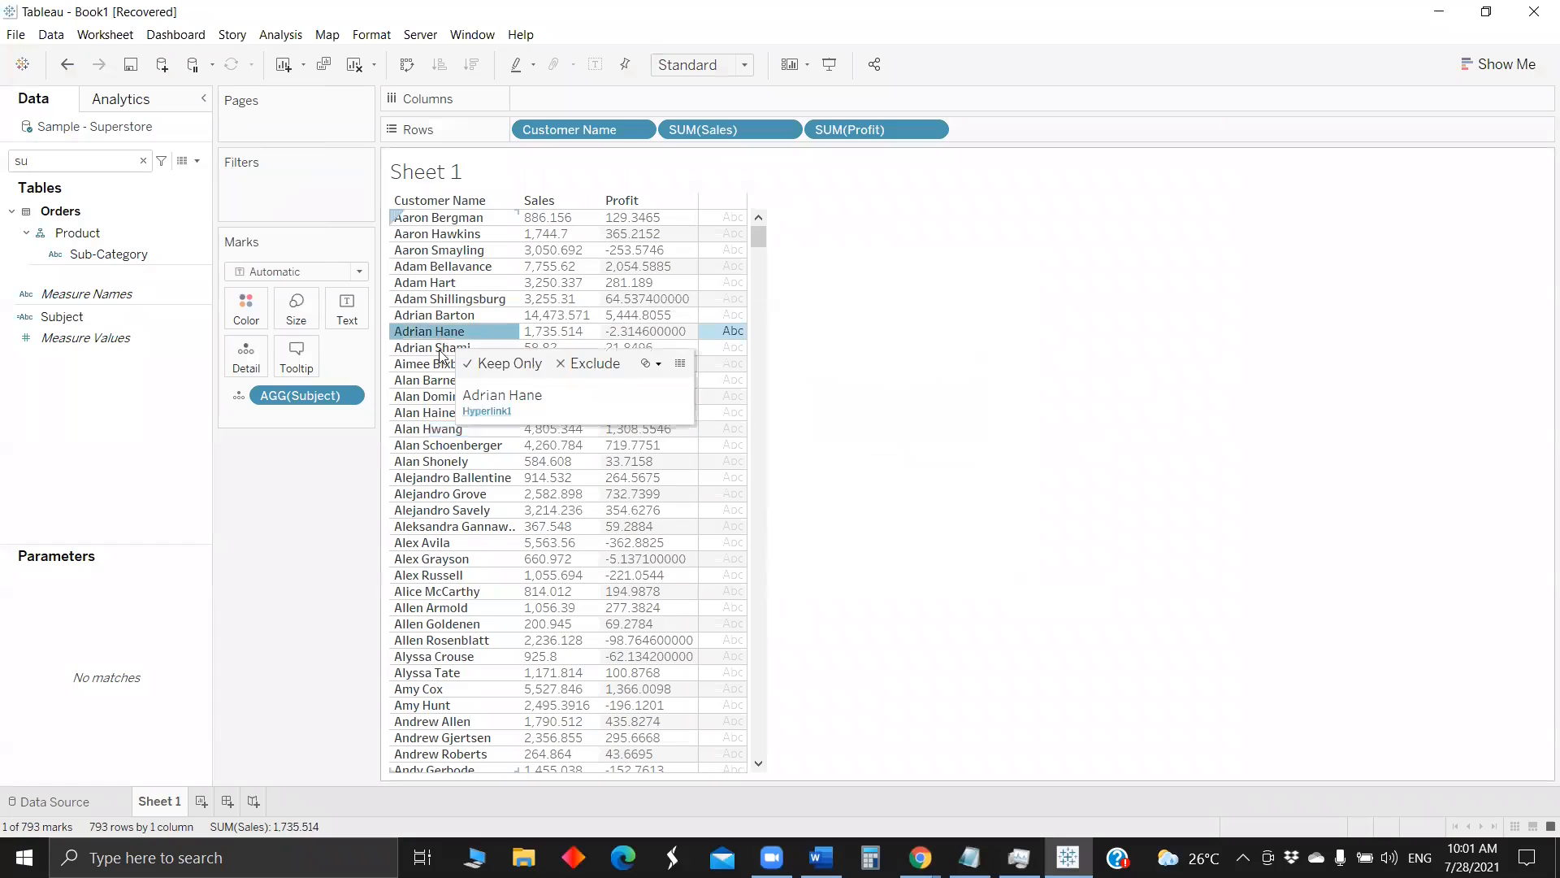
shift+click(445, 429)
click(489, 531)
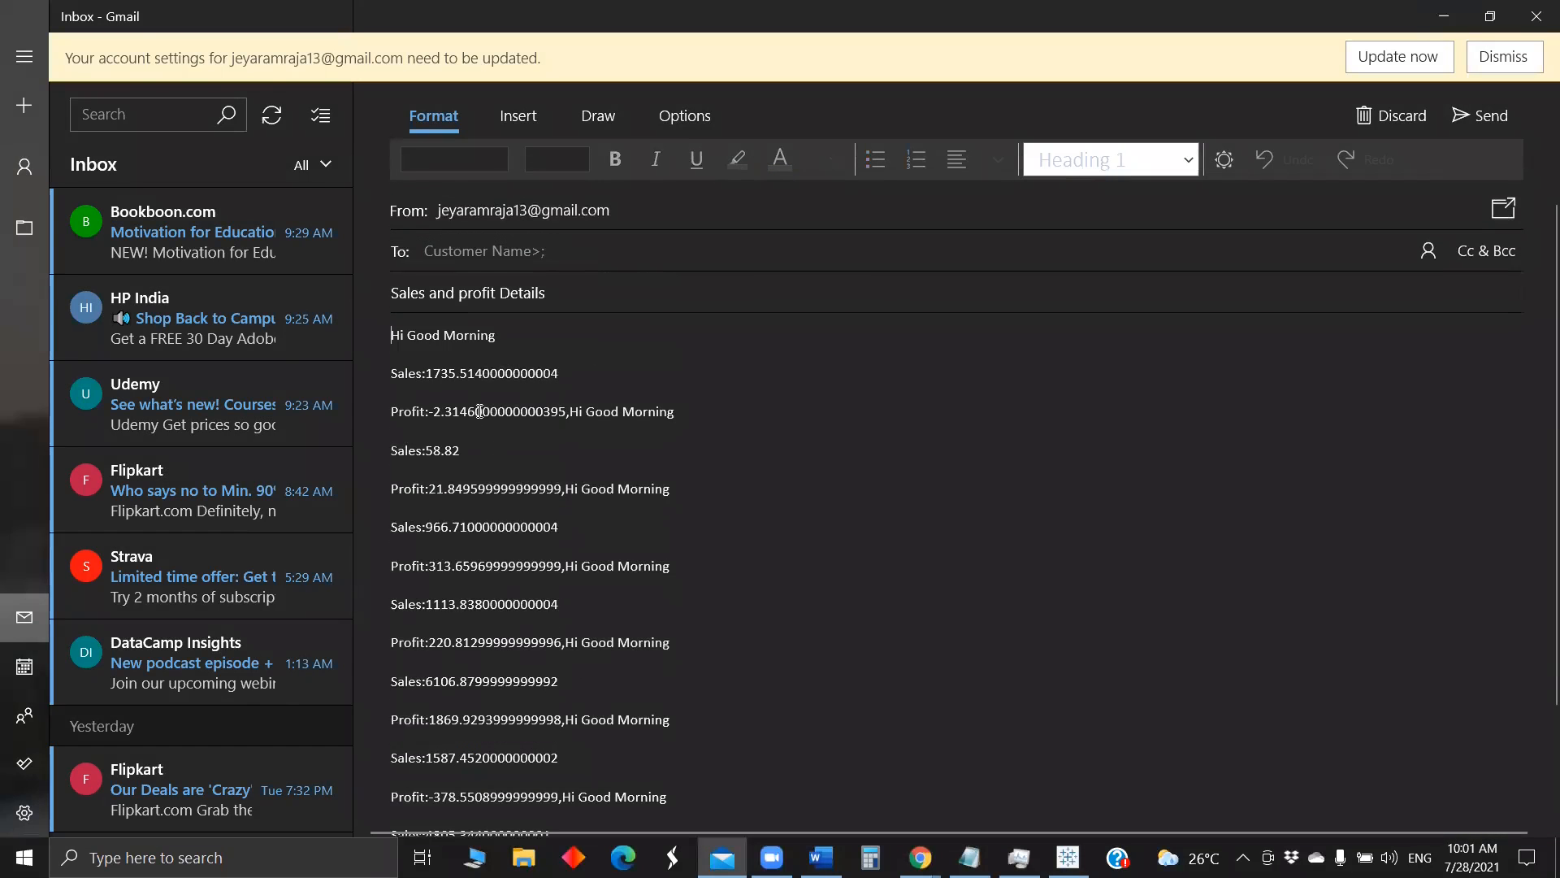
scroll(479, 411, down, 2)
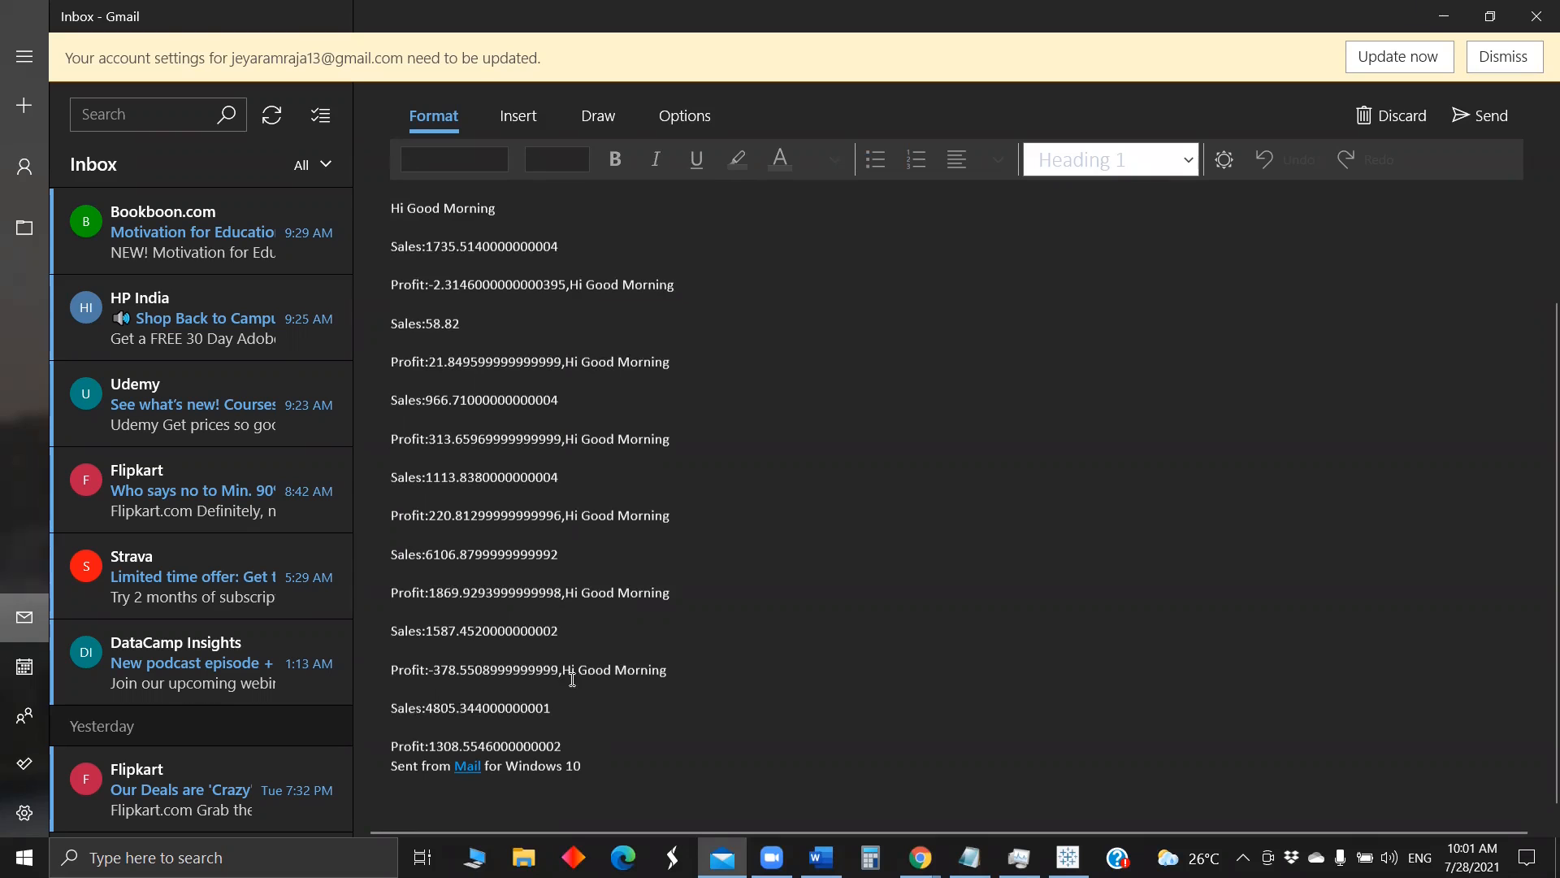
scroll(522, 592, up, 2)
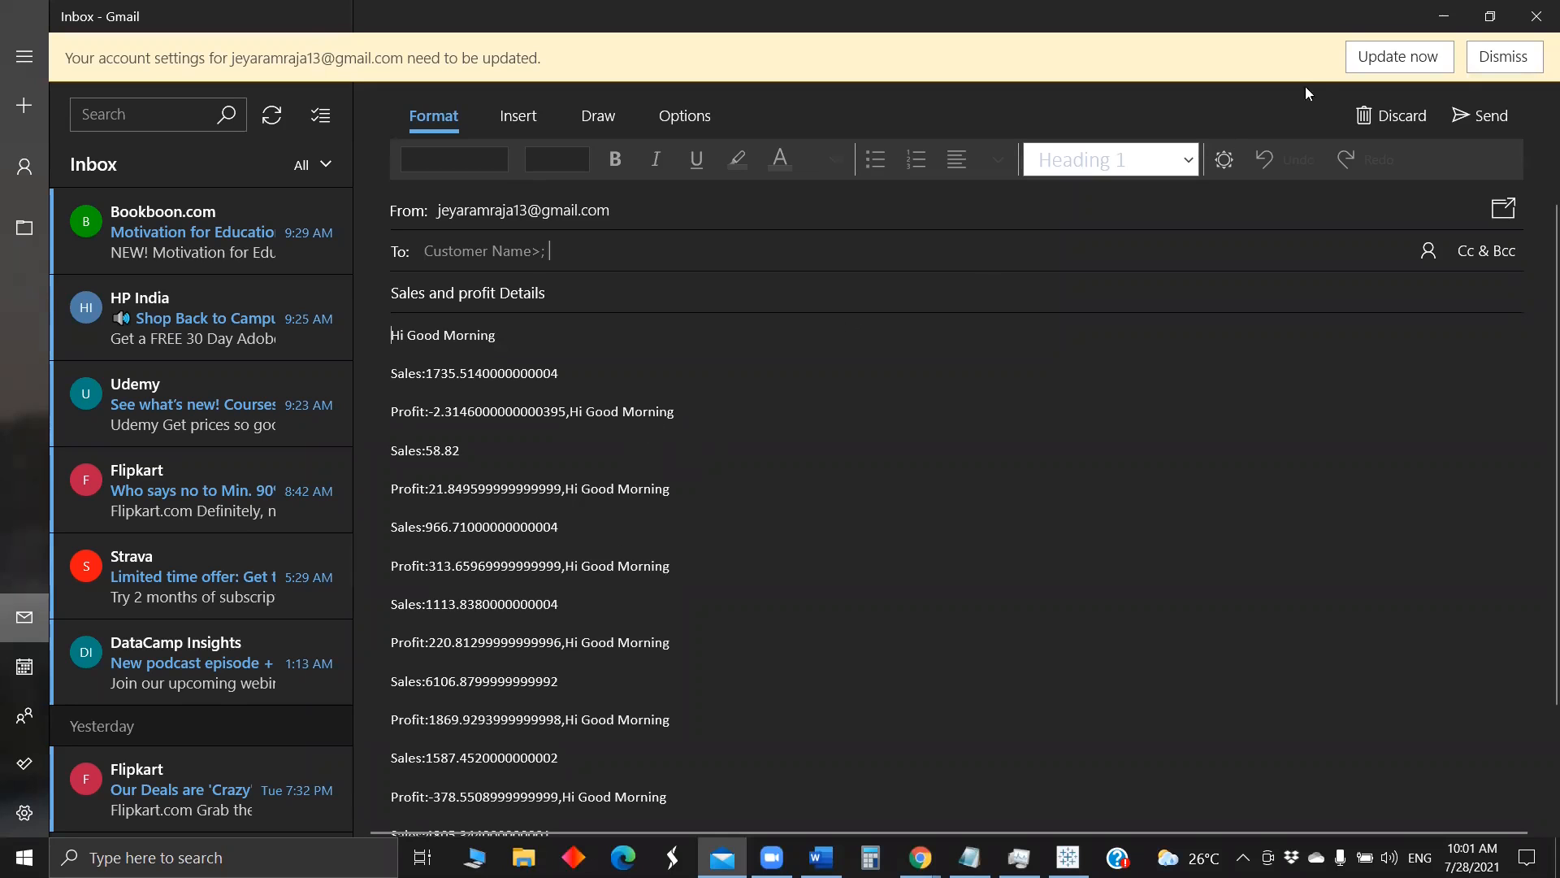
scroll(520, 409, down, 2)
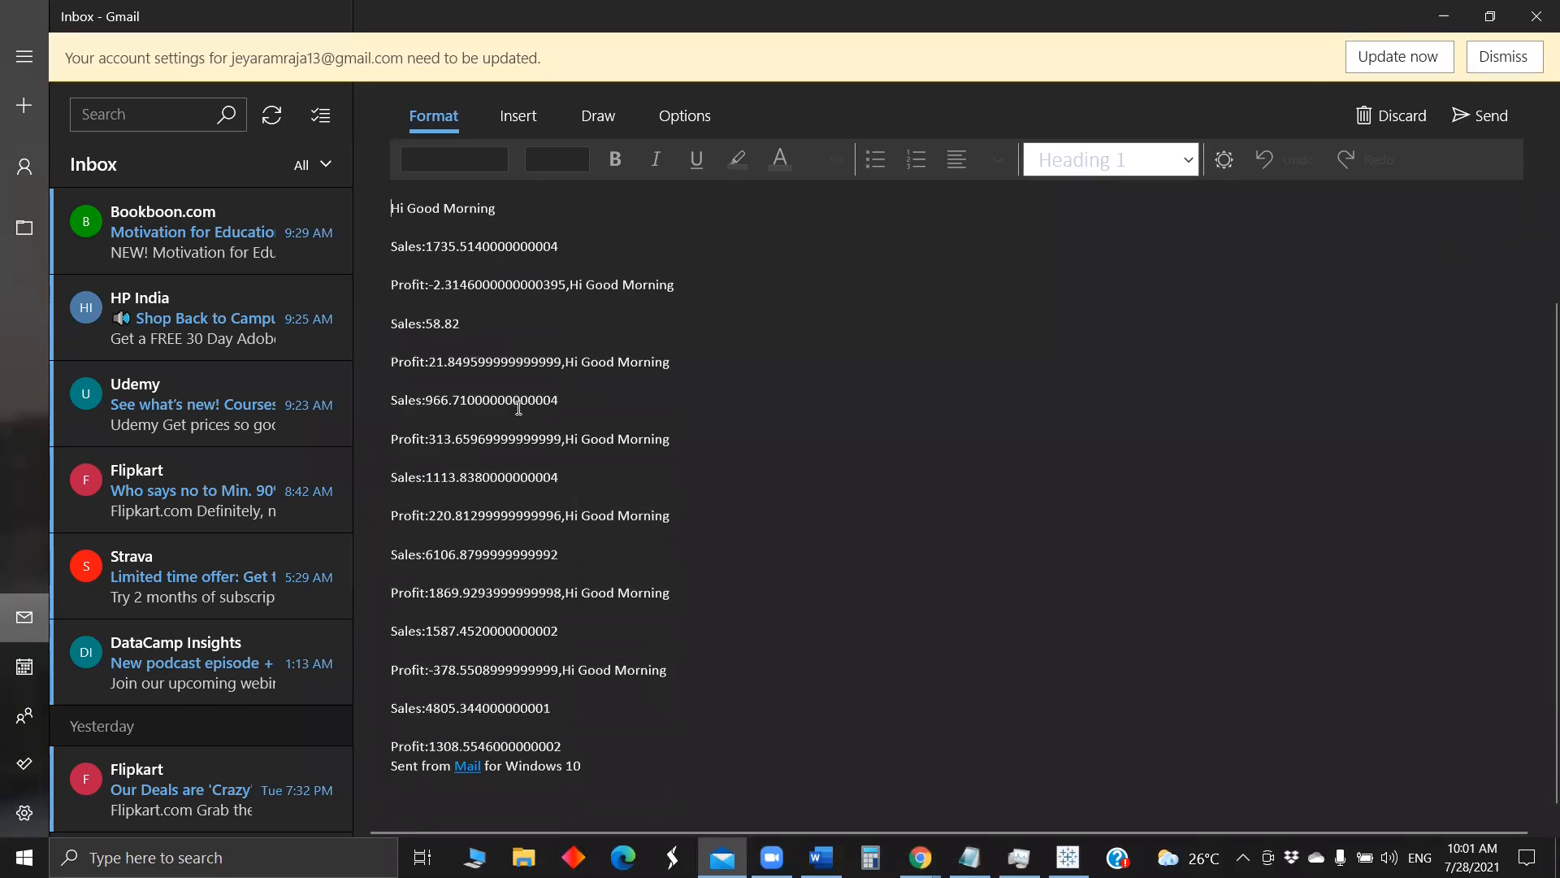
click(1536, 14)
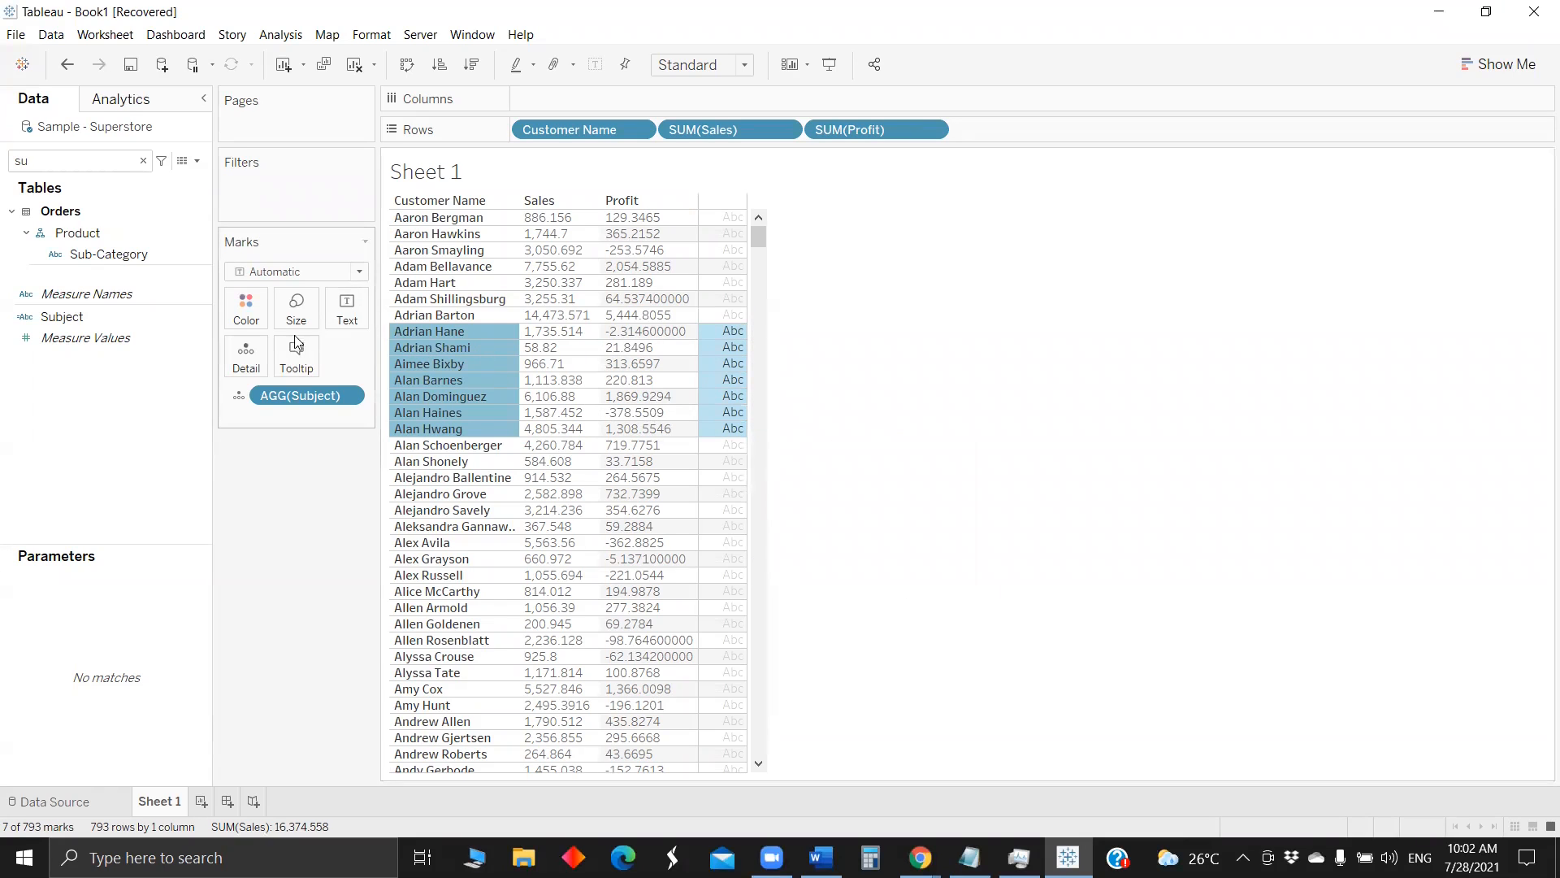
- Open the Hyperlink1 URL action for editing and go to the end of its mailto URL
click(103, 35)
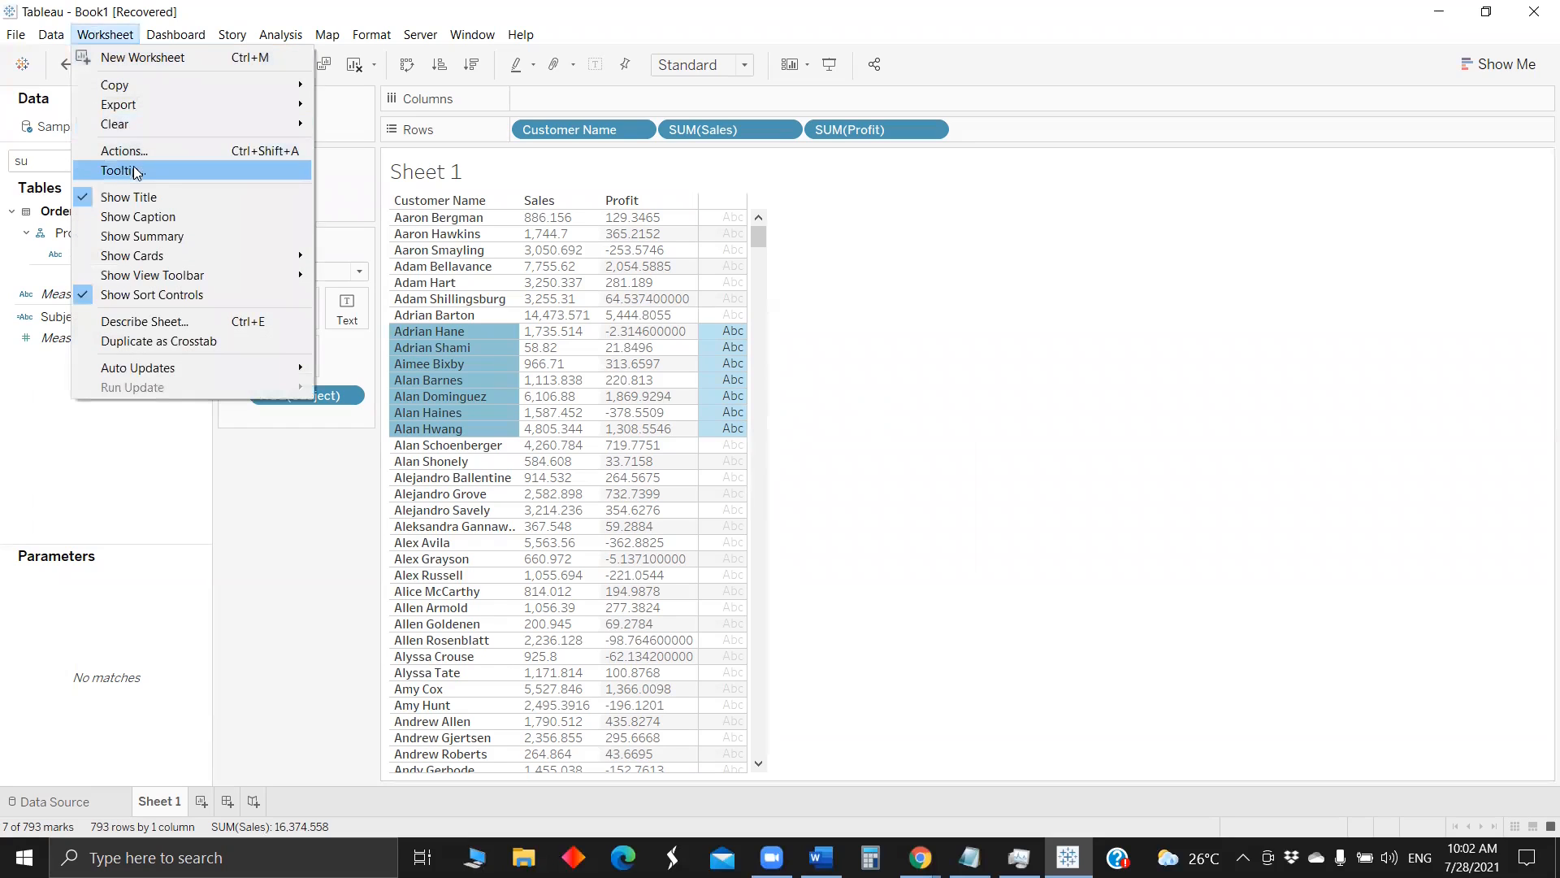
click(167, 151)
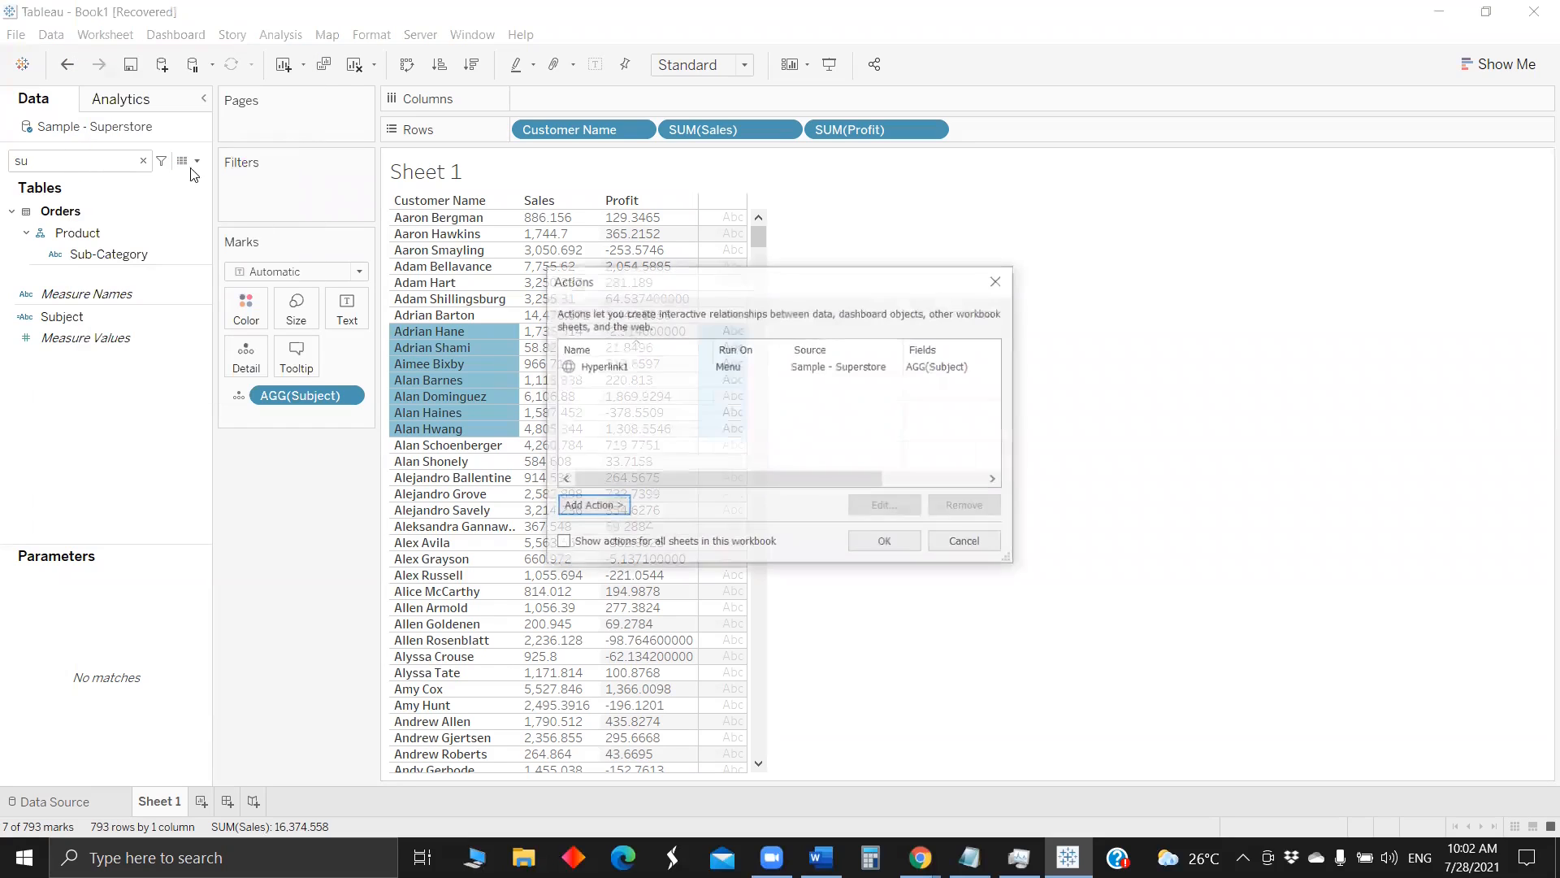
click(705, 367)
click(875, 507)
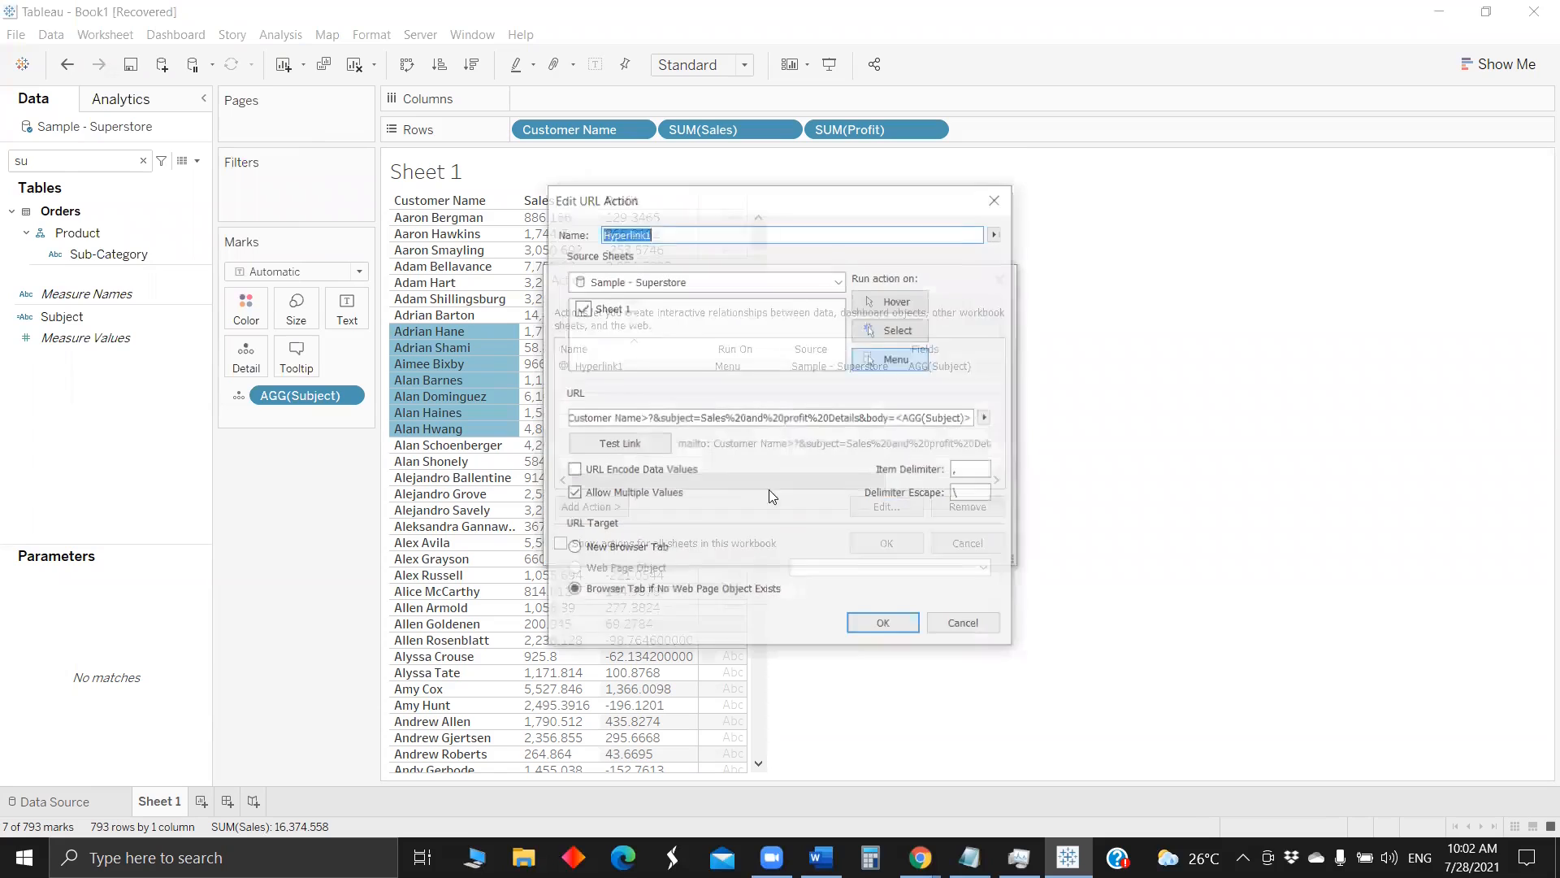
click(769, 417)
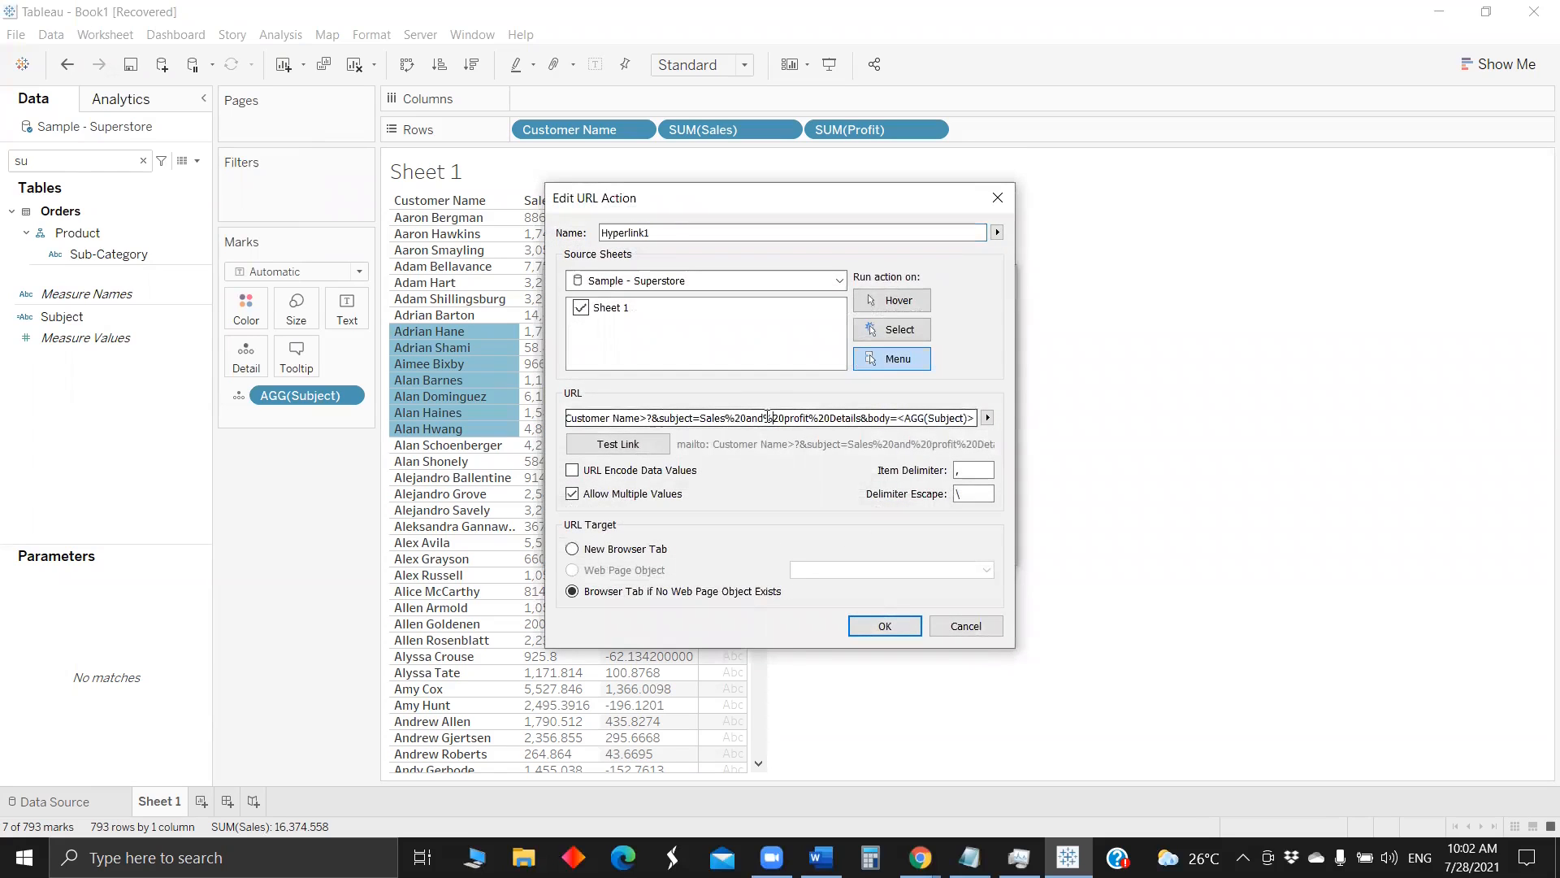
key(End)
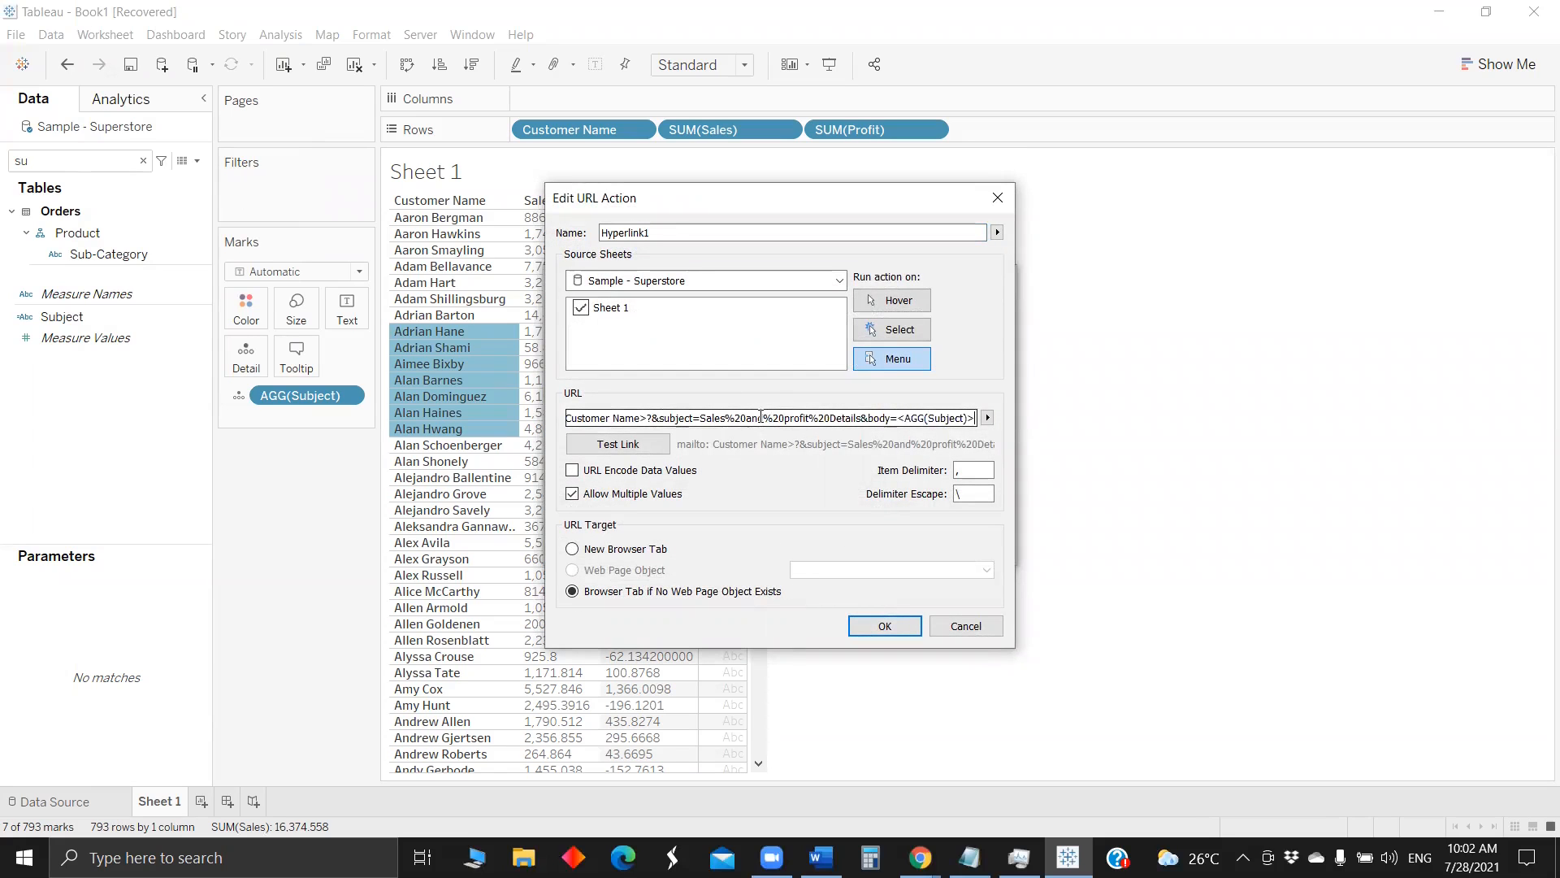